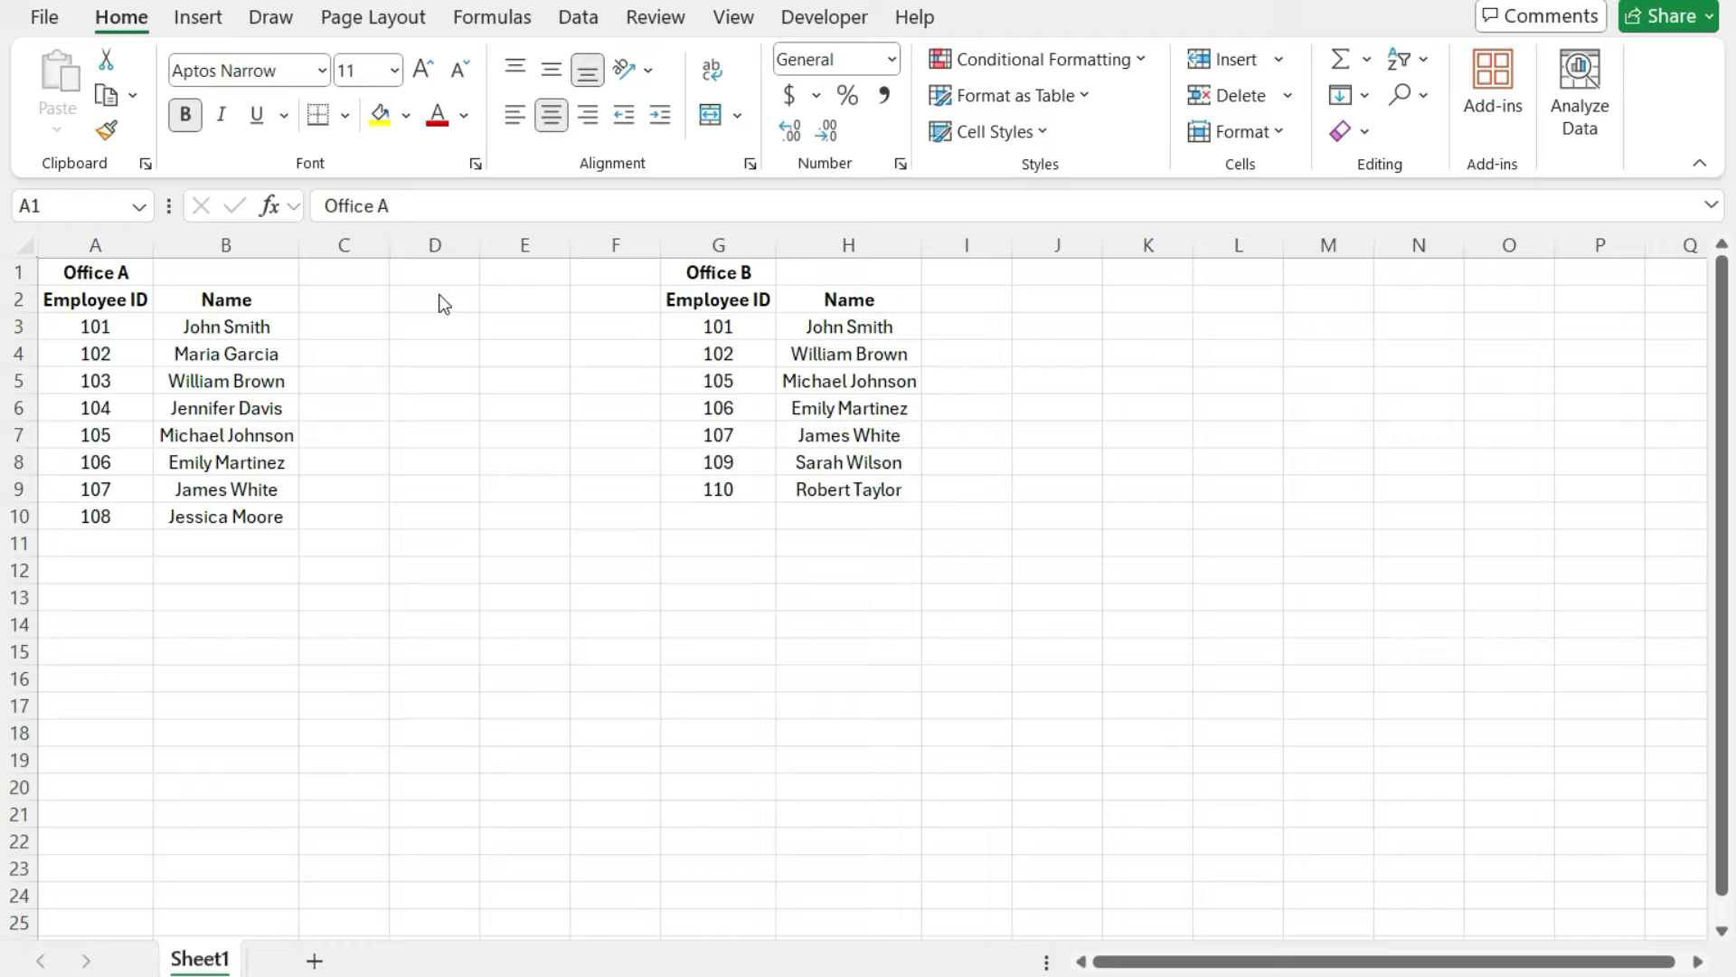
Step: Add the column header "ID Found" in cell C2 beside the Office A names
{"action": "left_click", "coordinate": [364, 298]}
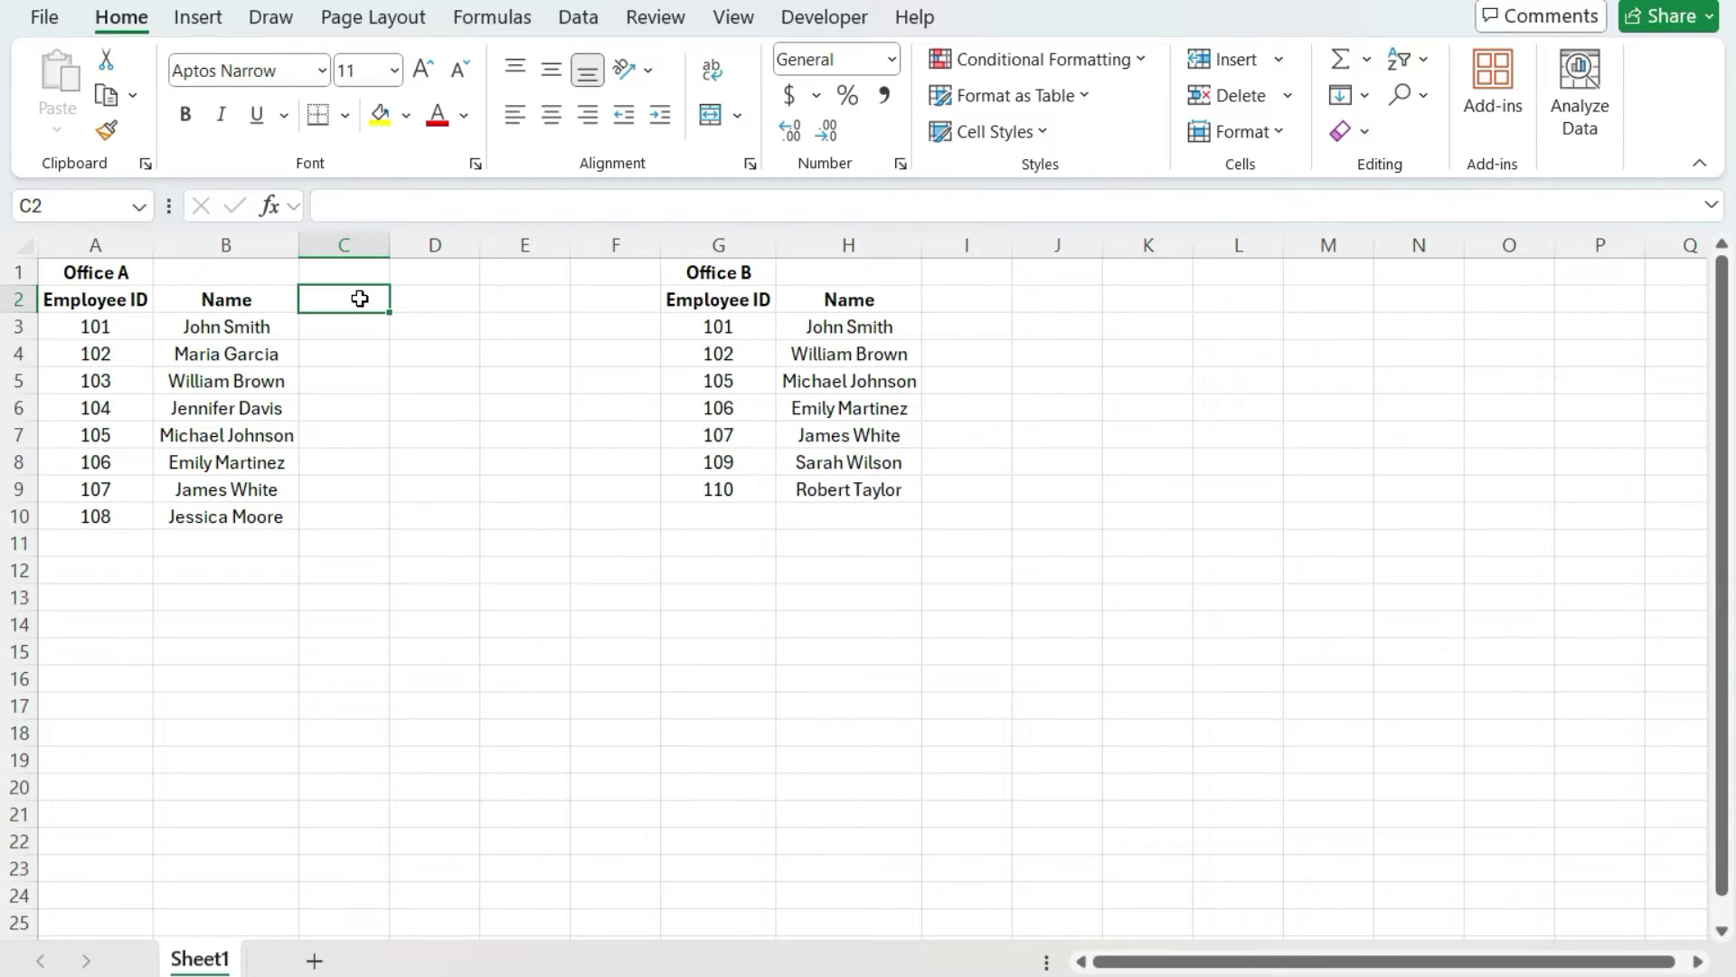
{"action": "type", "text": "ID Found"}
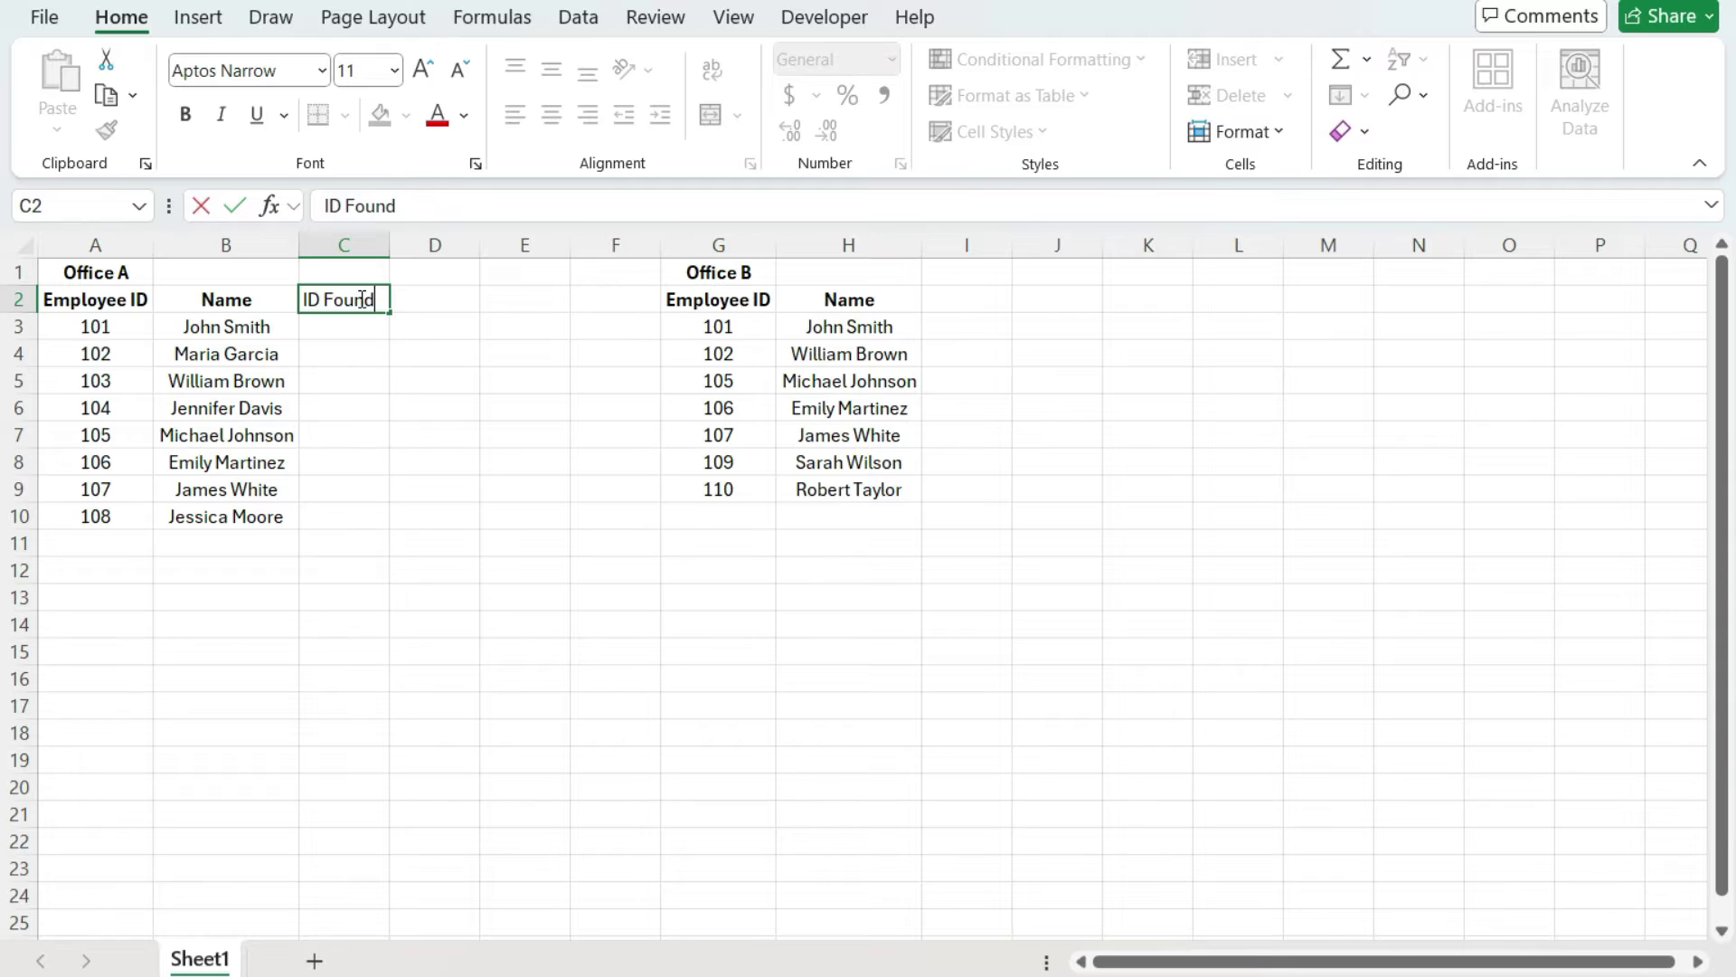
{"action": "key", "text": "Return"}
Step: Write =XLOOKUP(A3,G3:G9,G3:G9) in C3 to look up the first Office A ID in the Office B ID list
{"action": "type", "text": "=xl"}
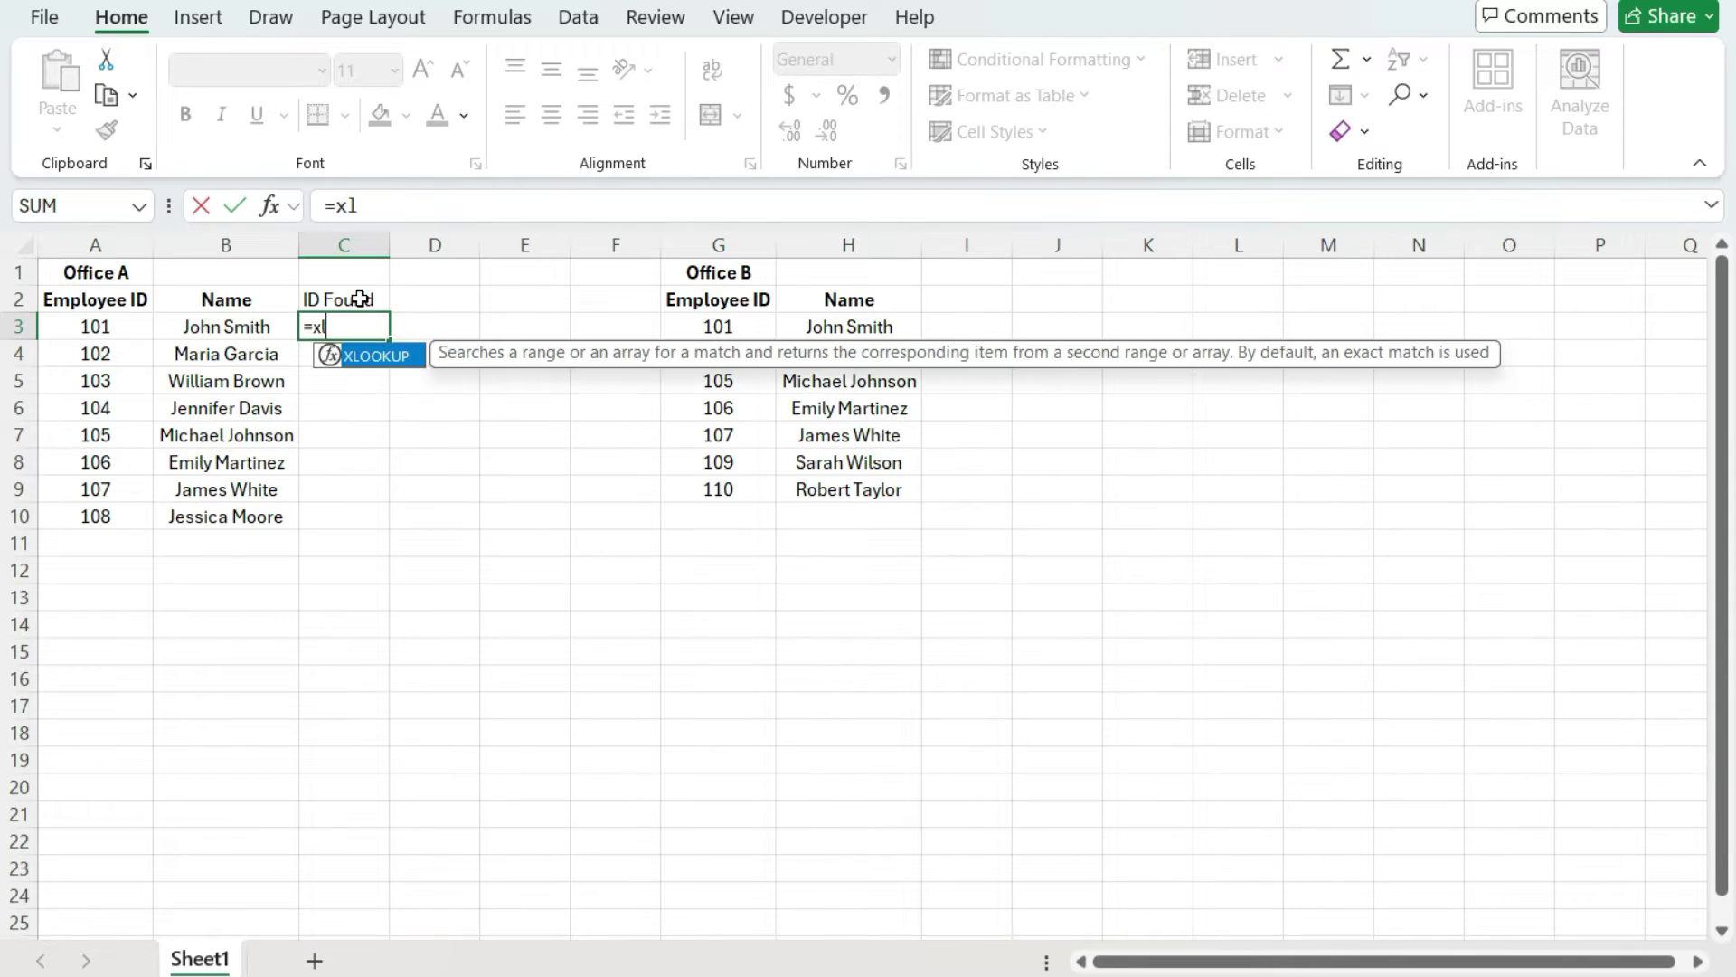
{"action": "key", "text": "Tab"}
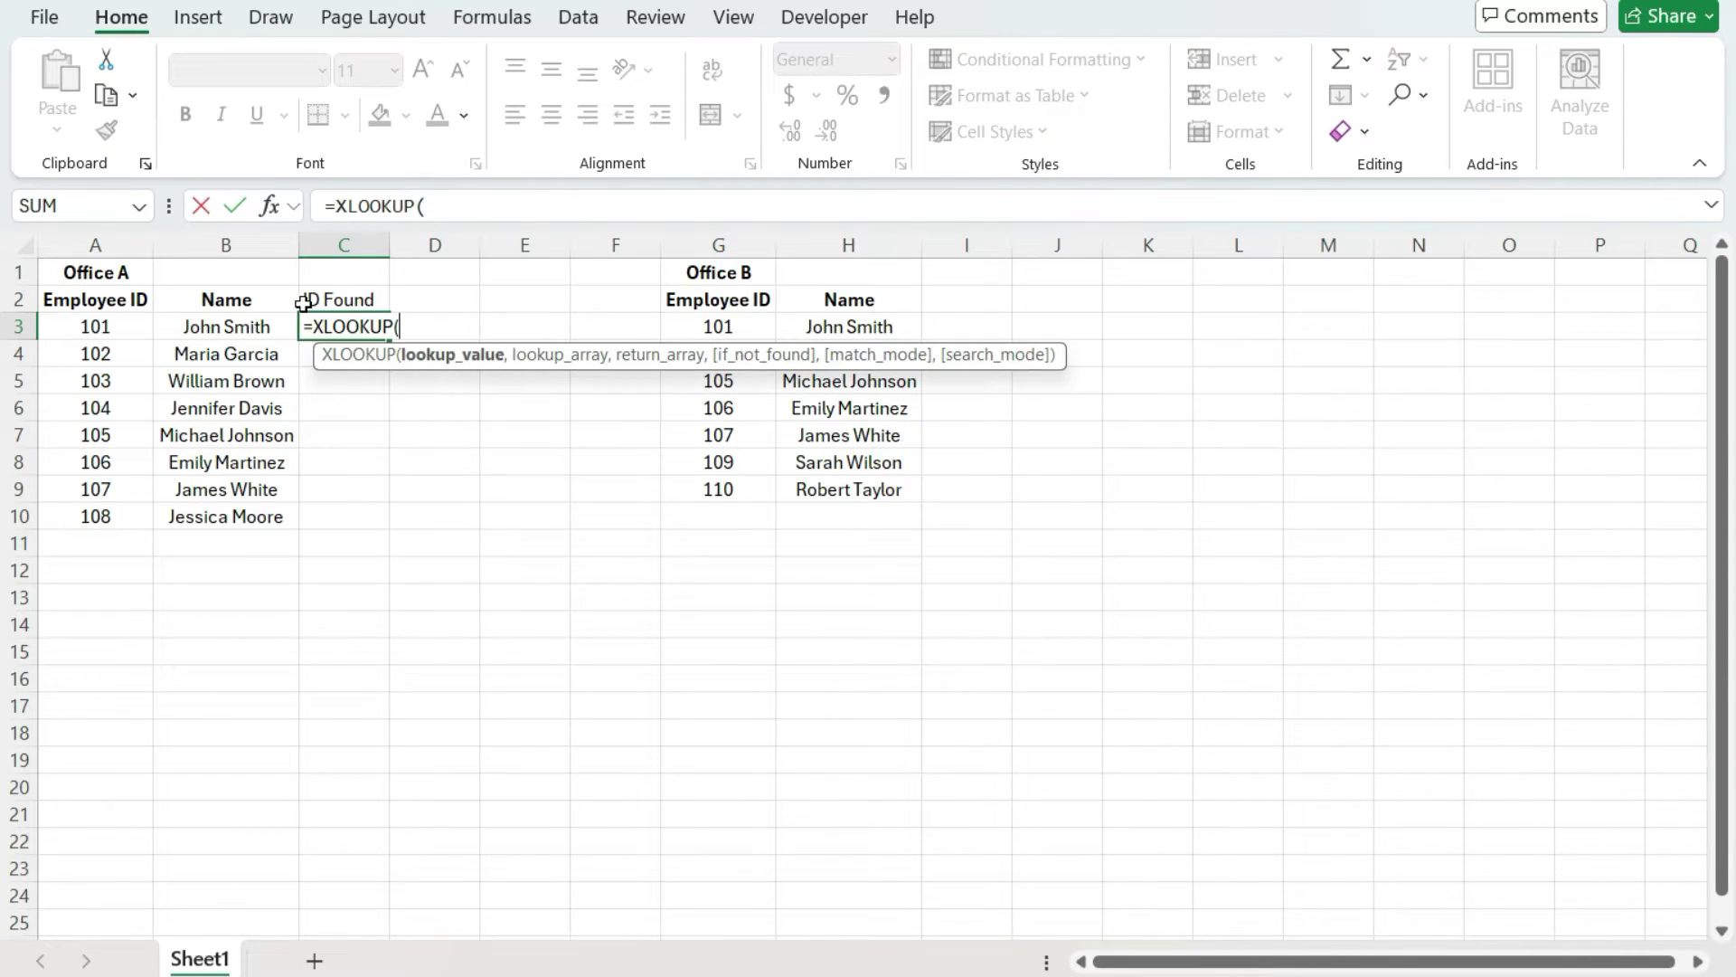
{"action": "left_click", "coordinate": [133, 324]}
{"action": "type", "text": ","}
{"action": "left_click", "coordinate": [710, 331]}
{"action": "left_click_drag", "start_coordinate": [714, 362], "coordinate": [725, 502]}
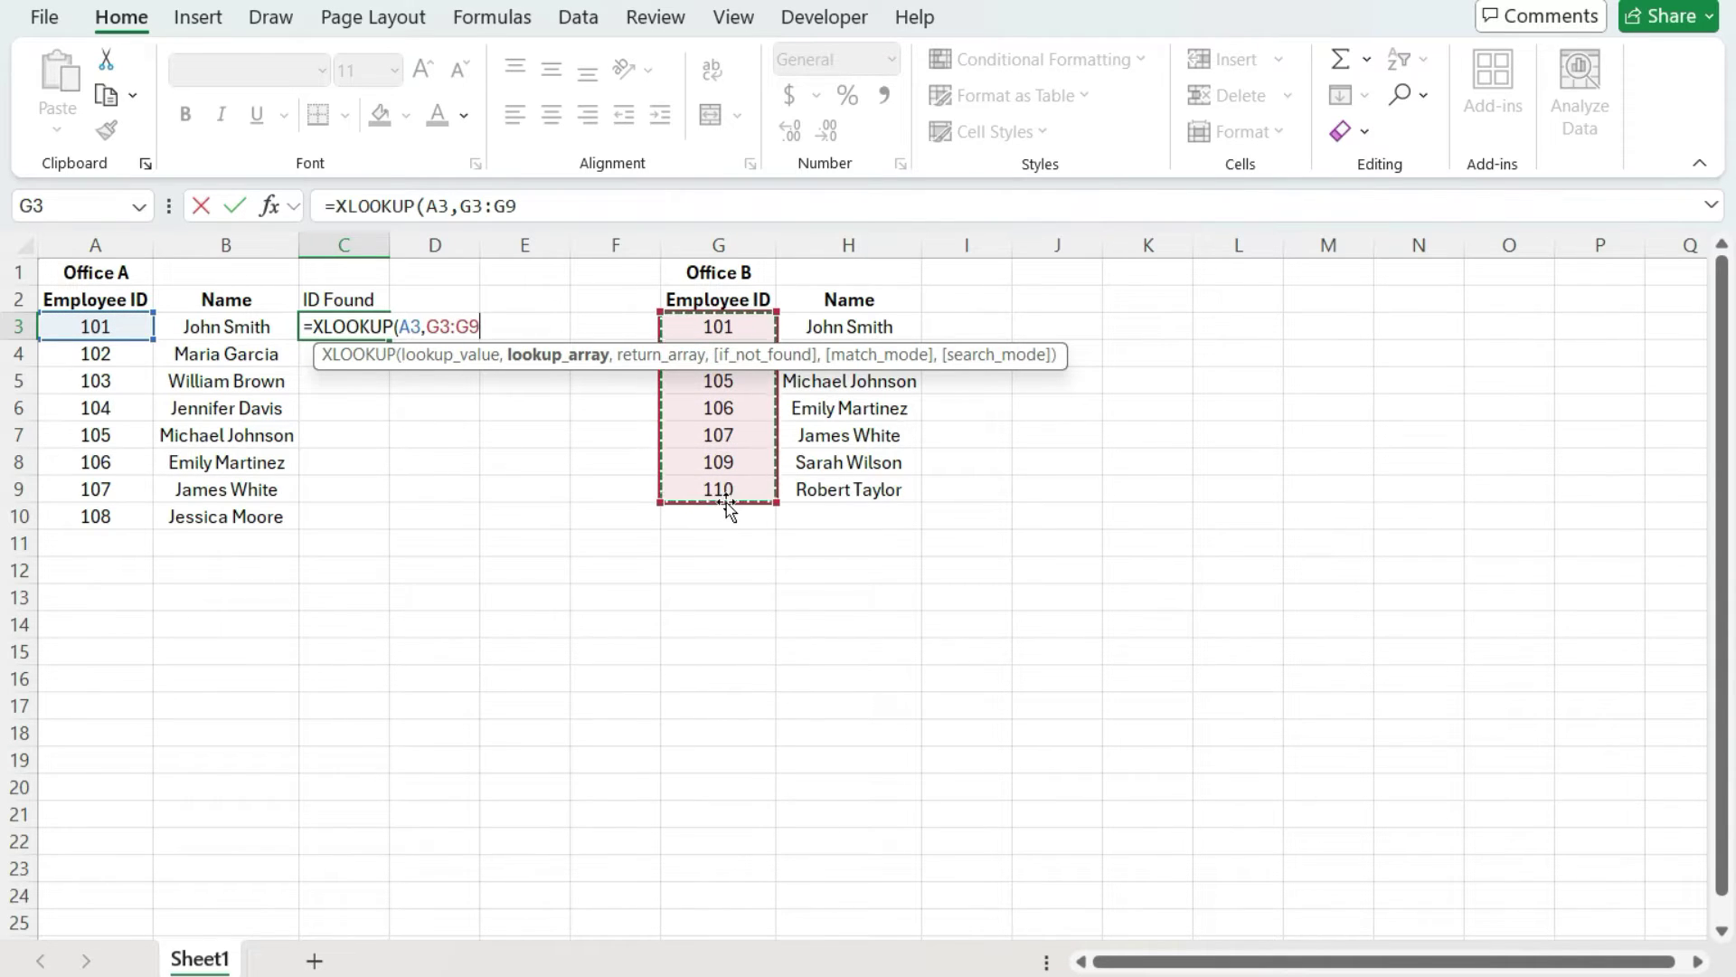
{"action": "type", "text": ","}
{"action": "left_click_drag", "start_coordinate": [718, 337], "coordinate": [742, 485]}
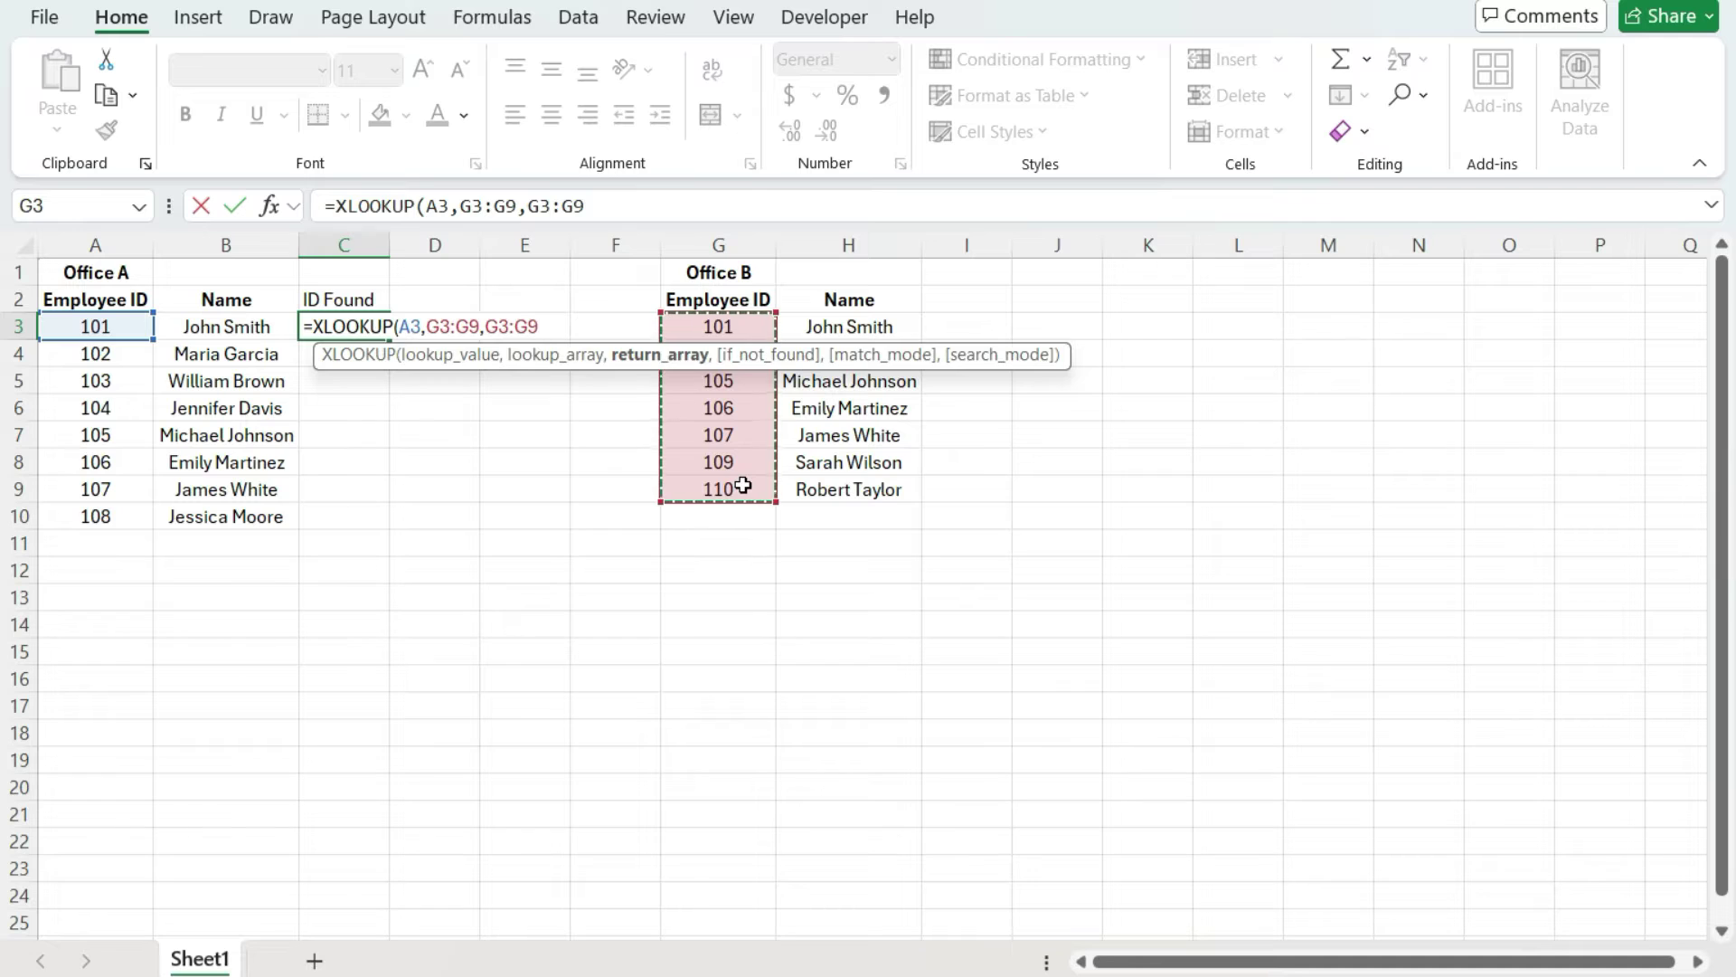
{"action": "type", "text": ")"}
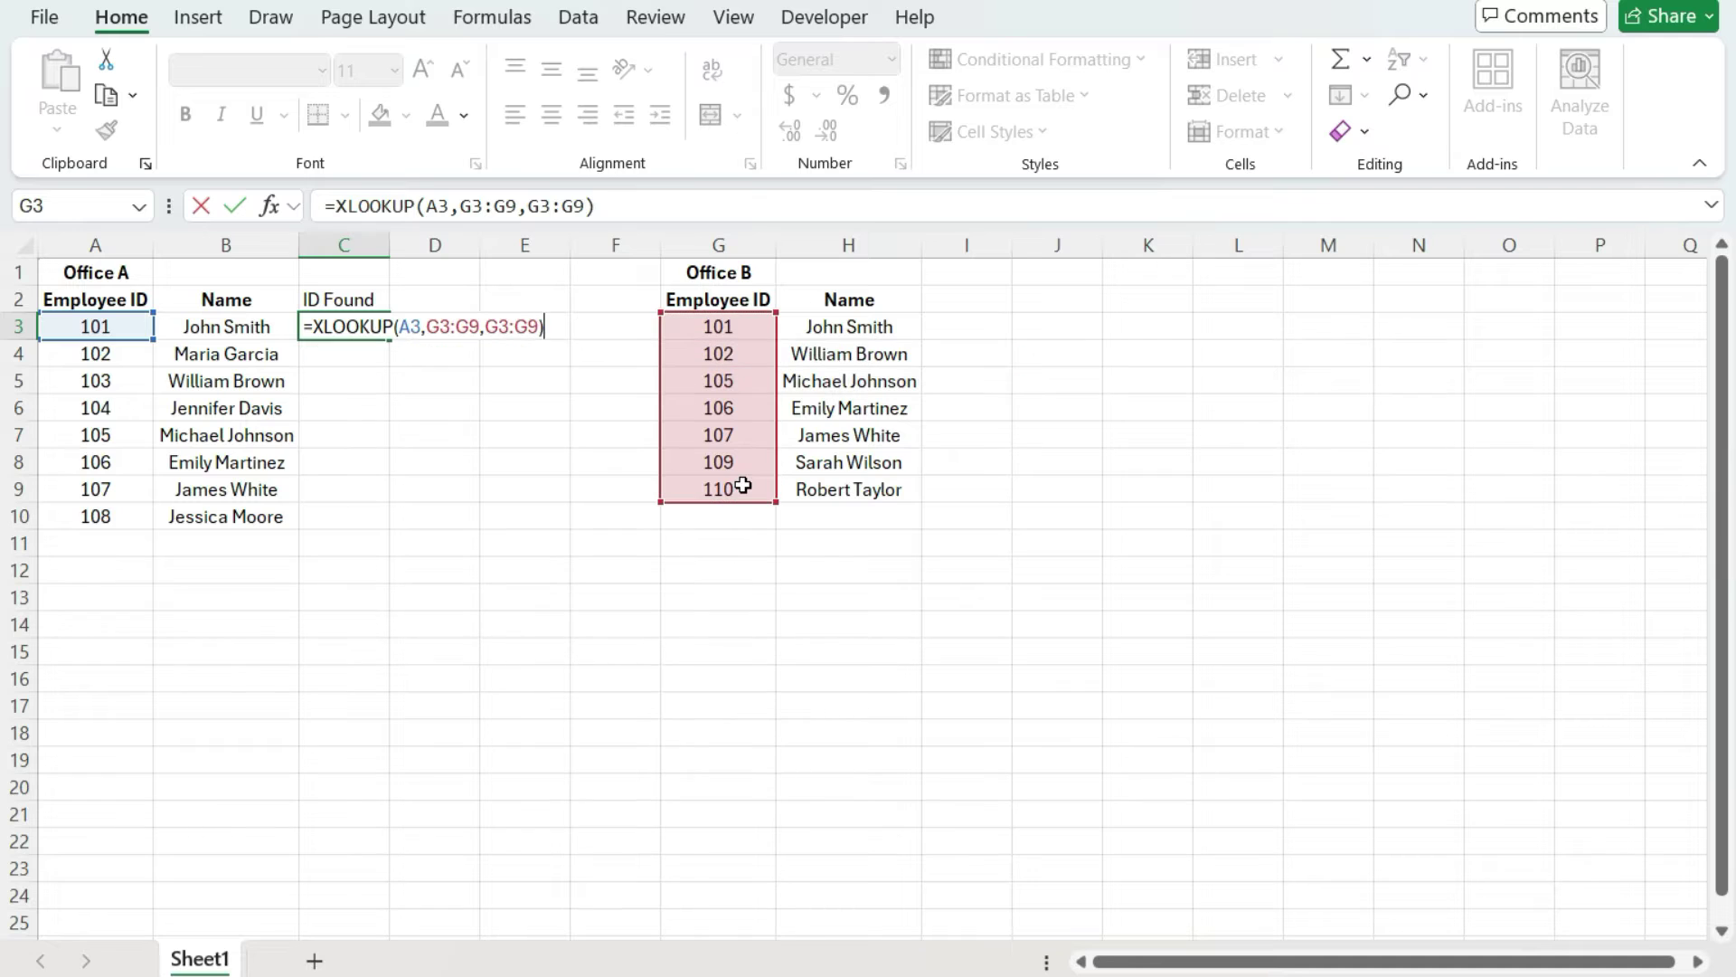
Step: Make both G3:G9 ranges in the C3 formula absolute as $G$3:$G$9 and commit the formula
{"action": "left_click", "coordinate": [478, 206]}
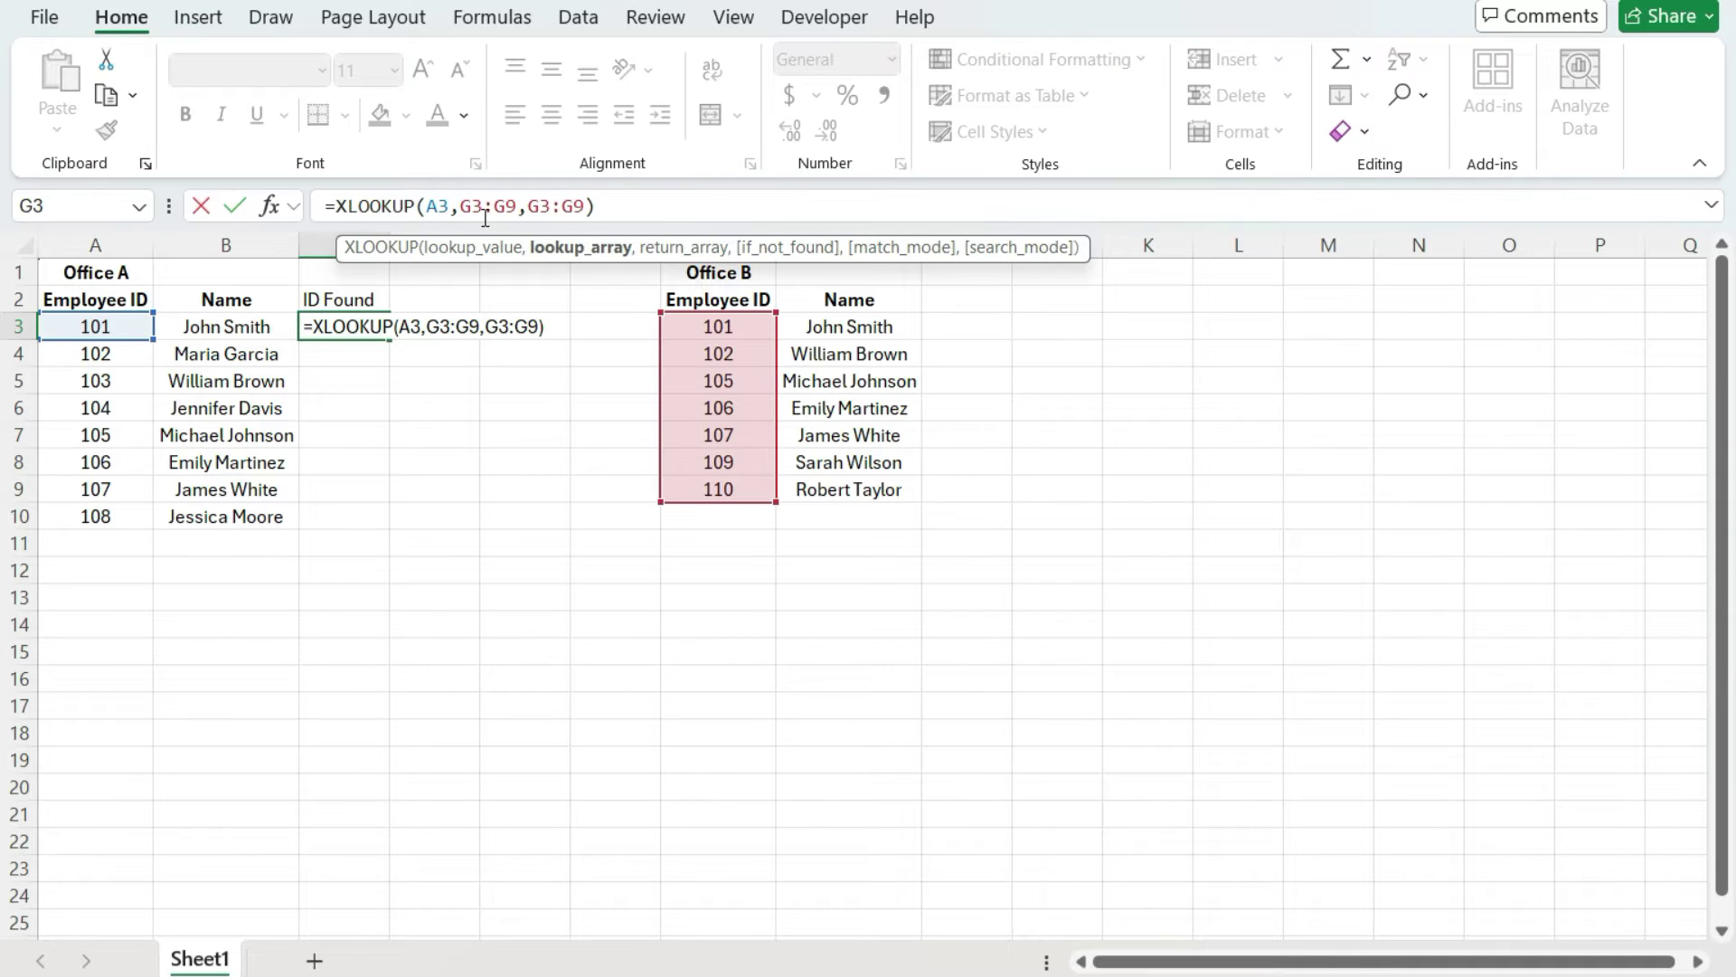
{"action": "double_click", "coordinate": [475, 206]}
{"action": "key", "text": "F4"}
{"action": "double_click", "coordinate": [530, 206]}
{"action": "key", "text": "F4"}
{"action": "double_click", "coordinate": [583, 206]}
{"action": "key", "text": "F4"}
{"action": "double_click", "coordinate": [642, 207]}
{"action": "key", "text": "F4"}
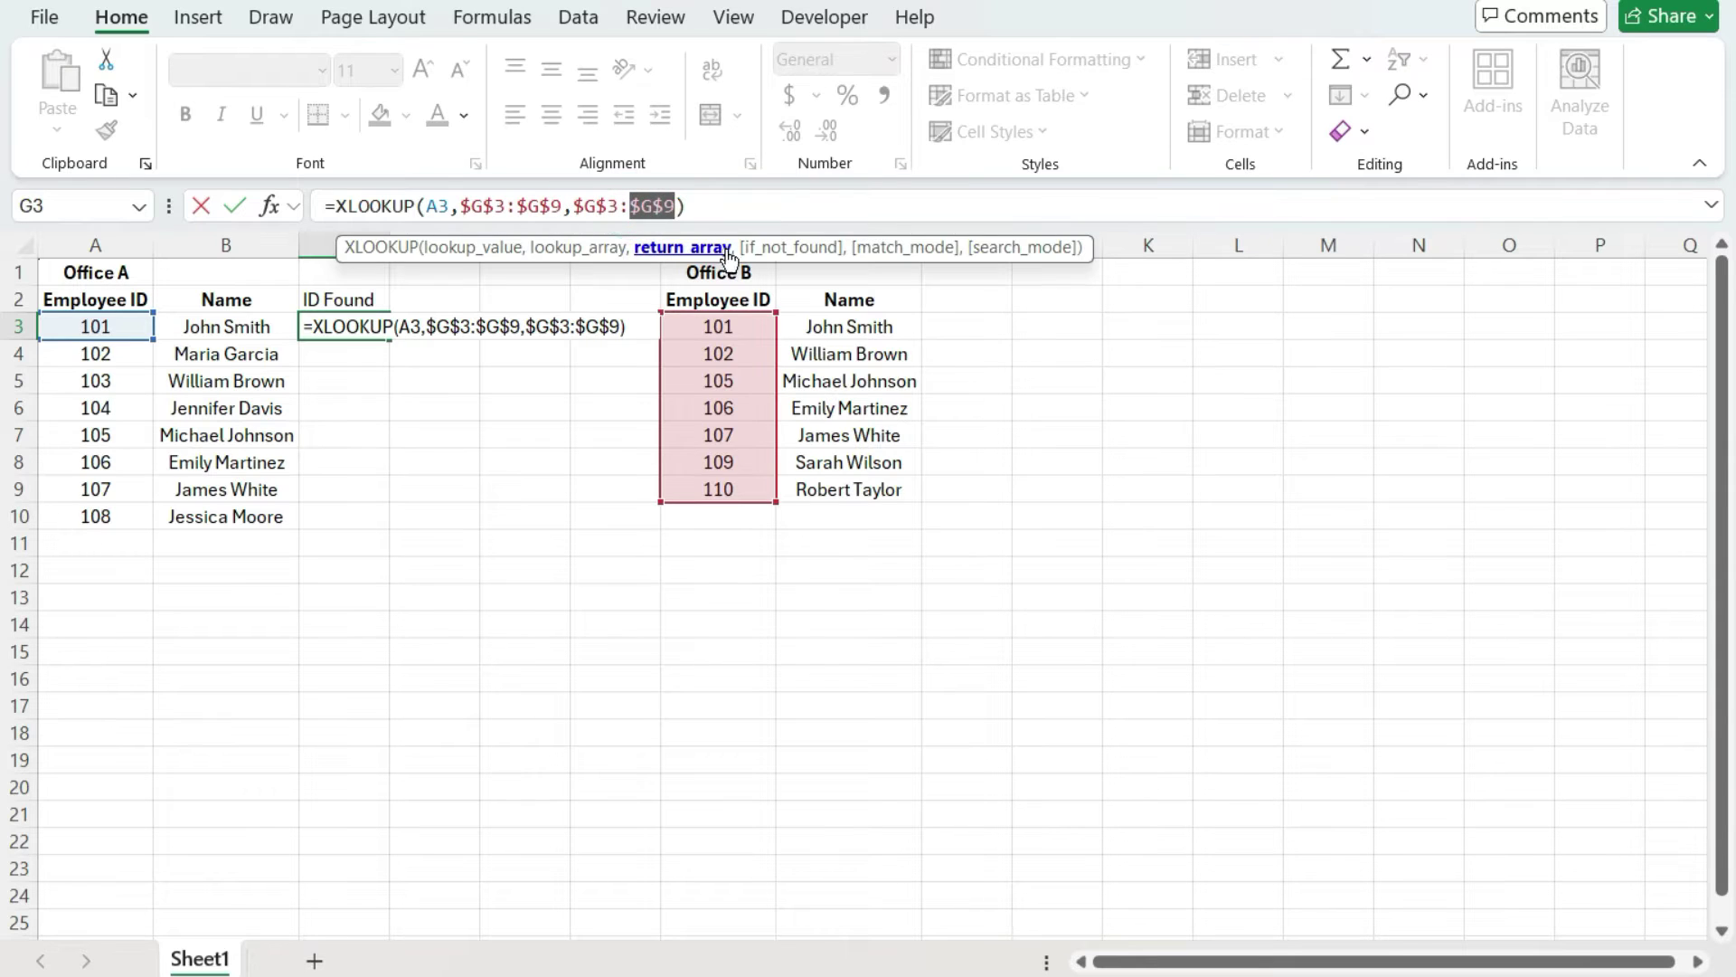
{"action": "key", "text": "Return"}
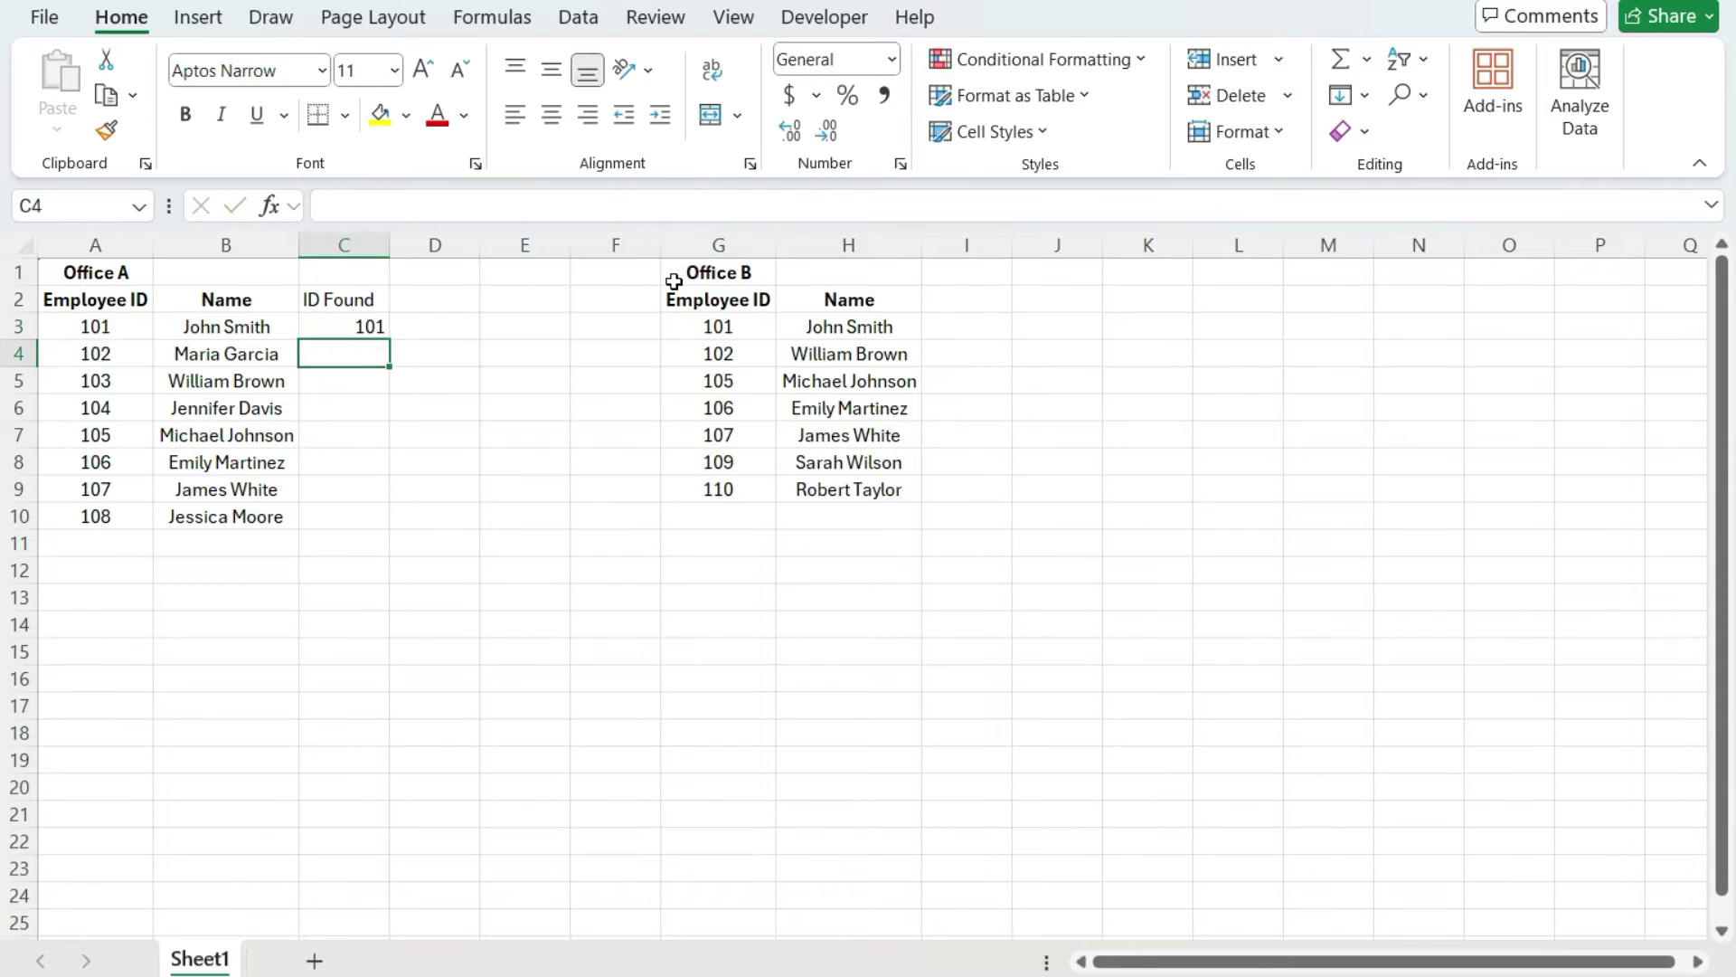
Step: Fill the XLOOKUP formula from C3 down to C10 and check its results against the Office A employee IDs
{"action": "left_click", "coordinate": [380, 325]}
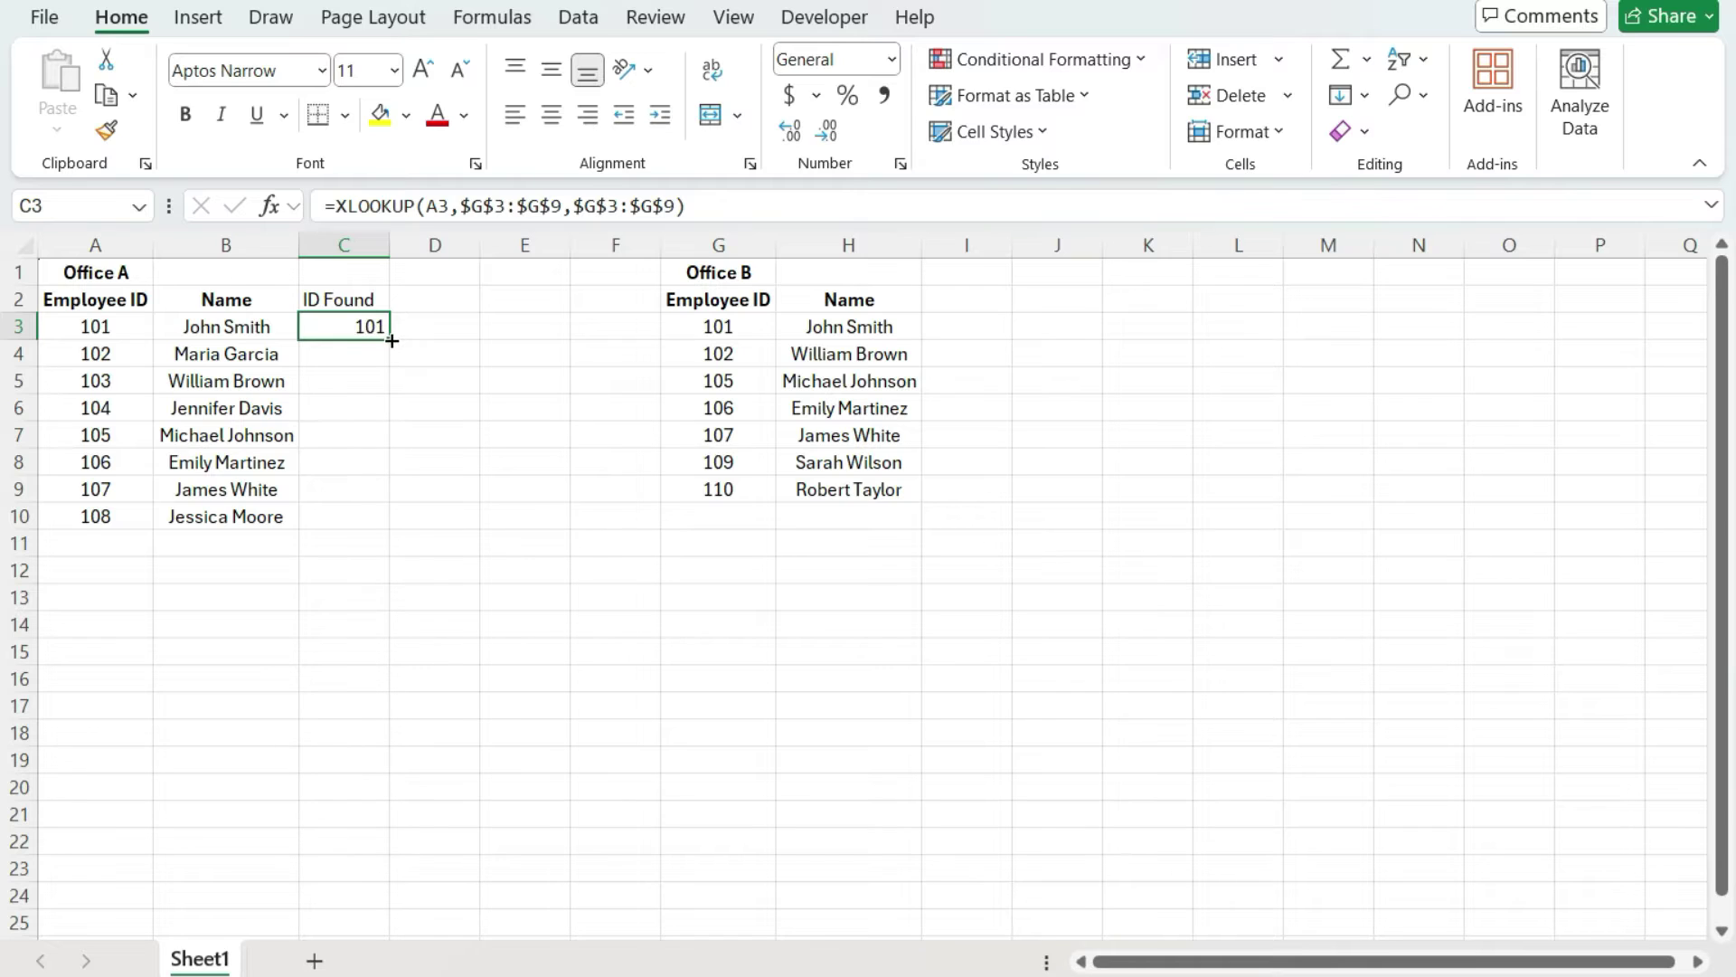
{"action": "double_click", "coordinate": [392, 340]}
{"action": "left_click", "coordinate": [367, 381]}
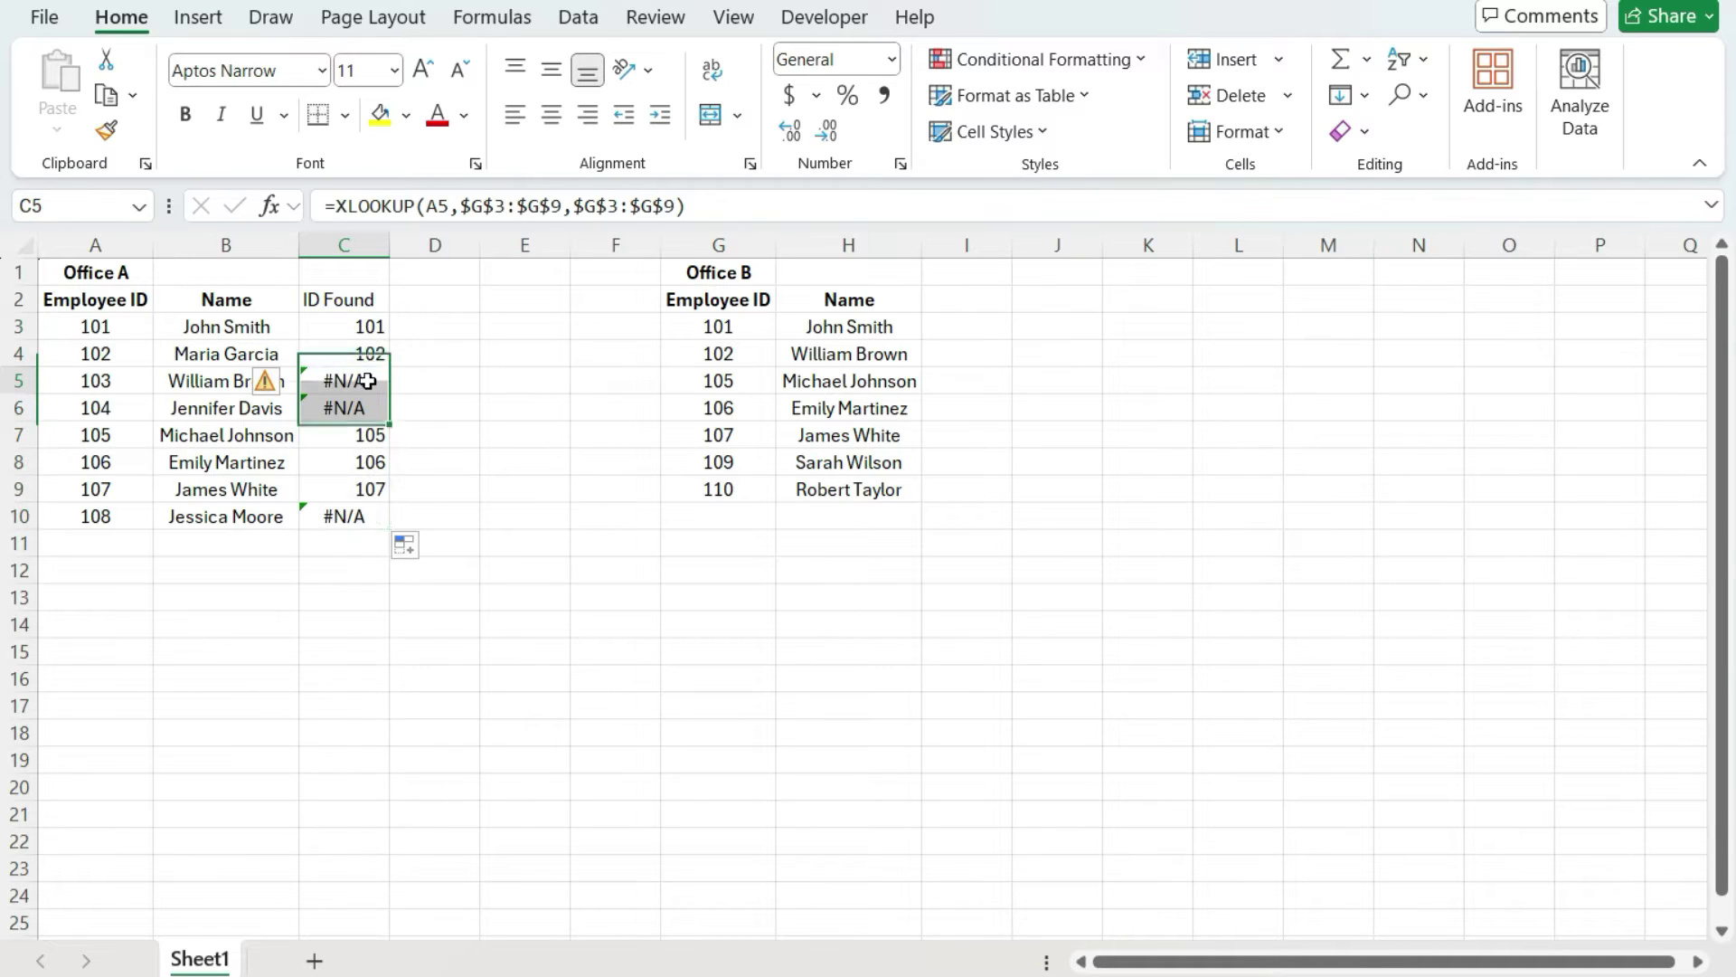
{"action": "left_click", "coordinate": [113, 378]}
{"action": "left_click", "coordinate": [122, 409]}
{"action": "left_click", "coordinate": [120, 522]}
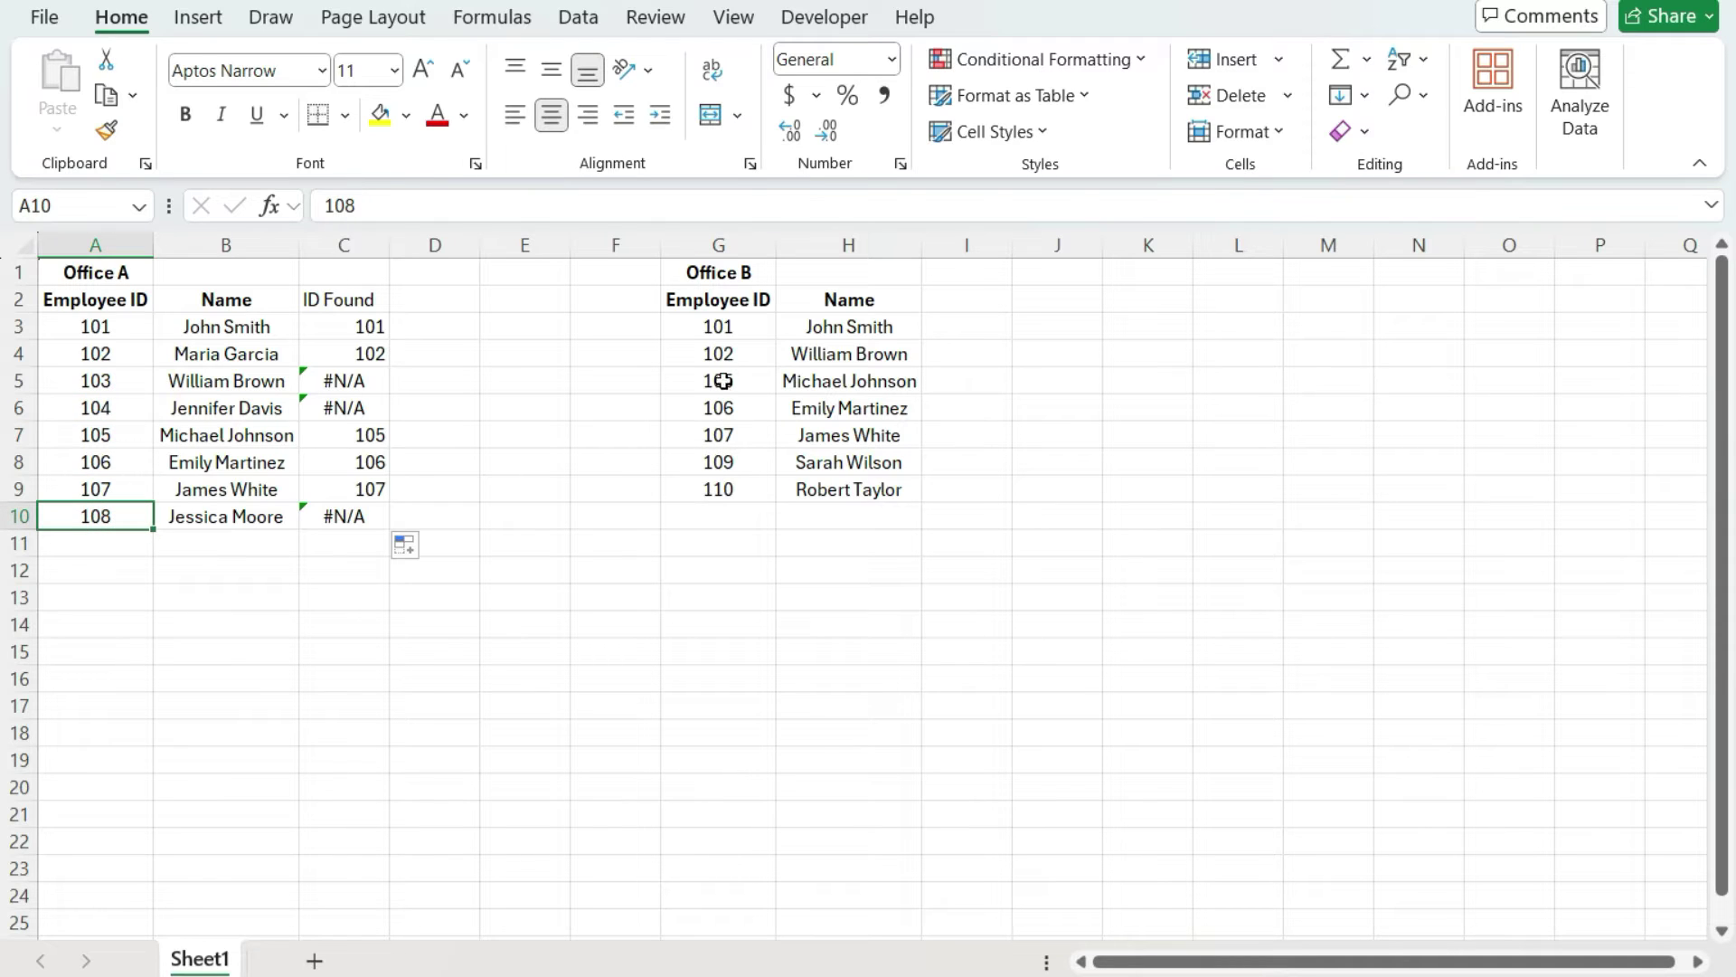
Step: Wrap the XLOOKUP in C3 with IF and ISERROR so it returns "X" on an error and "" otherwise
{"action": "left_click", "coordinate": [342, 325]}
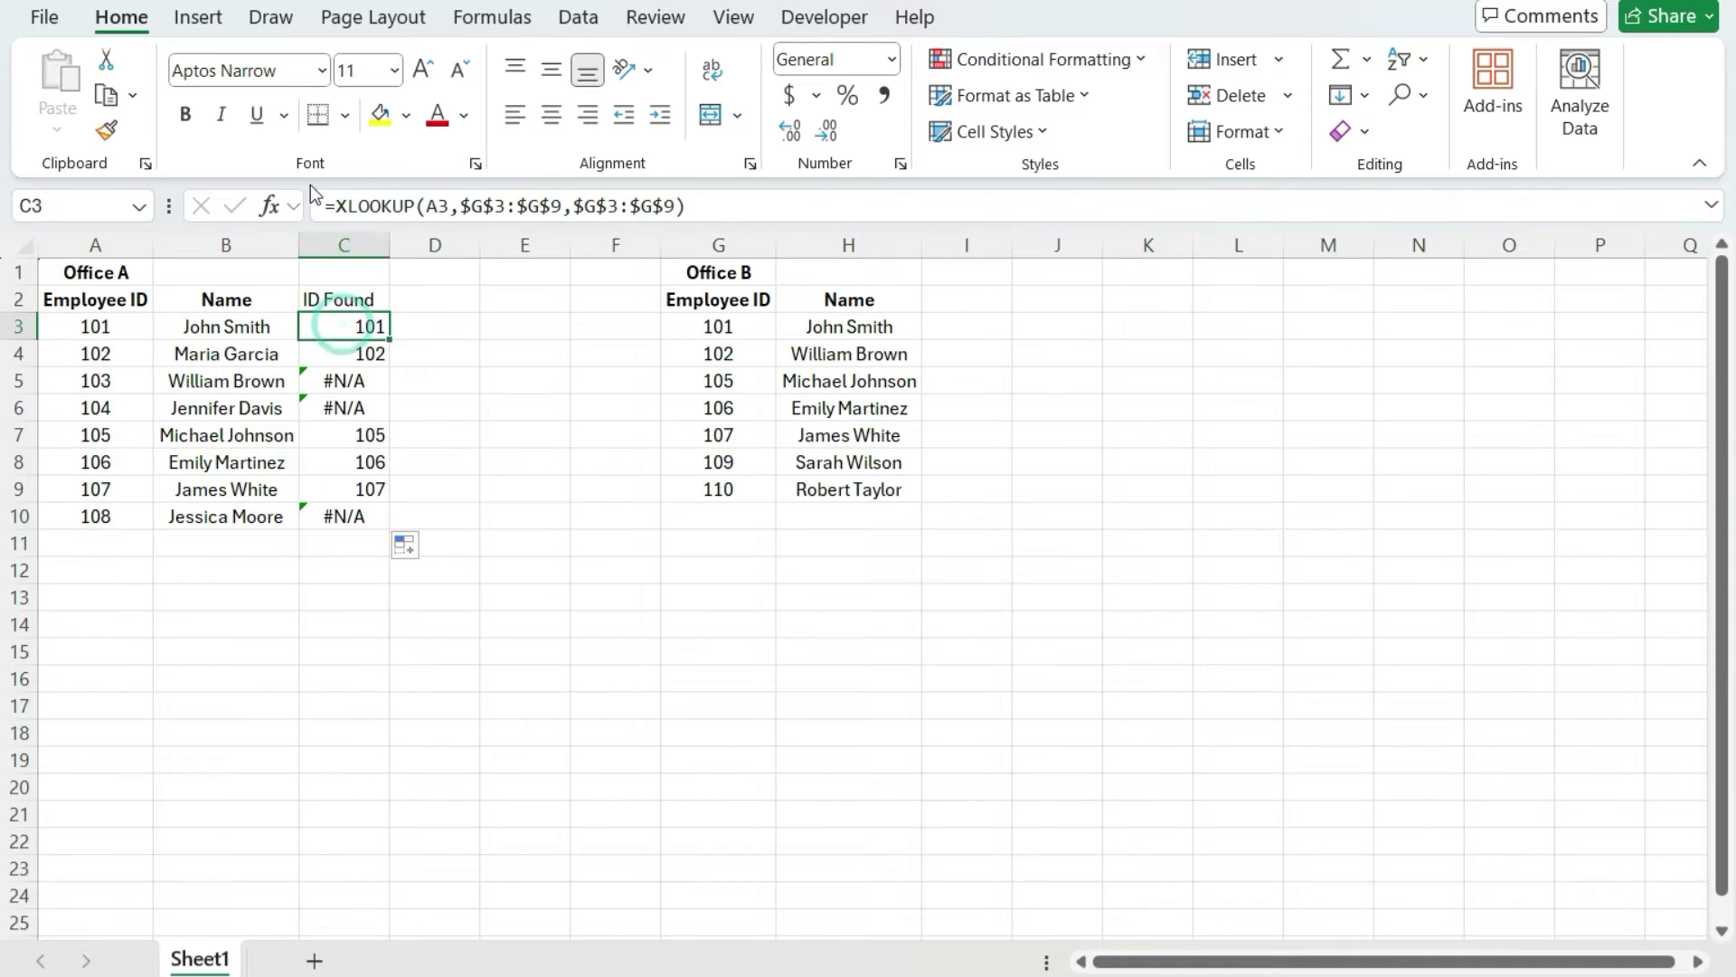
{"action": "left_click", "coordinate": [333, 206]}
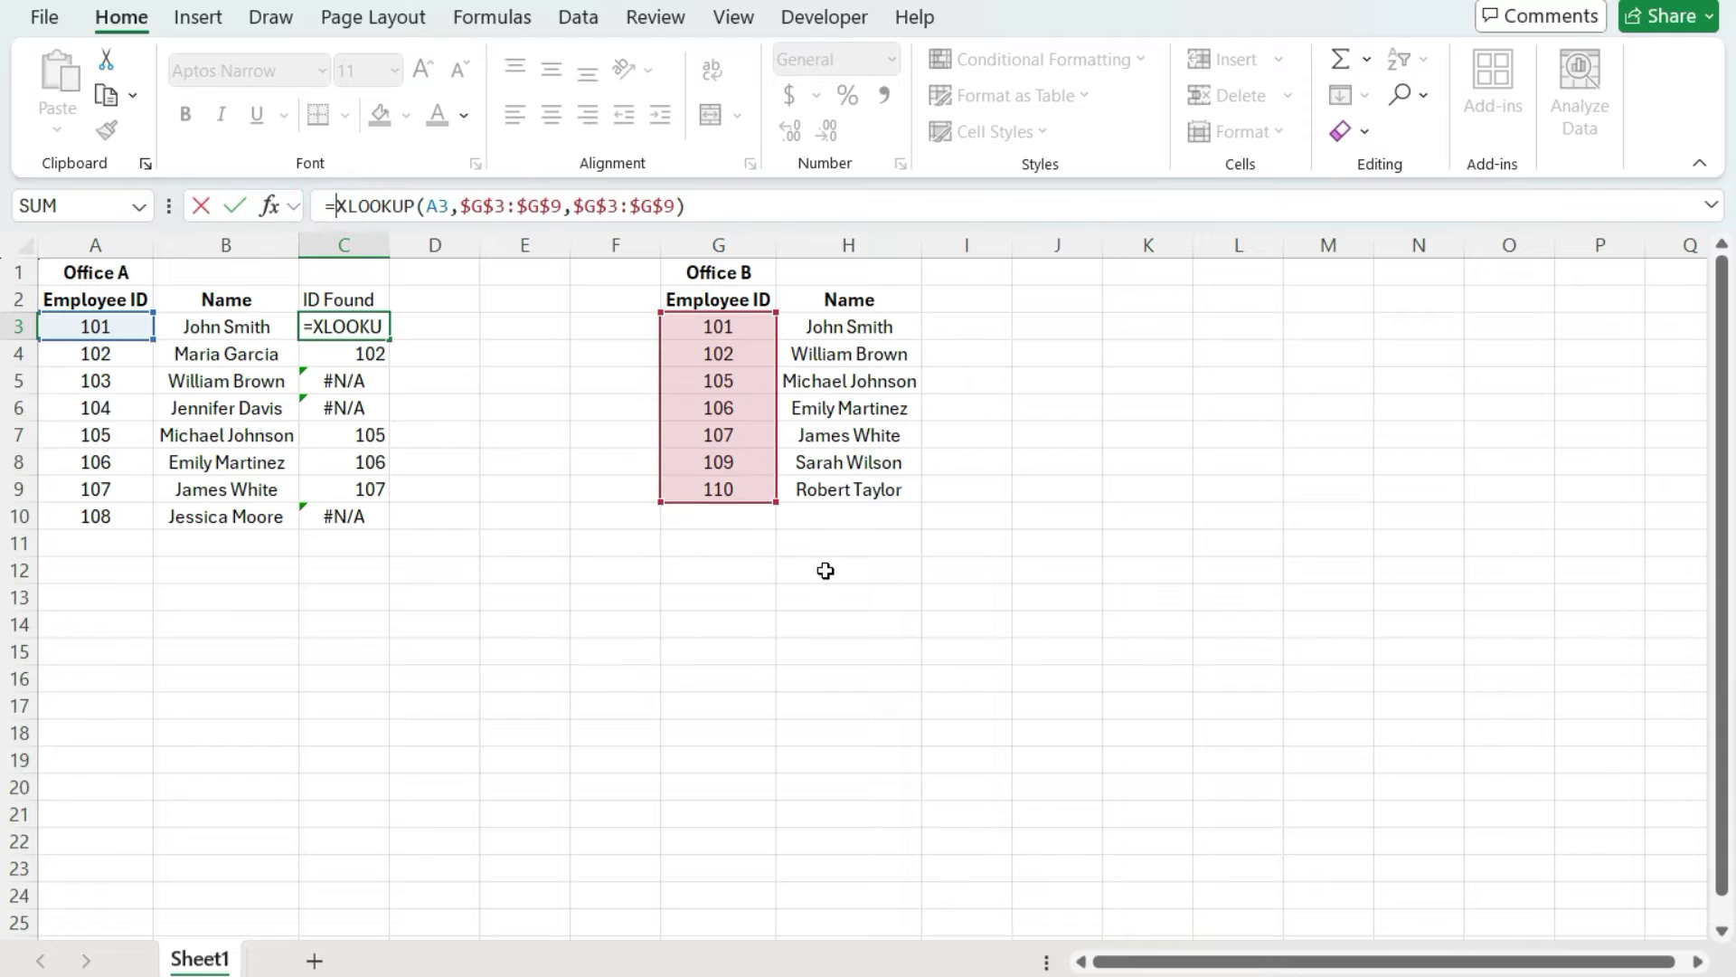
{"action": "type", "text": "IF(ISER"}
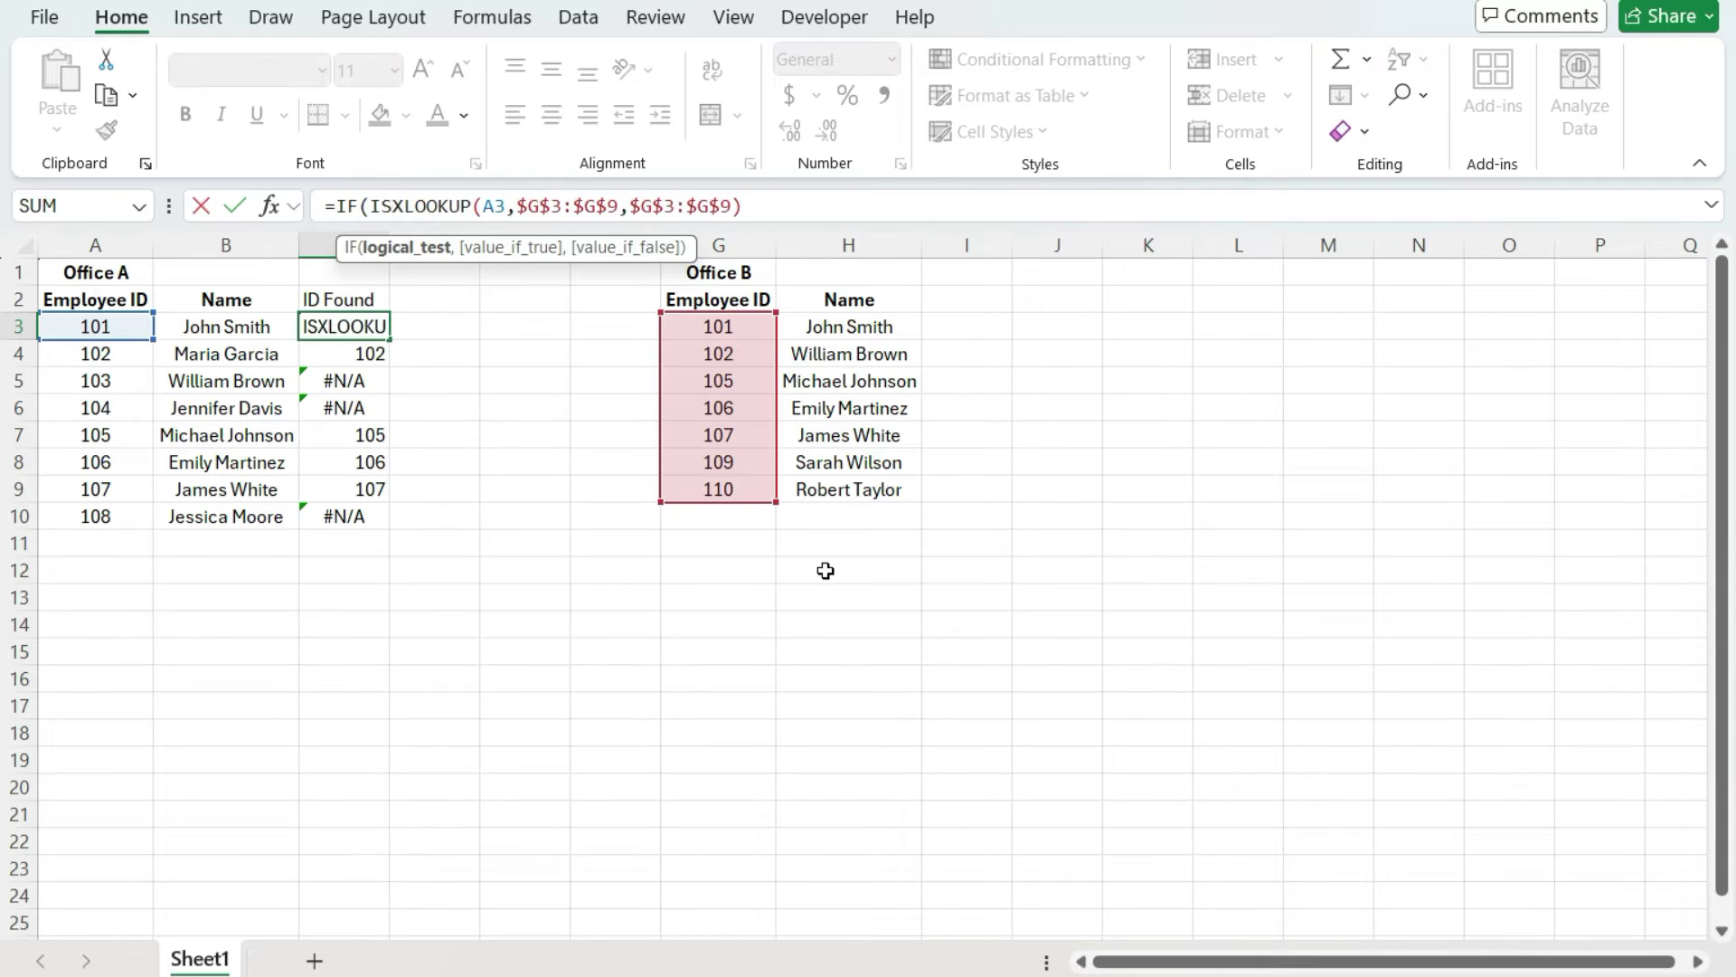
{"action": "type", "text": "ROR("}
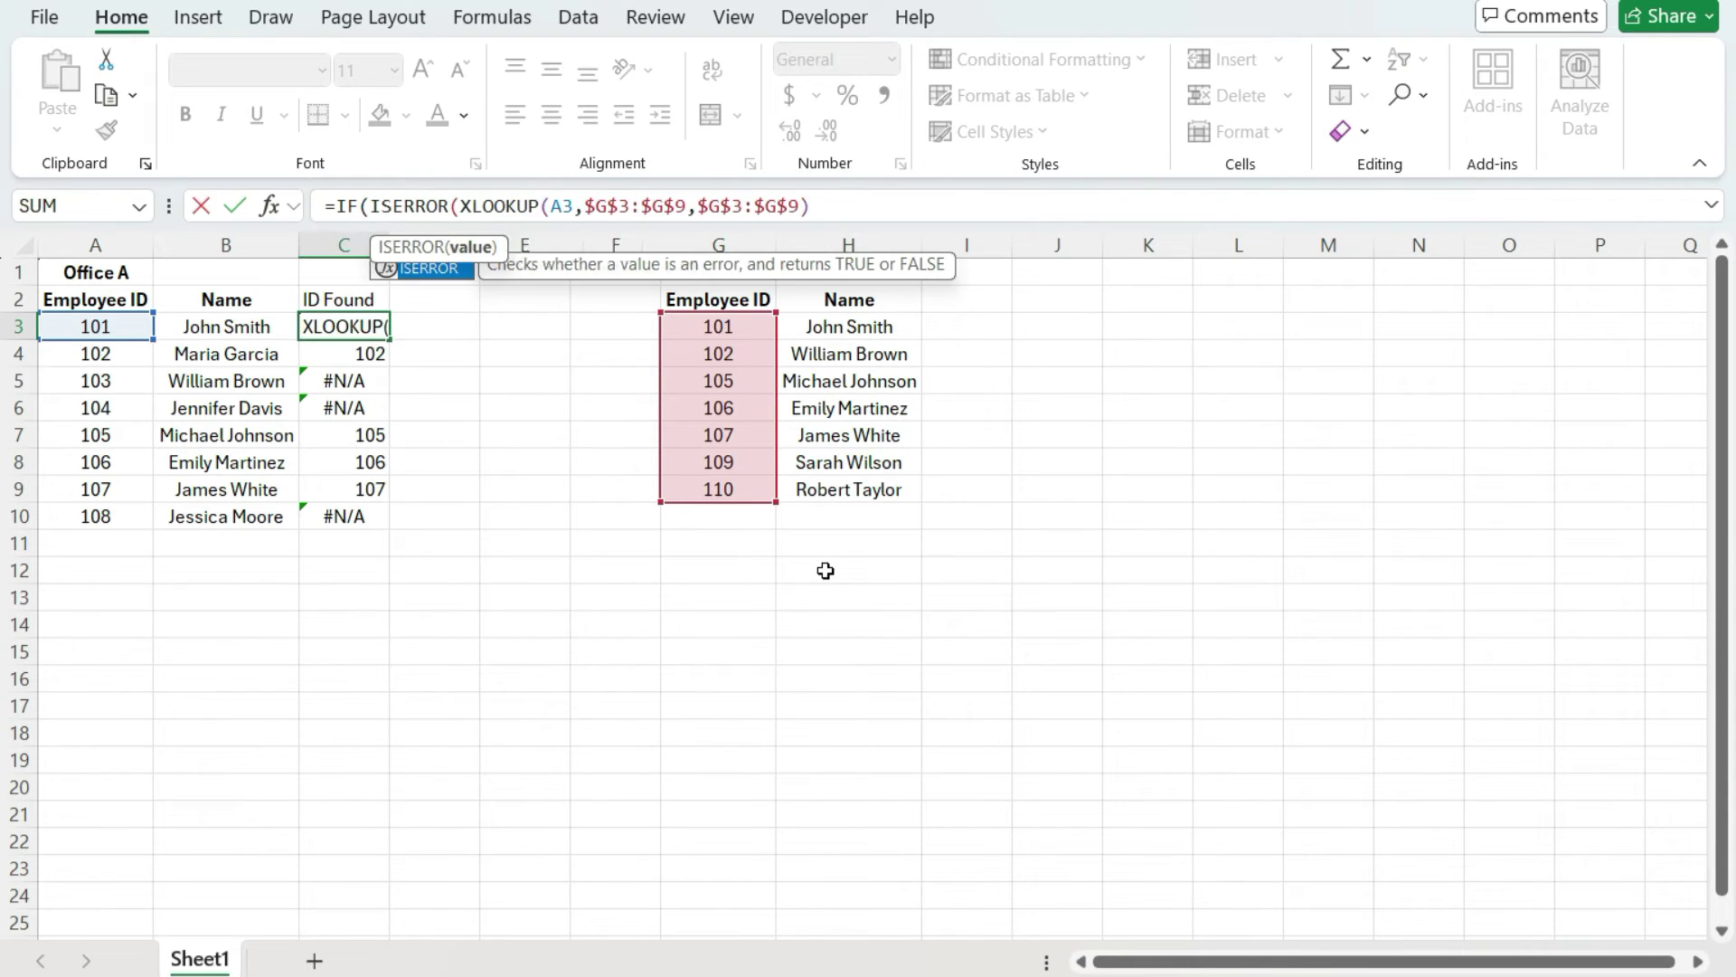
{"action": "left_click", "coordinate": [847, 213]}
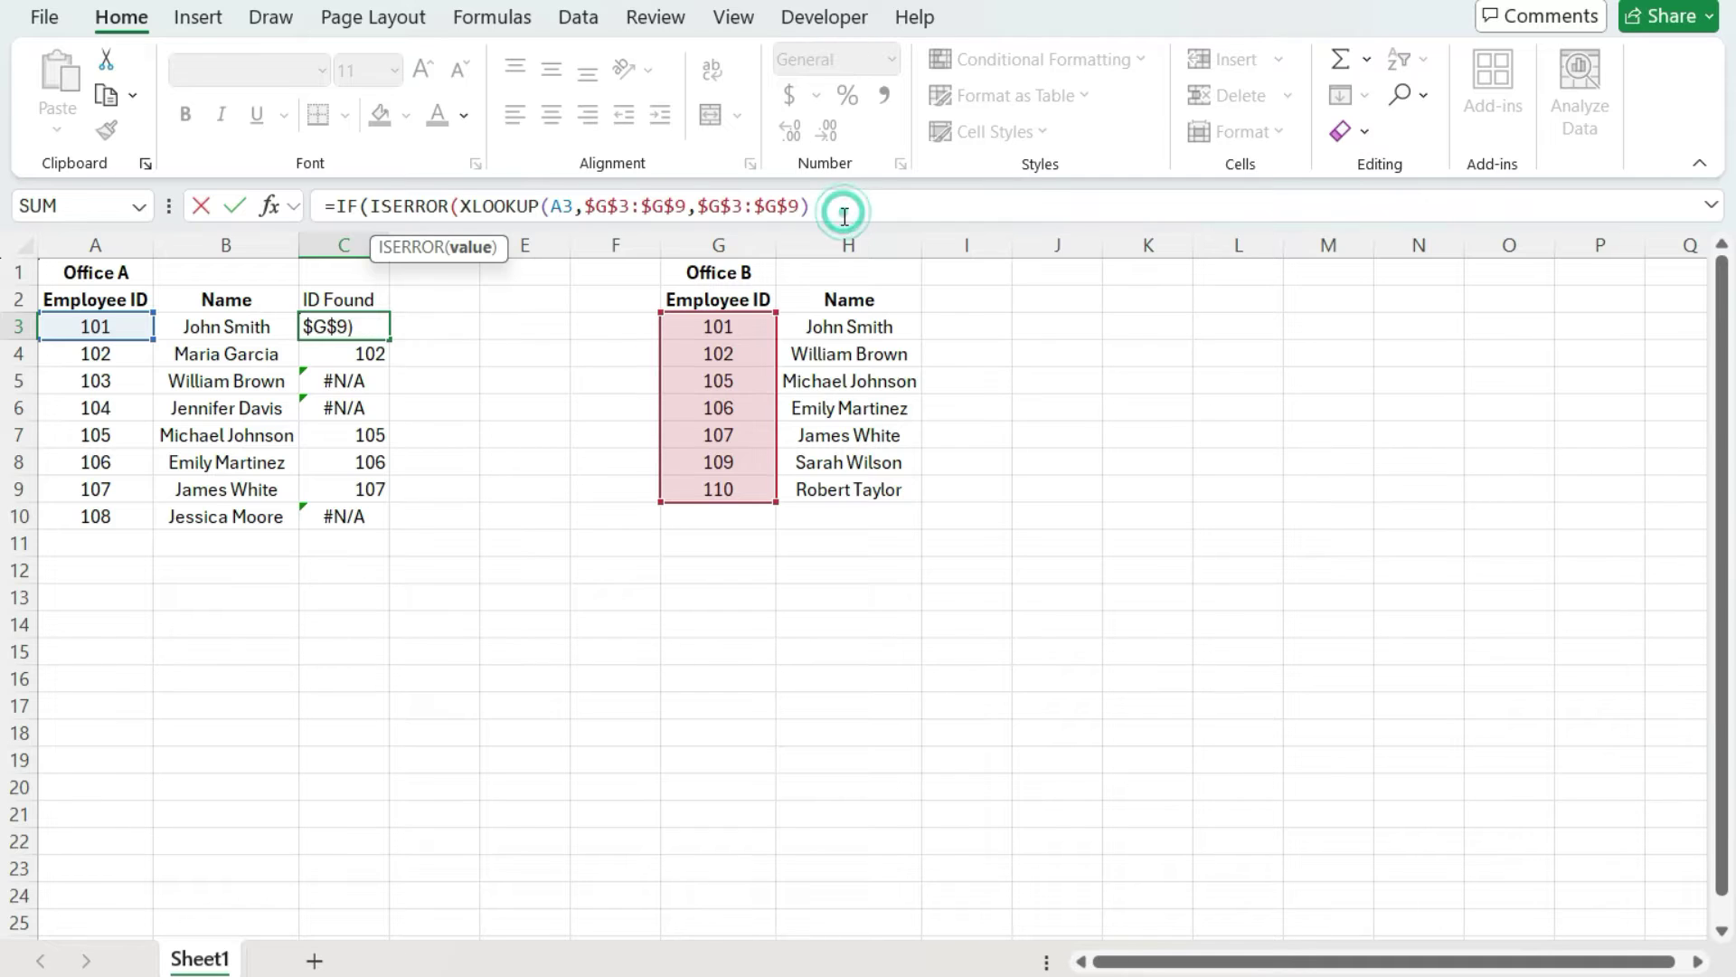
{"action": "type", "text": "),\"X\",\"\")"}
{"action": "key", "text": "Return"}
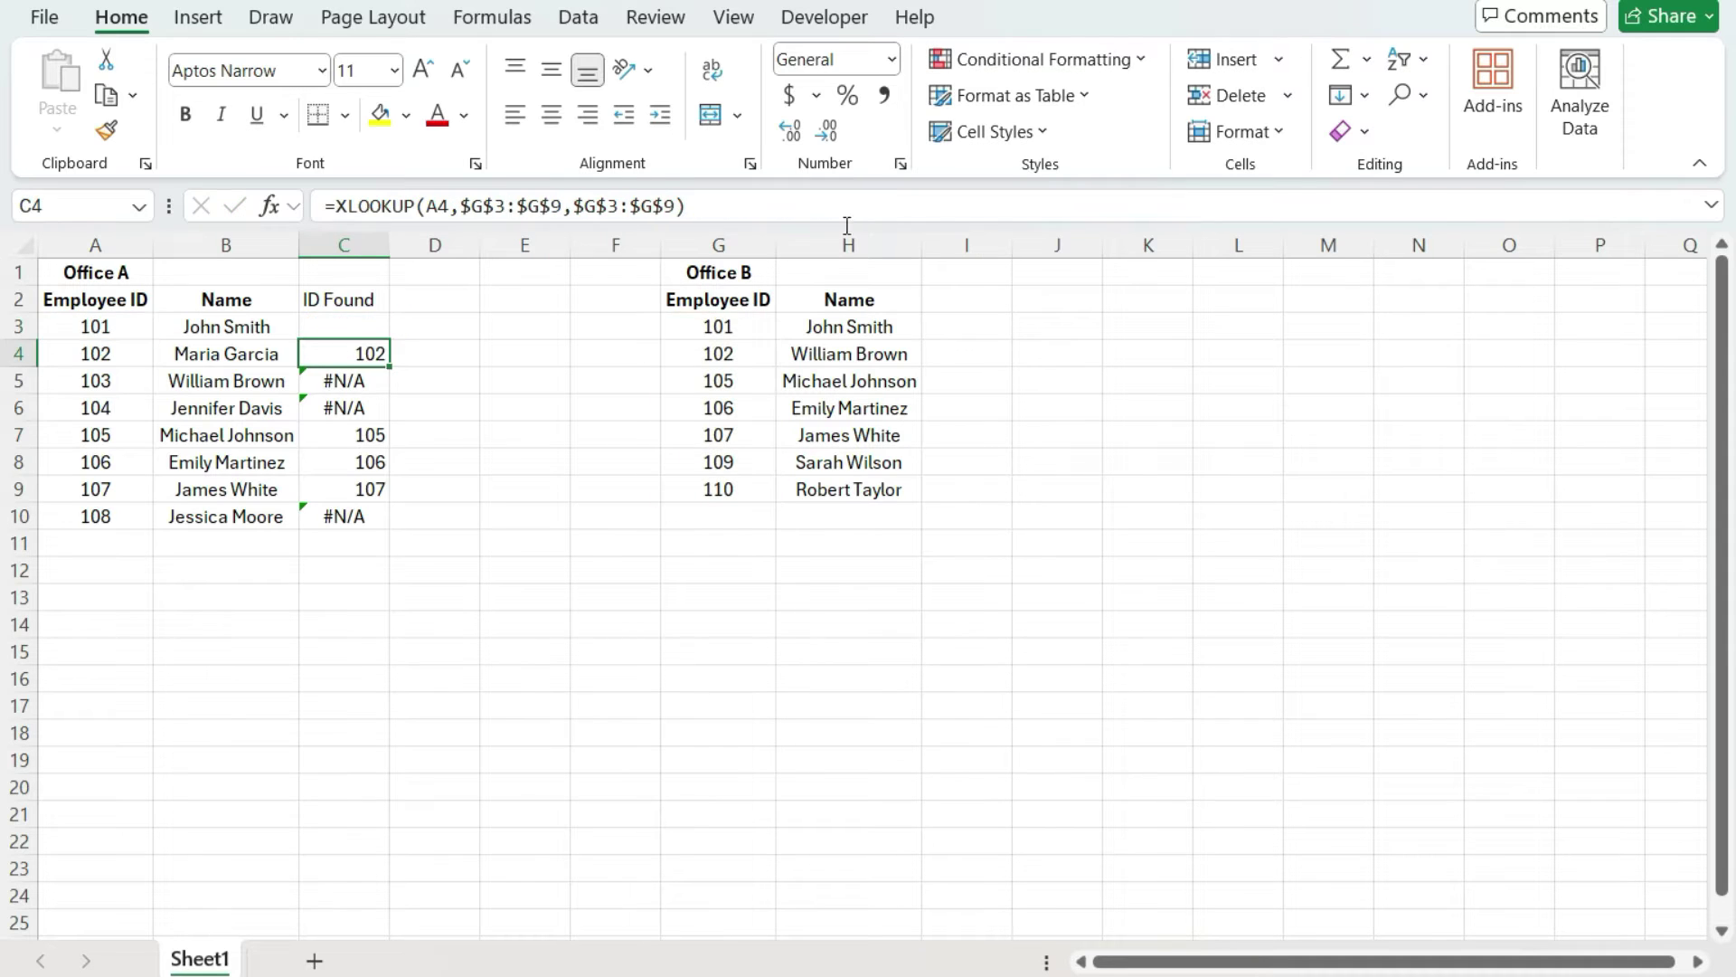
Step: Fill the updated IF formula from C3 down to C10 and center the filled cells horizontally
{"action": "left_click", "coordinate": [374, 327]}
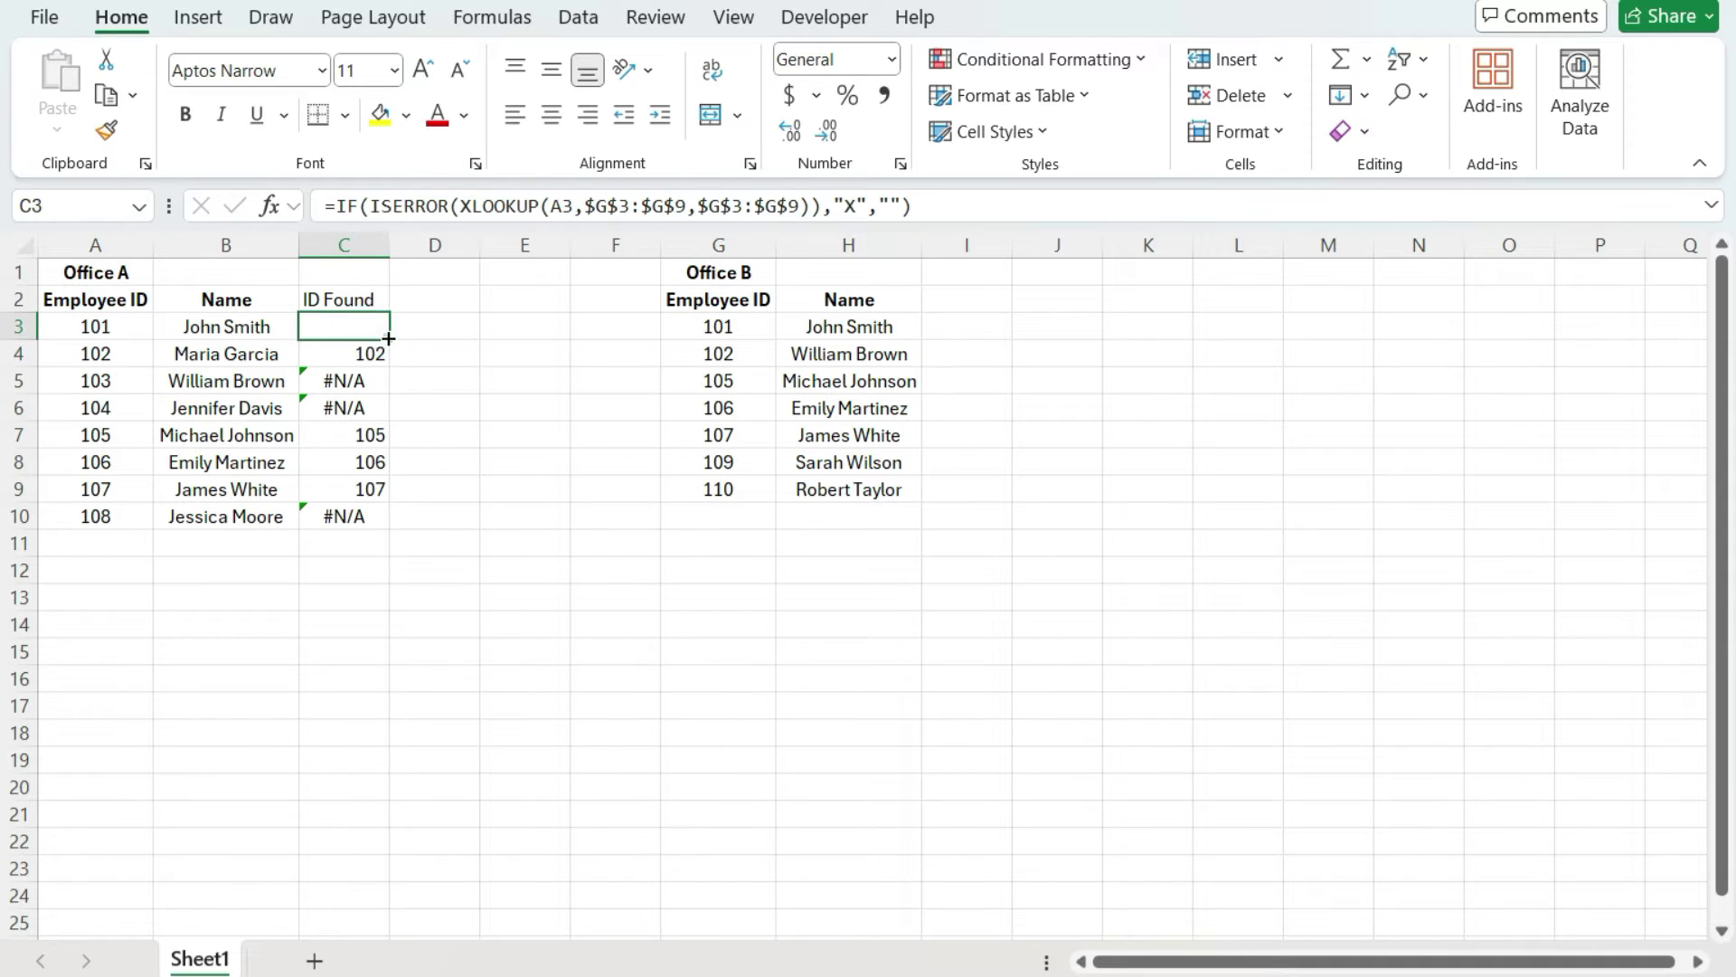
{"action": "double_click", "coordinate": [389, 339]}
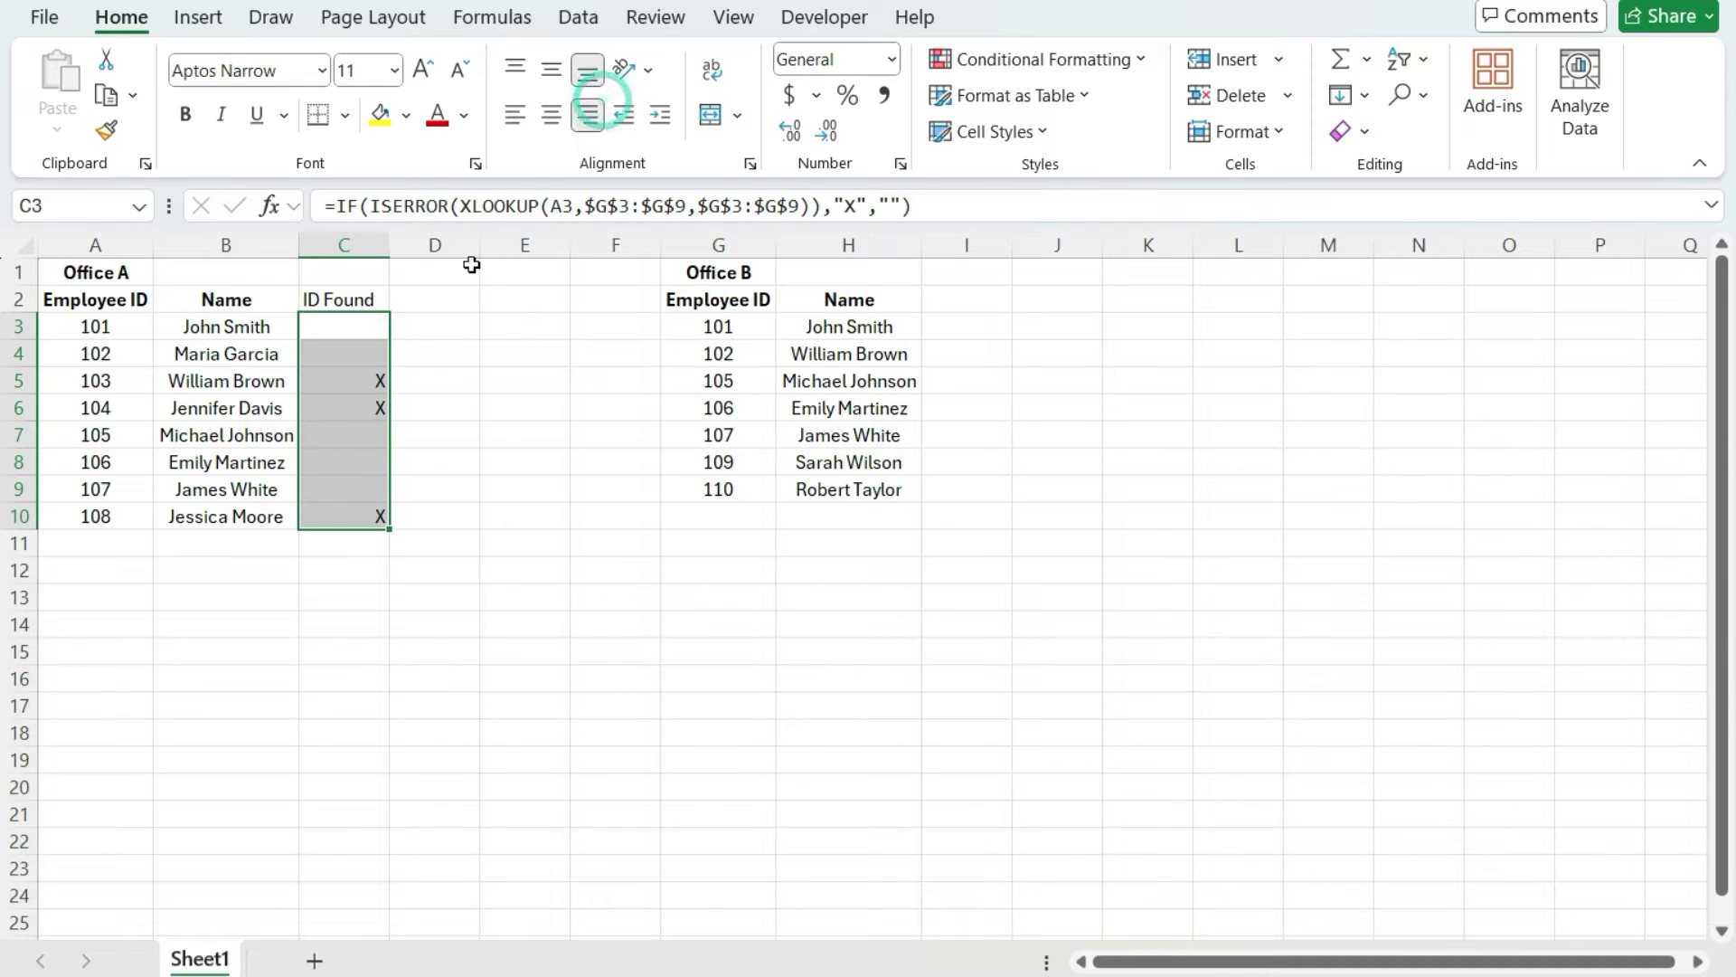
{"action": "left_click", "coordinate": [551, 114]}
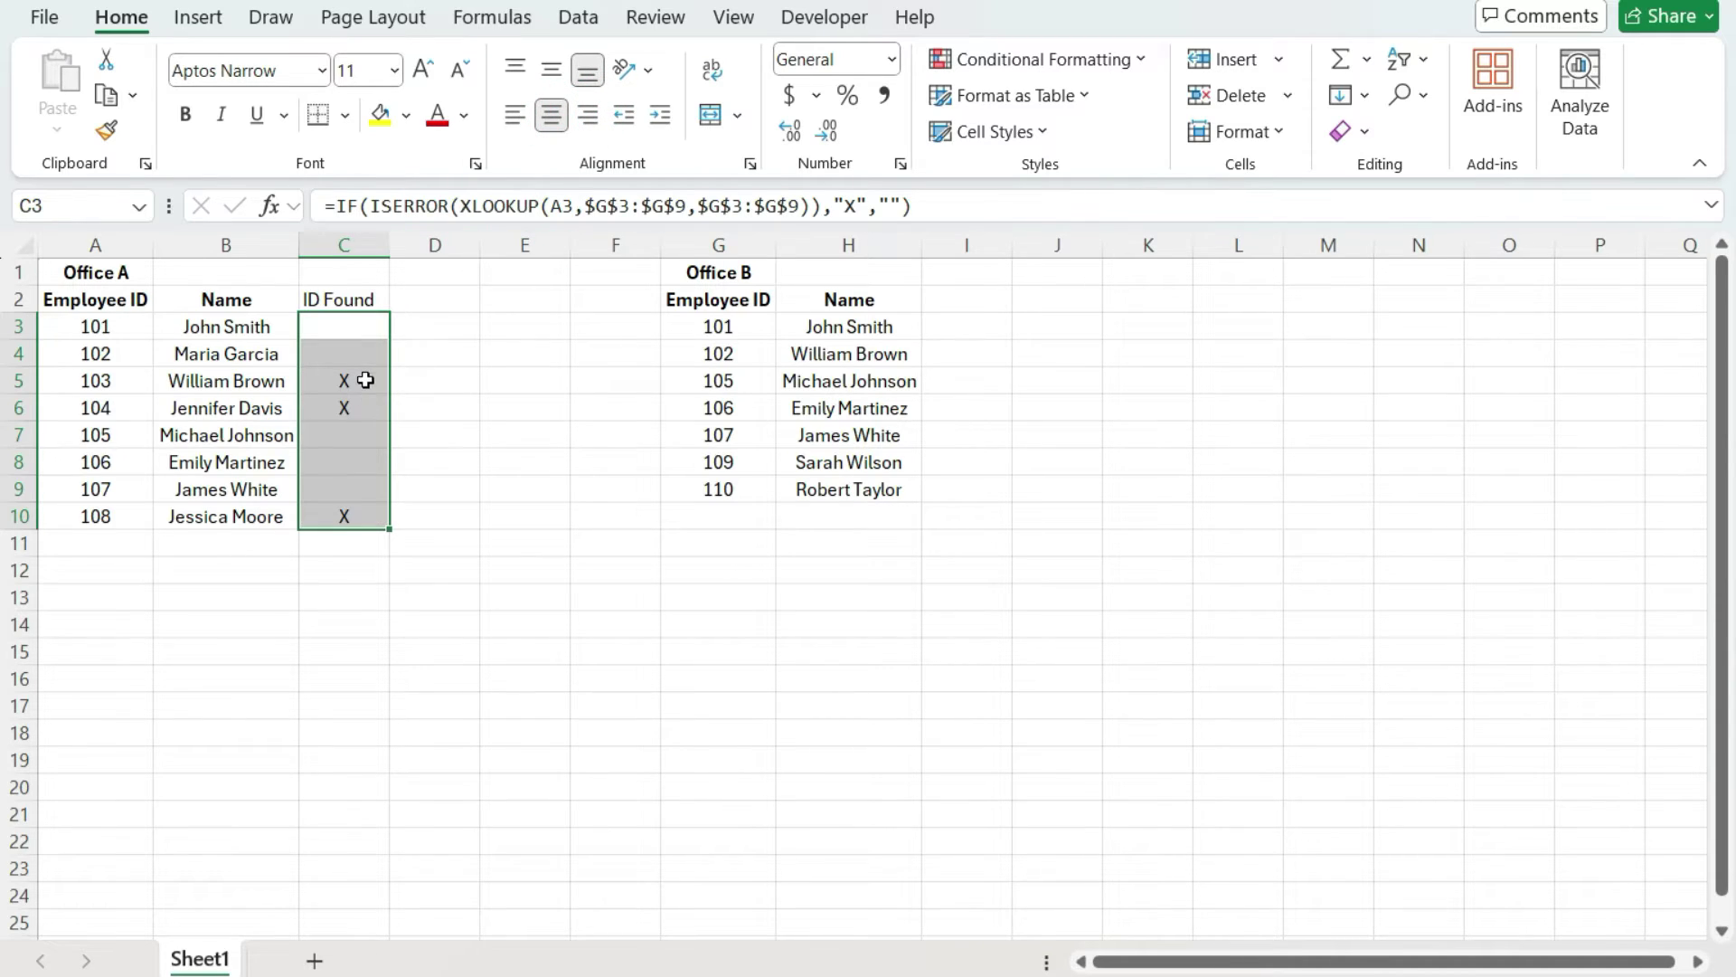
Step: Review the Office A IDs marked X, and compare the name listed for ID 102 in both office lists
{"action": "left_click", "coordinate": [360, 382]}
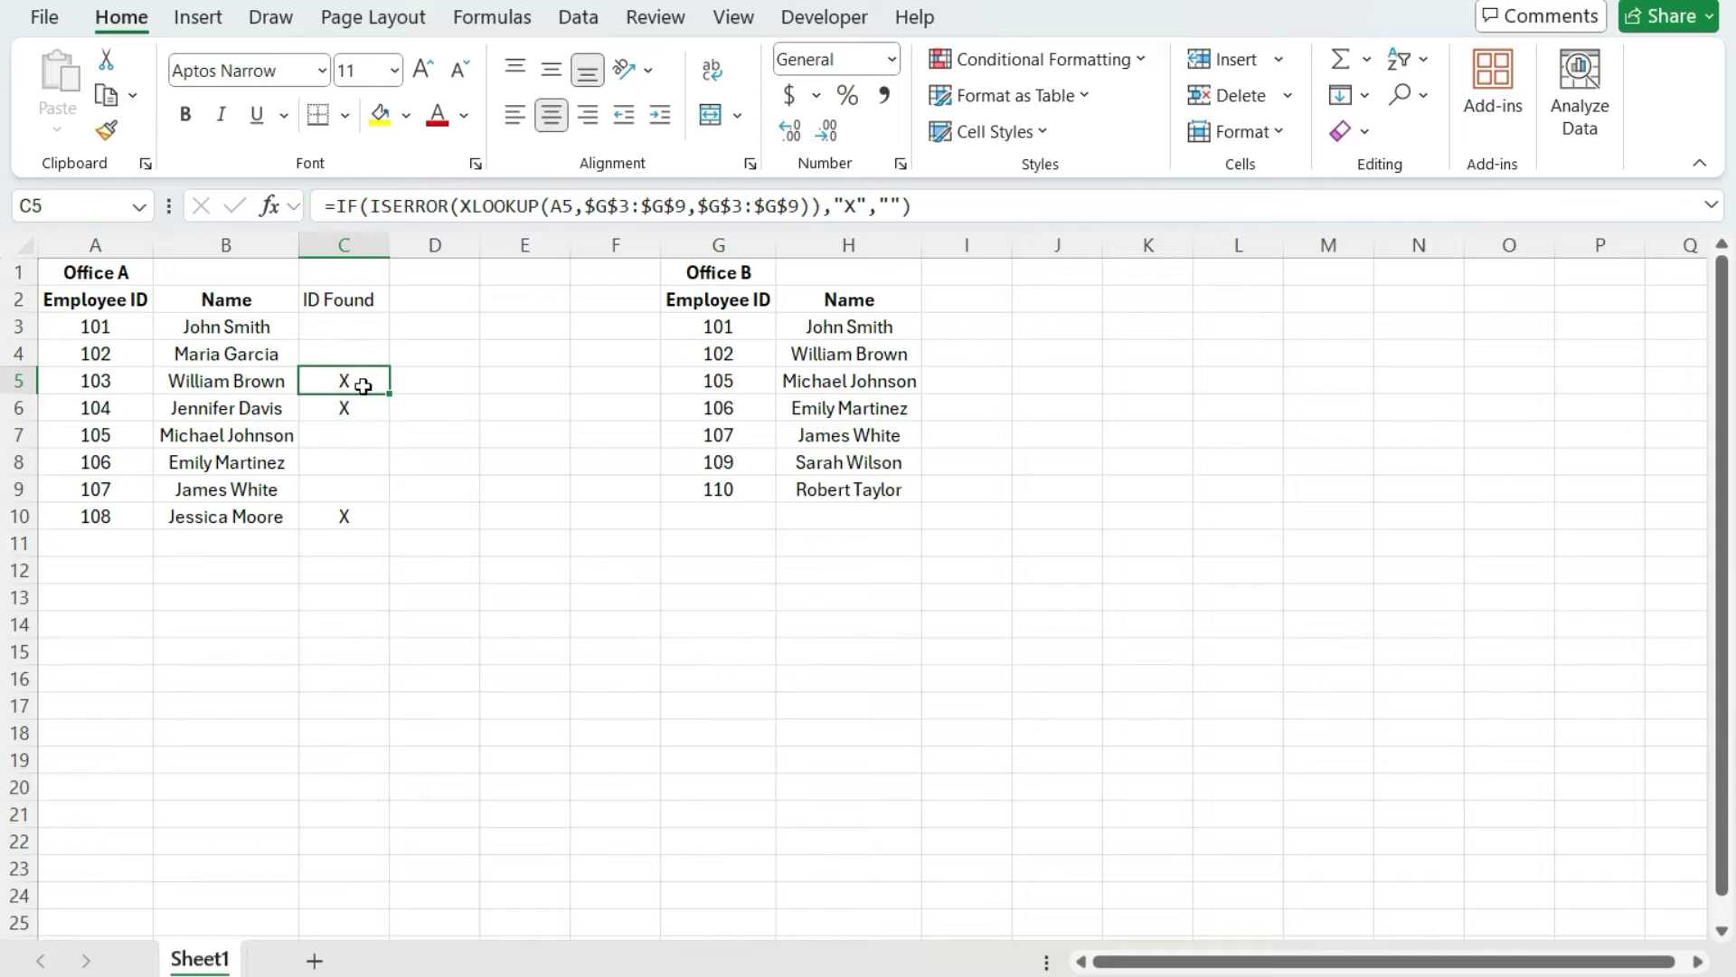
{"action": "left_click", "coordinate": [134, 379]}
{"action": "left_click", "coordinate": [133, 414]}
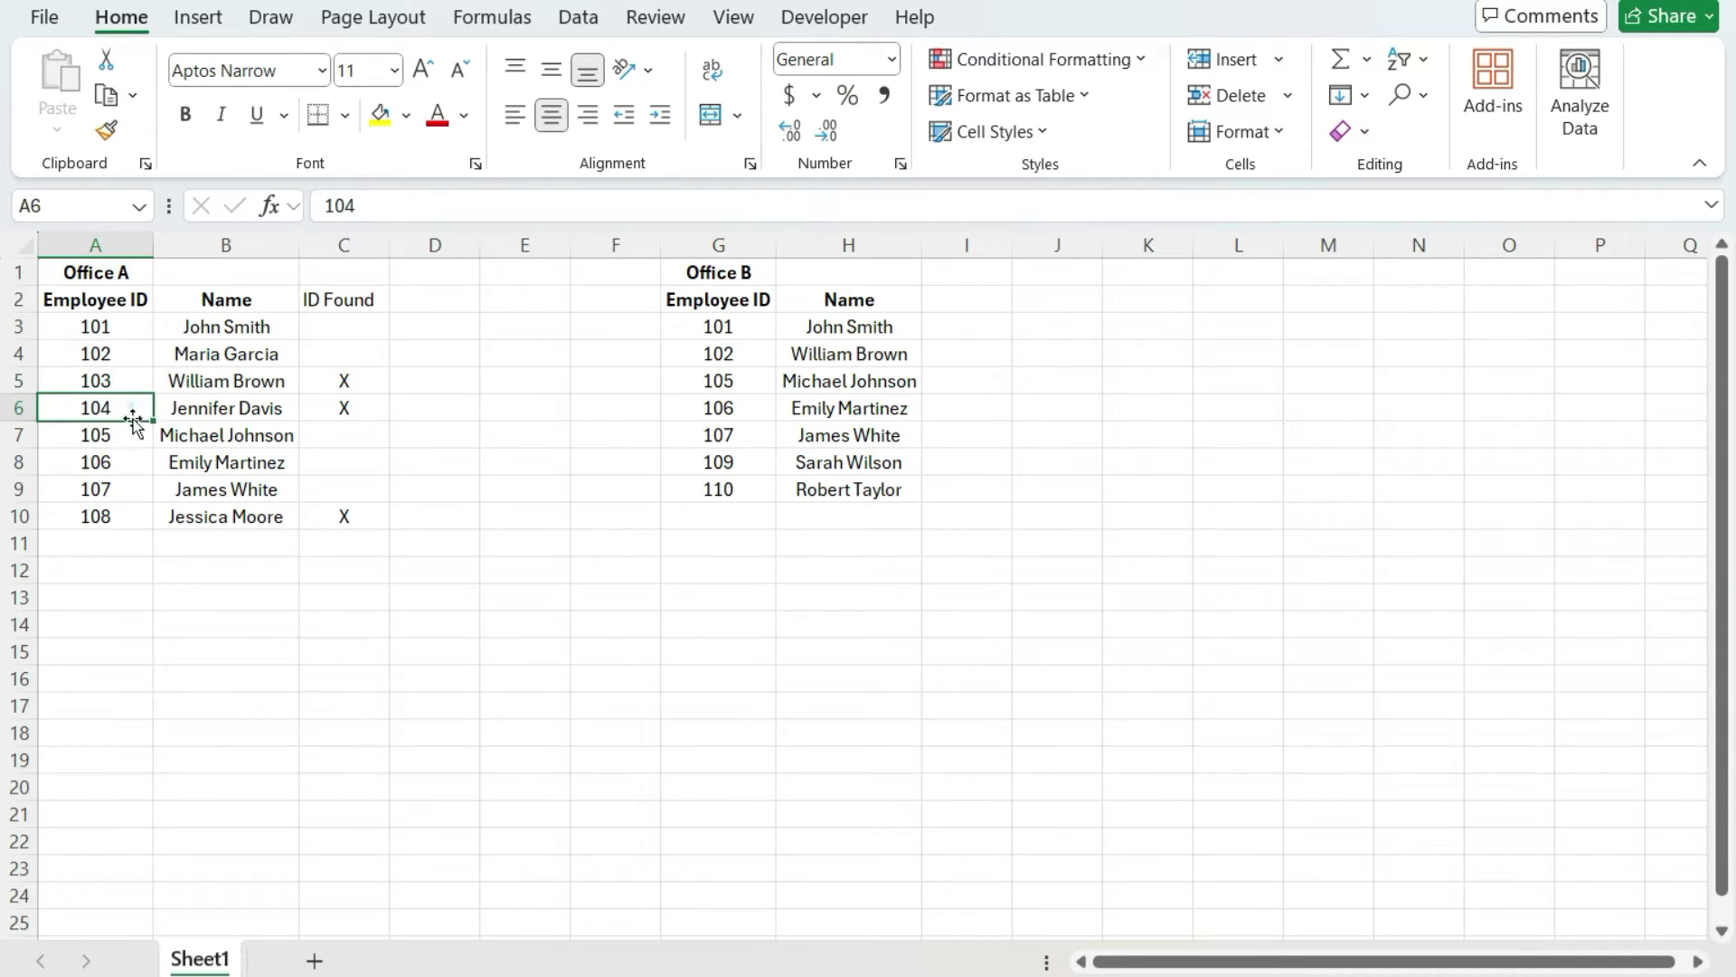
{"action": "left_click", "coordinate": [110, 516]}
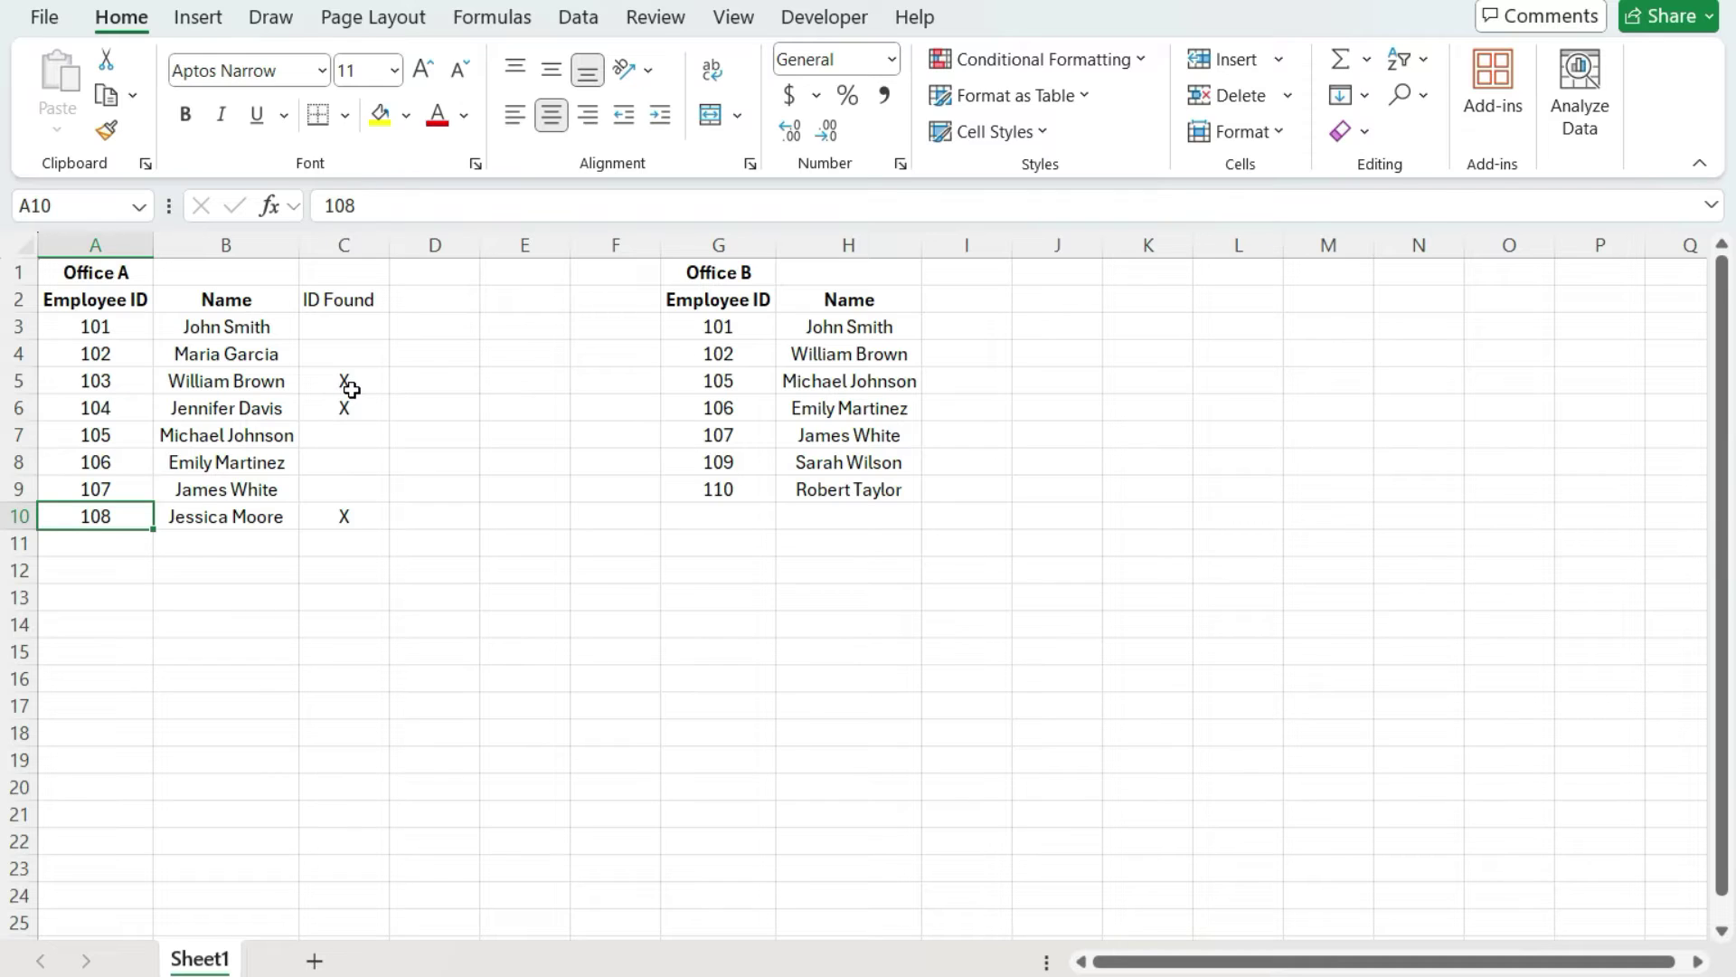
{"action": "left_click", "coordinate": [439, 300]}
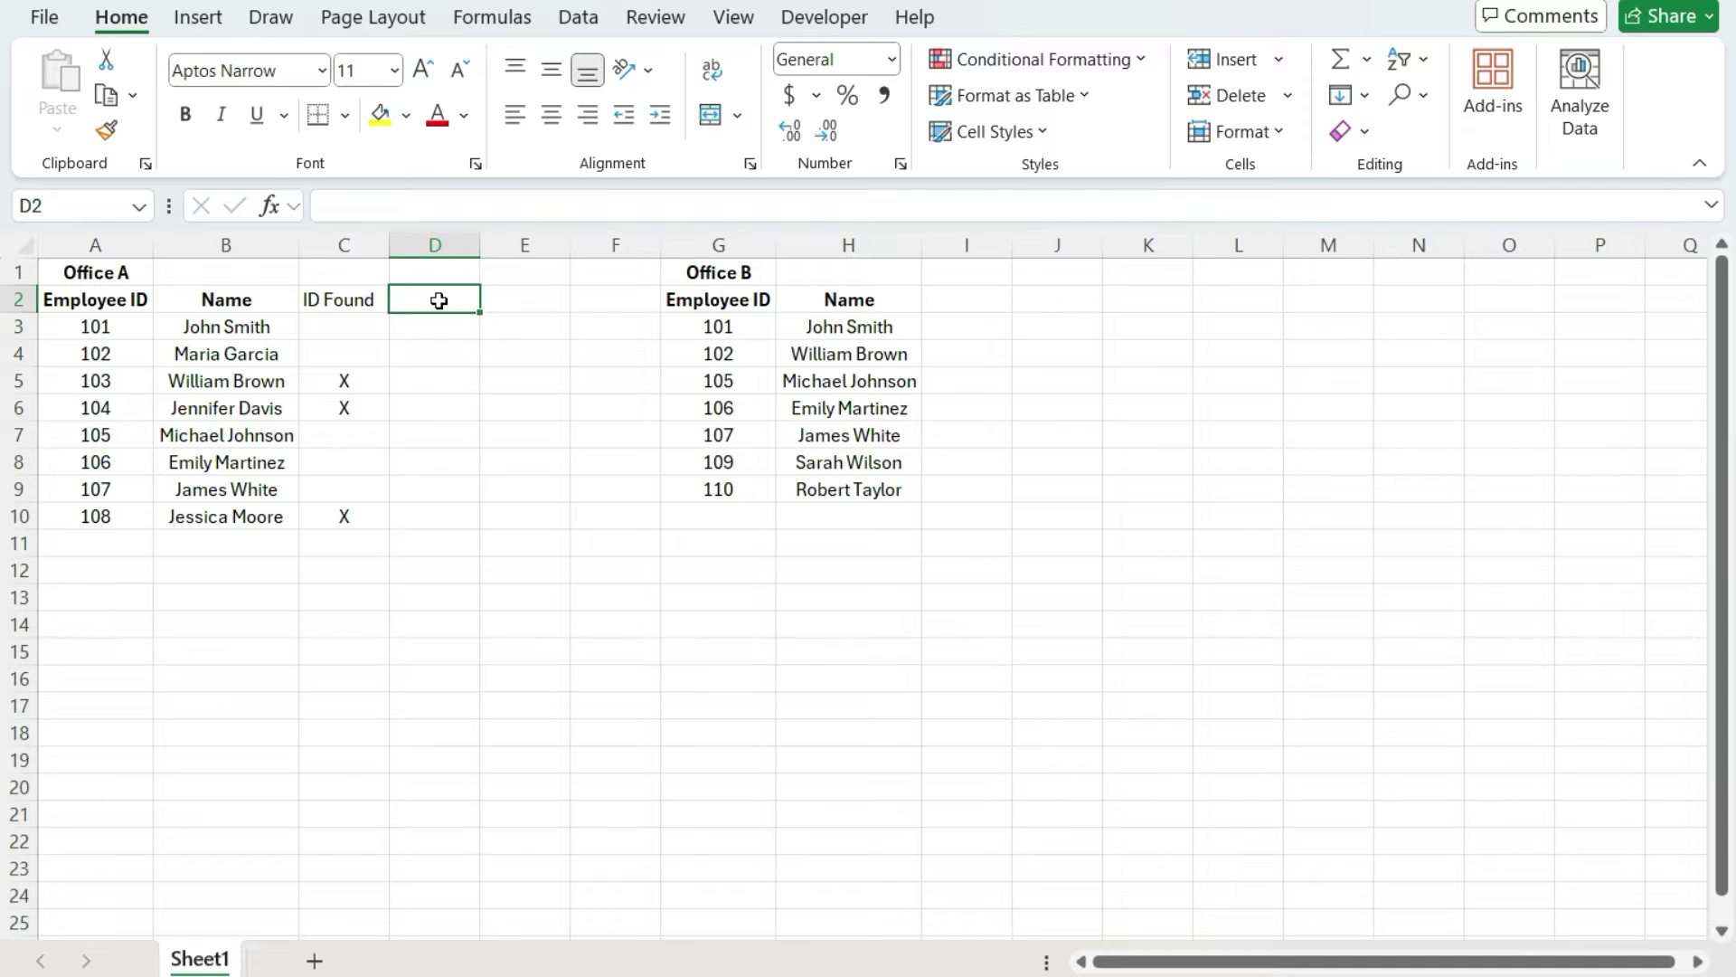
{"action": "left_click", "coordinate": [122, 349]}
{"action": "left_click", "coordinate": [241, 352]}
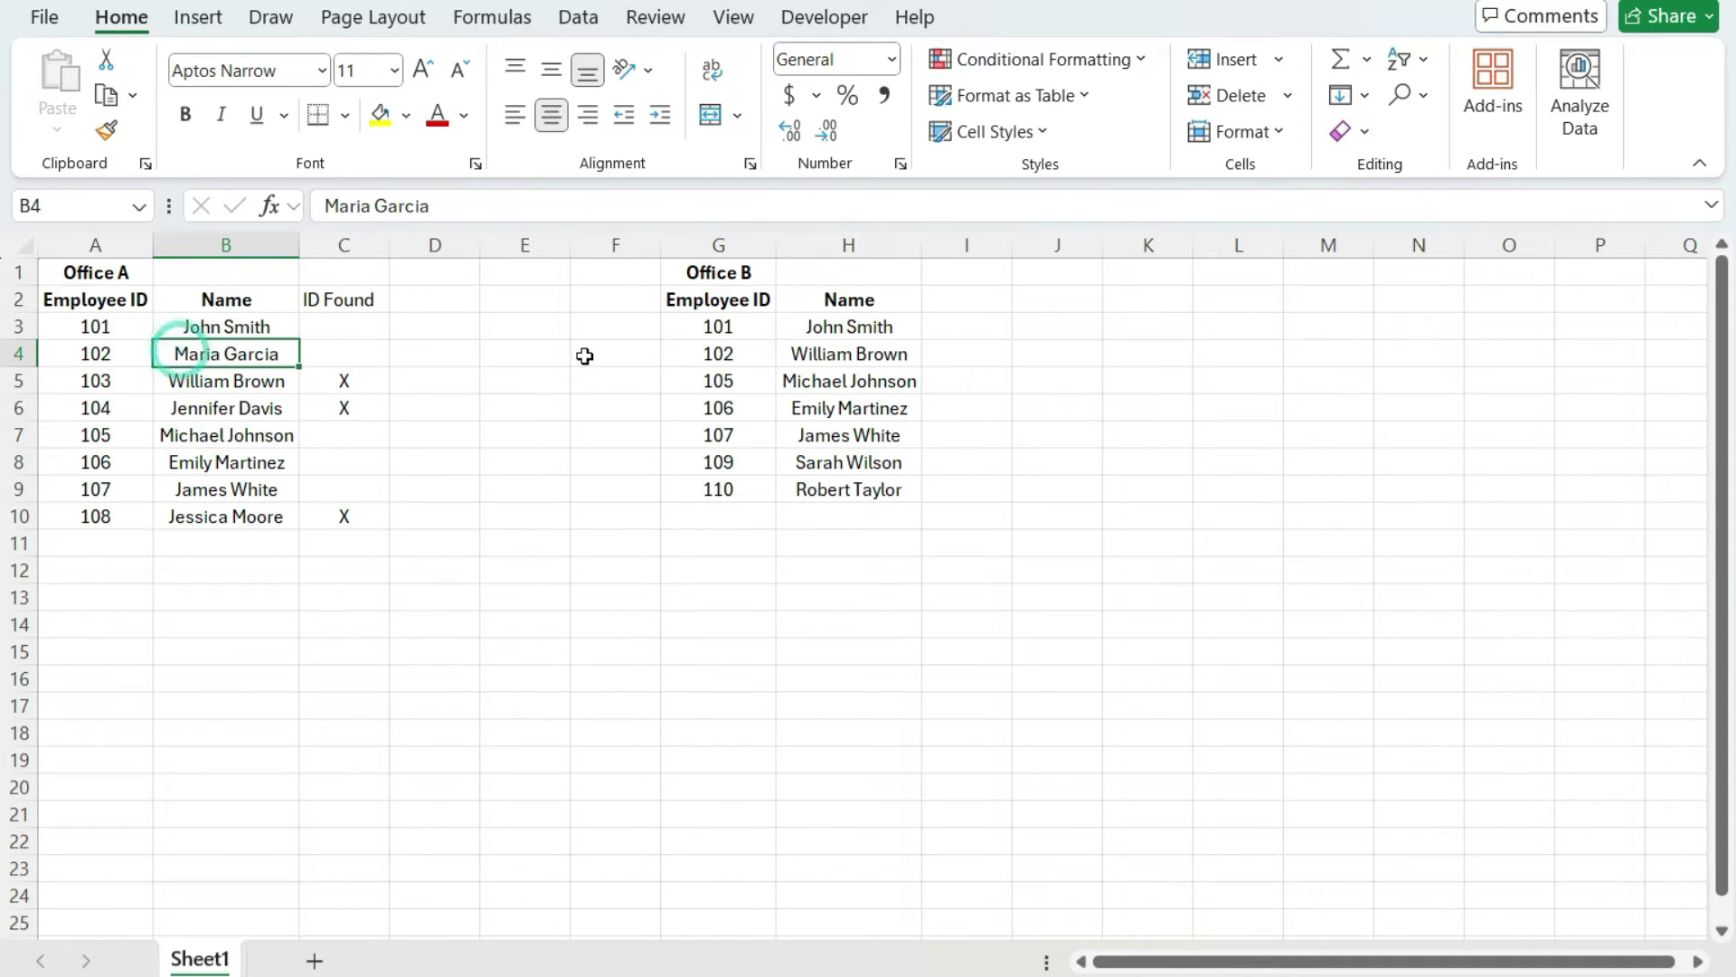
{"action": "left_click", "coordinate": [698, 359]}
{"action": "left_click", "coordinate": [792, 356]}
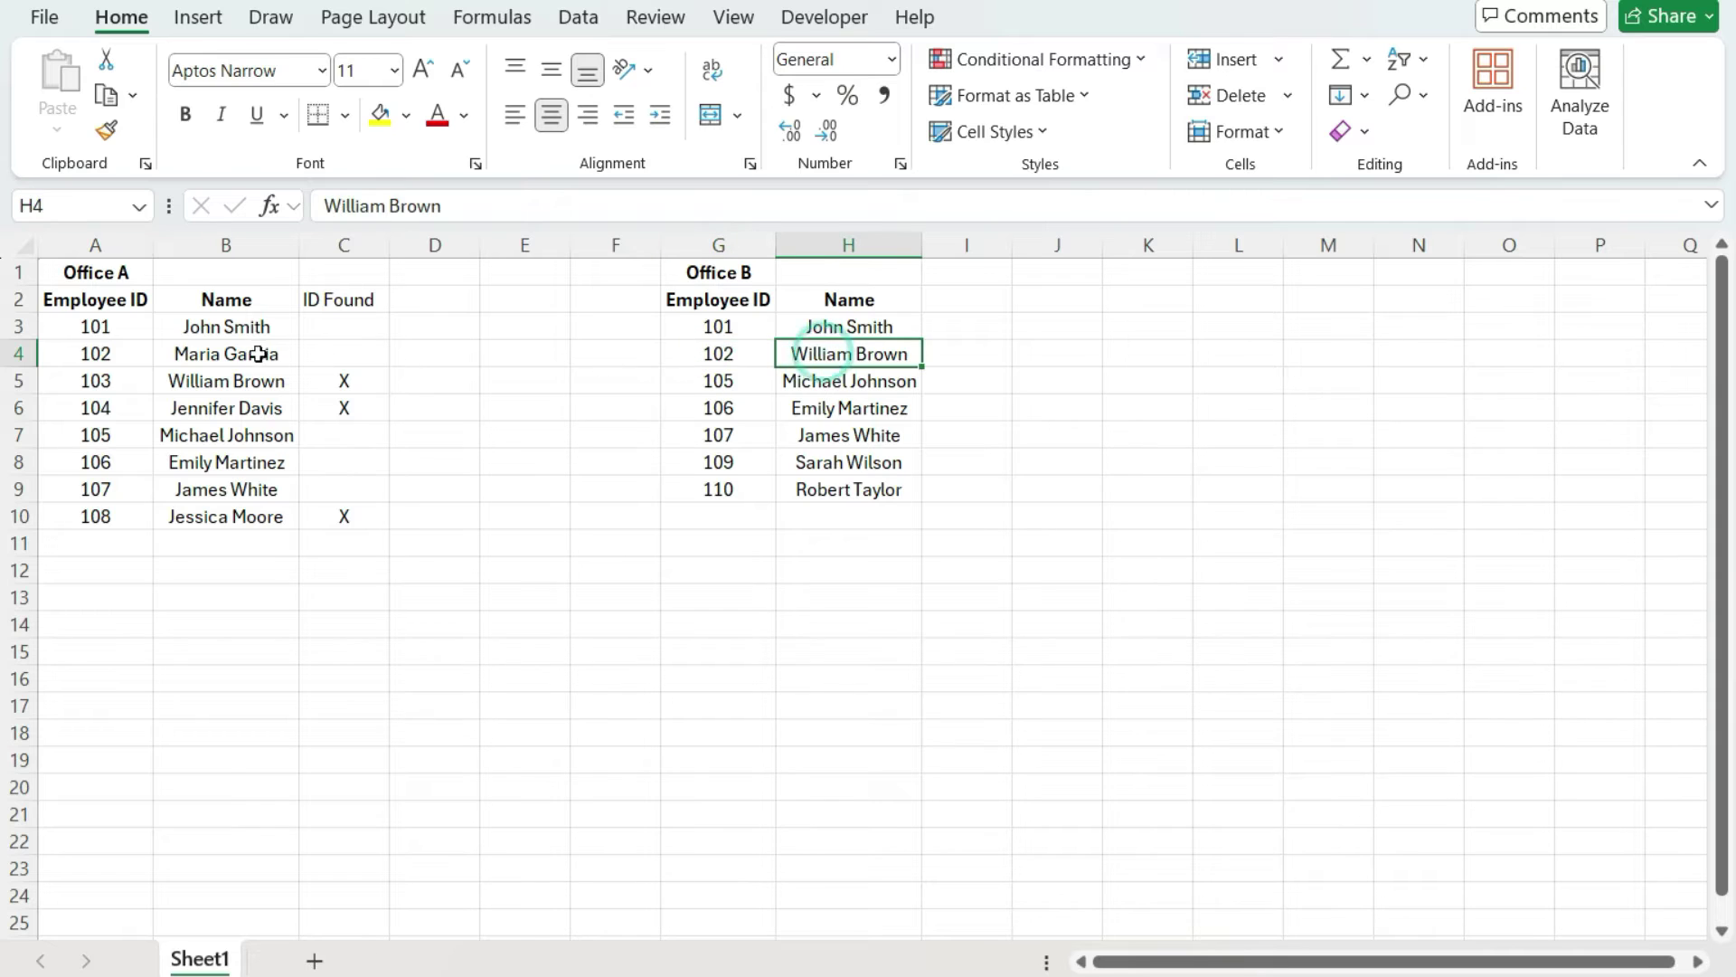
Step: Add the column header "ID Correct" in cell D2
{"action": "left_click", "coordinate": [411, 307]}
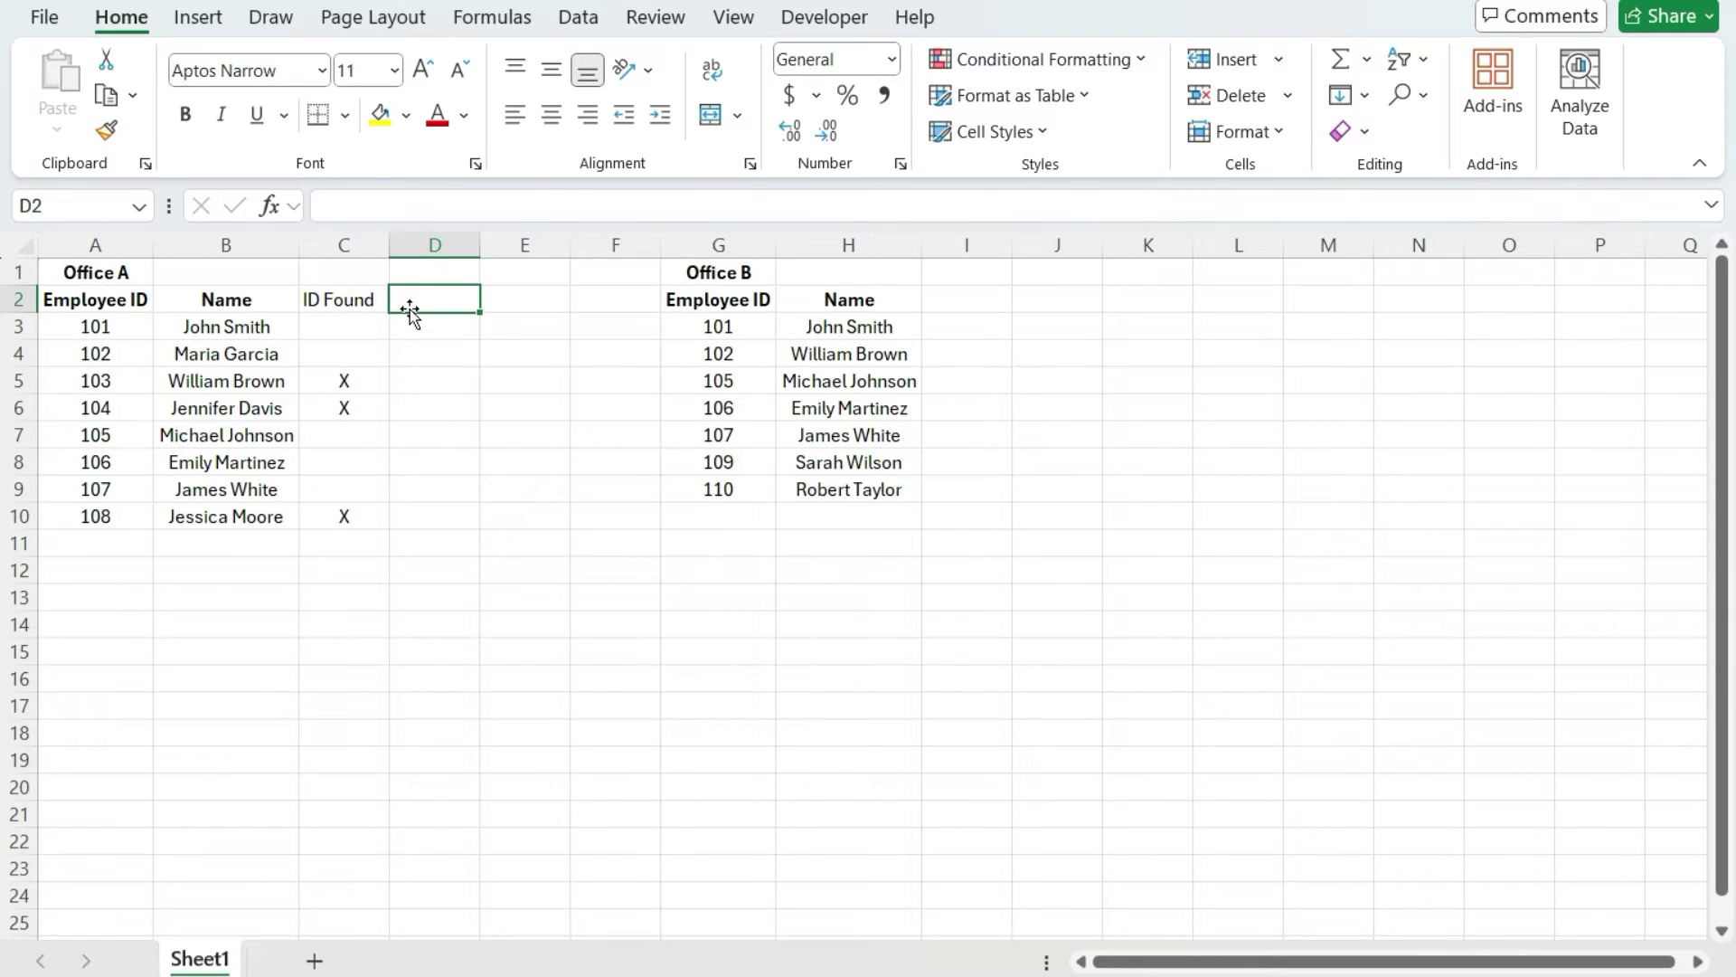
{"action": "type", "text": "ID Correct"}
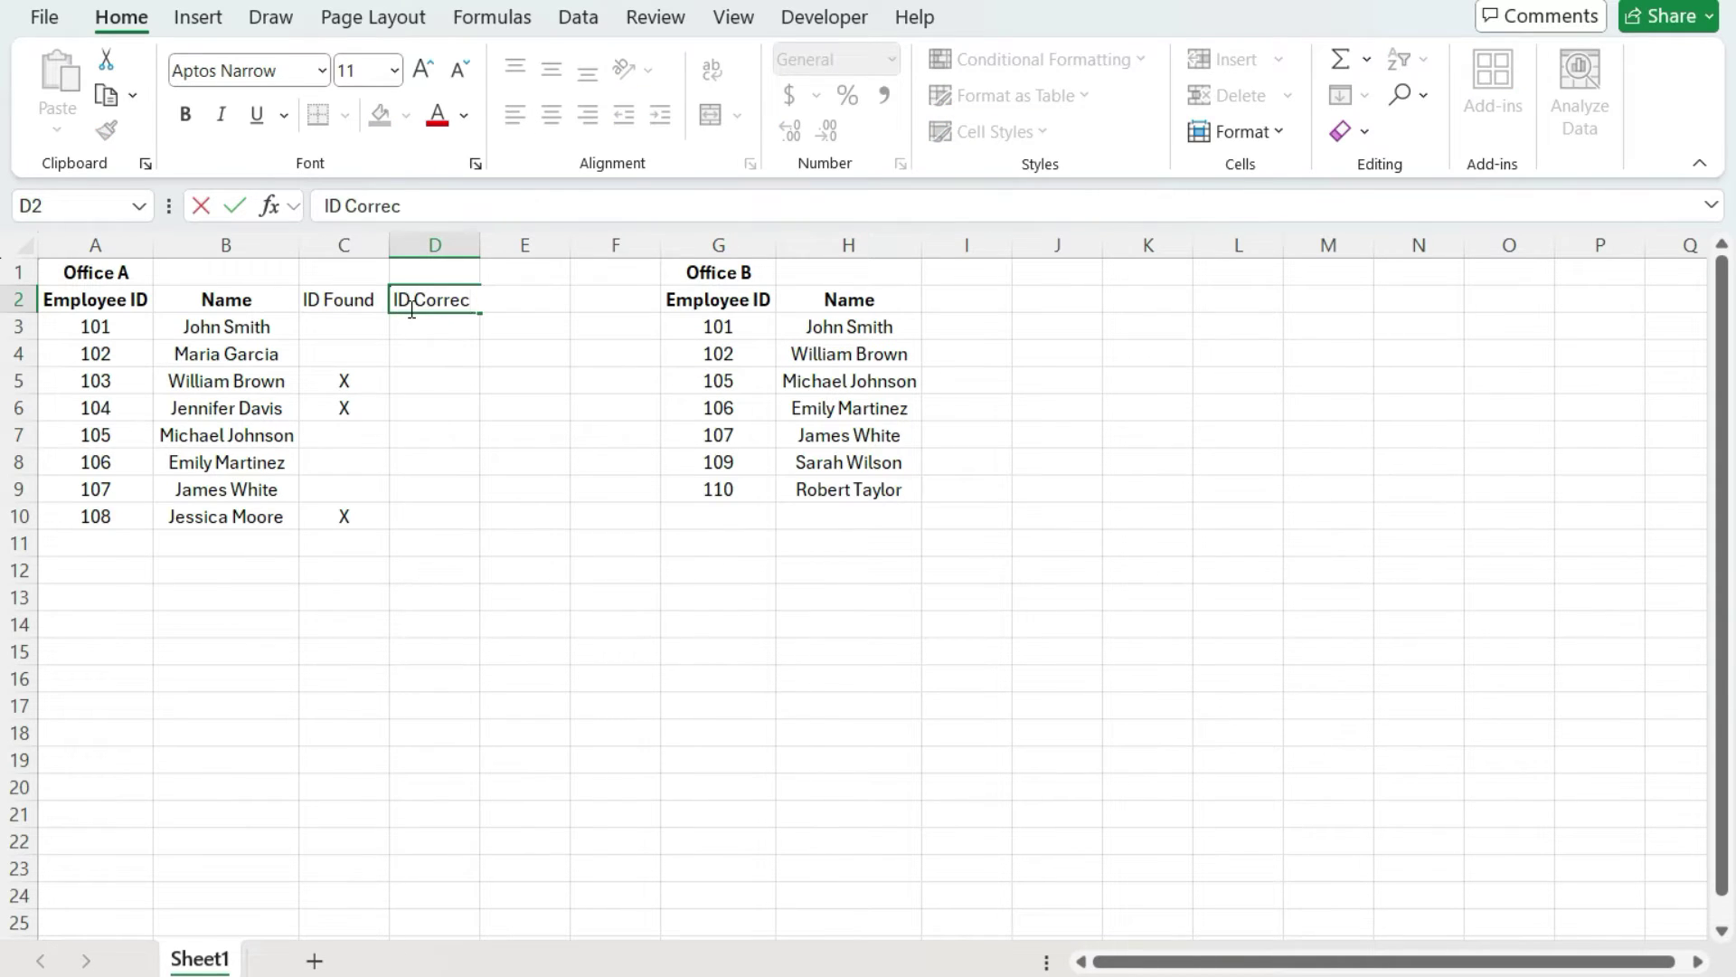
{"action": "key", "text": "Return"}
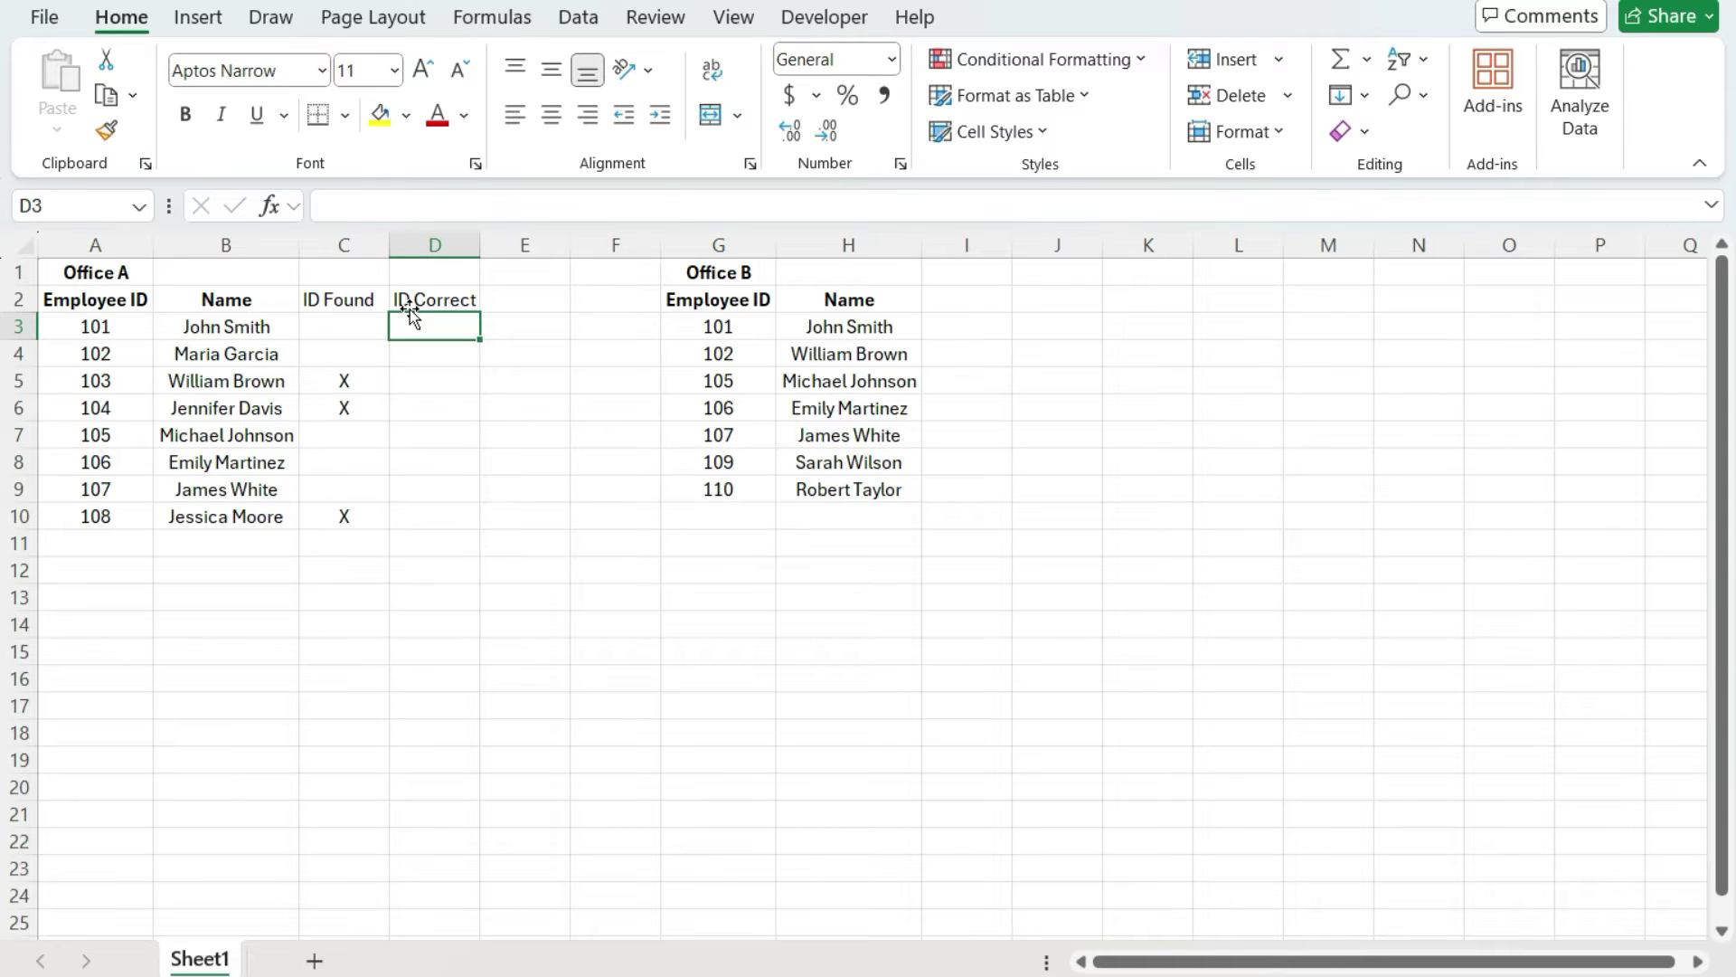
Step: Build a VLOOKUP formula in D3 that looks up A3 in G3:H9 and returns column 2 with an exact match (FALSE)
{"action": "type", "text": "=vl"}
{"action": "key", "text": "Tab"}
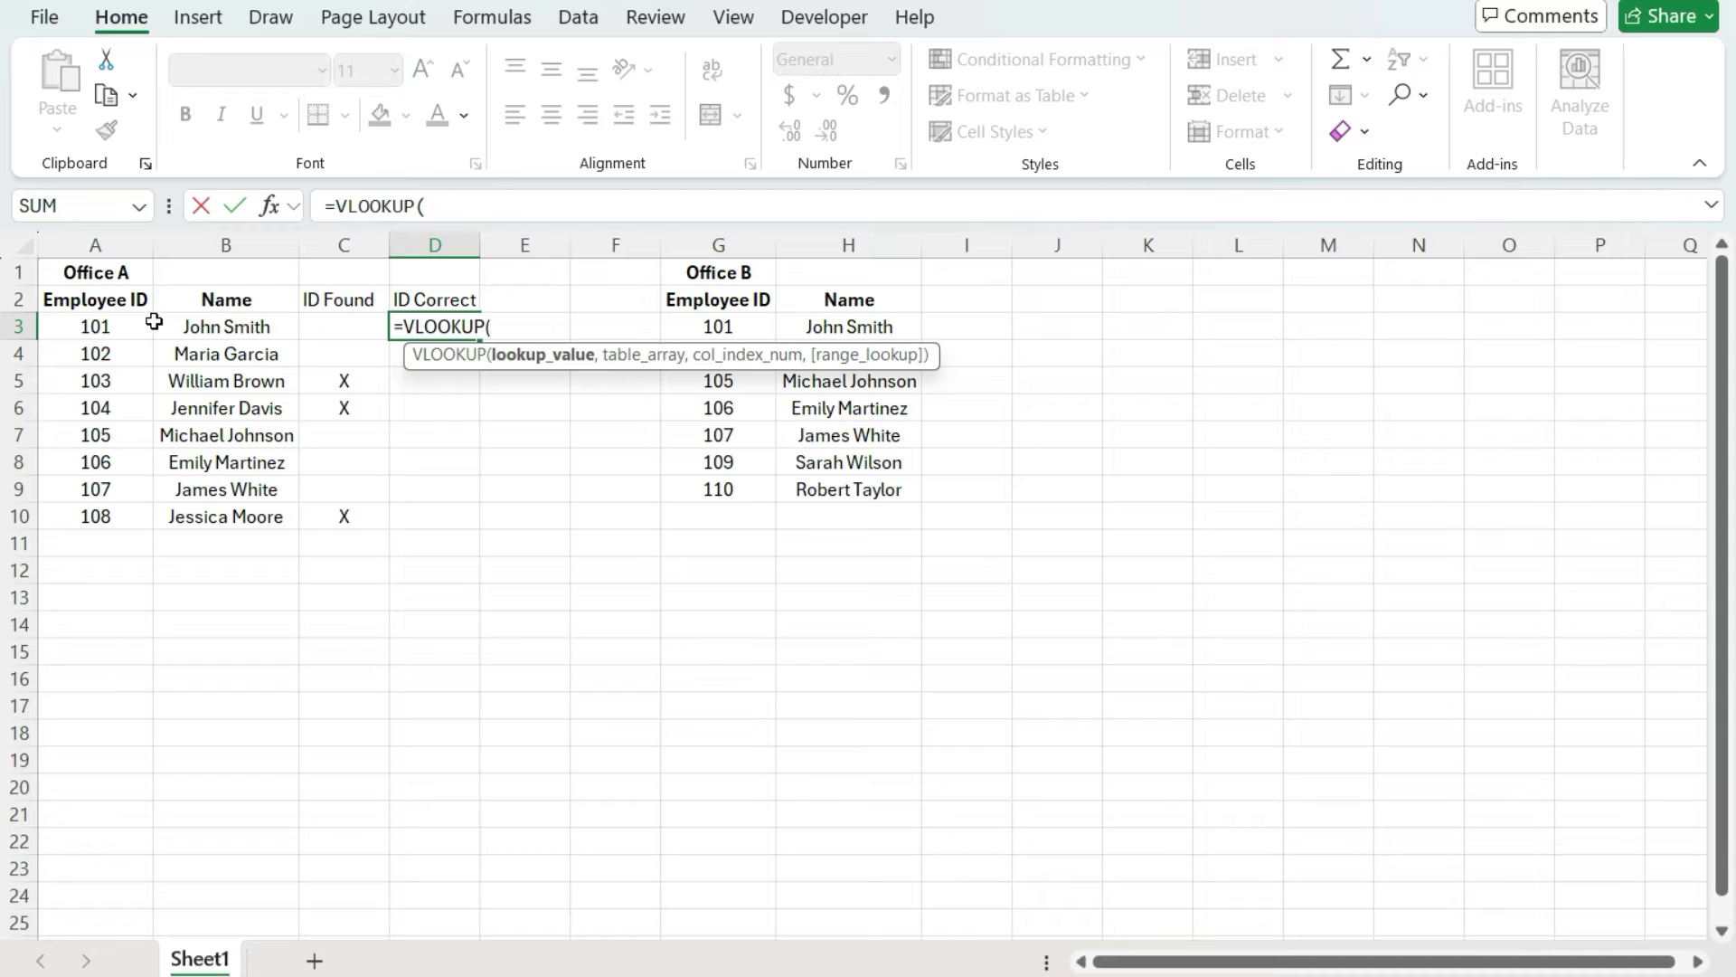
{"action": "left_click", "coordinate": [118, 329]}
{"action": "type", "text": ","}
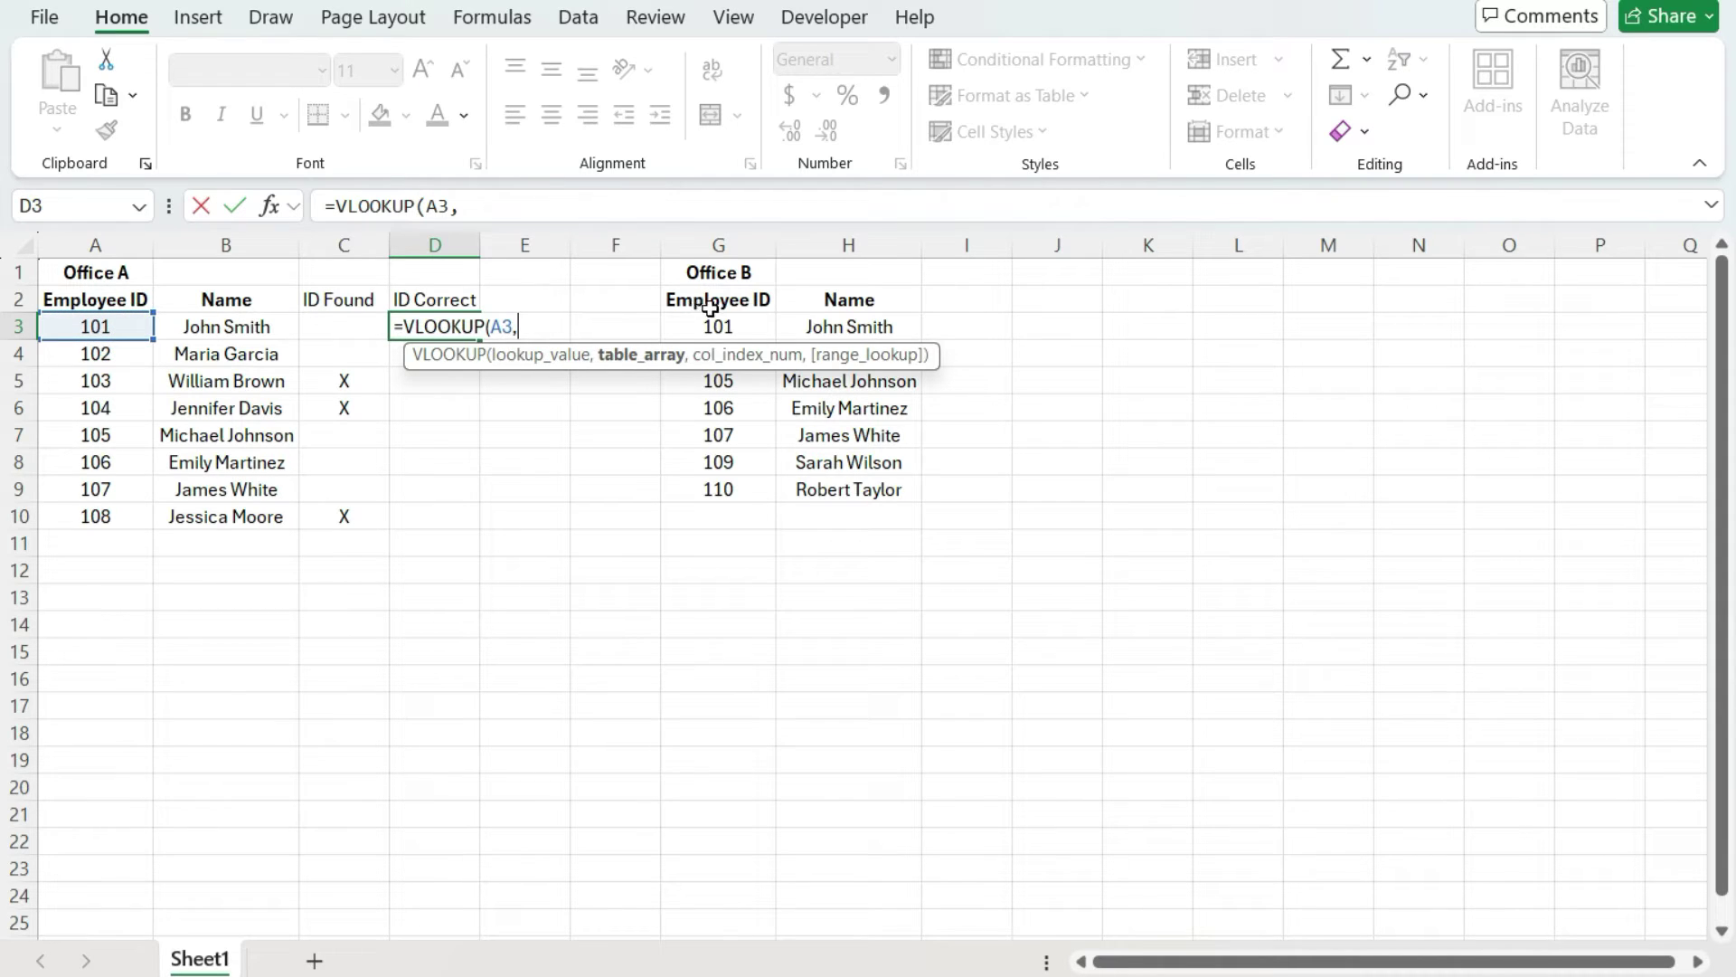
{"action": "left_click_drag", "start_coordinate": [719, 323], "coordinate": [853, 495]}
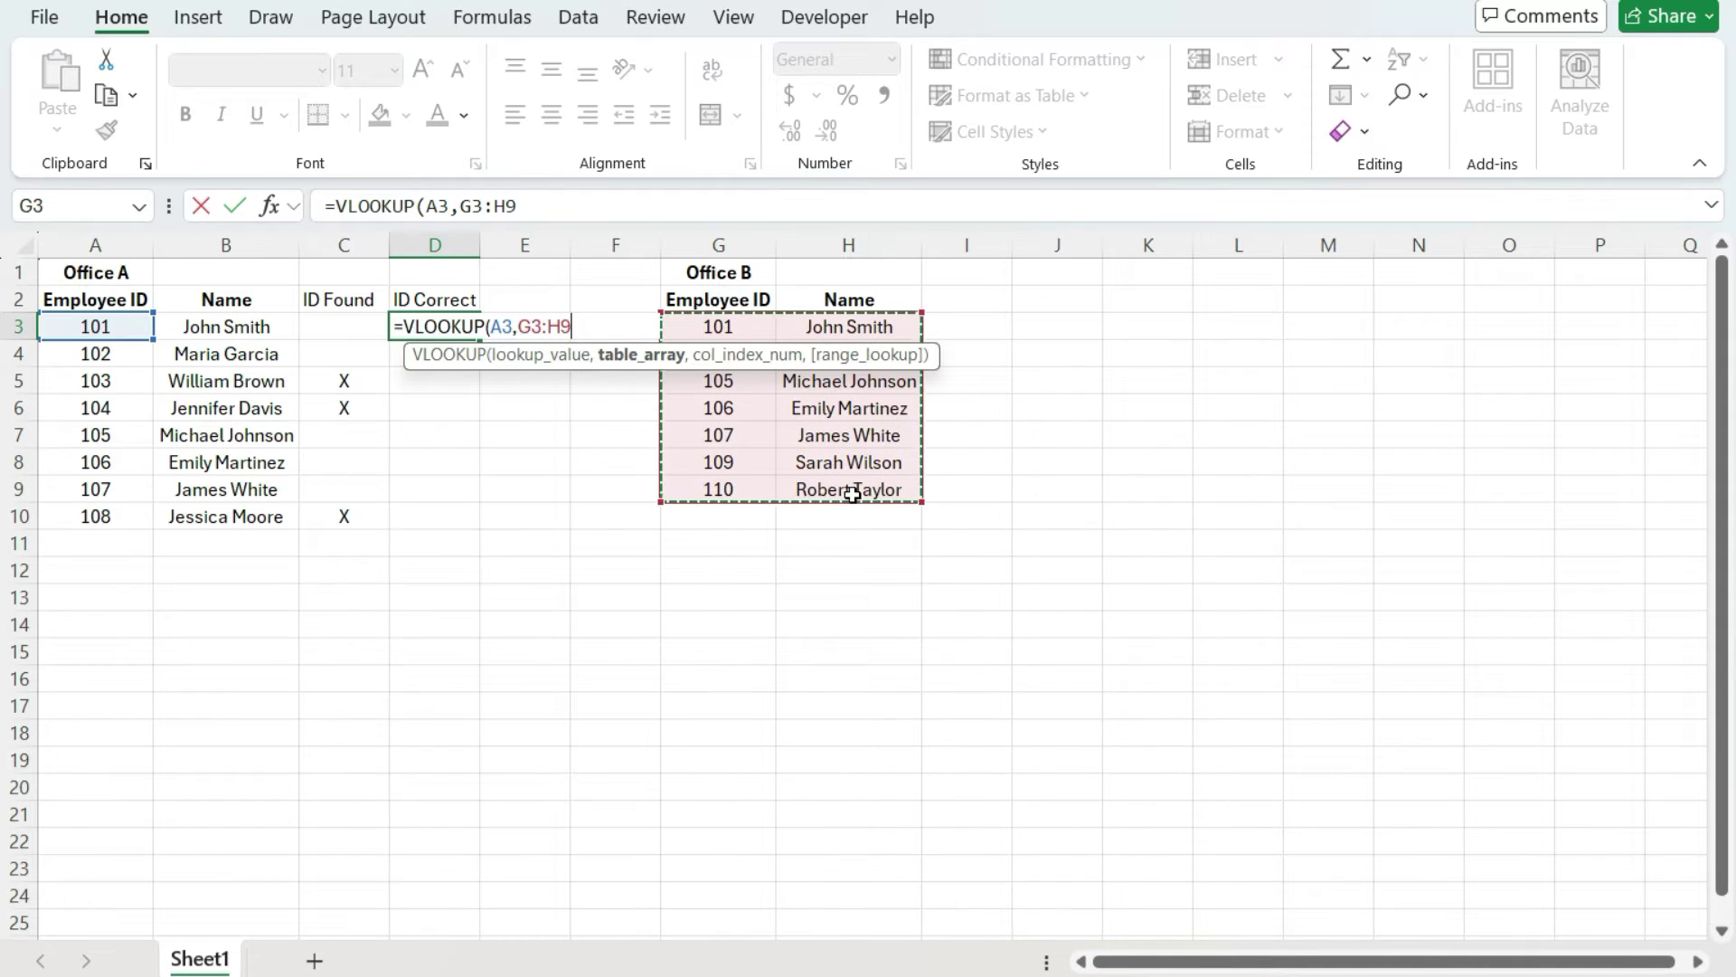
{"action": "type", "text": ","}
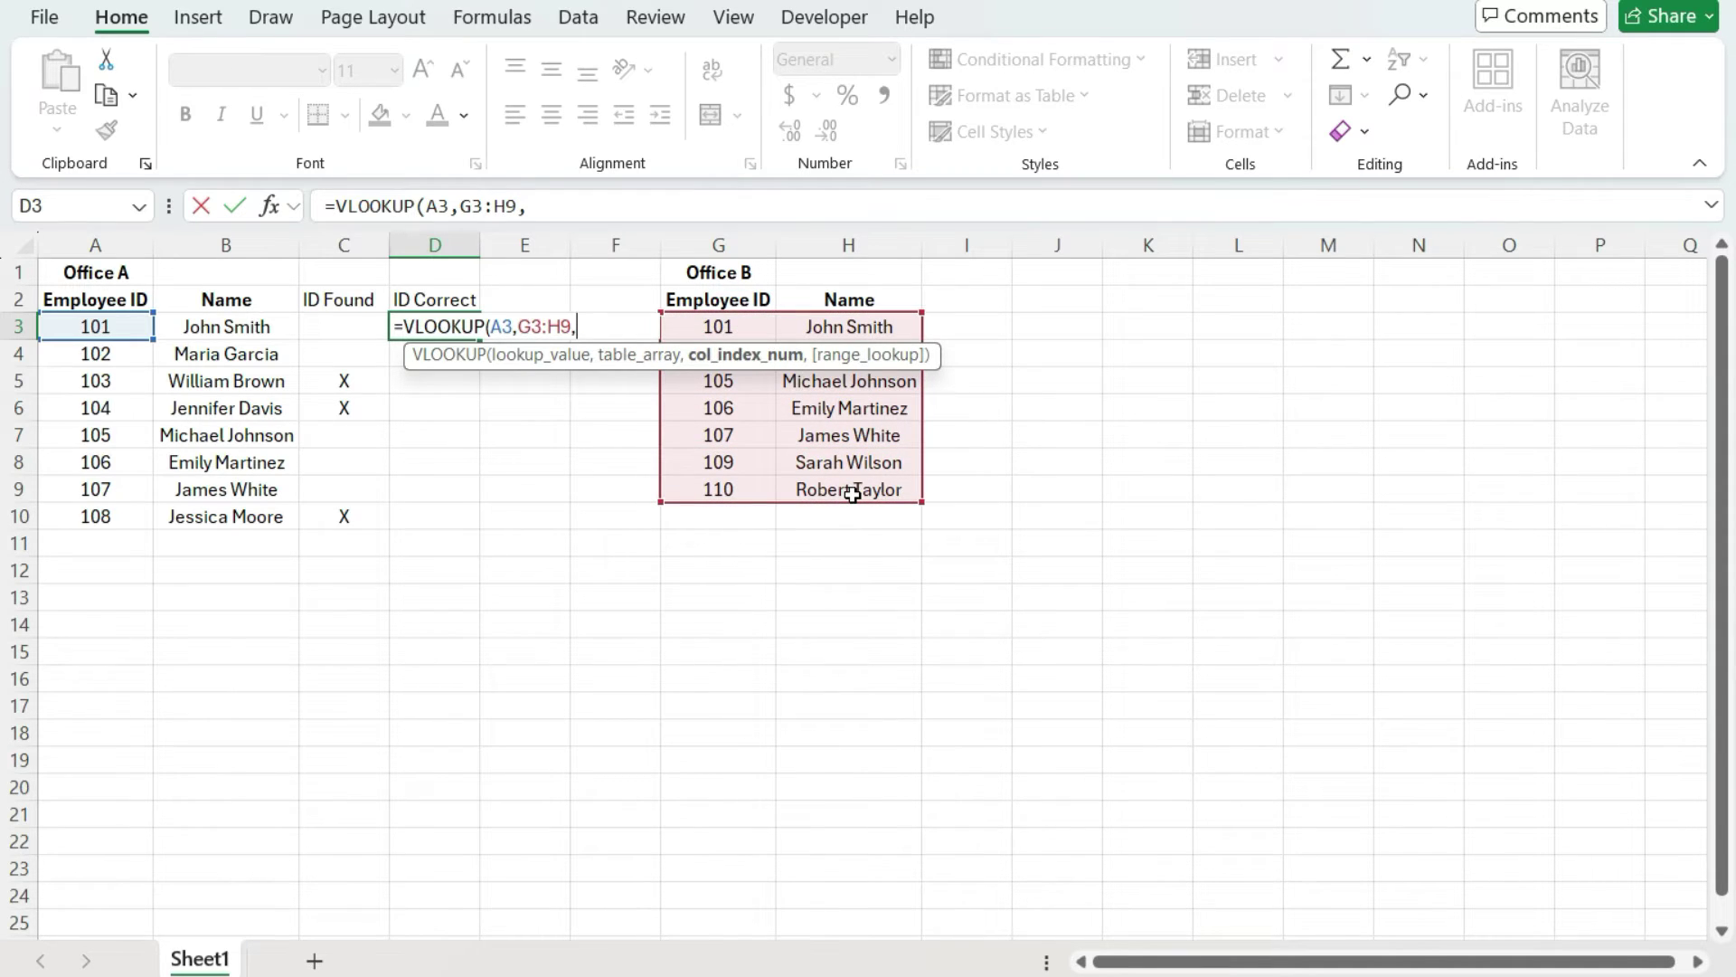
{"action": "type", "text": "2,false"}
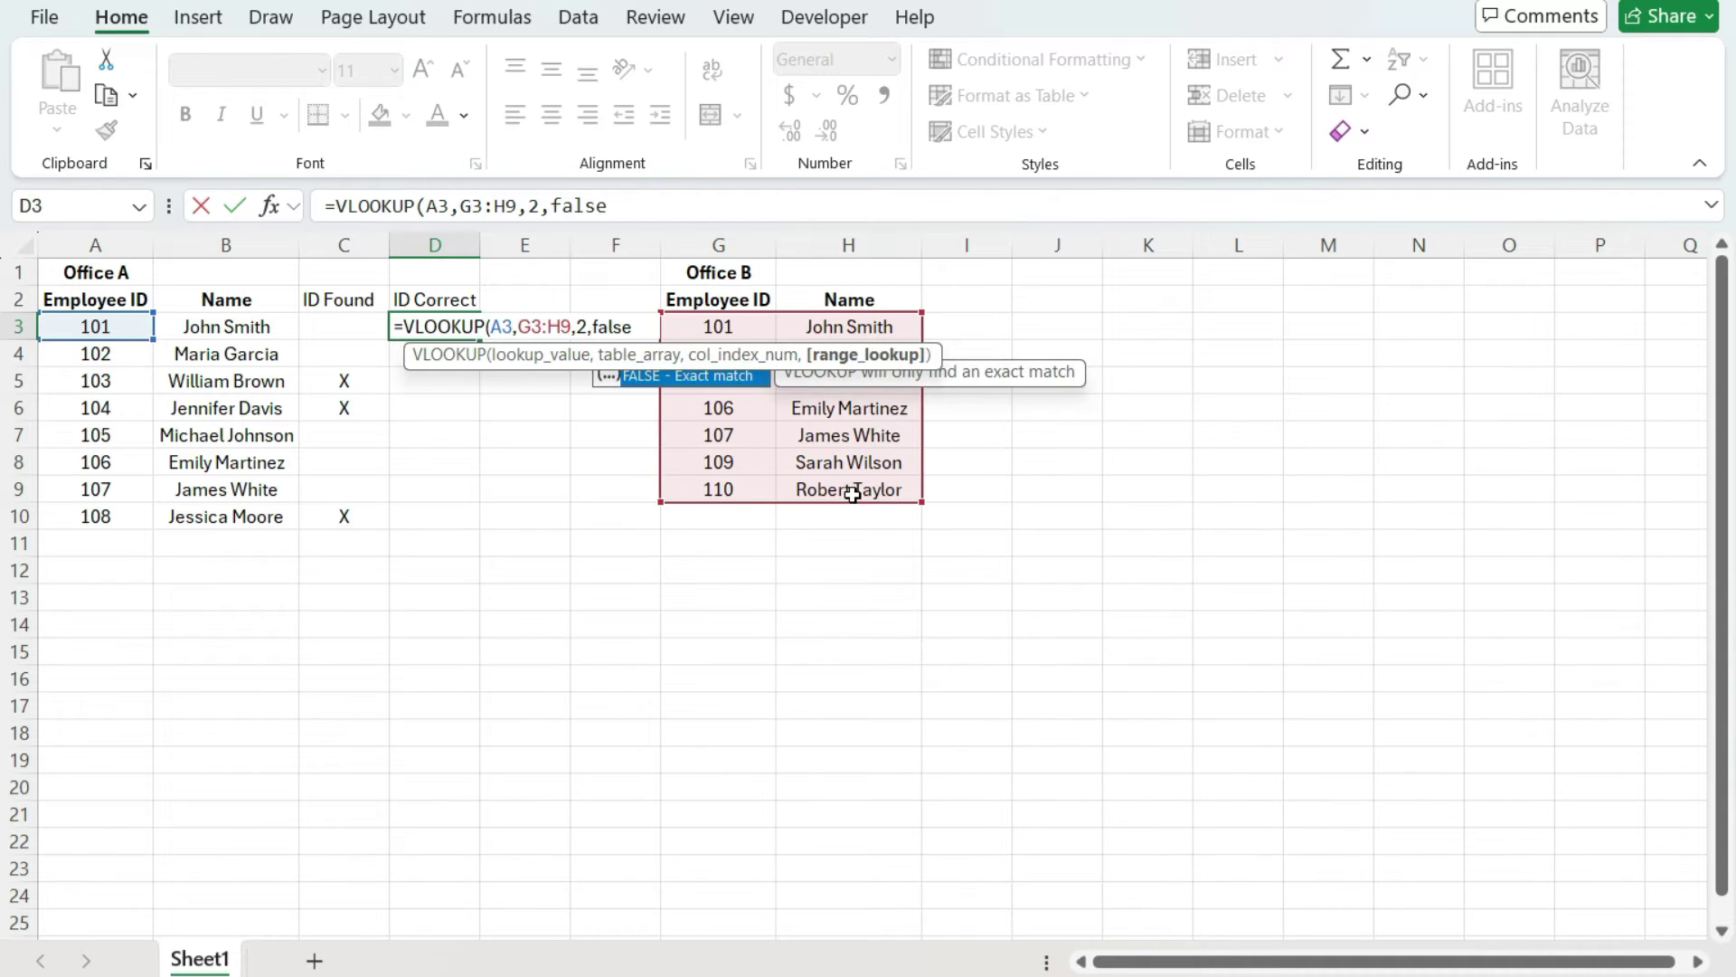
{"action": "type", "text": ")"}
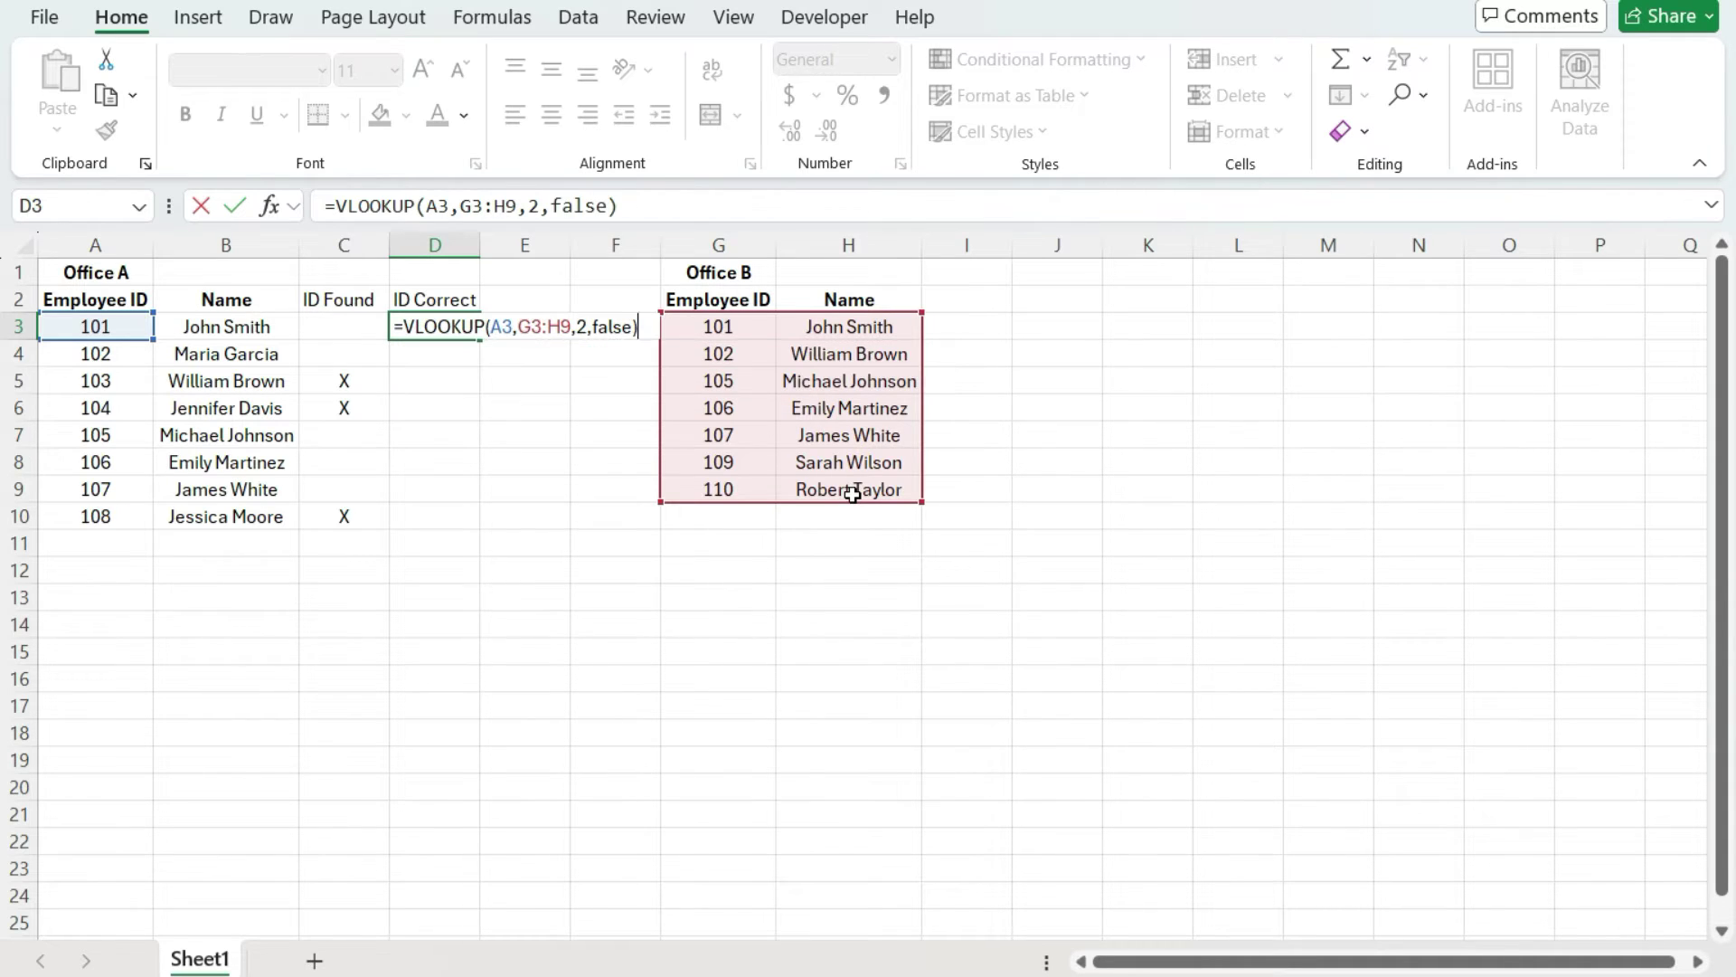
Step: Lock the VLOOKUP's table range as $G$3:$H$9 and enter the formula in D3
{"action": "left_click", "coordinate": [467, 206]}
{"action": "key", "text": "F4"}
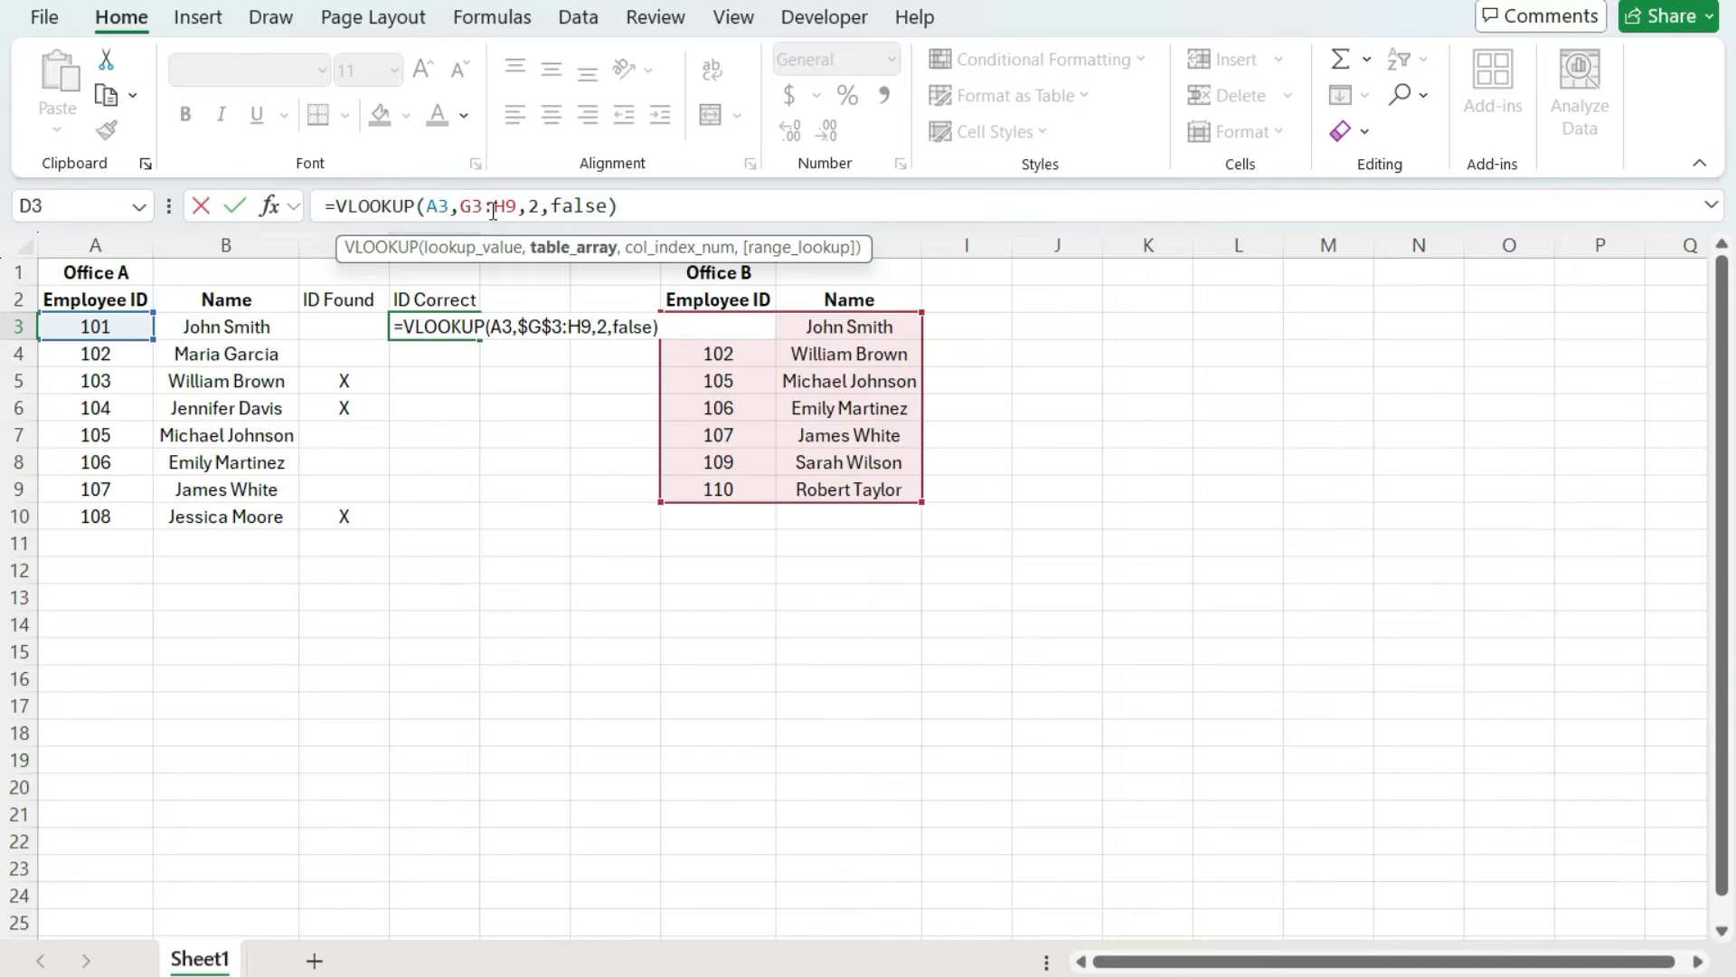
{"action": "left_click", "coordinate": [533, 206]}
{"action": "key", "text": "F4"}
{"action": "key", "text": "Return"}
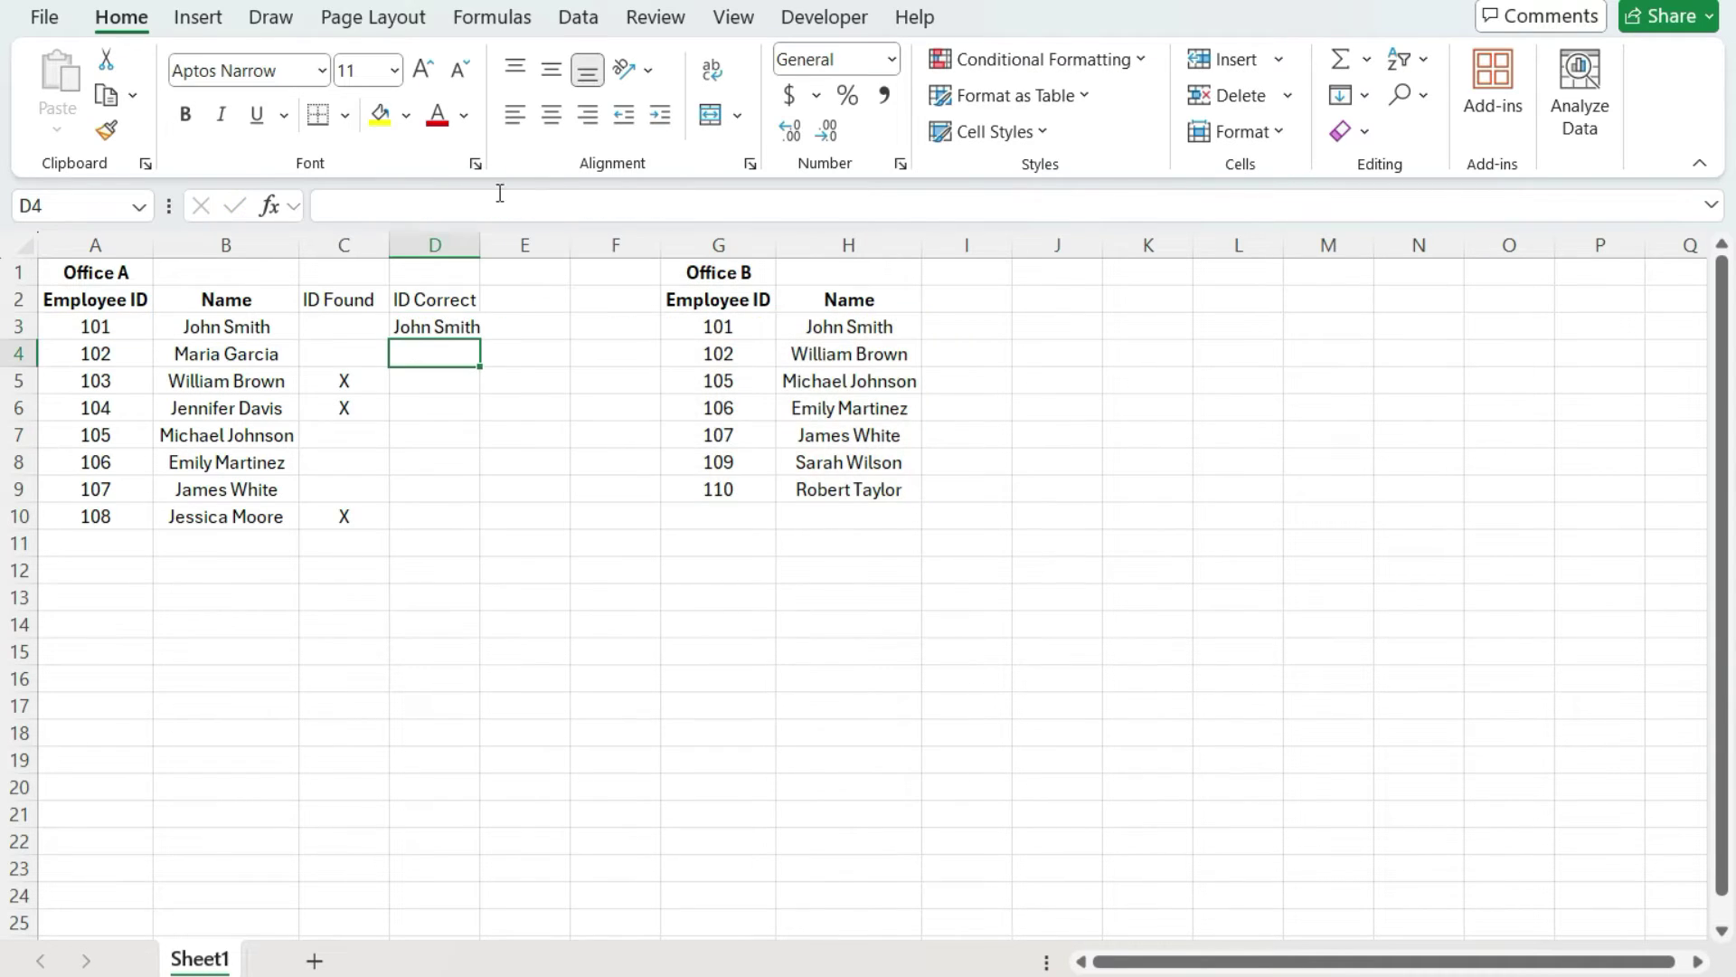
Step: Widen column D to fit its contents, fill the VLOOKUP from D3 down to D10, and check the filled results
{"action": "left_click", "coordinate": [472, 329]}
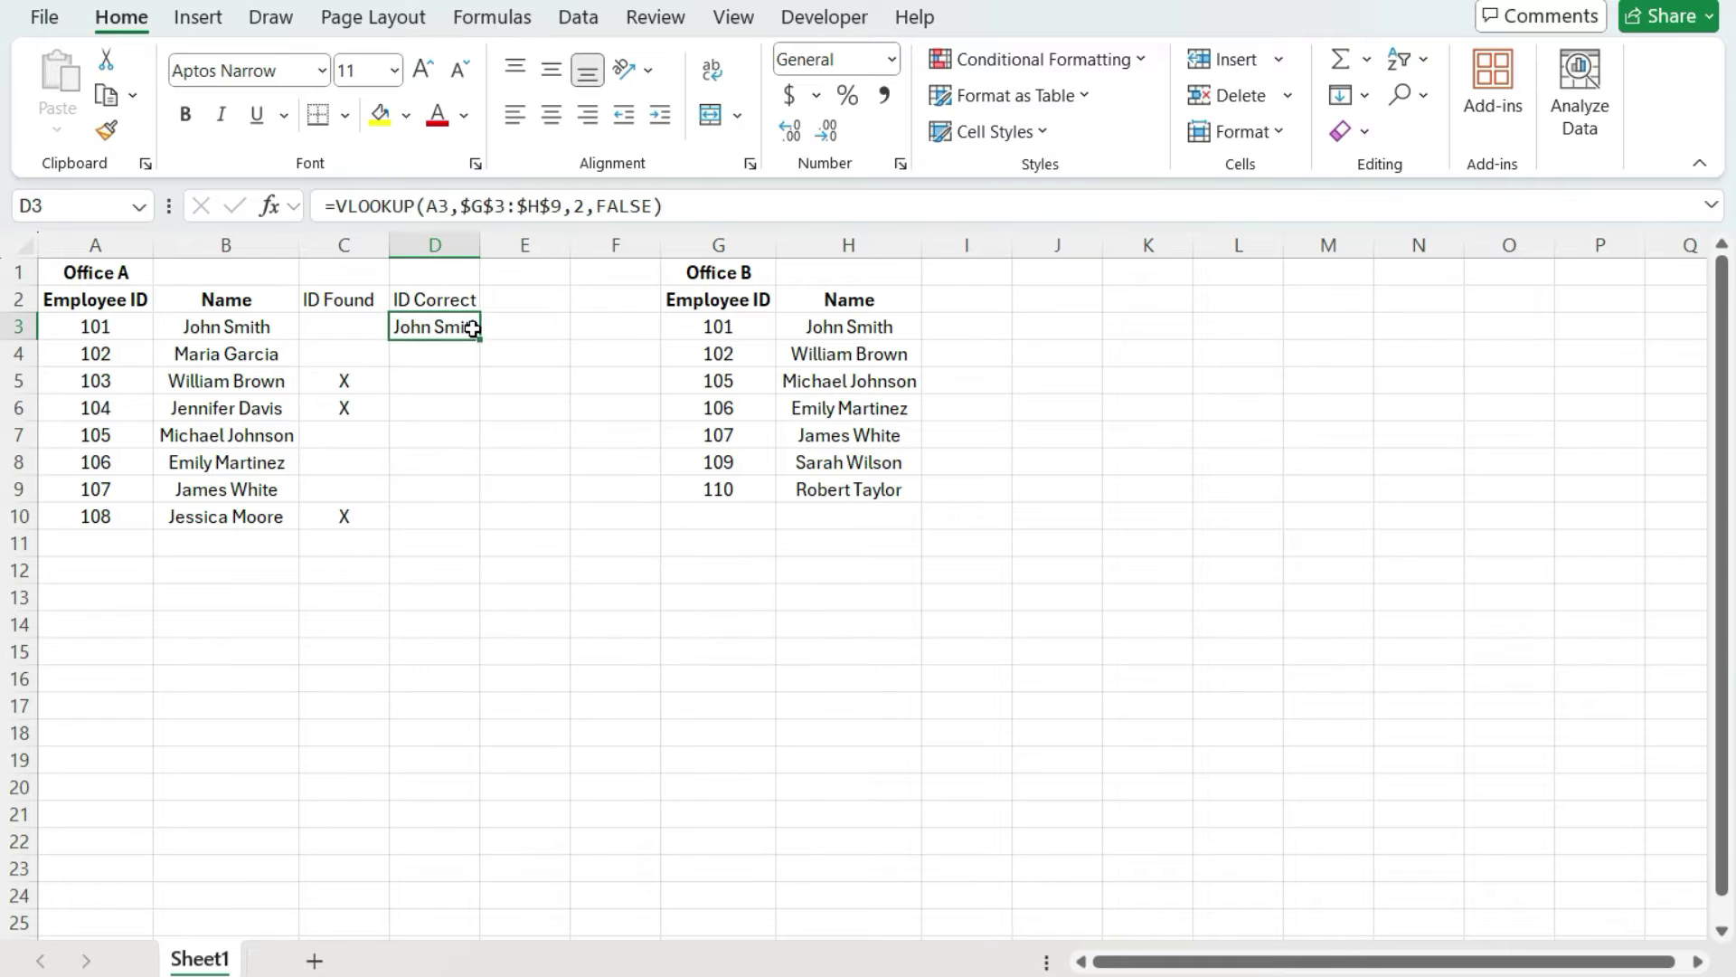
{"action": "double_click", "coordinate": [479, 245]}
{"action": "double_click", "coordinate": [495, 345]}
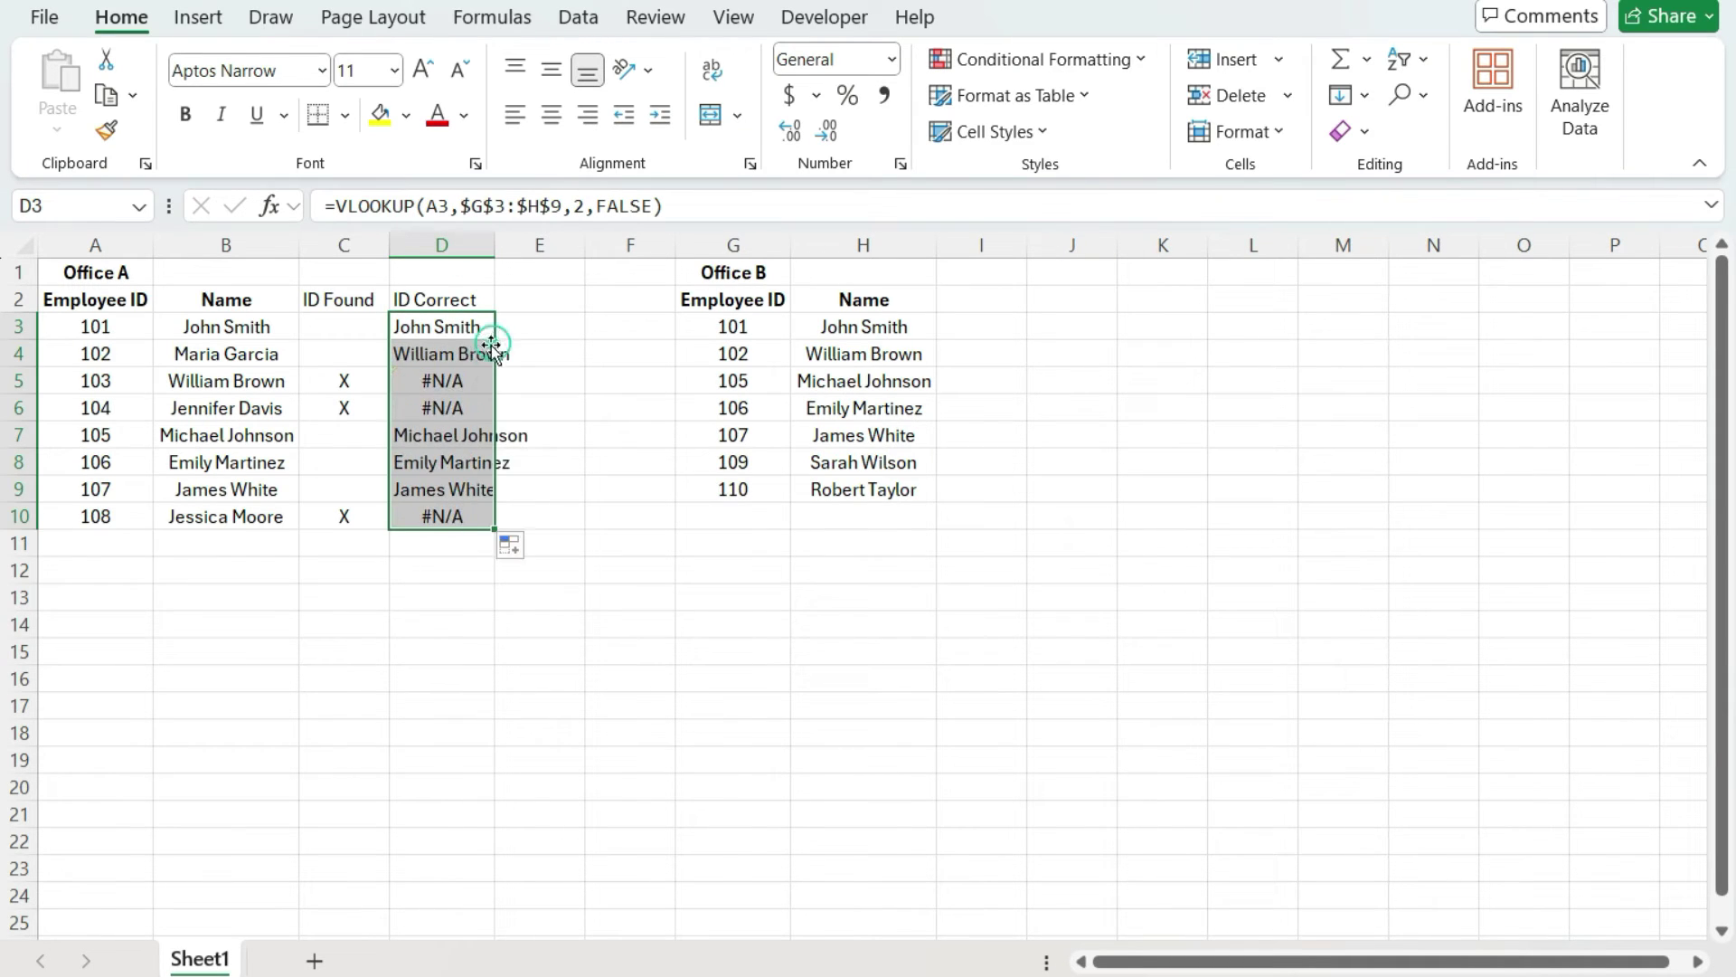
{"action": "left_click", "coordinate": [469, 334]}
{"action": "left_click", "coordinate": [474, 384]}
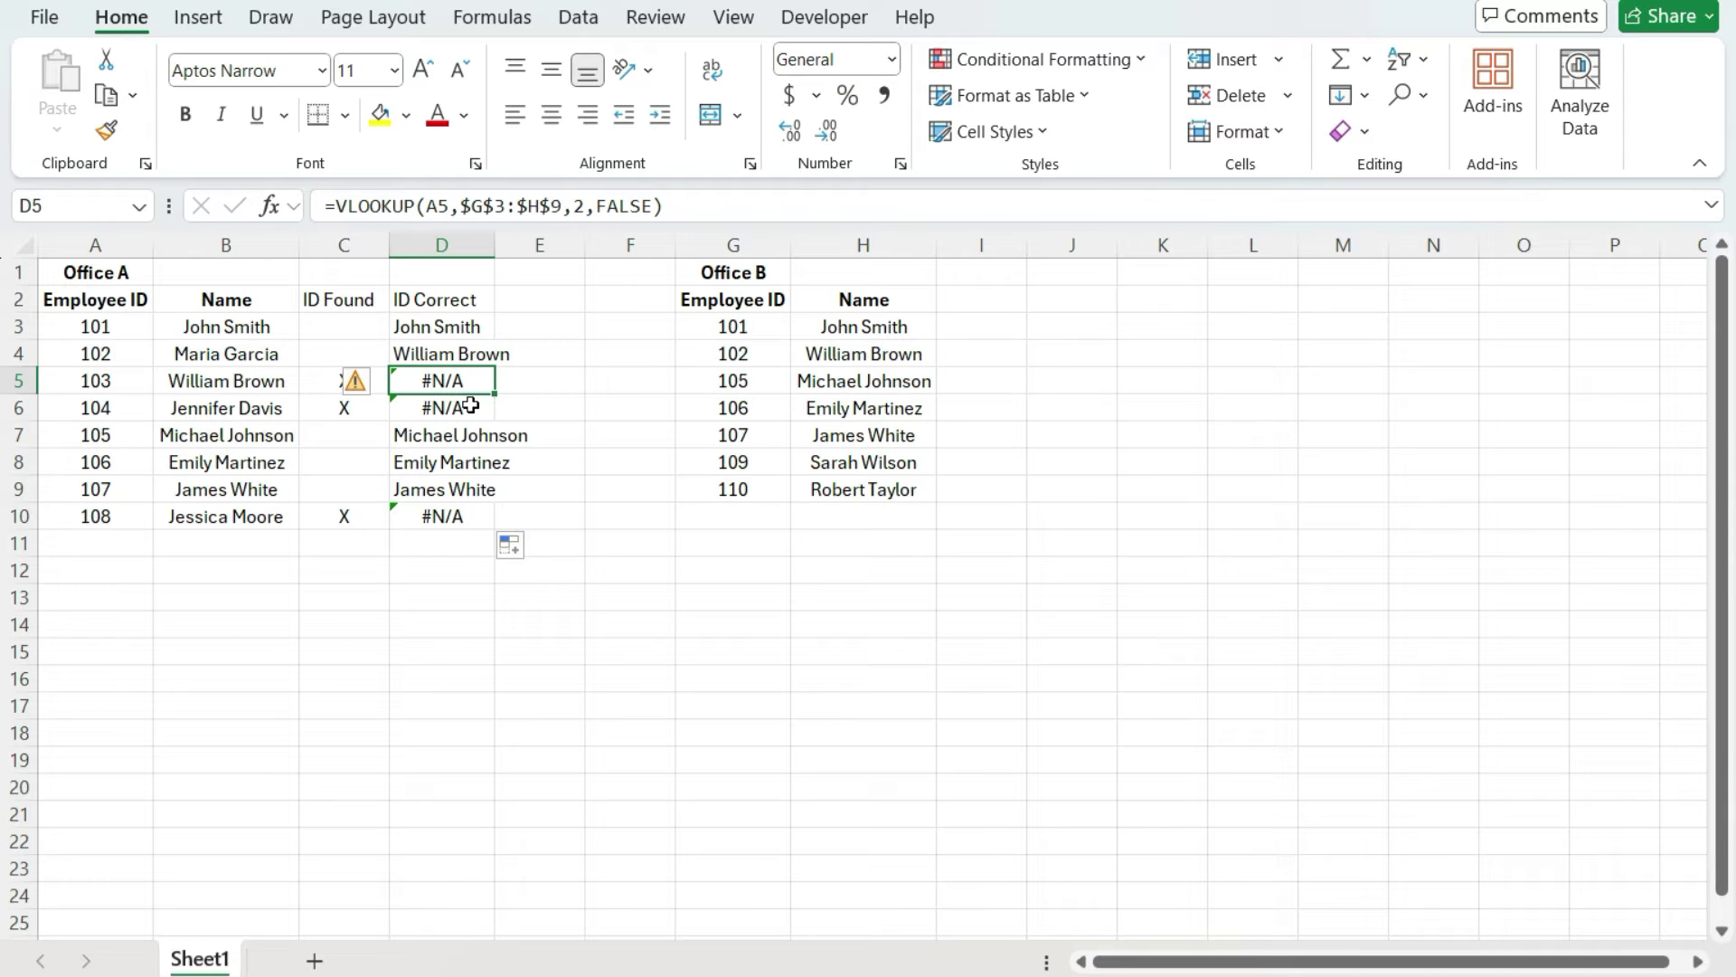
Step: Wrap the VLOOKUP in D3 with IFERROR so it returns "" on an error
{"action": "left_click", "coordinate": [456, 329]}
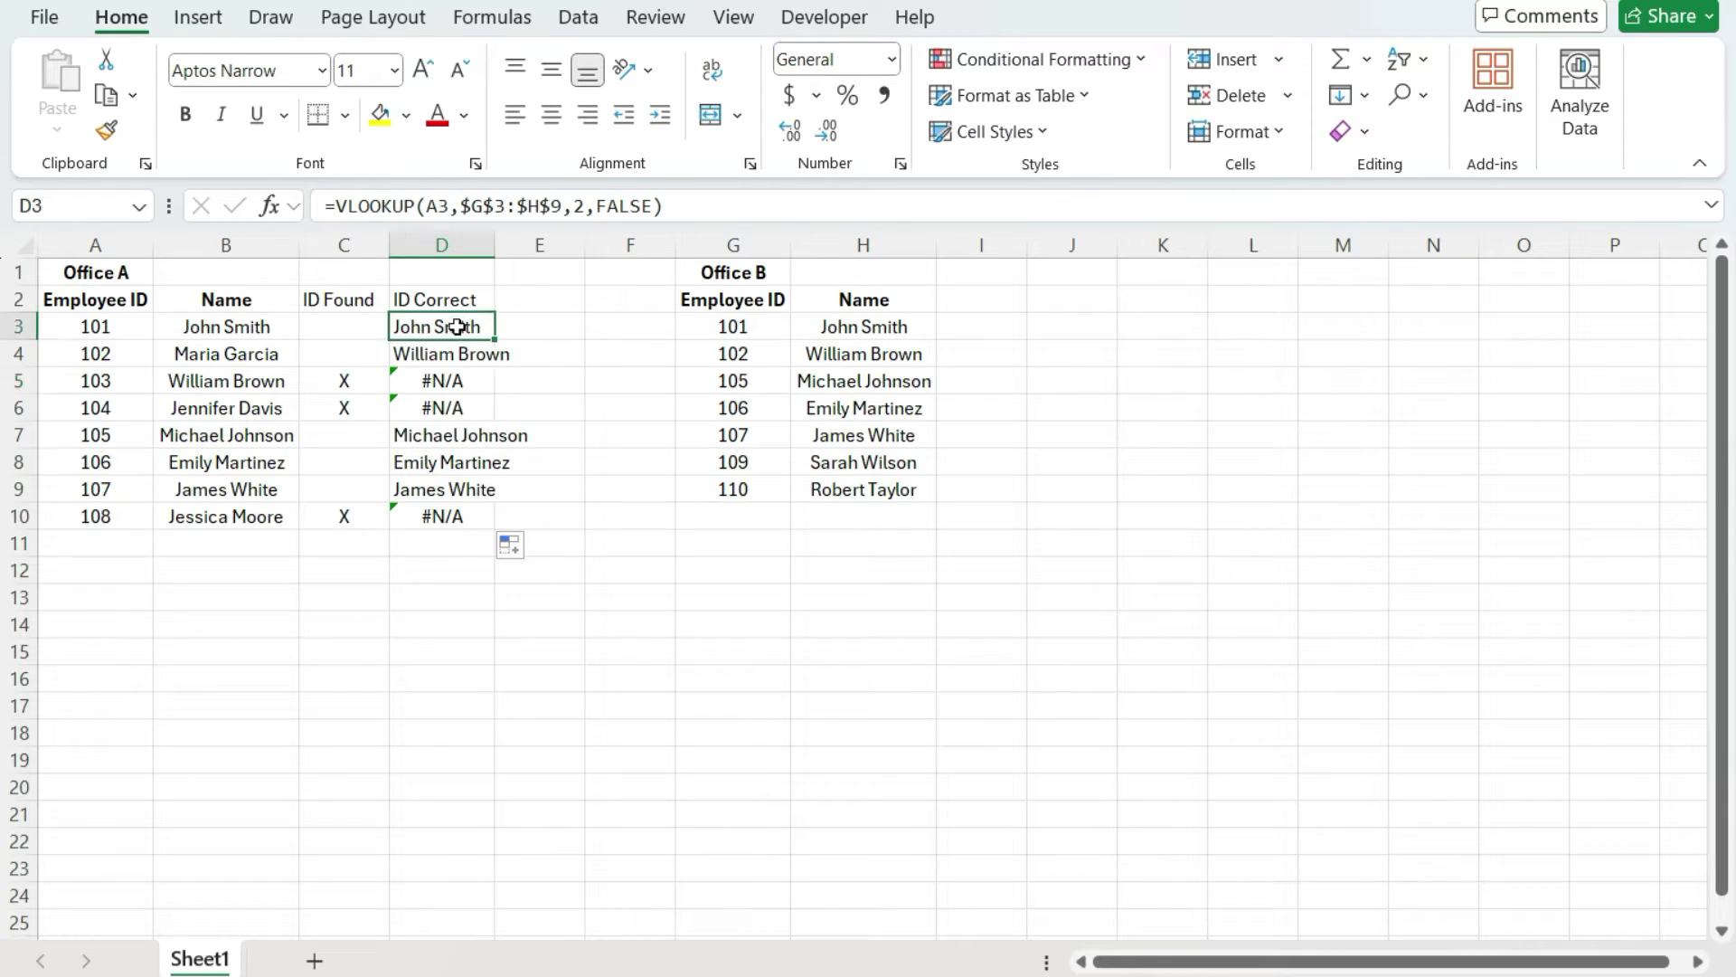
{"action": "left_click", "coordinate": [339, 206]}
{"action": "type", "text": "iferror("}
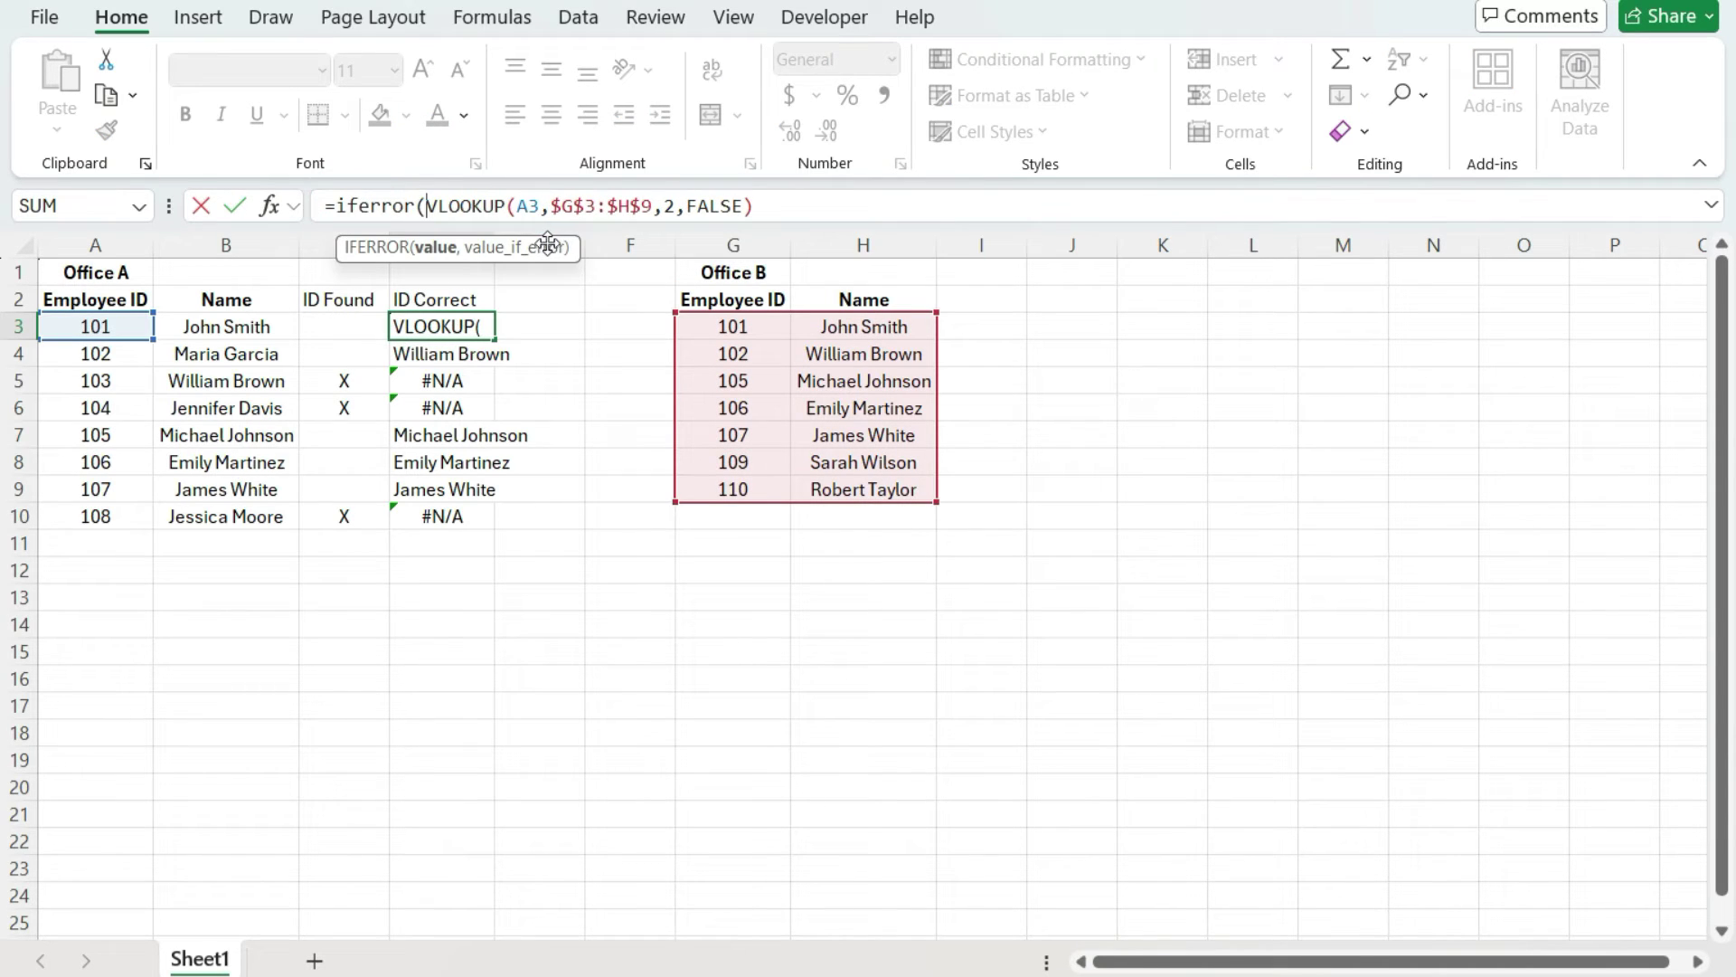
{"action": "left_click", "coordinate": [804, 210]}
{"action": "type", "text": ",\""}
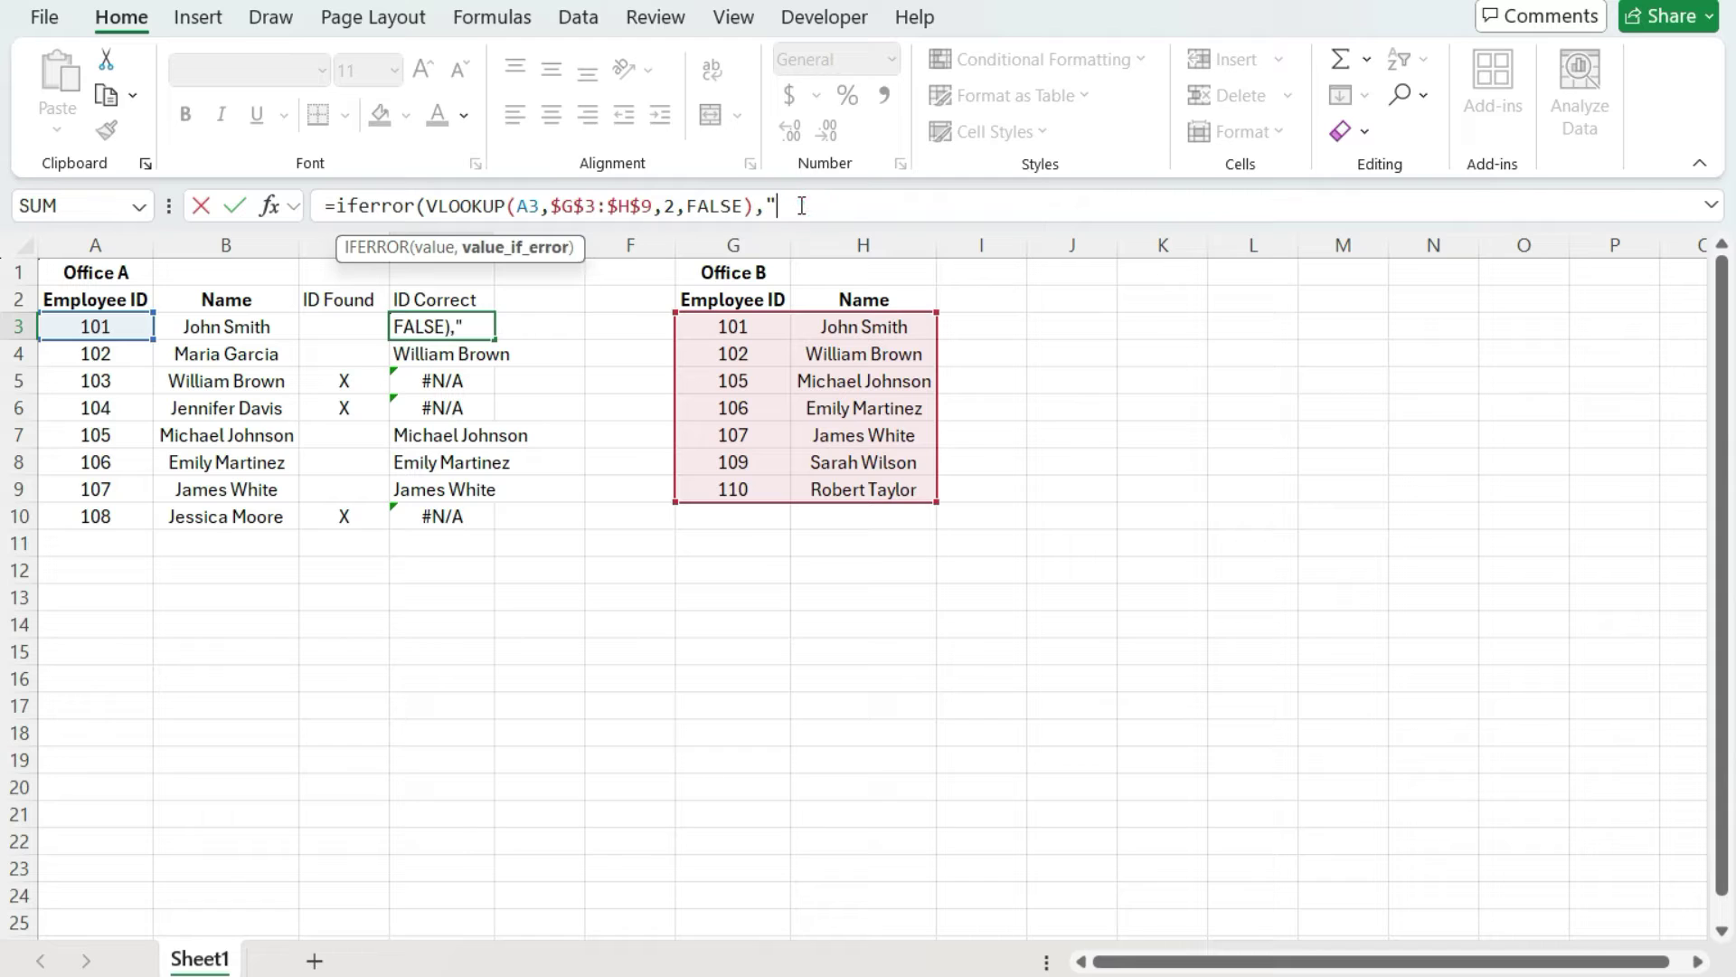
{"action": "key", "text": "Return"}
Step: Fill the IFERROR formula from D3 down to D10 and autofit column D to the returned names
{"action": "left_click", "coordinate": [488, 327]}
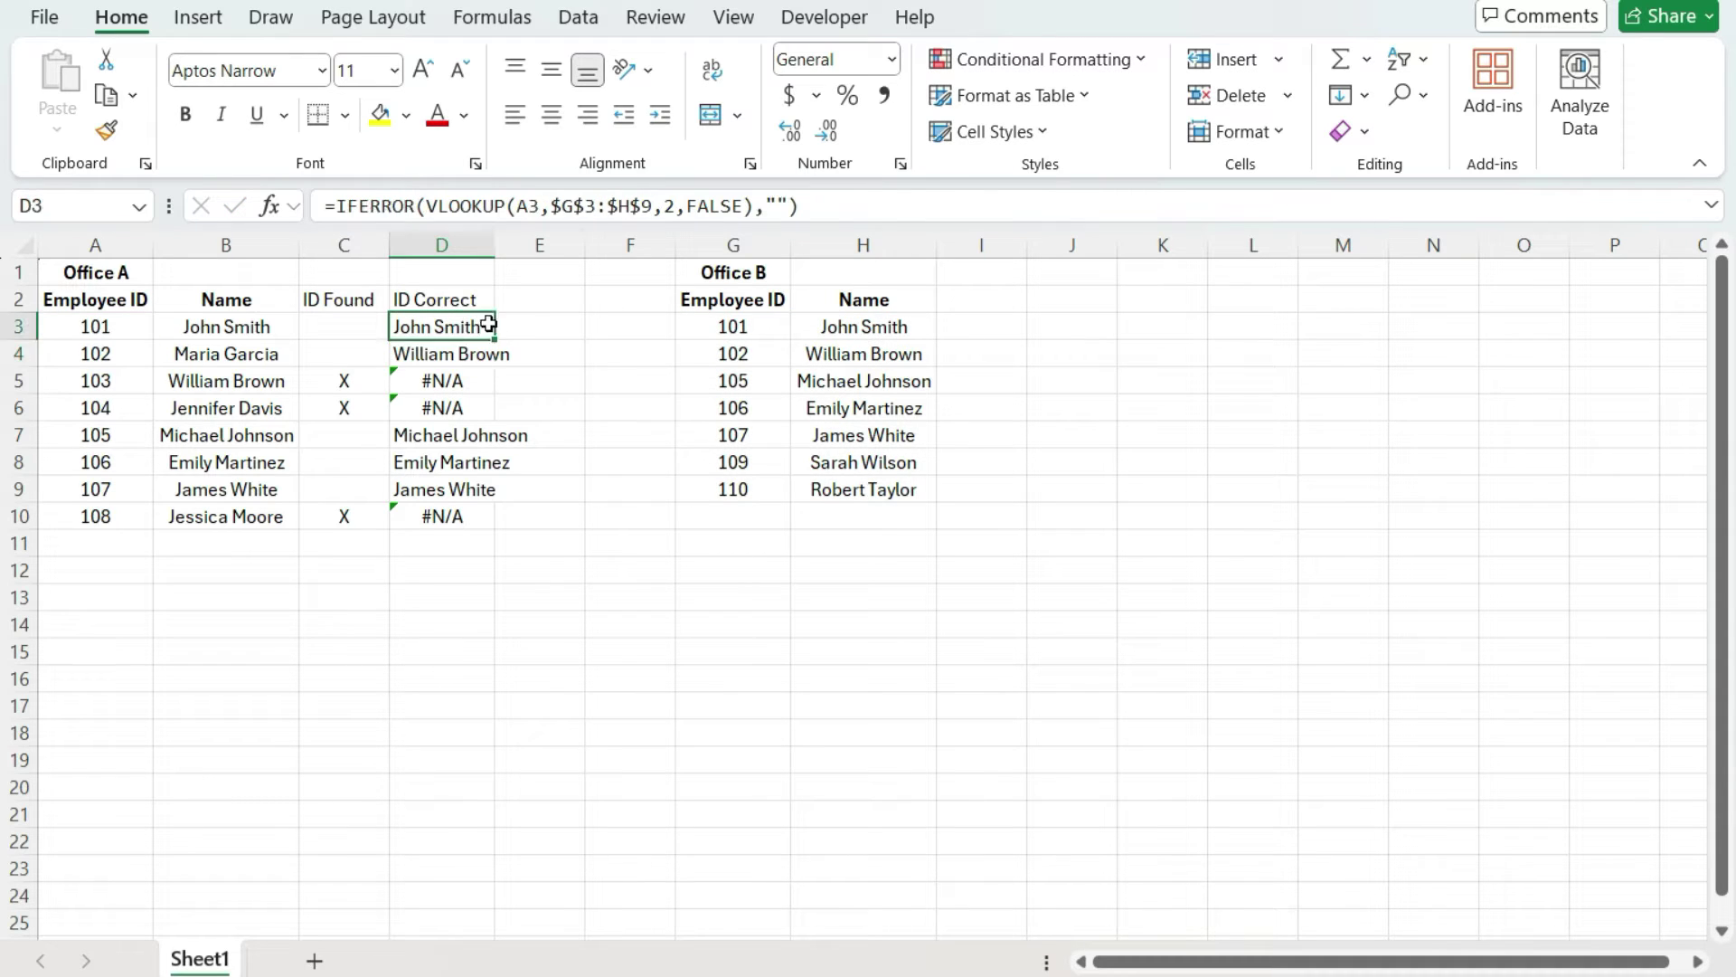
{"action": "double_click", "coordinate": [493, 337]}
{"action": "left_click", "coordinate": [488, 327]}
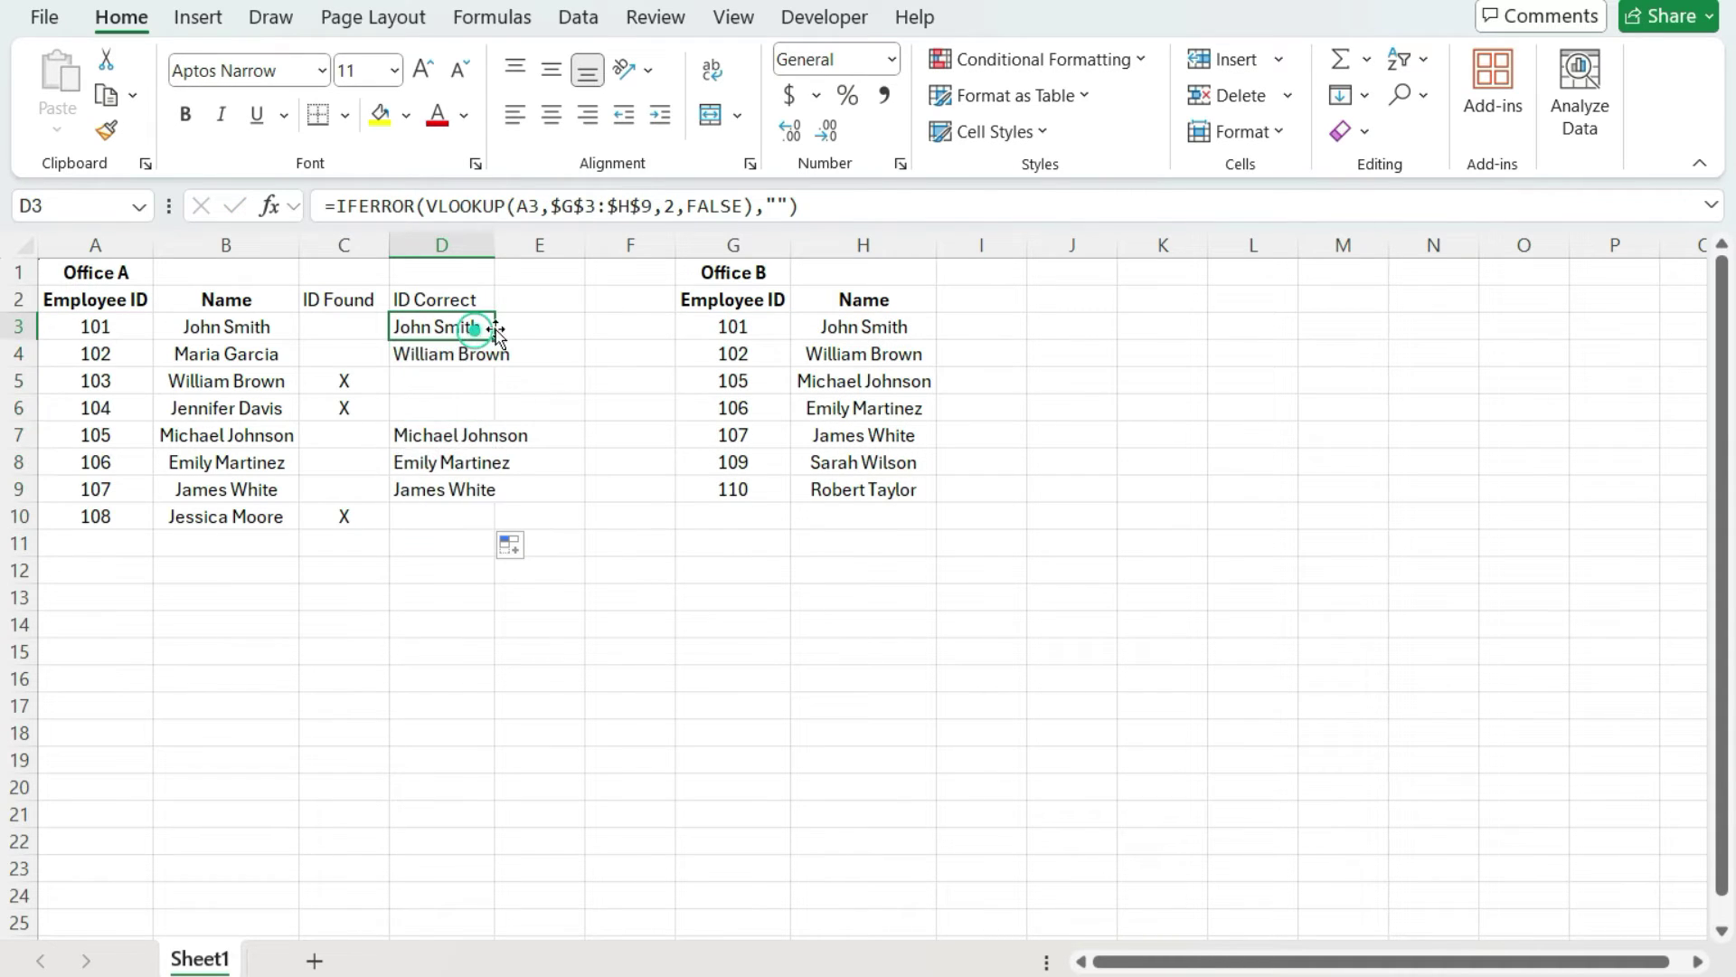
{"action": "double_click", "coordinate": [495, 244]}
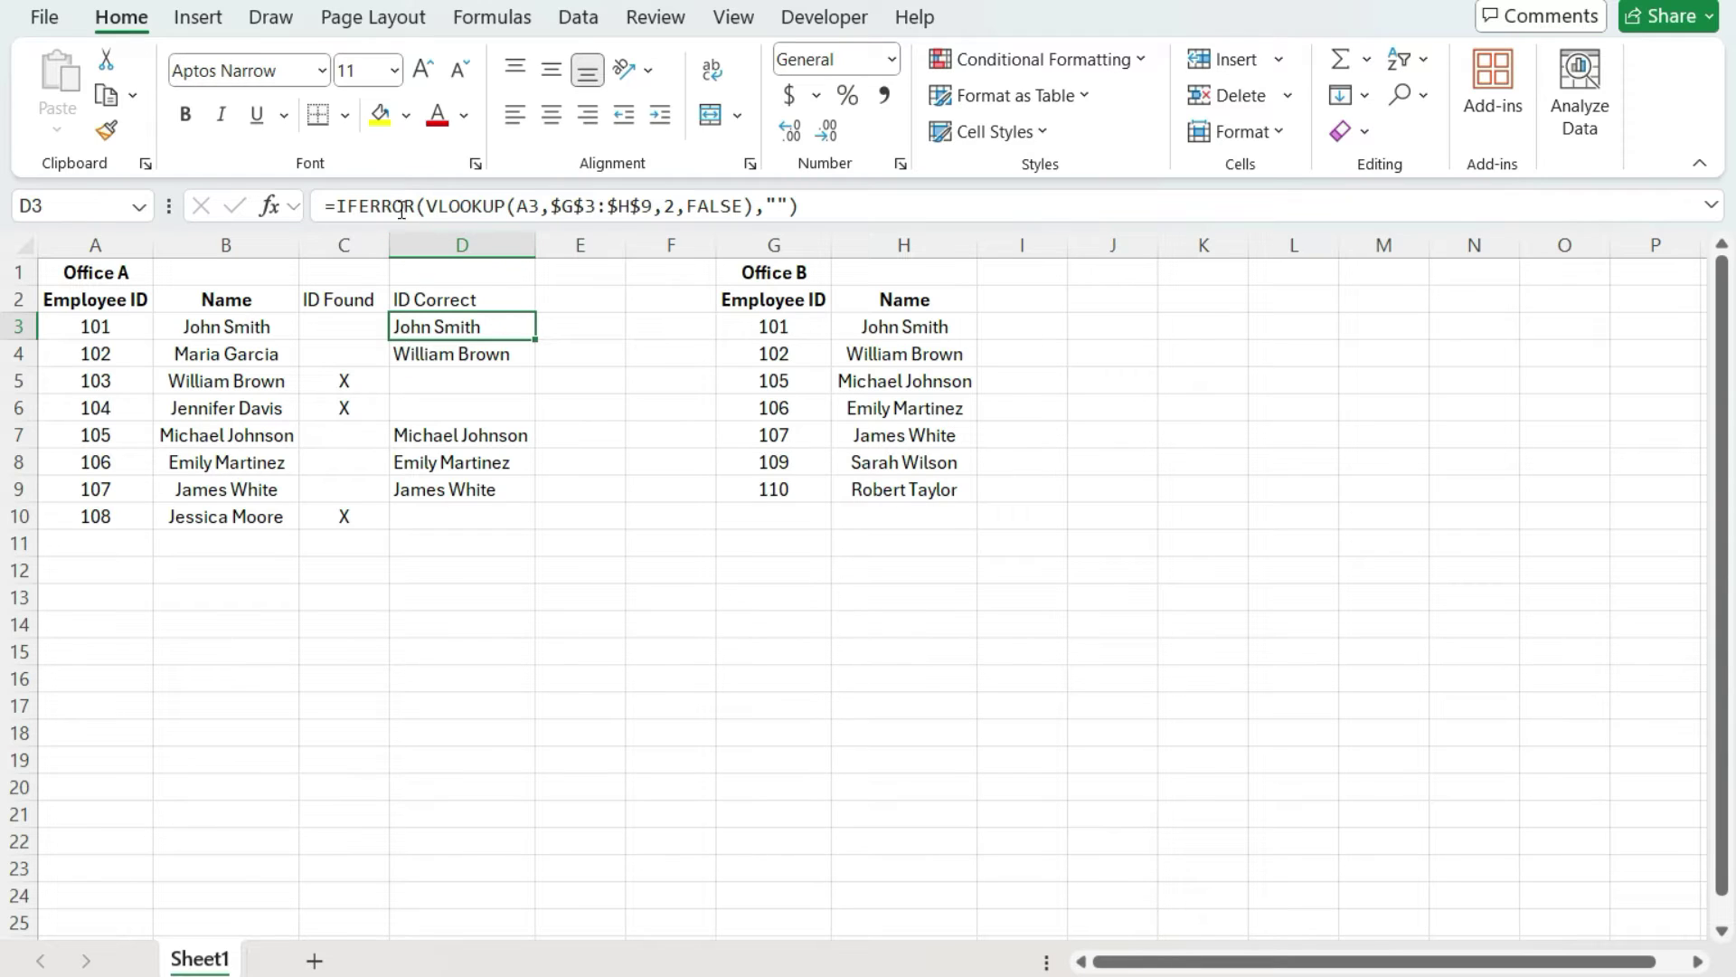
Step: Nest an IF inside the IFERROR in D3 that tests whether the VLOOKUP result equals B3
{"action": "left_click", "coordinate": [339, 201]}
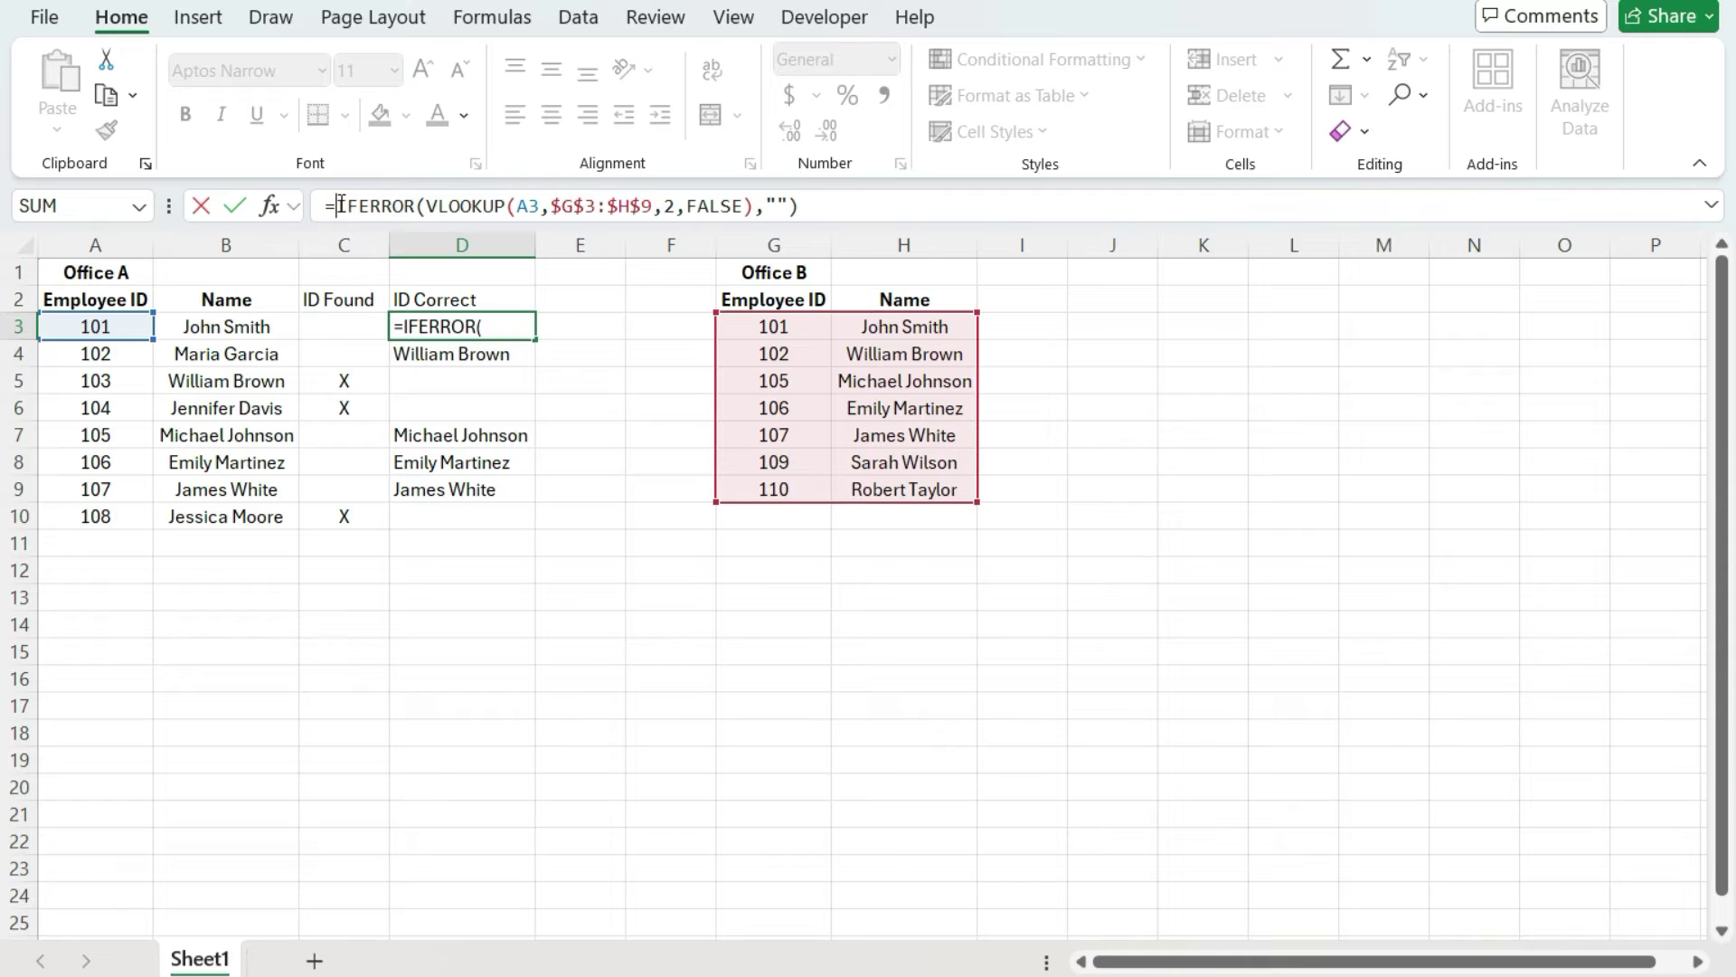
{"action": "left_click", "coordinate": [424, 206]}
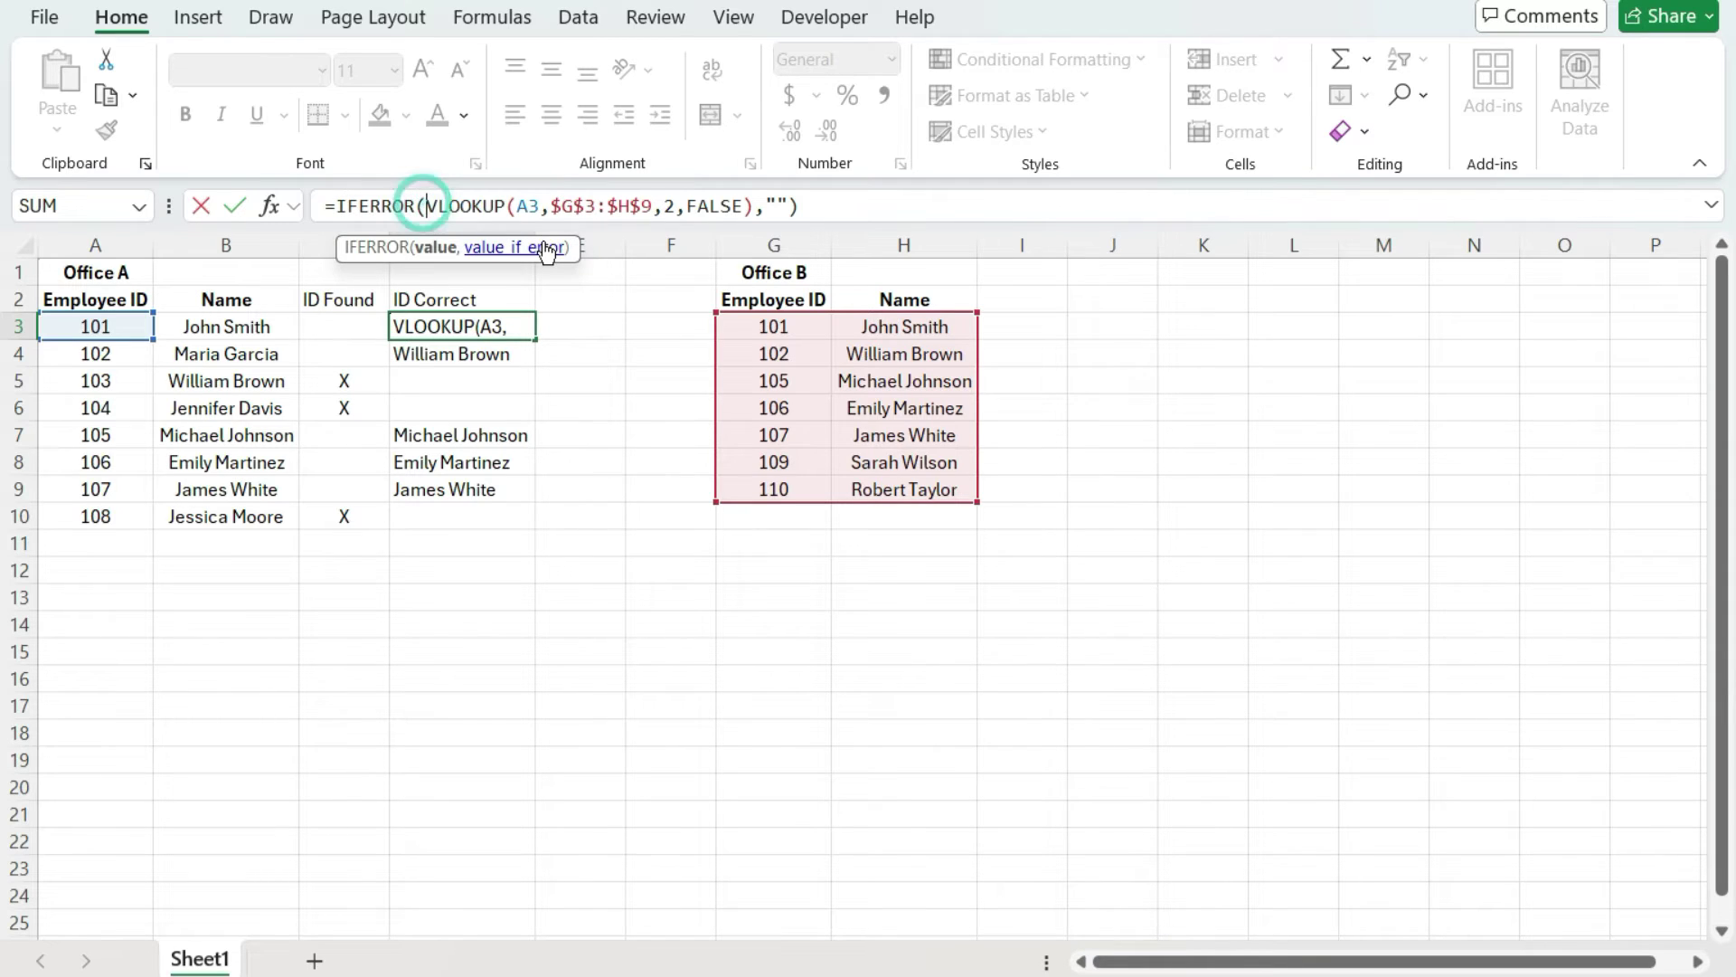
{"action": "type", "text": "IF"}
{"action": "type", "text": "(IF"}
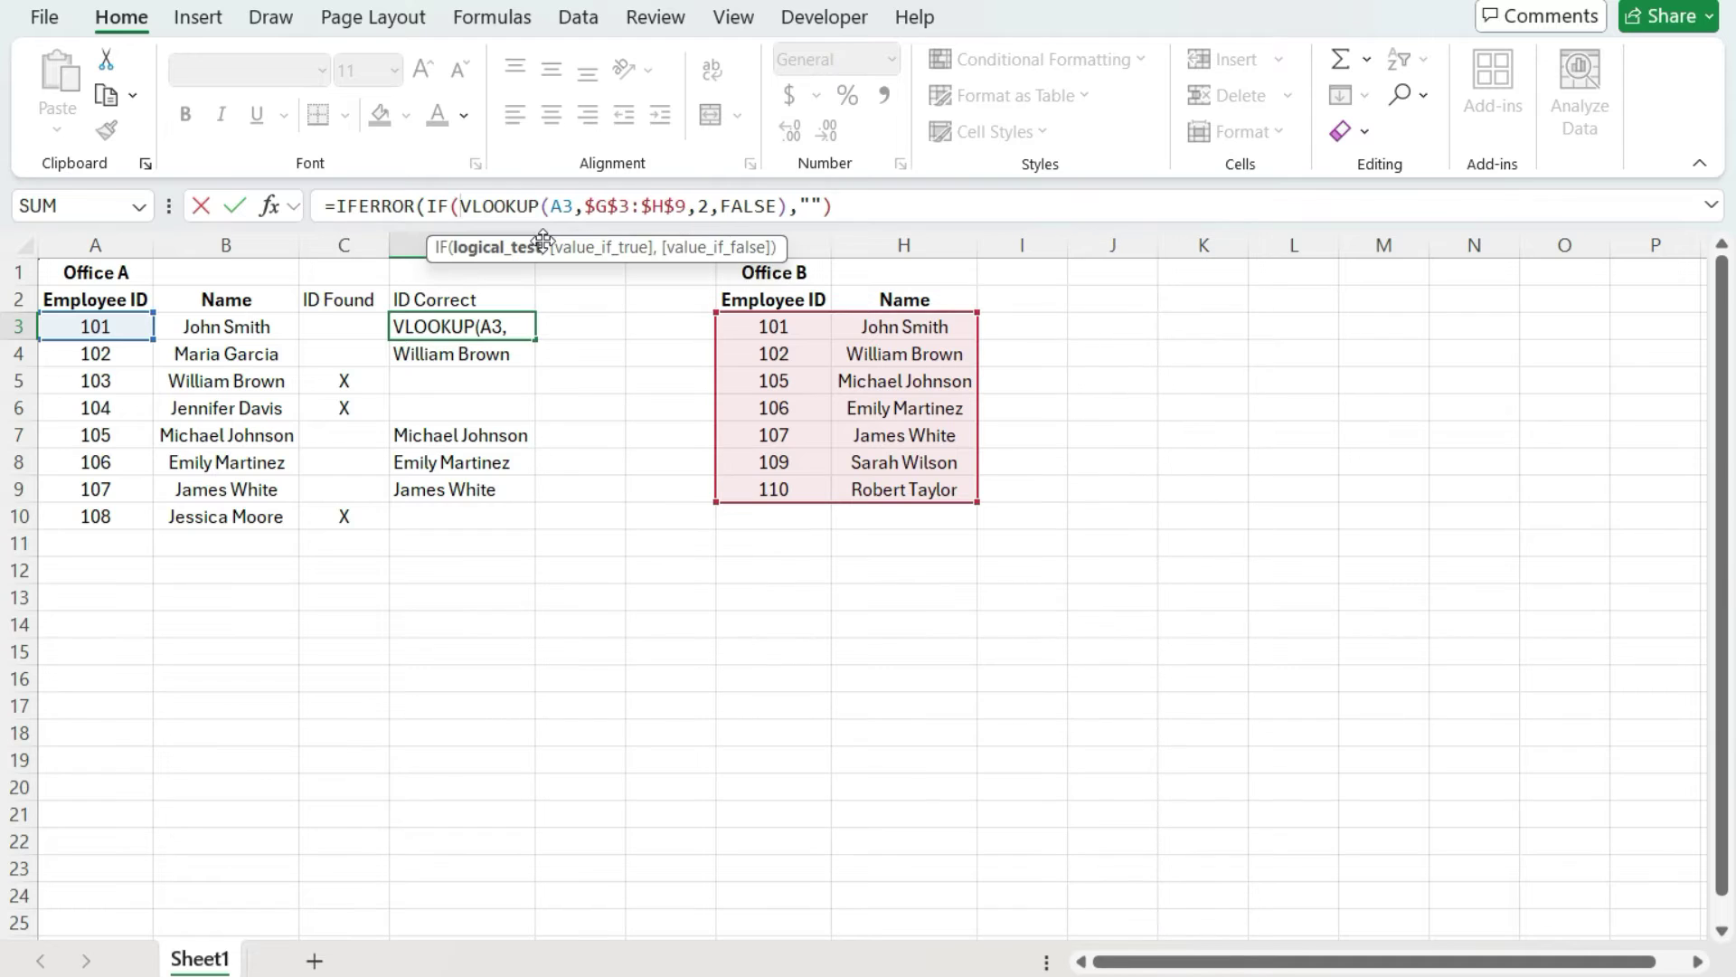
{"action": "left_click", "coordinate": [791, 206]}
{"action": "type", "text": ","}
{"action": "type", "text": "="}
{"action": "left_click", "coordinate": [209, 323]}
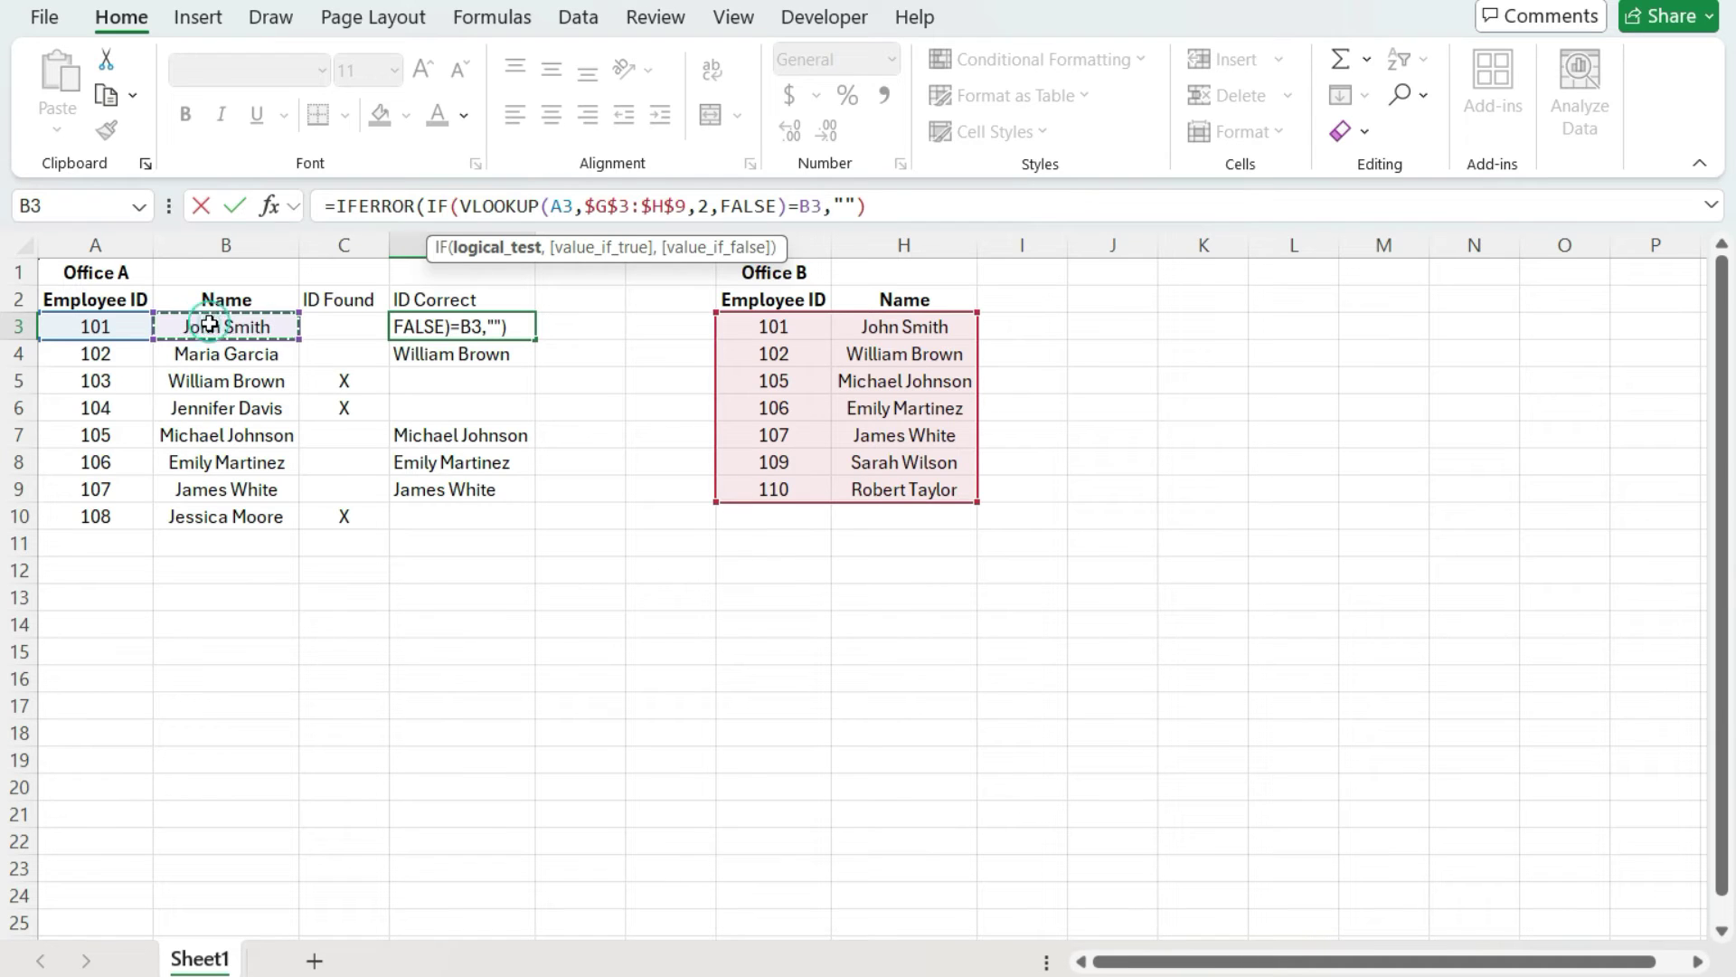
Step: Complete the nested IF in D3 so it returns "" when the names match and "X" otherwise
{"action": "type", "text": ",\"\""}
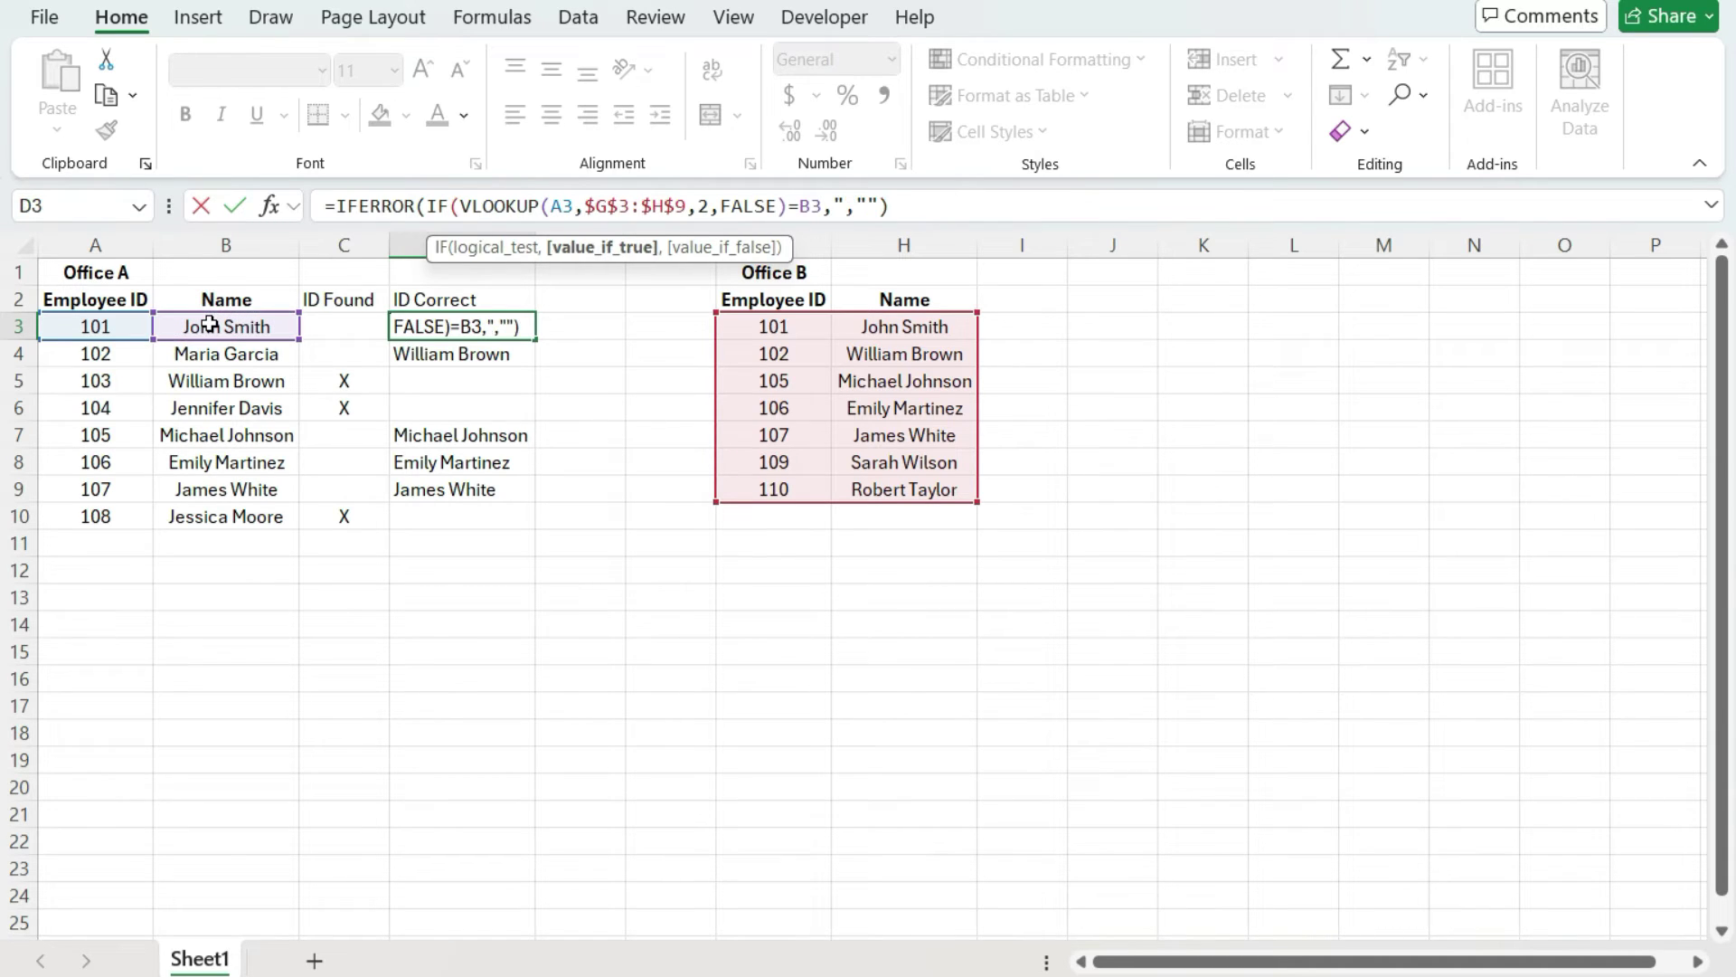
{"action": "type", "text": ",\"X"}
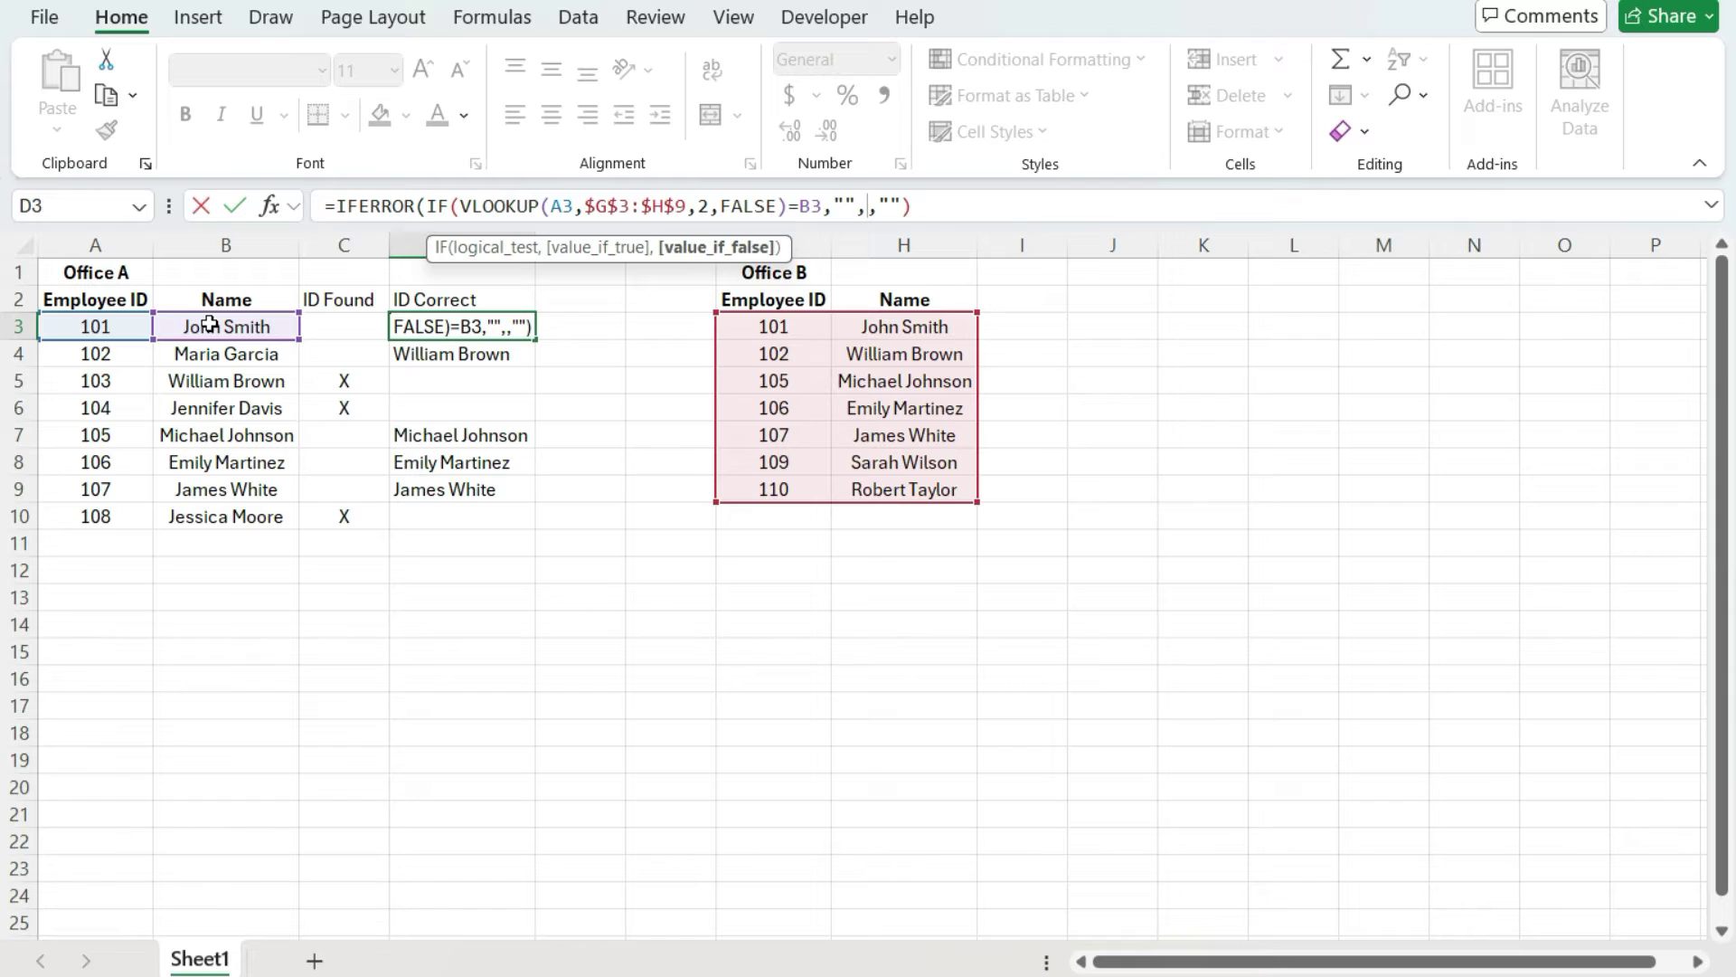
{"action": "type", "text": "\""}
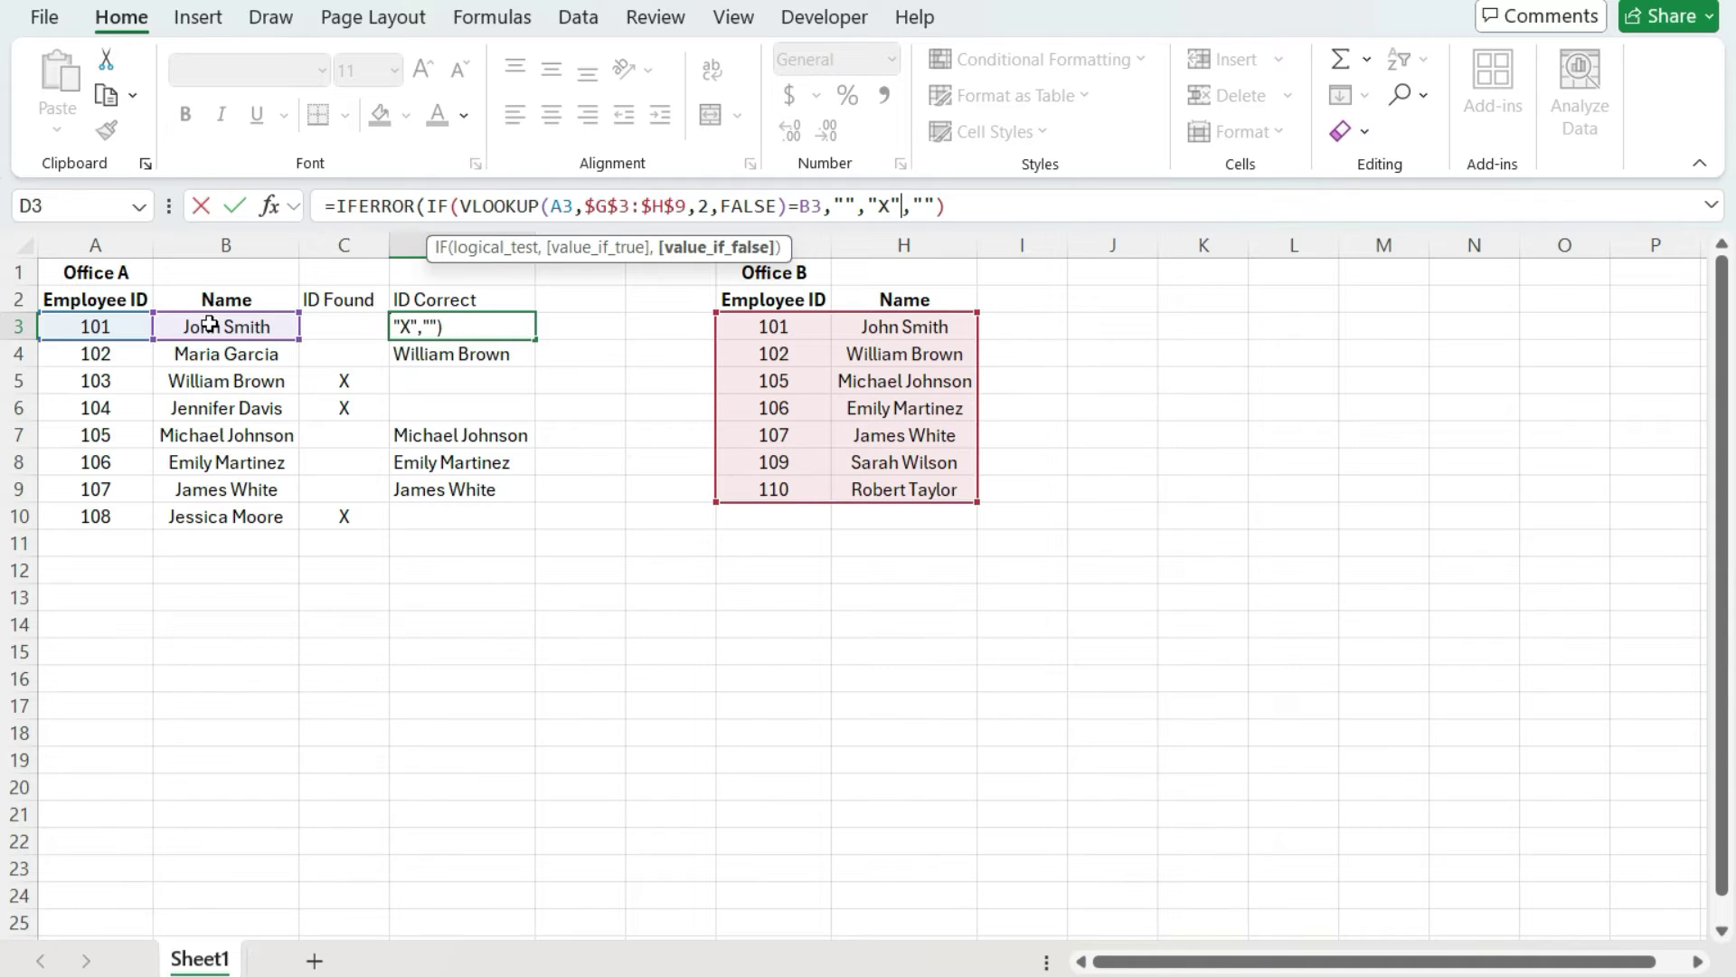
{"action": "type", "text": ")"}
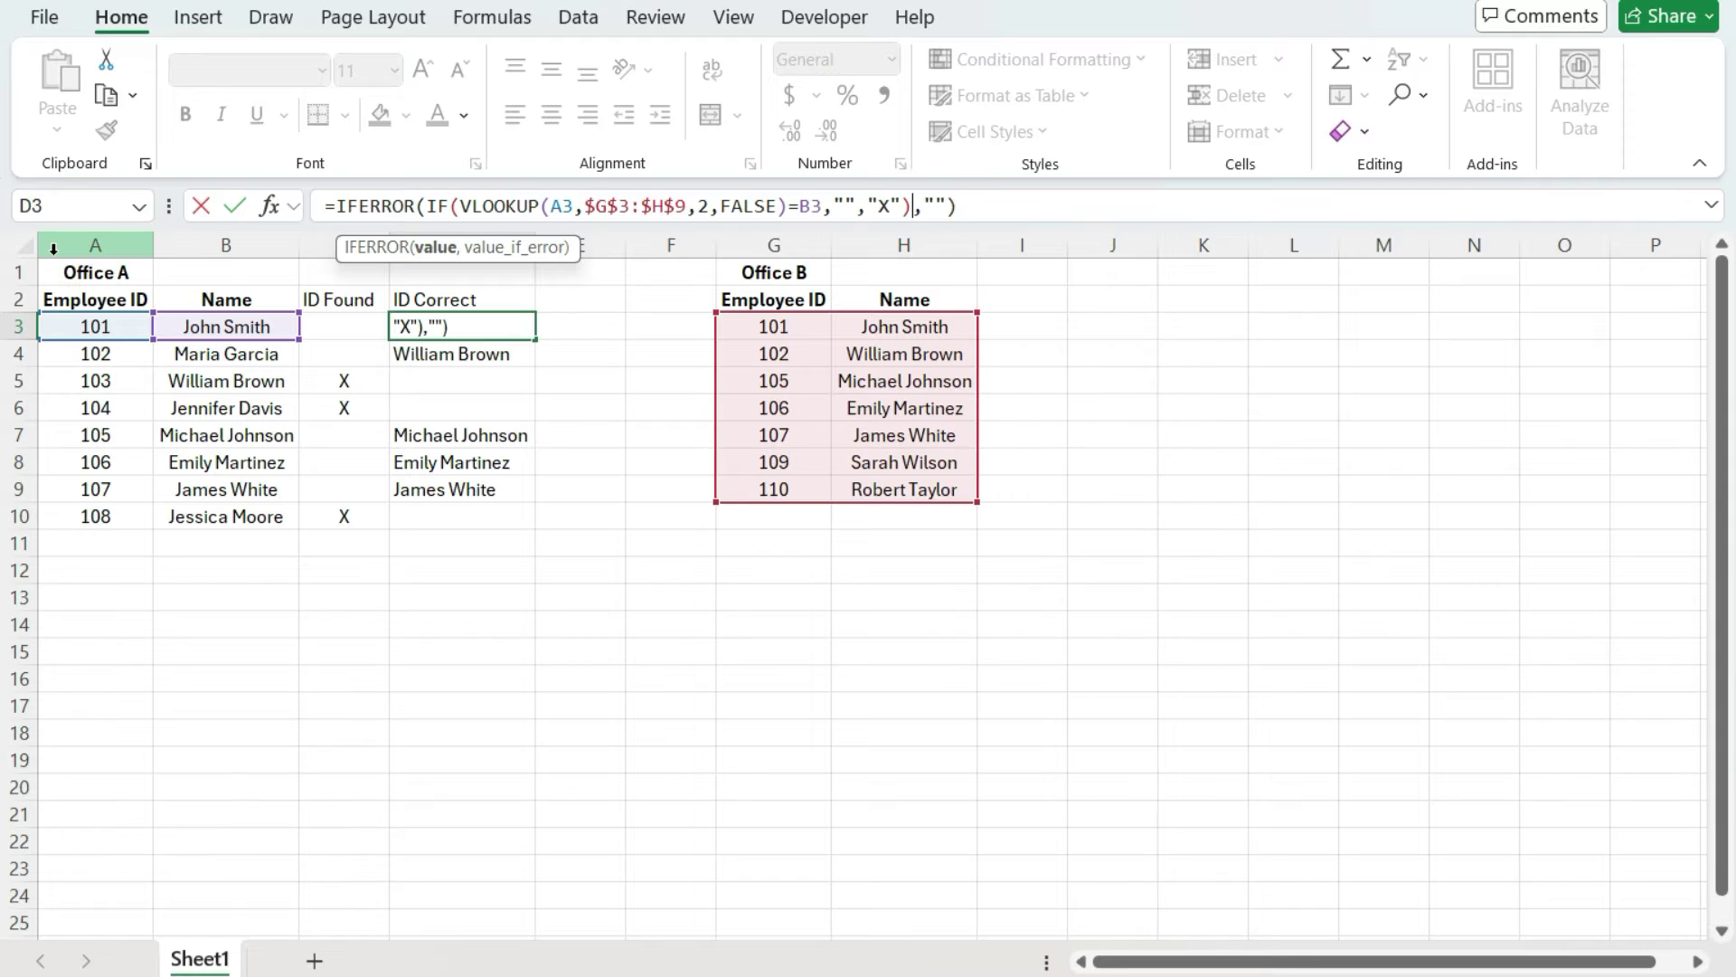
{"action": "key", "text": "Return"}
Step: Fill the completed IFERROR and IF formula from D3 down to D10
{"action": "left_click", "coordinate": [529, 329]}
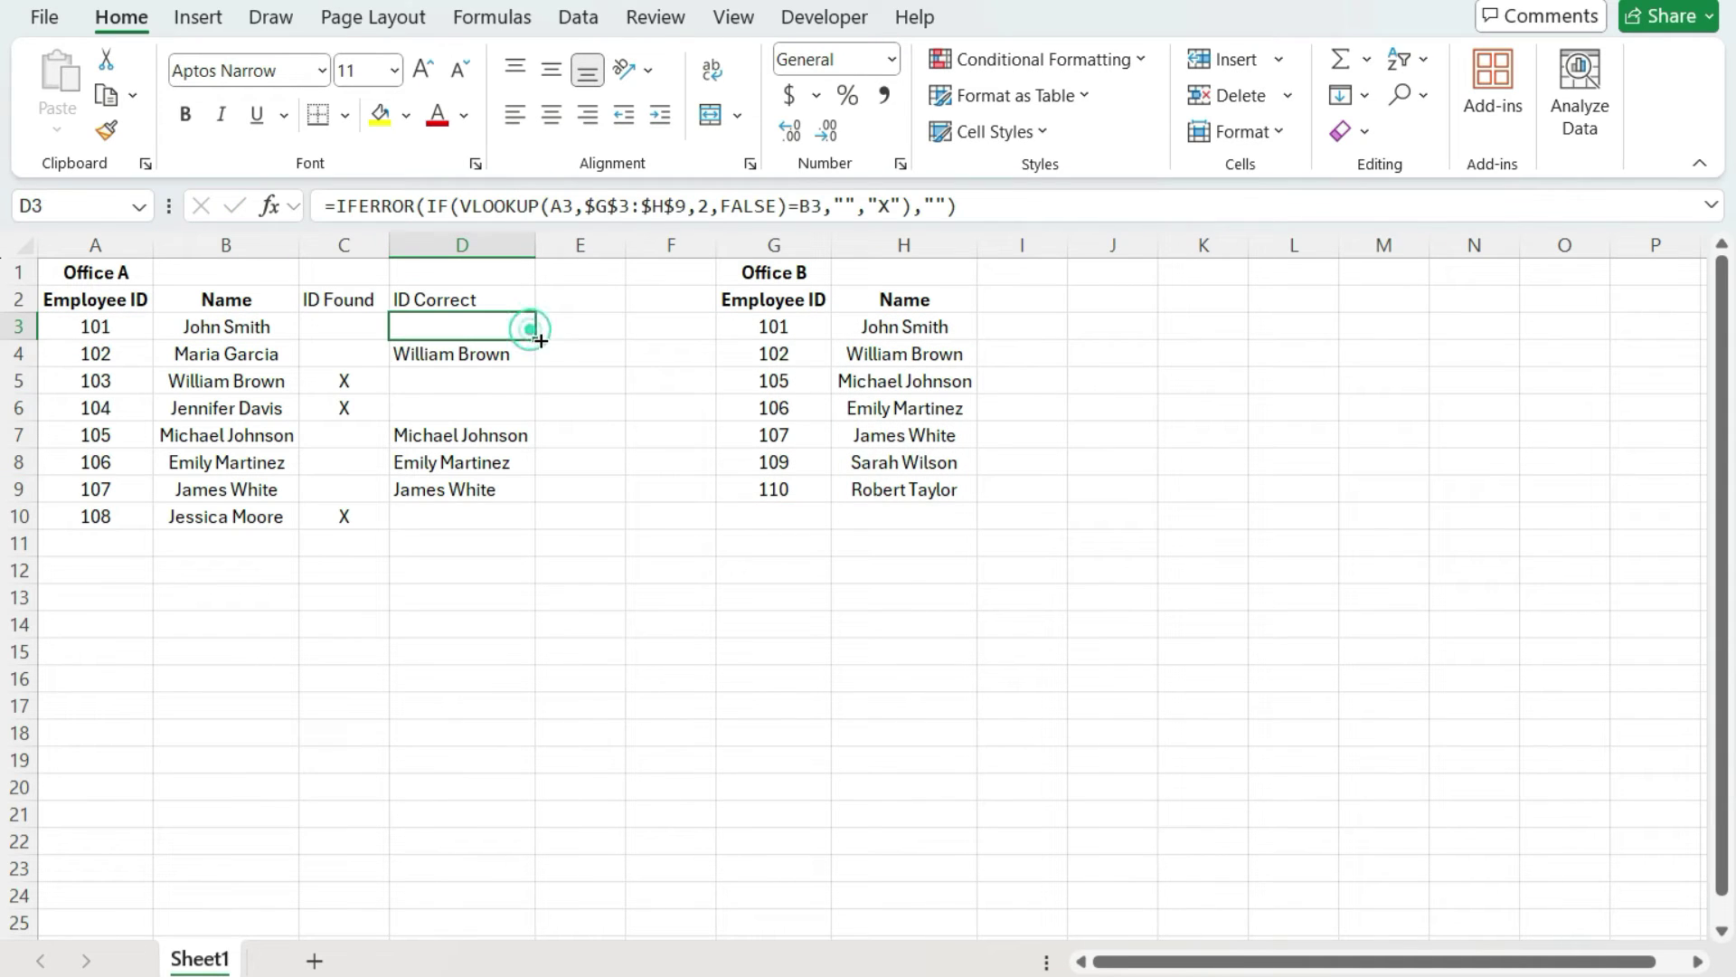
{"action": "double_click", "coordinate": [540, 339]}
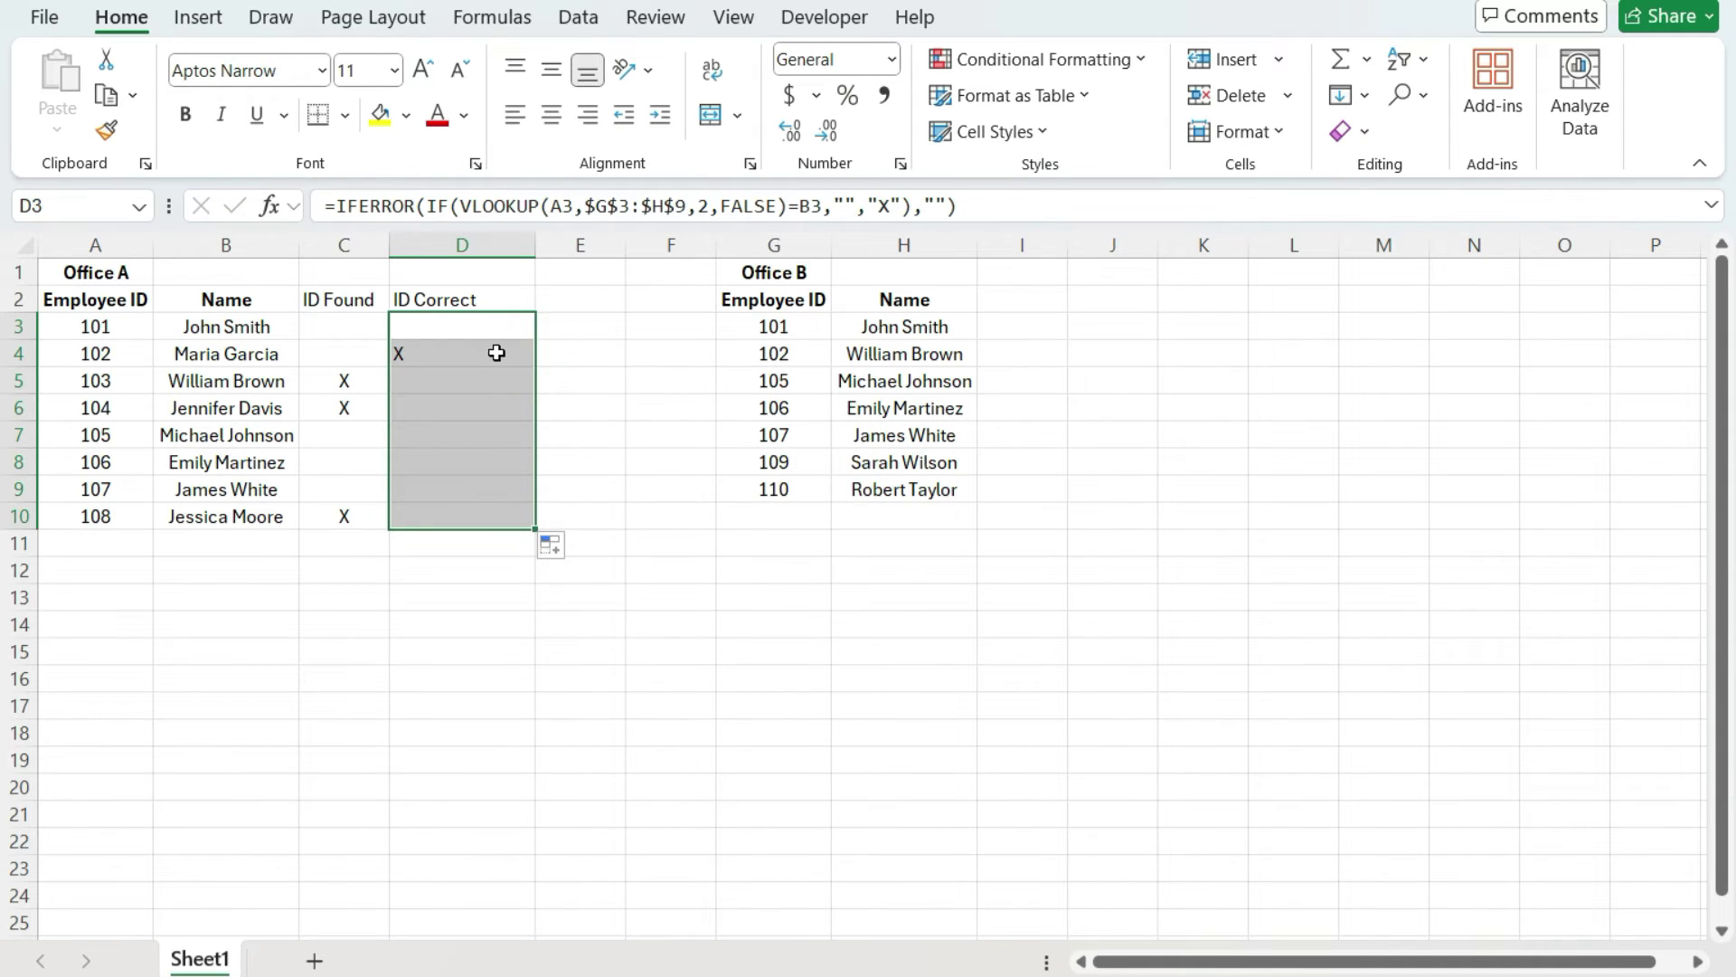
{"action": "left_click", "coordinate": [496, 353]}
Step: Change the column header in D2 to "ID Not Correct"
{"action": "left_click", "coordinate": [458, 298]}
{"action": "left_click", "coordinate": [347, 204]}
{"action": "type", "text": "Not"}
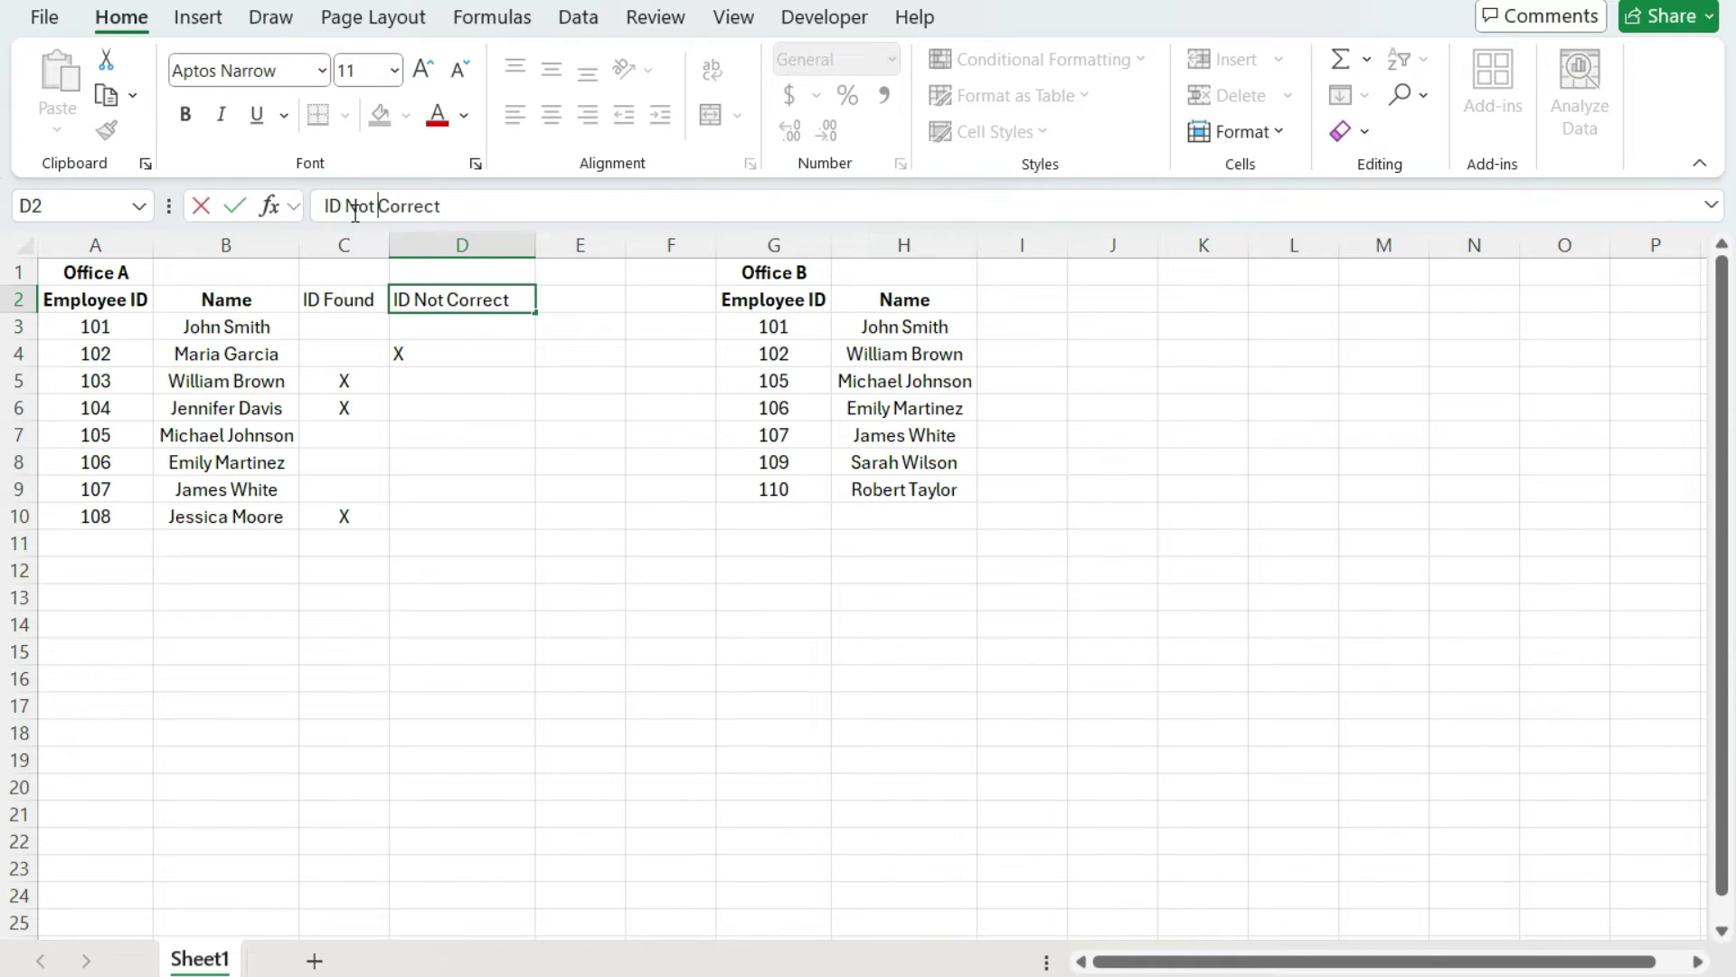
{"action": "key", "text": "Return"}
Step: Change the header in C2 to "ID Not Found" and center column D horizontally
{"action": "left_click", "coordinate": [340, 304]}
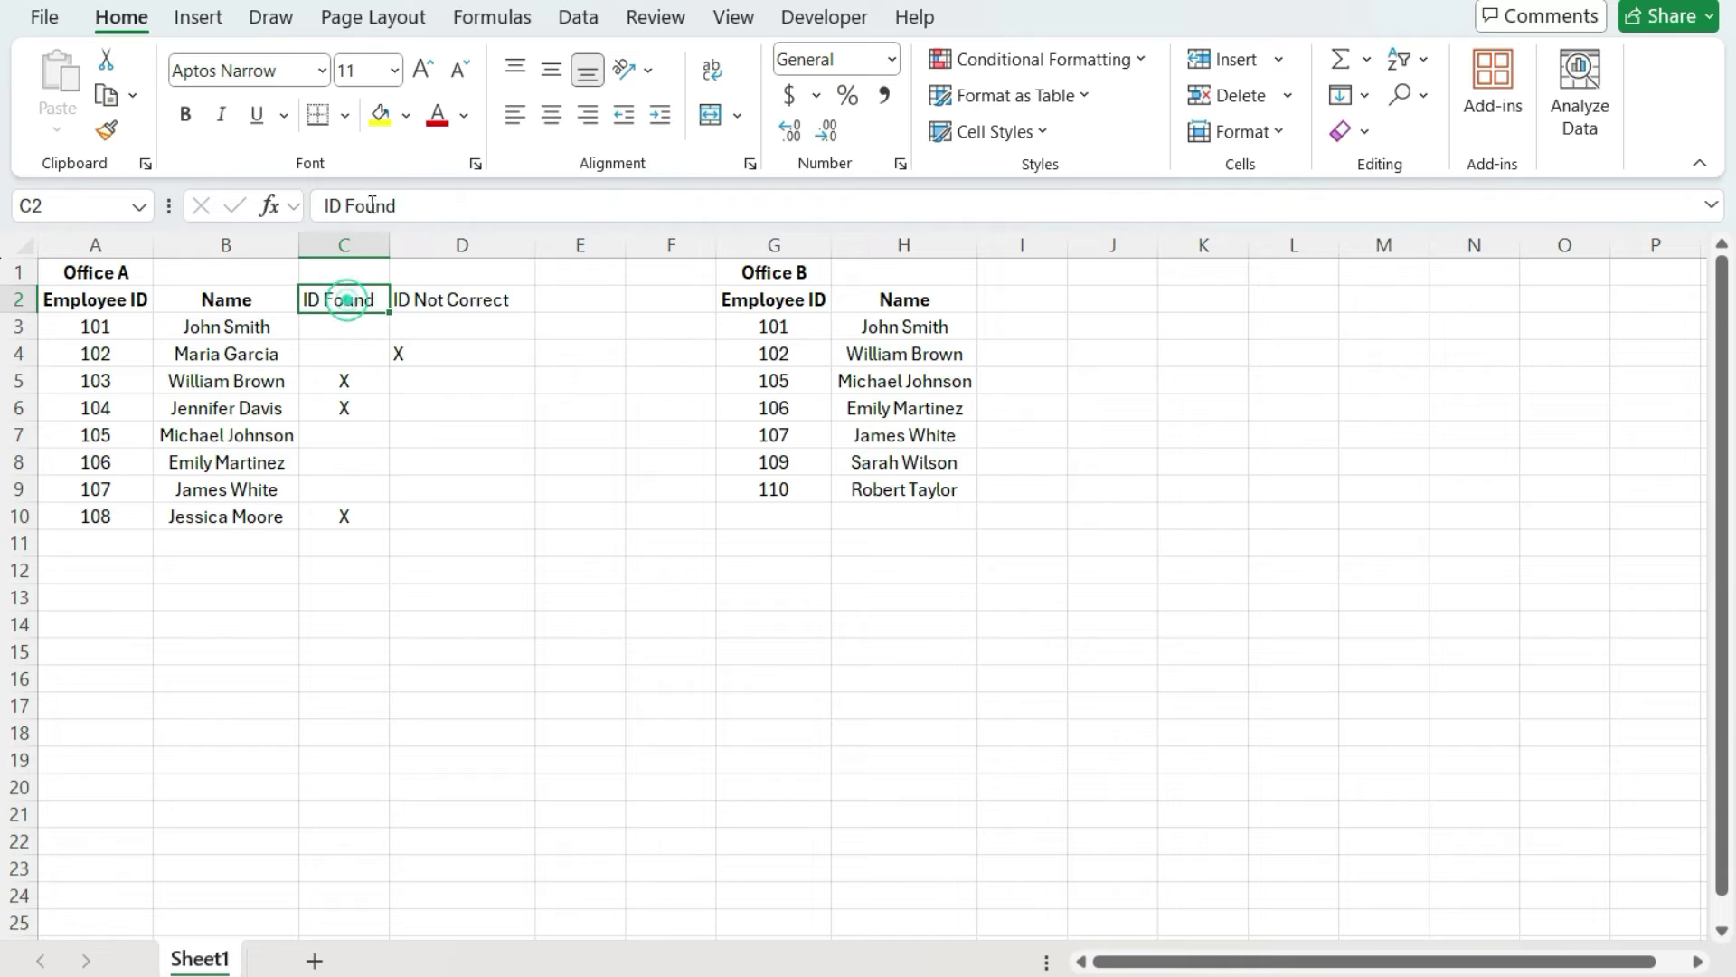
{"action": "left_click", "coordinate": [349, 203]}
{"action": "type", "text": "Not"}
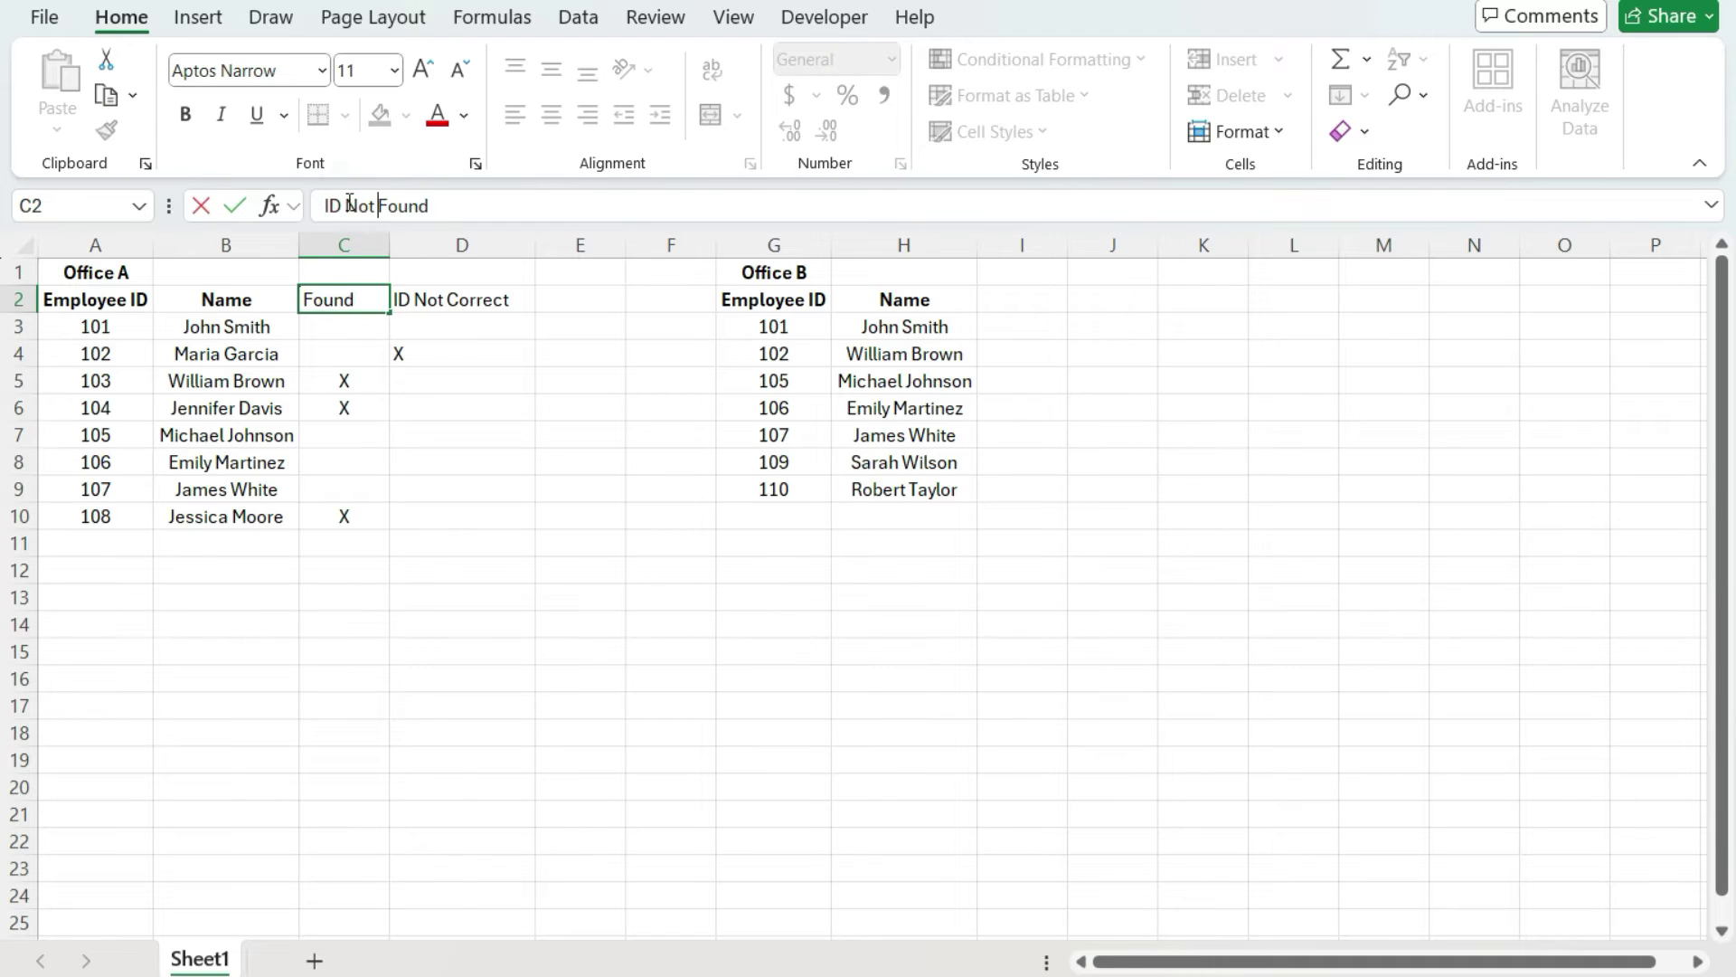
{"action": "key", "text": "Return"}
{"action": "left_click", "coordinate": [500, 244]}
{"action": "left_click", "coordinate": [550, 115]}
Step: Evaluate the IFERROR formula in D4 step by step through to its final result, and close the evaluation
{"action": "left_click", "coordinate": [484, 354]}
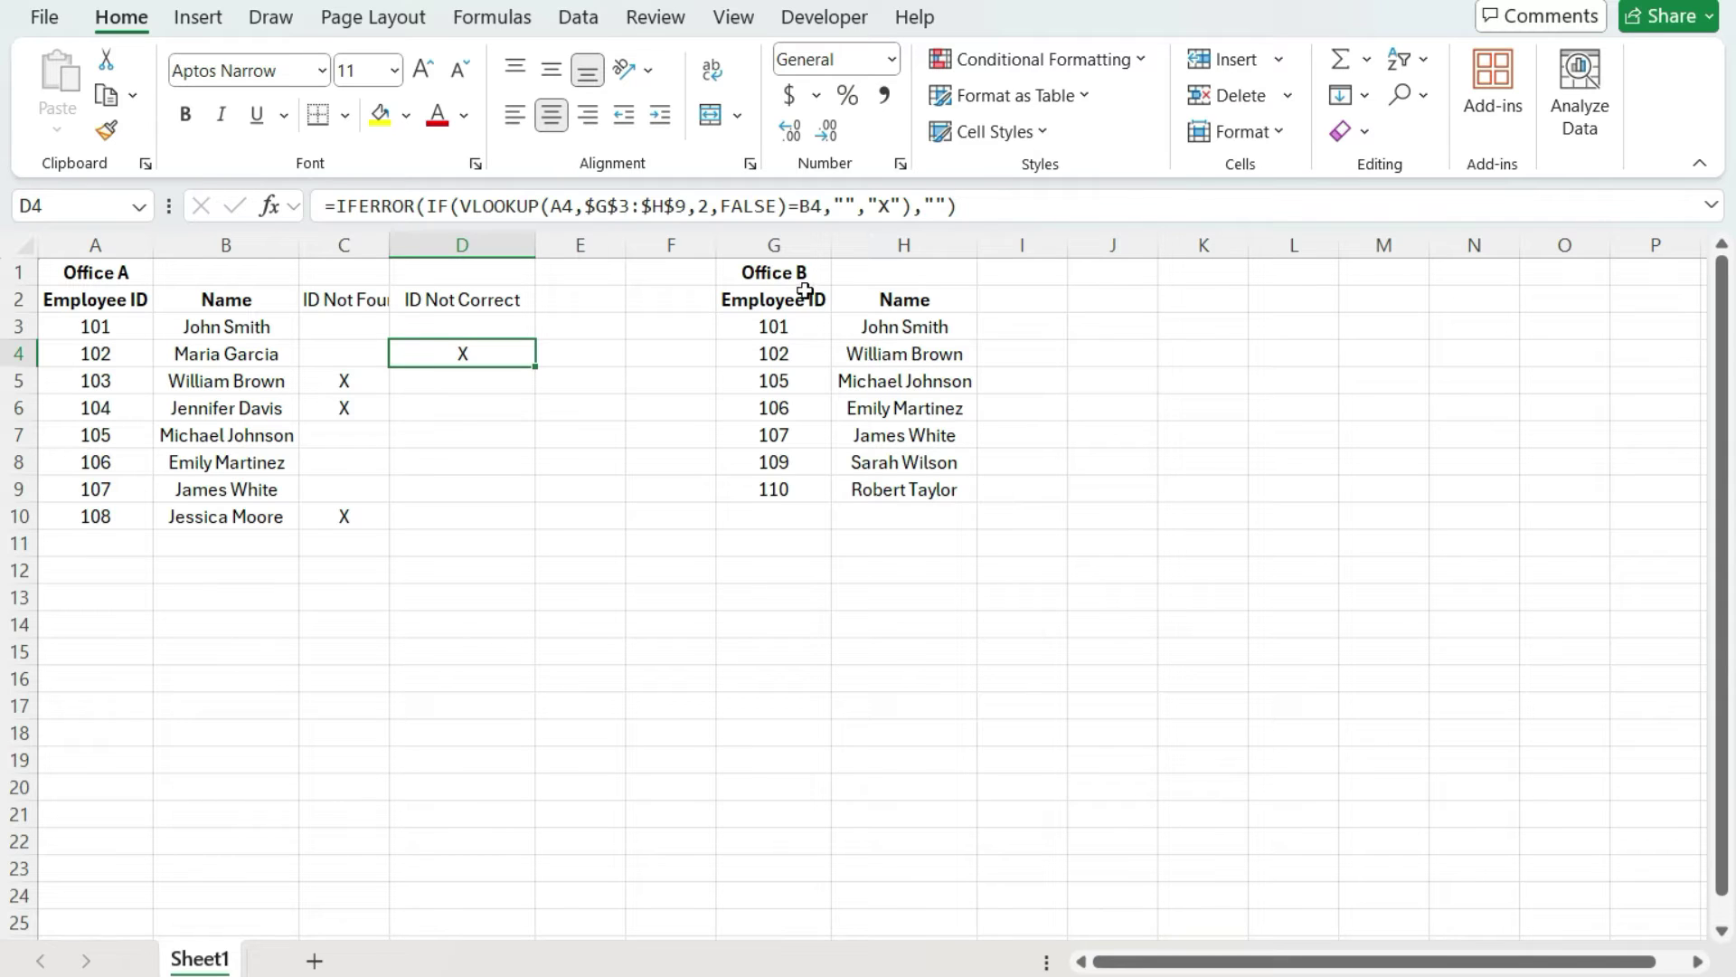
{"action": "left_click", "coordinate": [516, 27]}
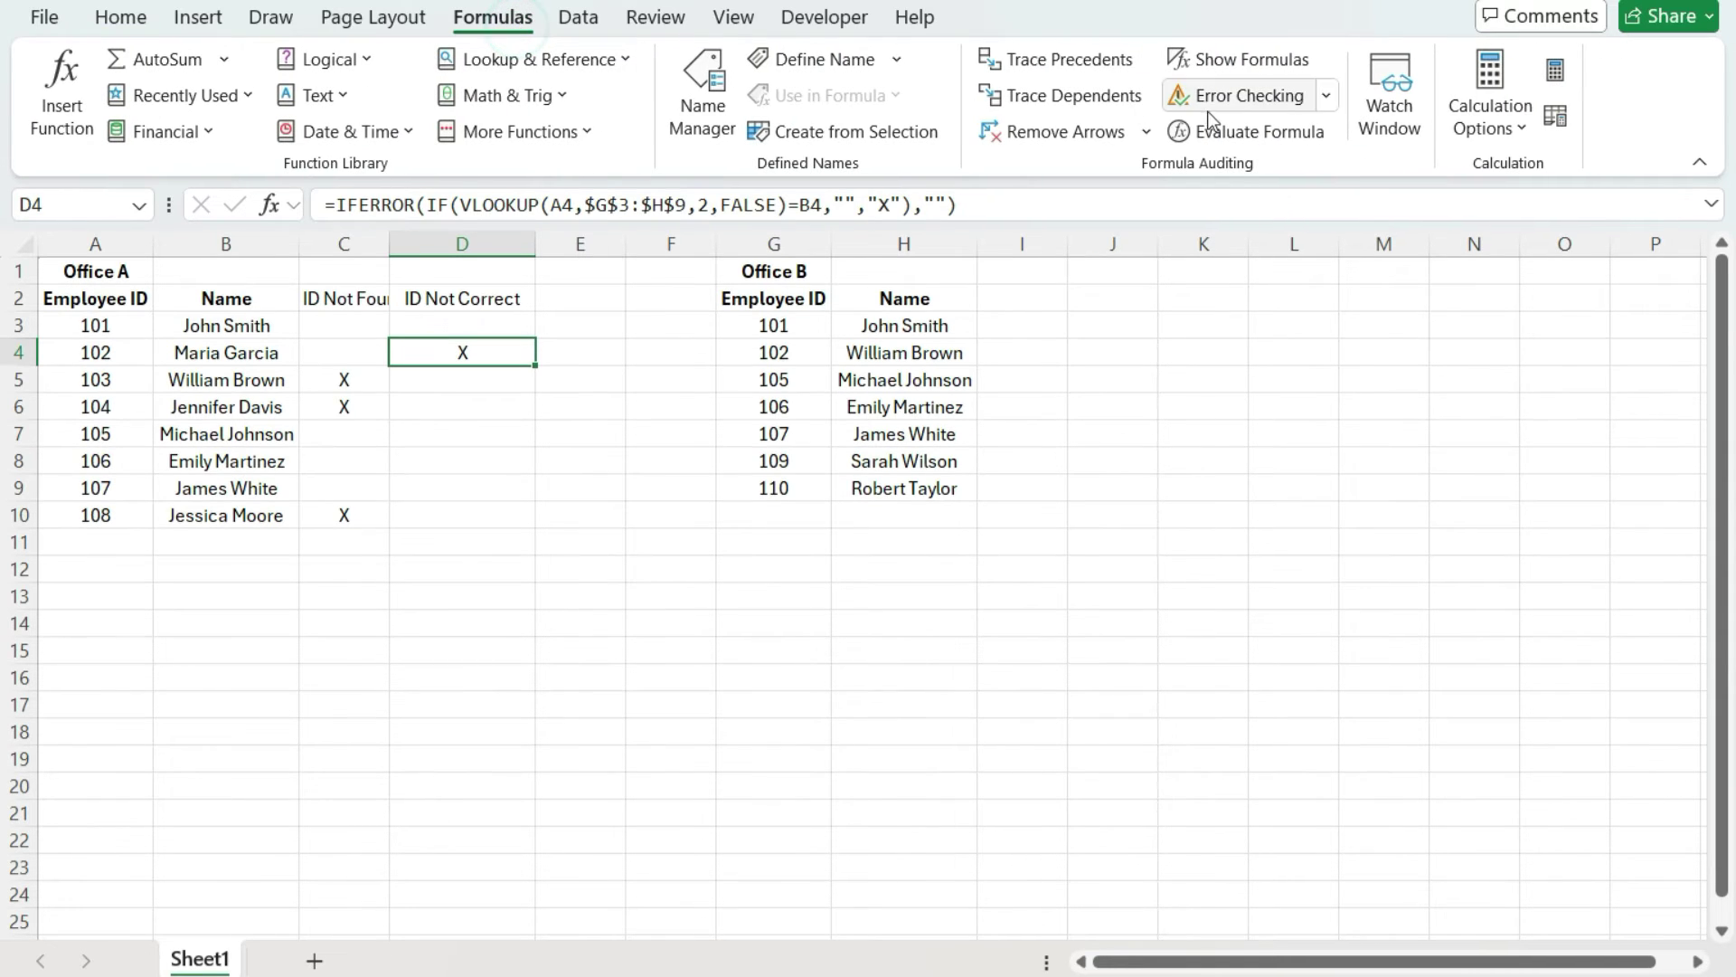
{"action": "left_click", "coordinate": [1288, 139]}
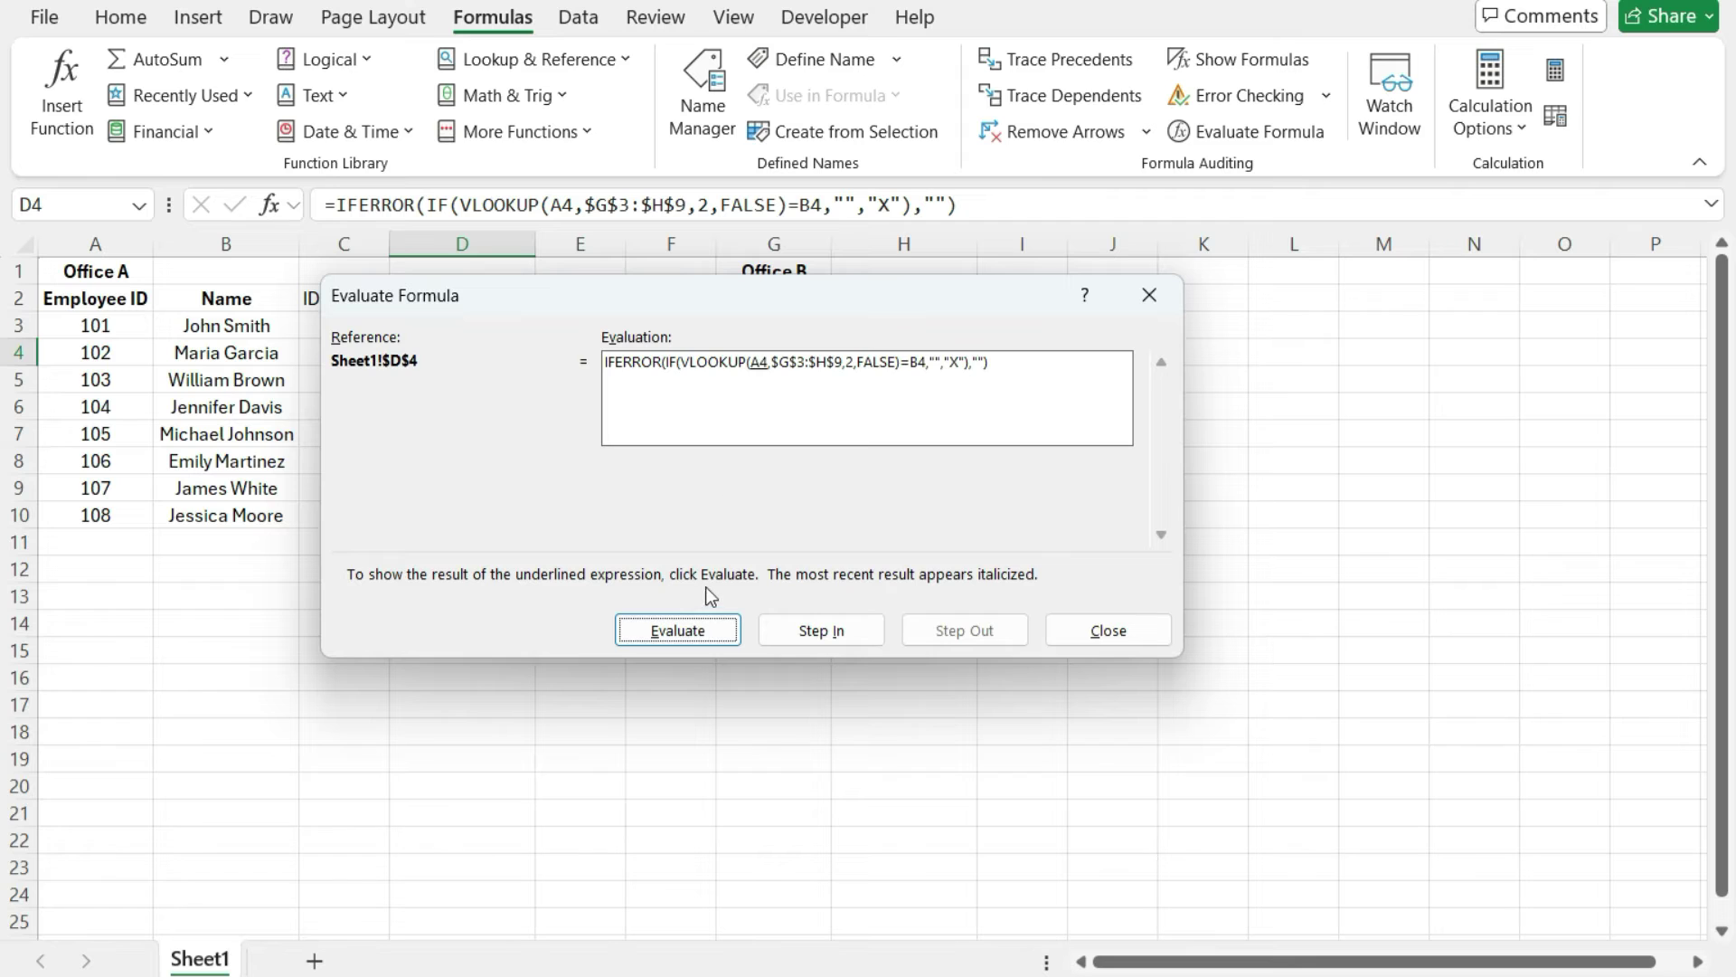
{"action": "left_click_drag", "start_coordinate": [725, 284], "coordinate": [520, 386]}
{"action": "left_click", "coordinate": [504, 734]}
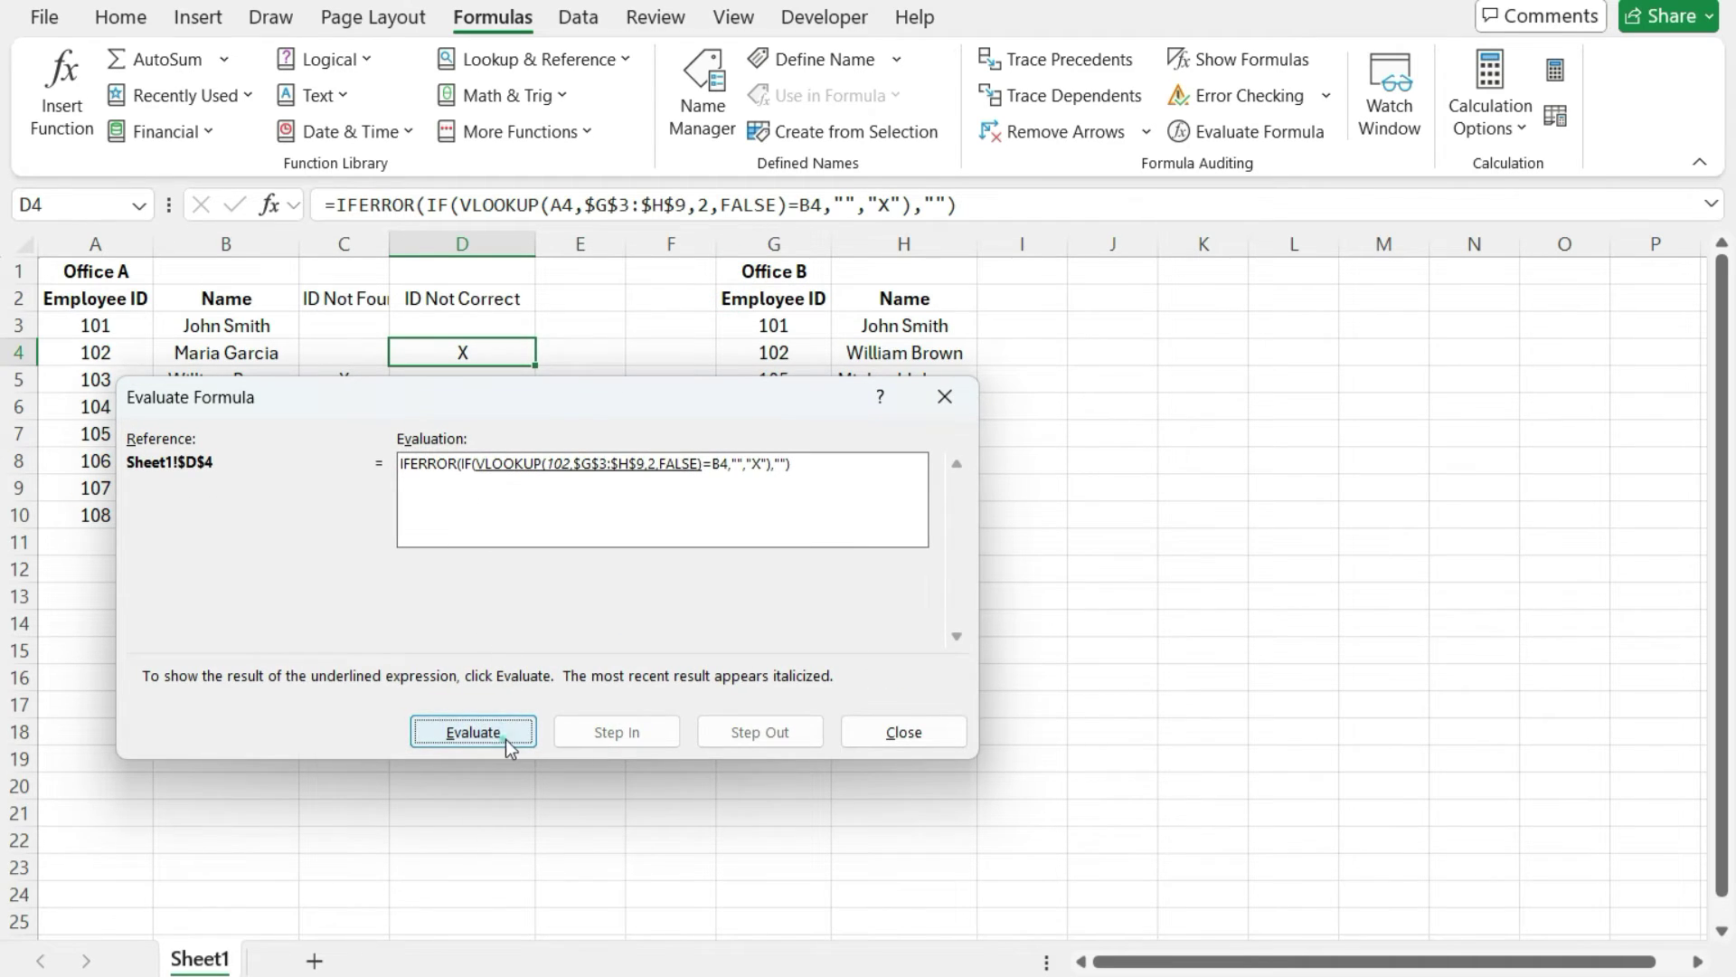
{"action": "left_click", "coordinate": [523, 732]}
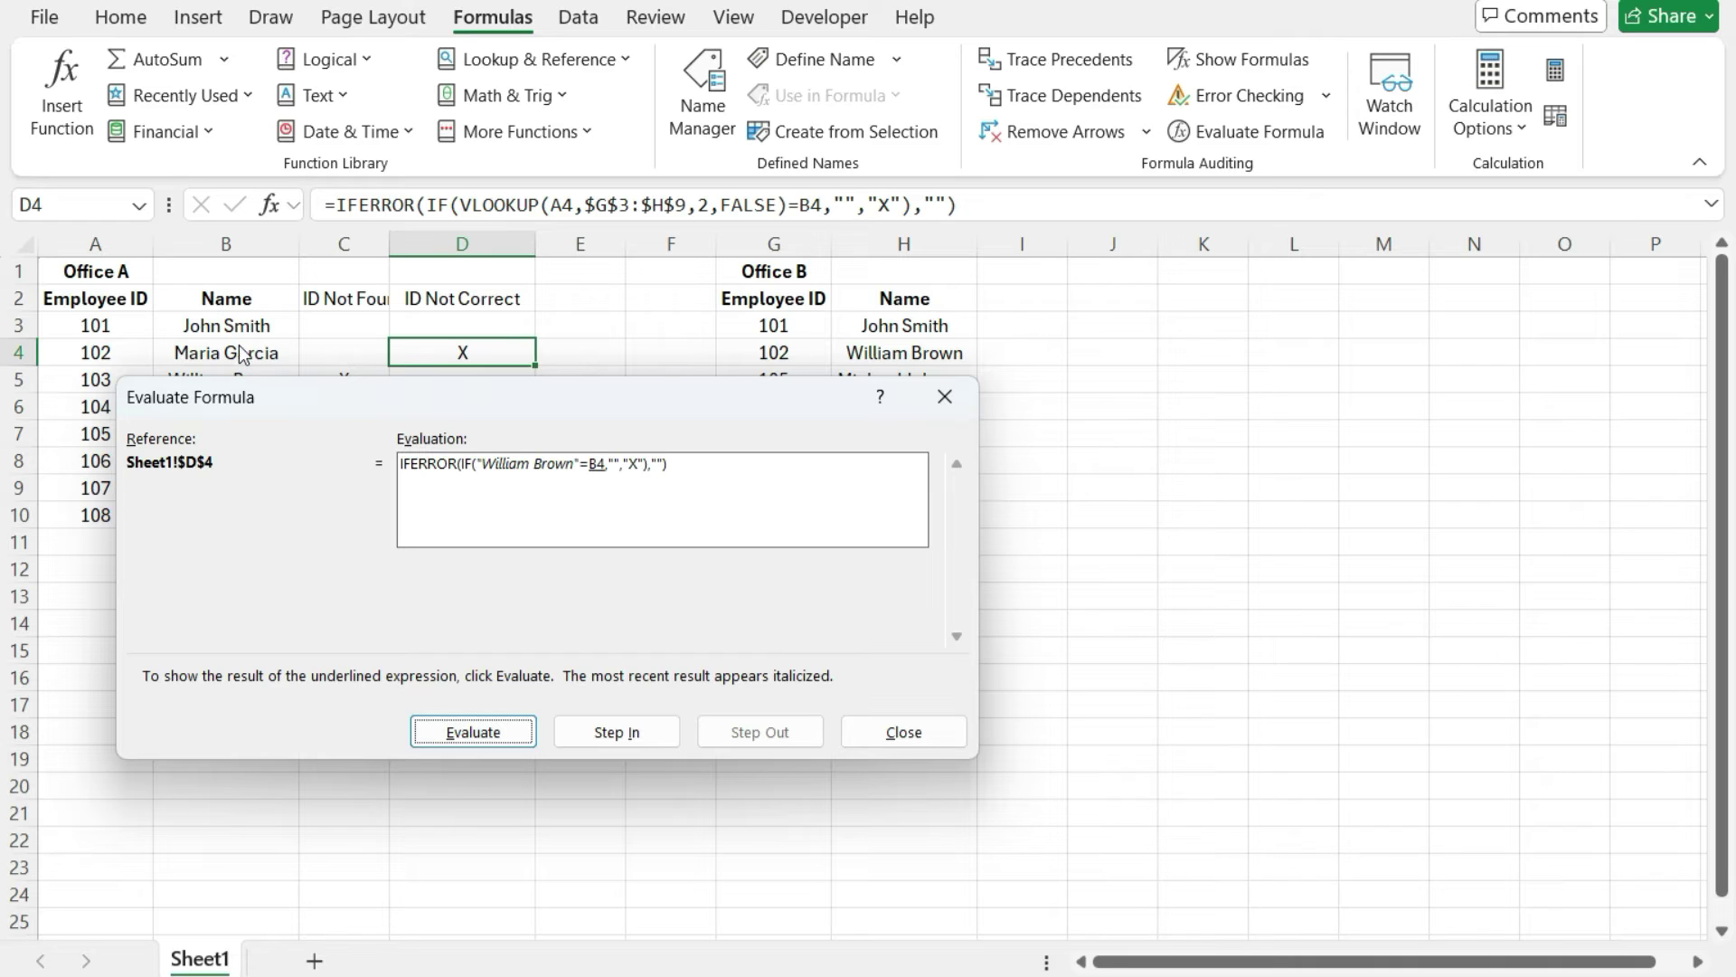
{"action": "left_click", "coordinate": [479, 747]}
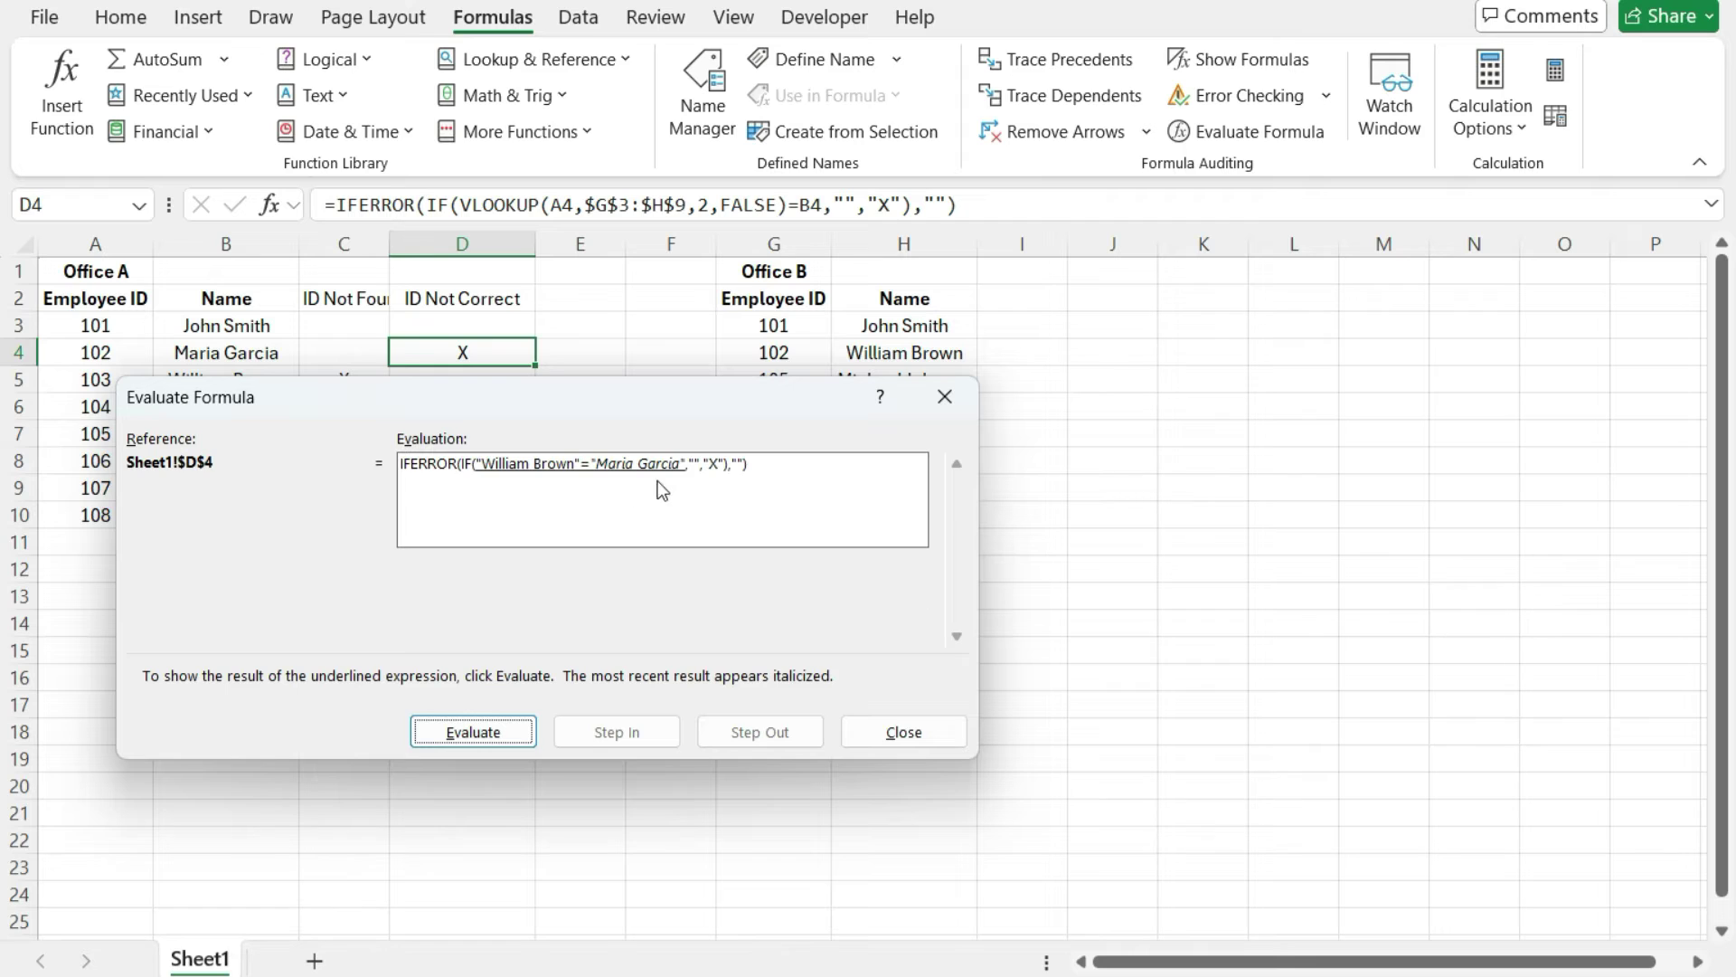
{"action": "left_click", "coordinate": [452, 731]}
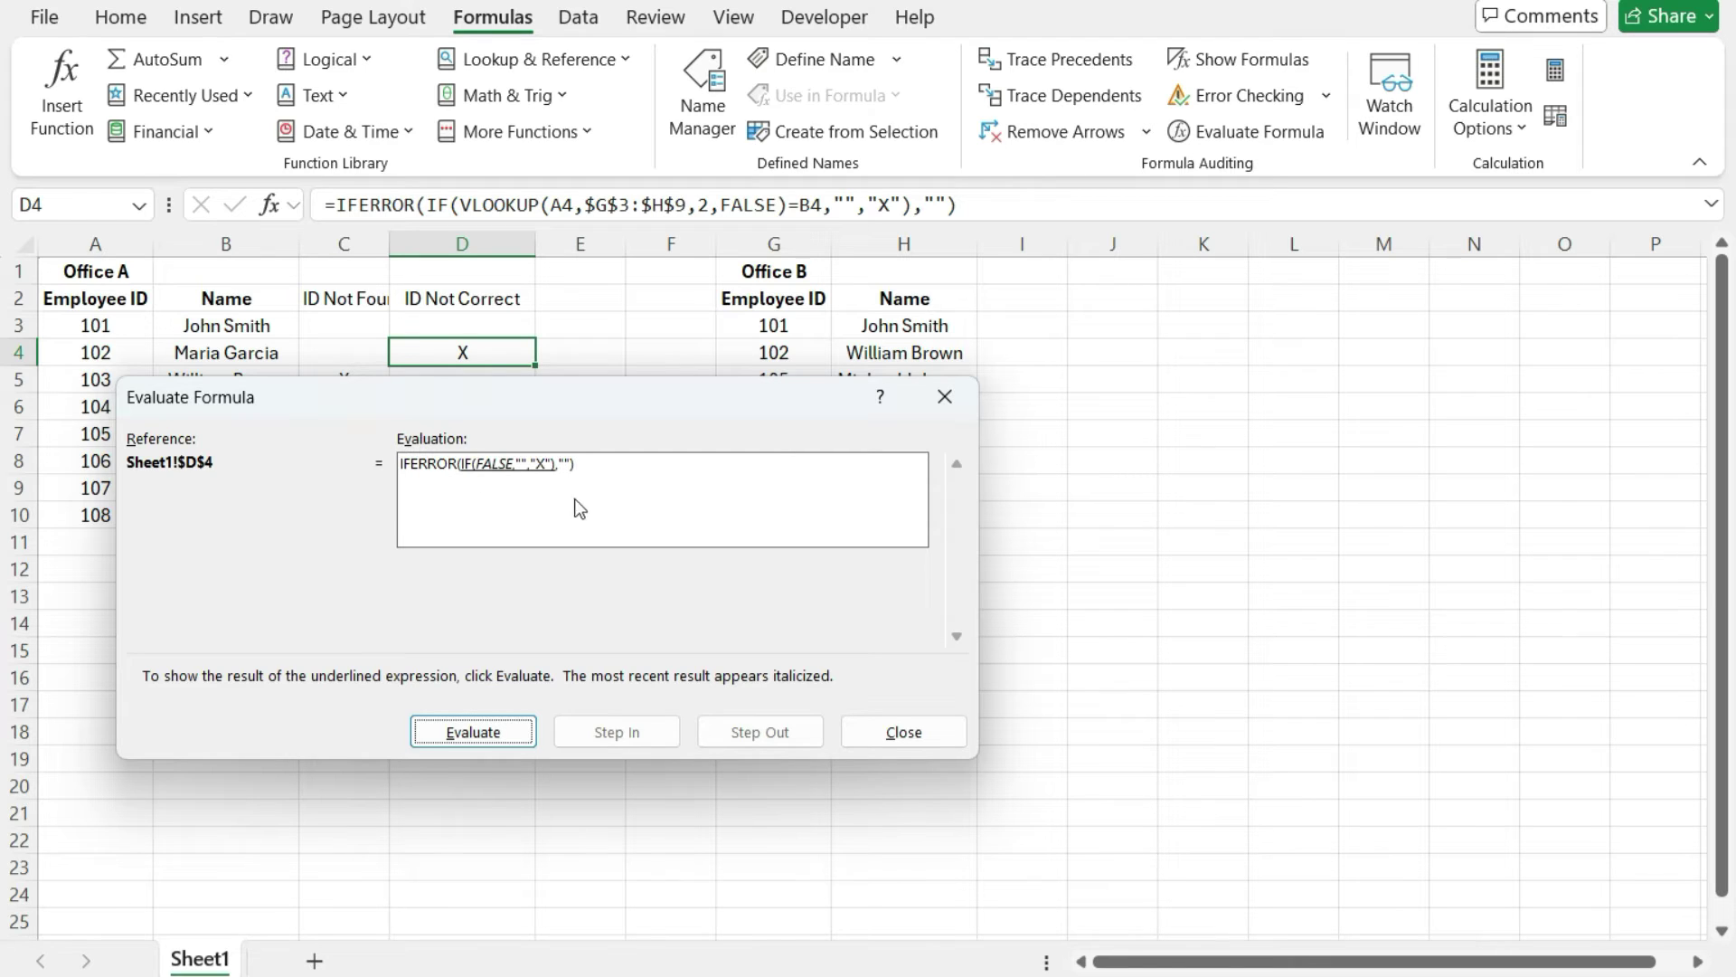
{"action": "left_click", "coordinate": [507, 734]}
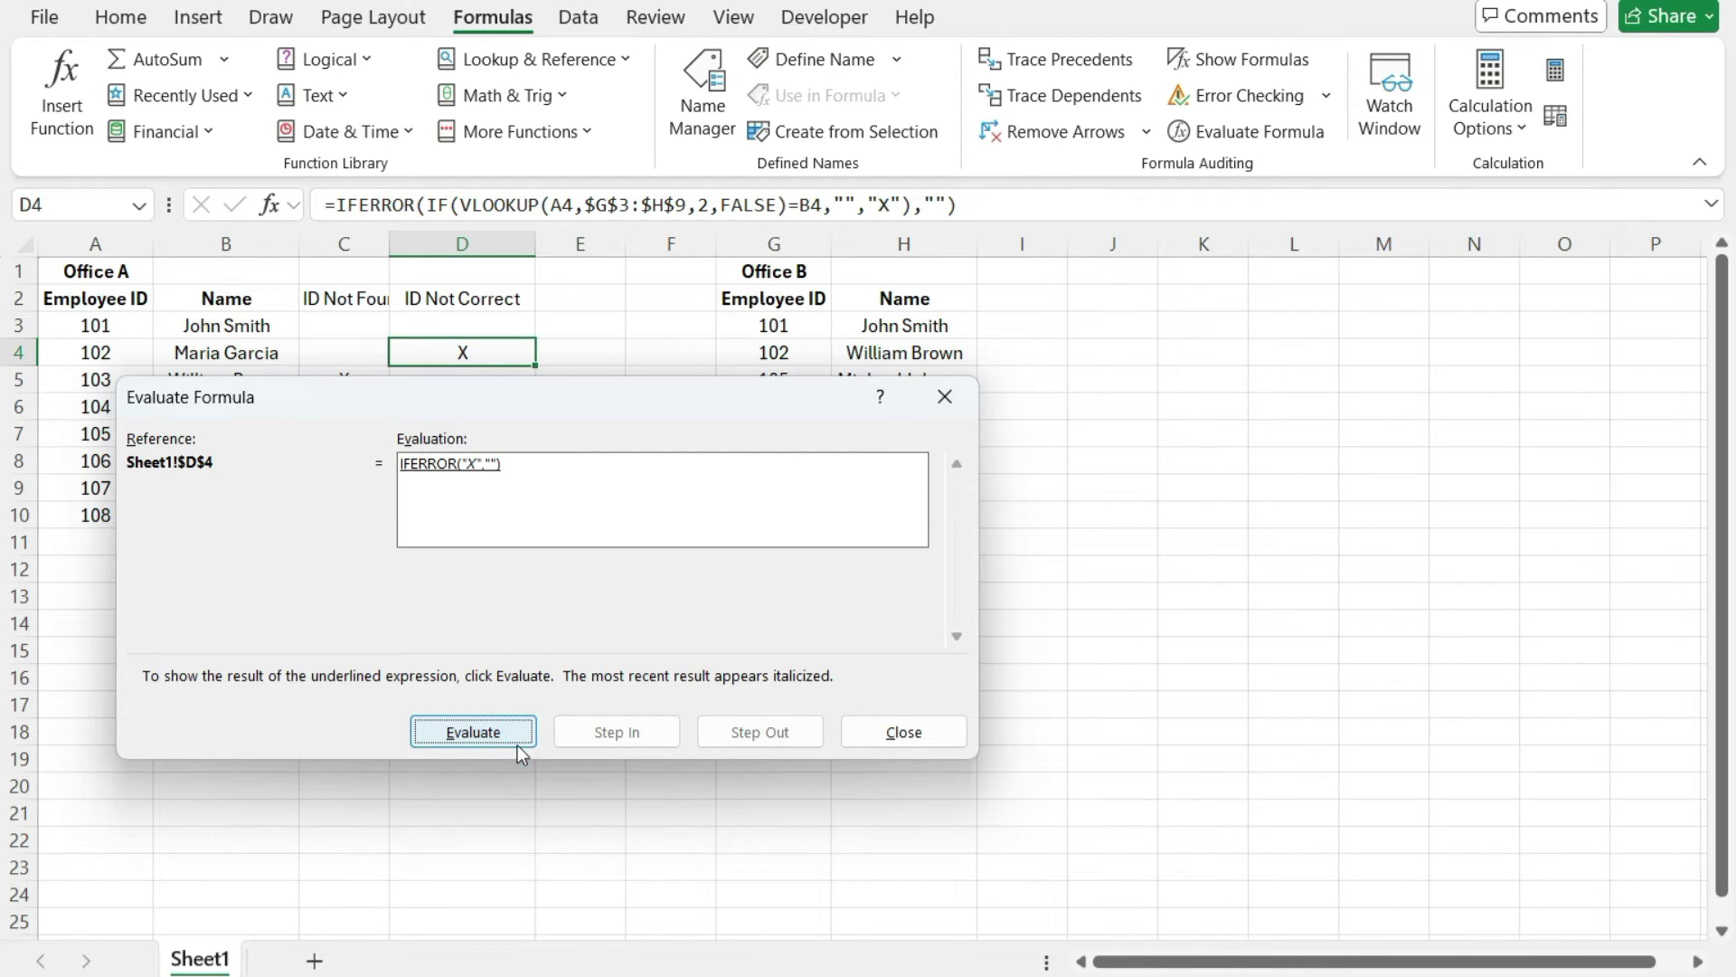
{"action": "left_click", "coordinate": [511, 734]}
{"action": "left_click", "coordinate": [892, 734]}
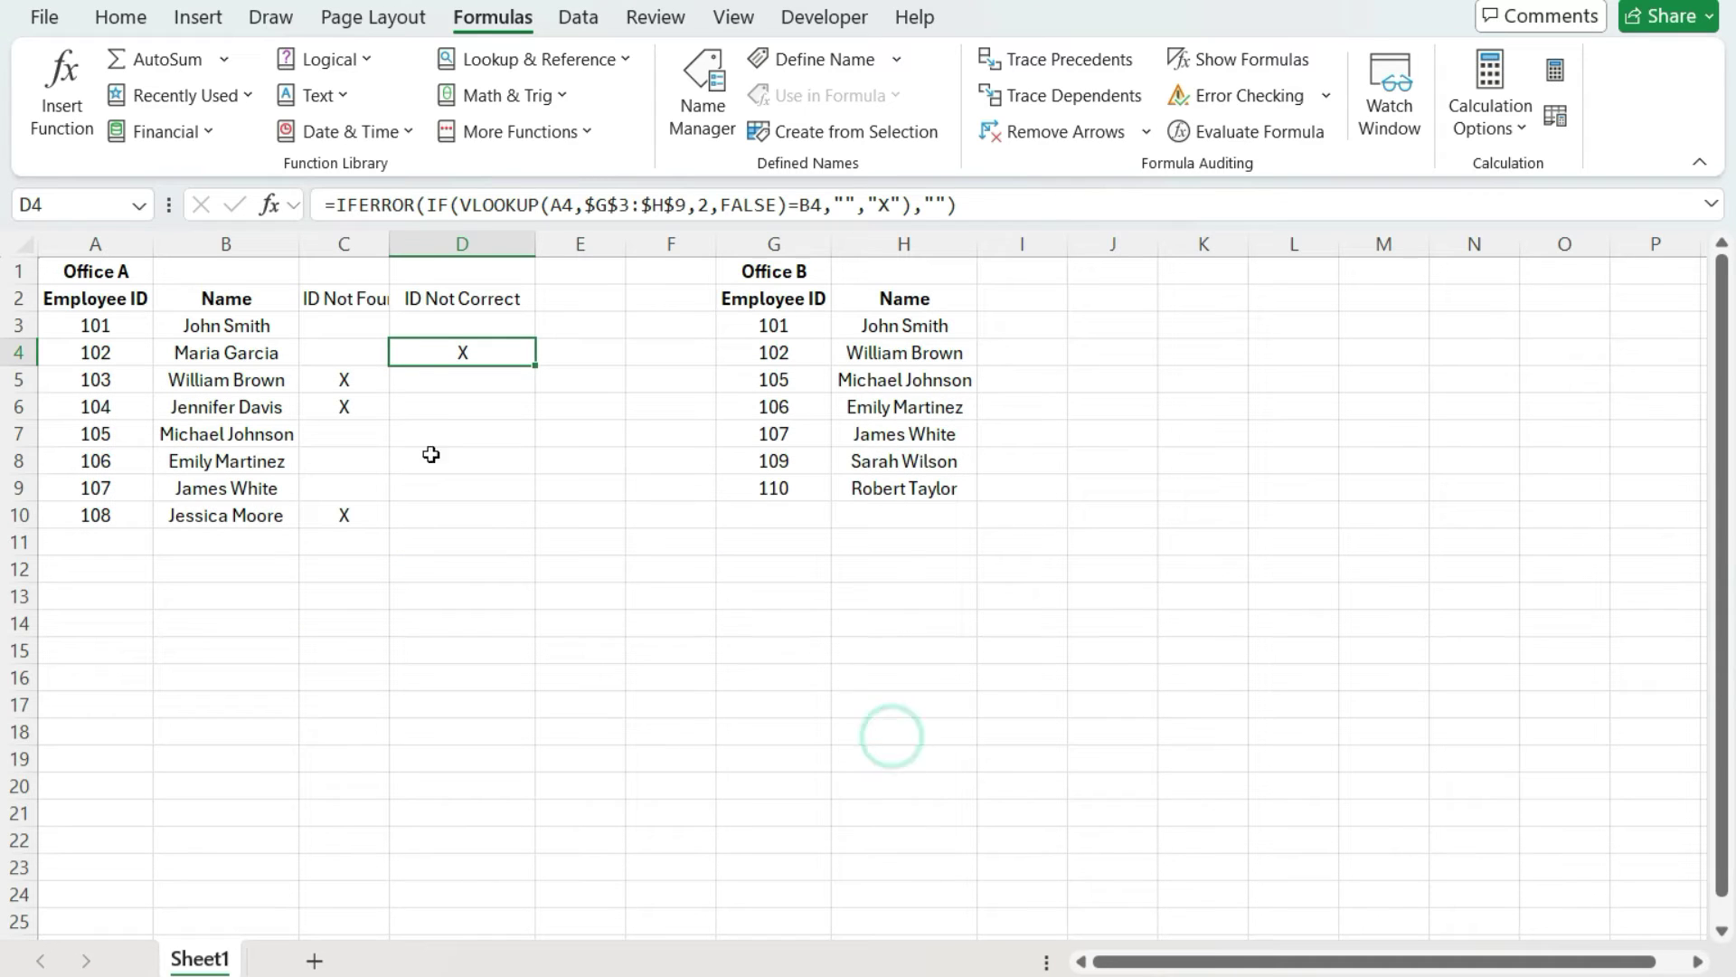
Step: Auto-fit the width of column C to its "ID Not Found" header
{"action": "double_click", "coordinate": [385, 238]}
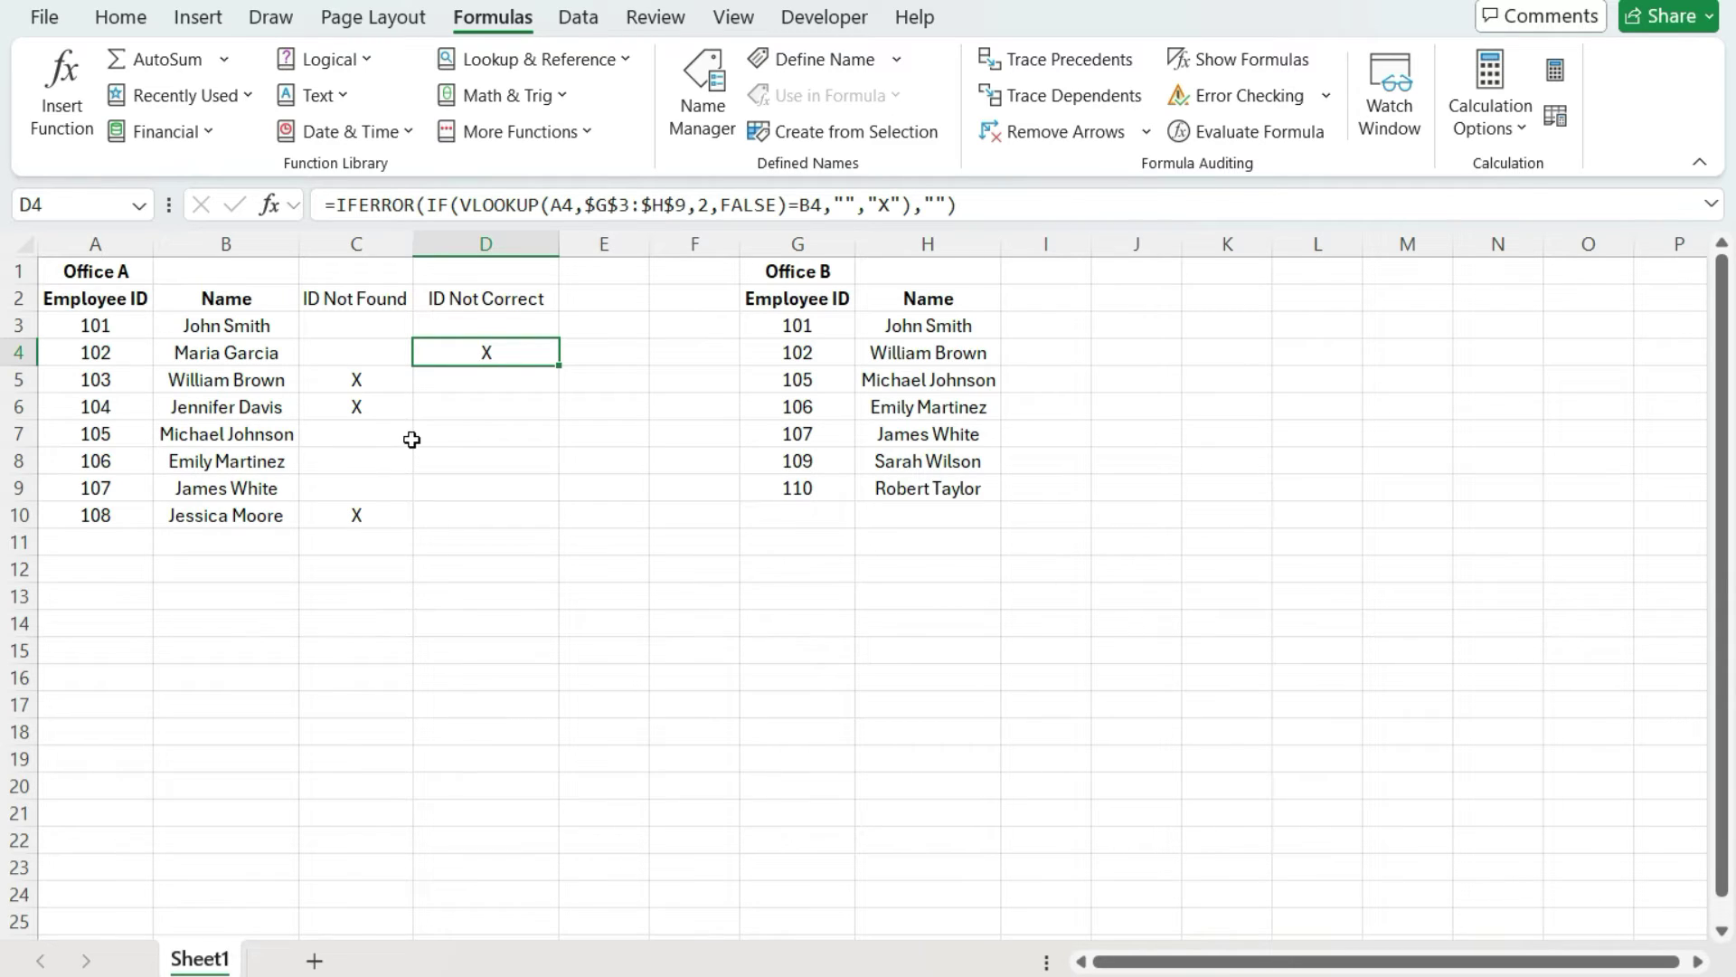
Step: Test the mismatch flag by copying the name in B4 over H4, and undo the paste
{"action": "left_click", "coordinate": [276, 359]}
{"action": "key", "text": "ctrl+c"}
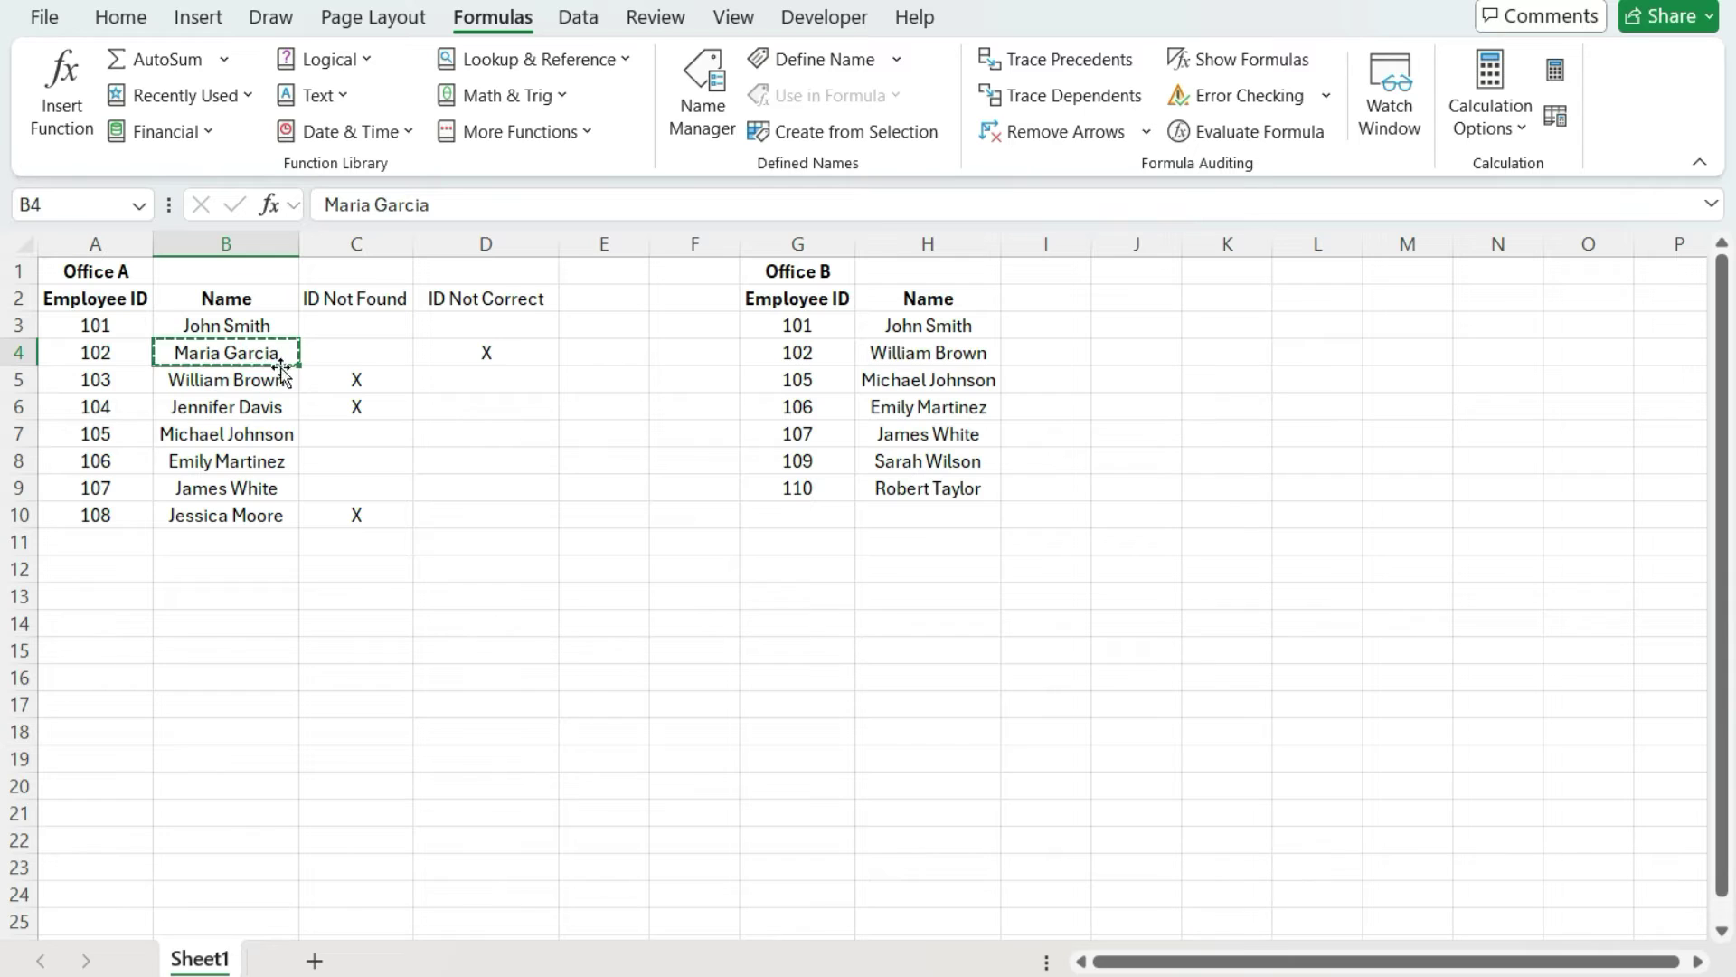
{"action": "left_click", "coordinate": [933, 349]}
{"action": "key", "text": "ctrl+v"}
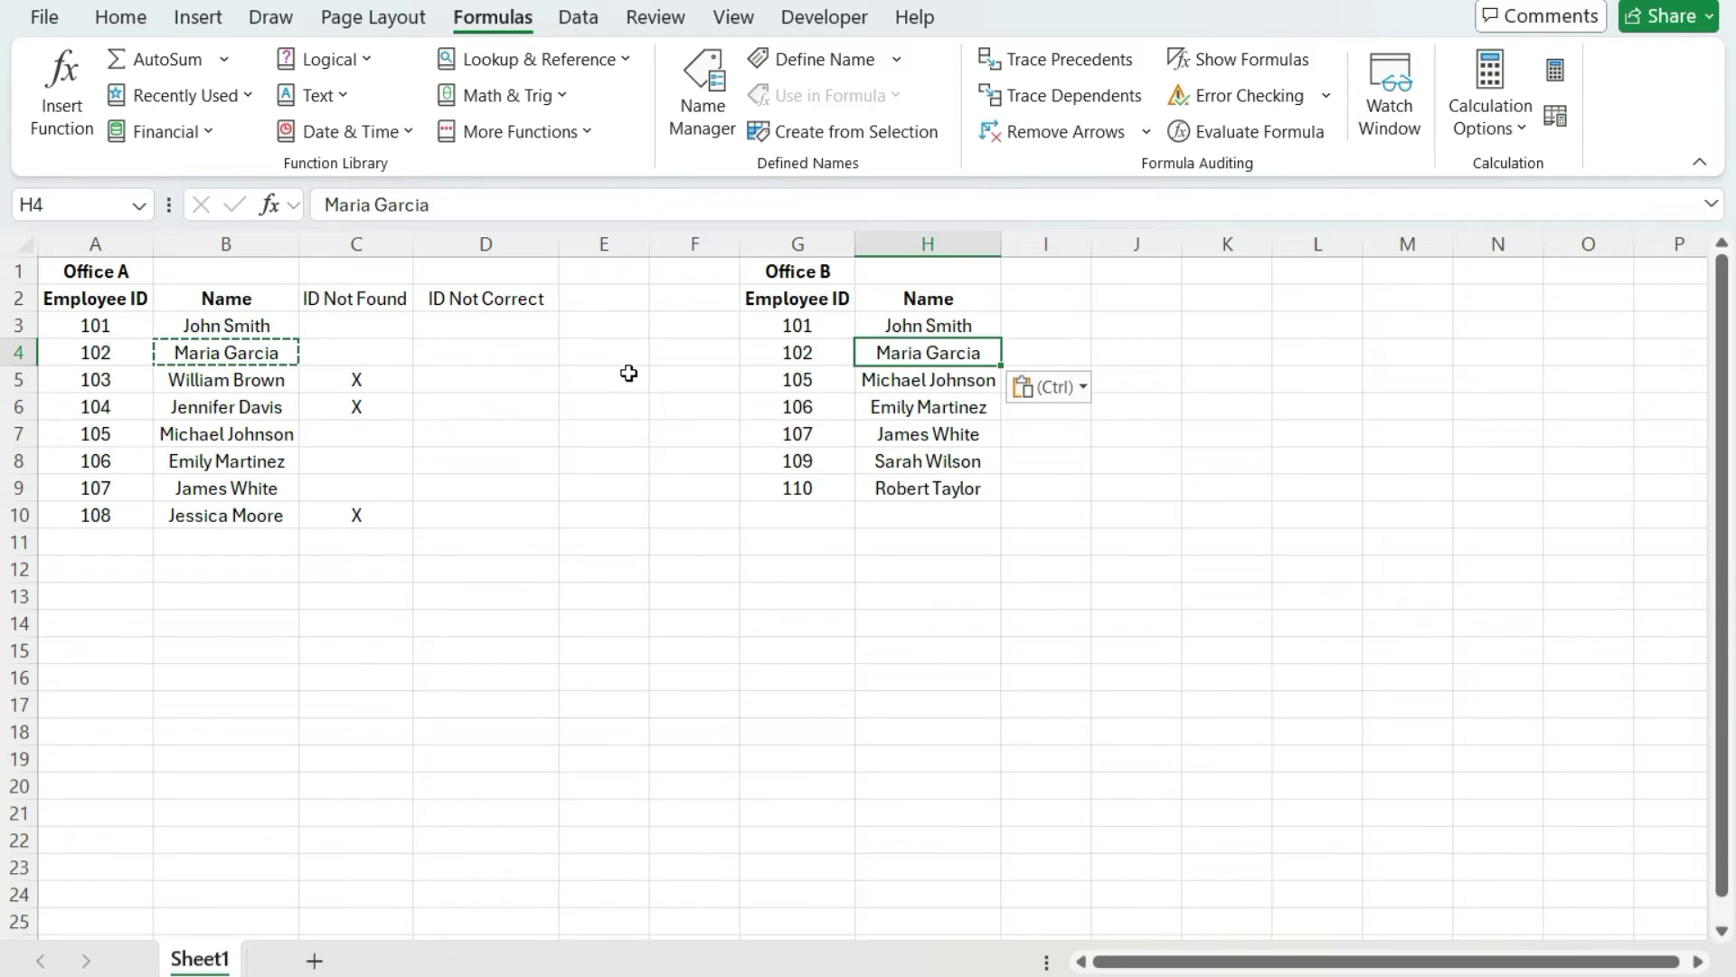
{"action": "key", "text": "ctrl+z"}
{"action": "key", "text": "Escape"}
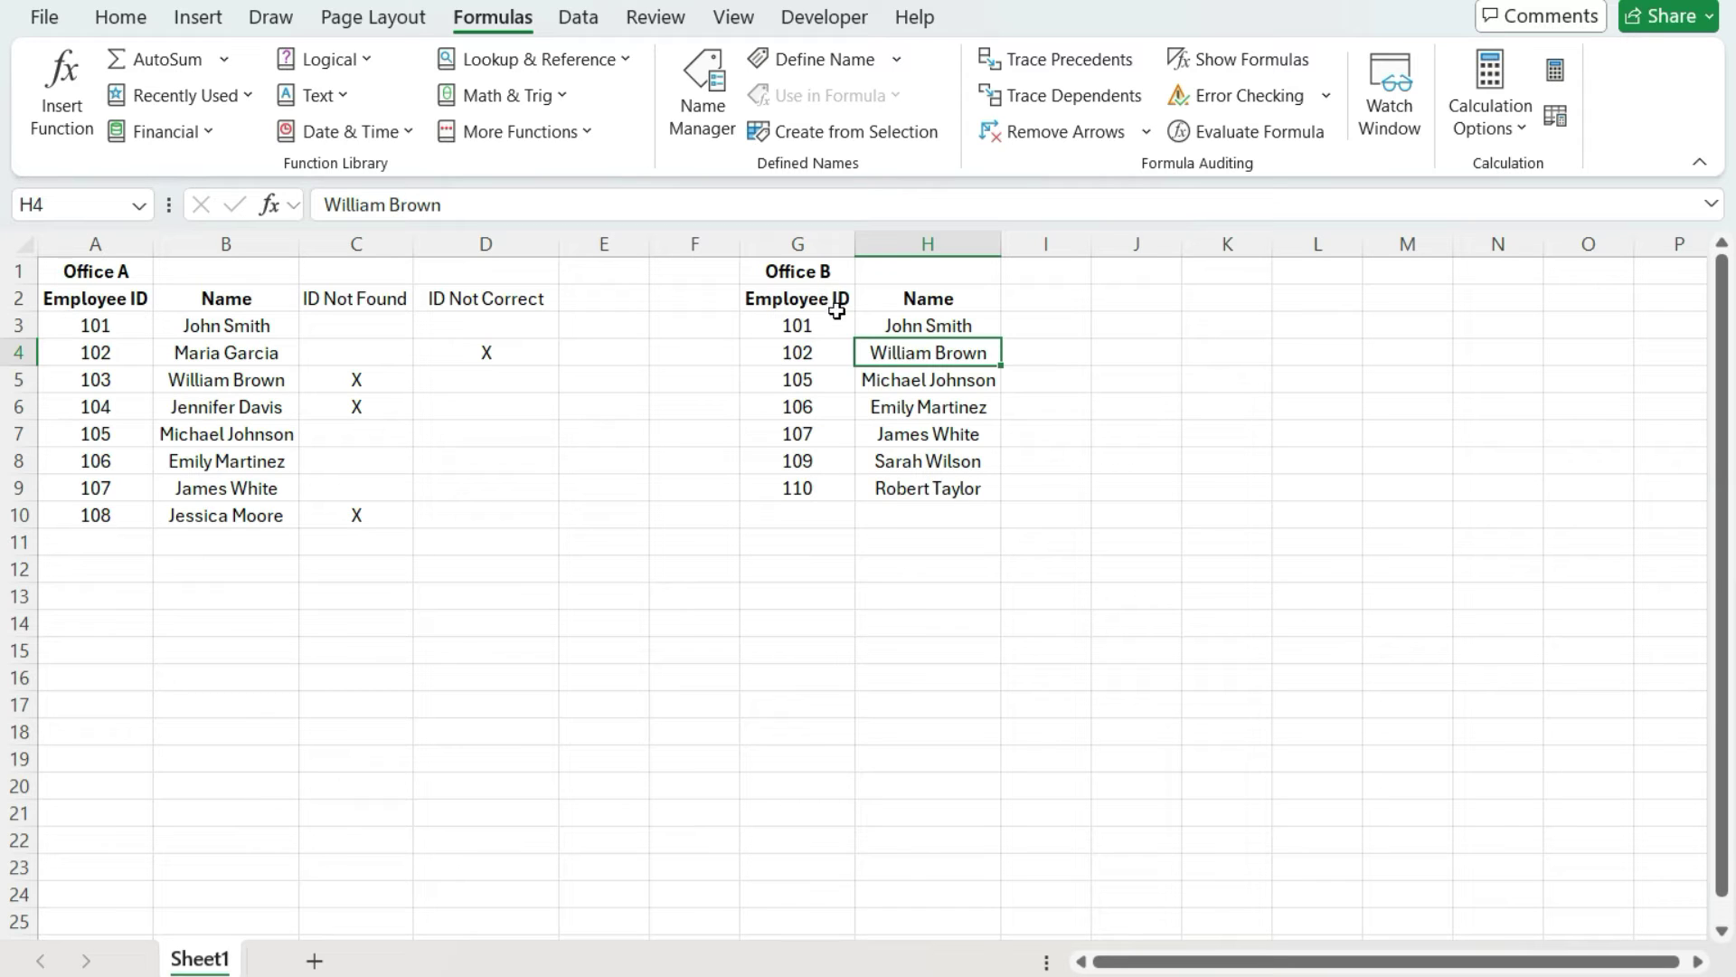
Step: Copy the "ID Not Found" and "ID Not Correct" headers from C2:D2 to I2:J2 beside the Office B list
{"action": "left_click_drag", "start_coordinate": [372, 297], "coordinate": [503, 295]}
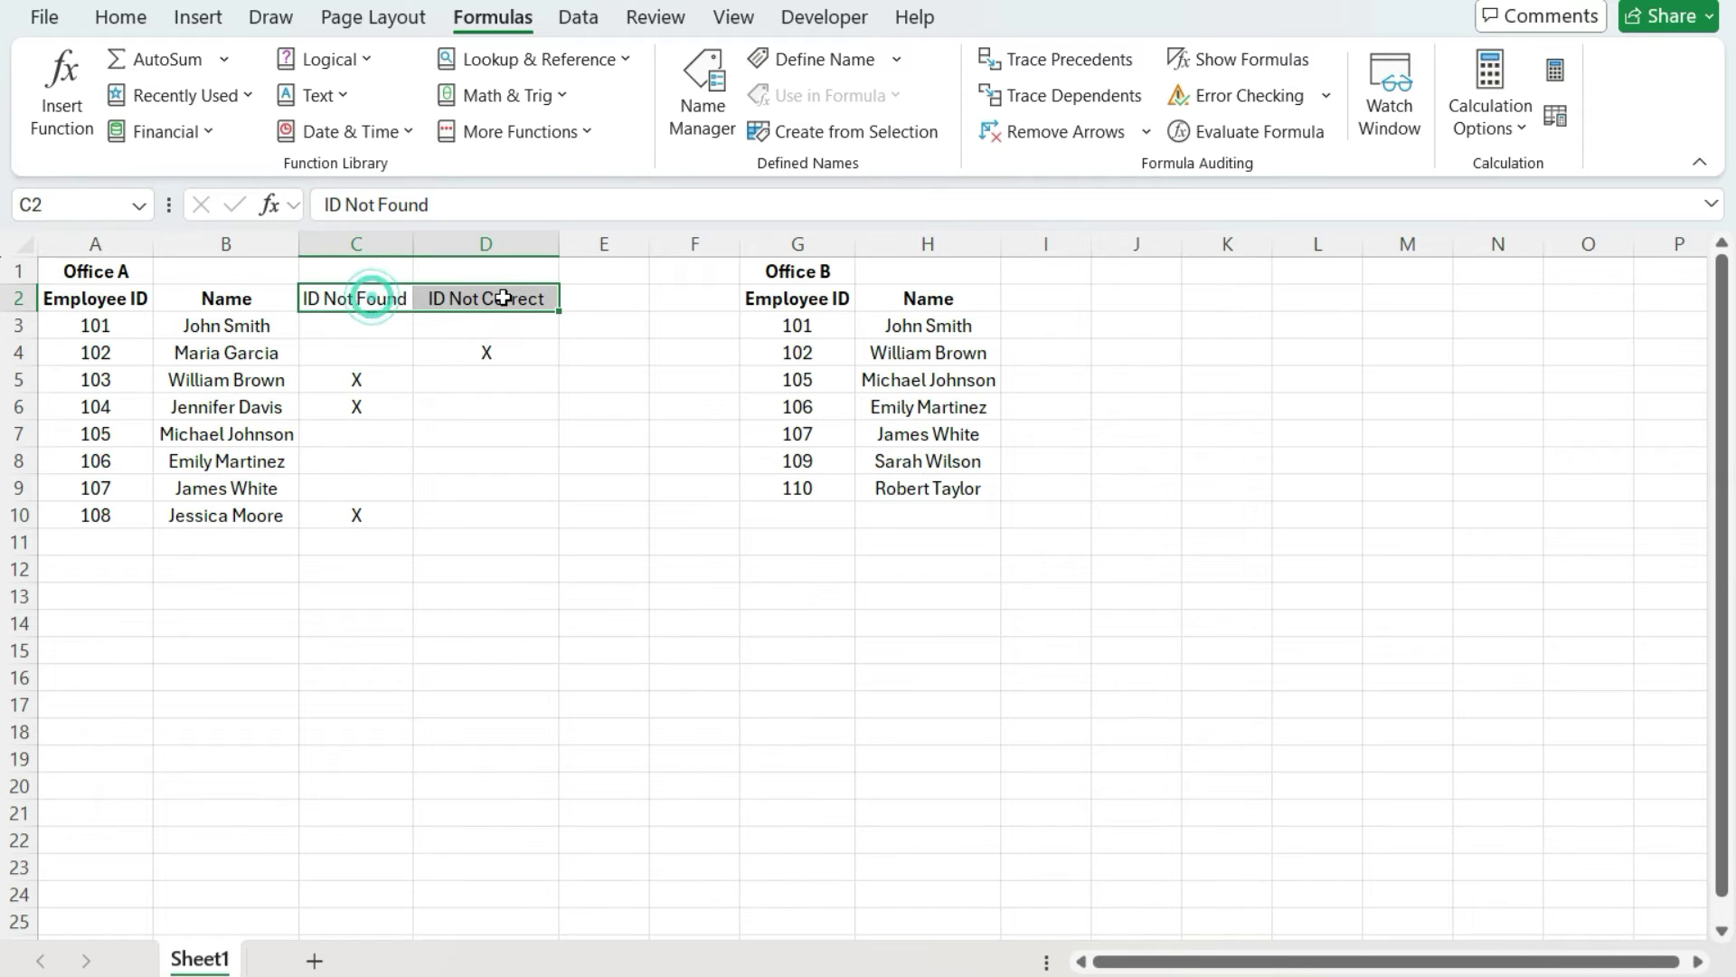
{"action": "key", "text": "ctrl+c"}
{"action": "left_click", "coordinate": [1067, 290]}
{"action": "key", "text": "ctrl+v"}
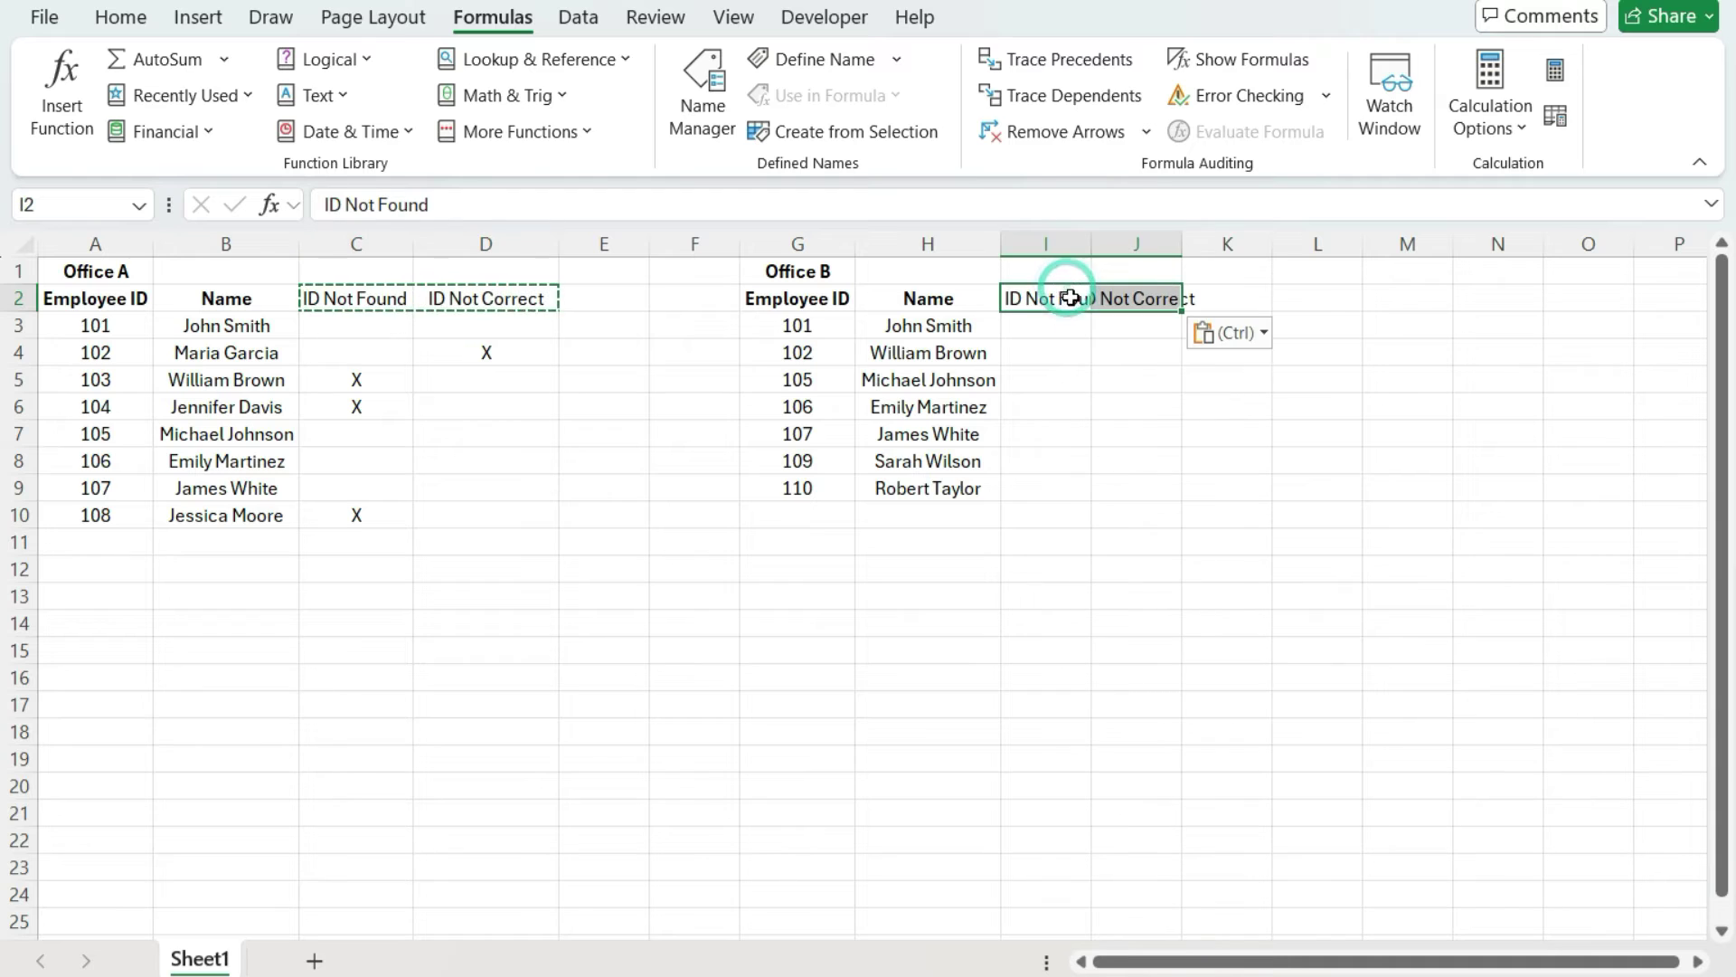
Step: Copy the full IF, ISERROR and XLOOKUP formula text from C3 into I3 with its references unchanged
{"action": "left_click", "coordinate": [333, 334]}
{"action": "left_click_drag", "start_coordinate": [934, 195], "coordinate": [13, 206]}
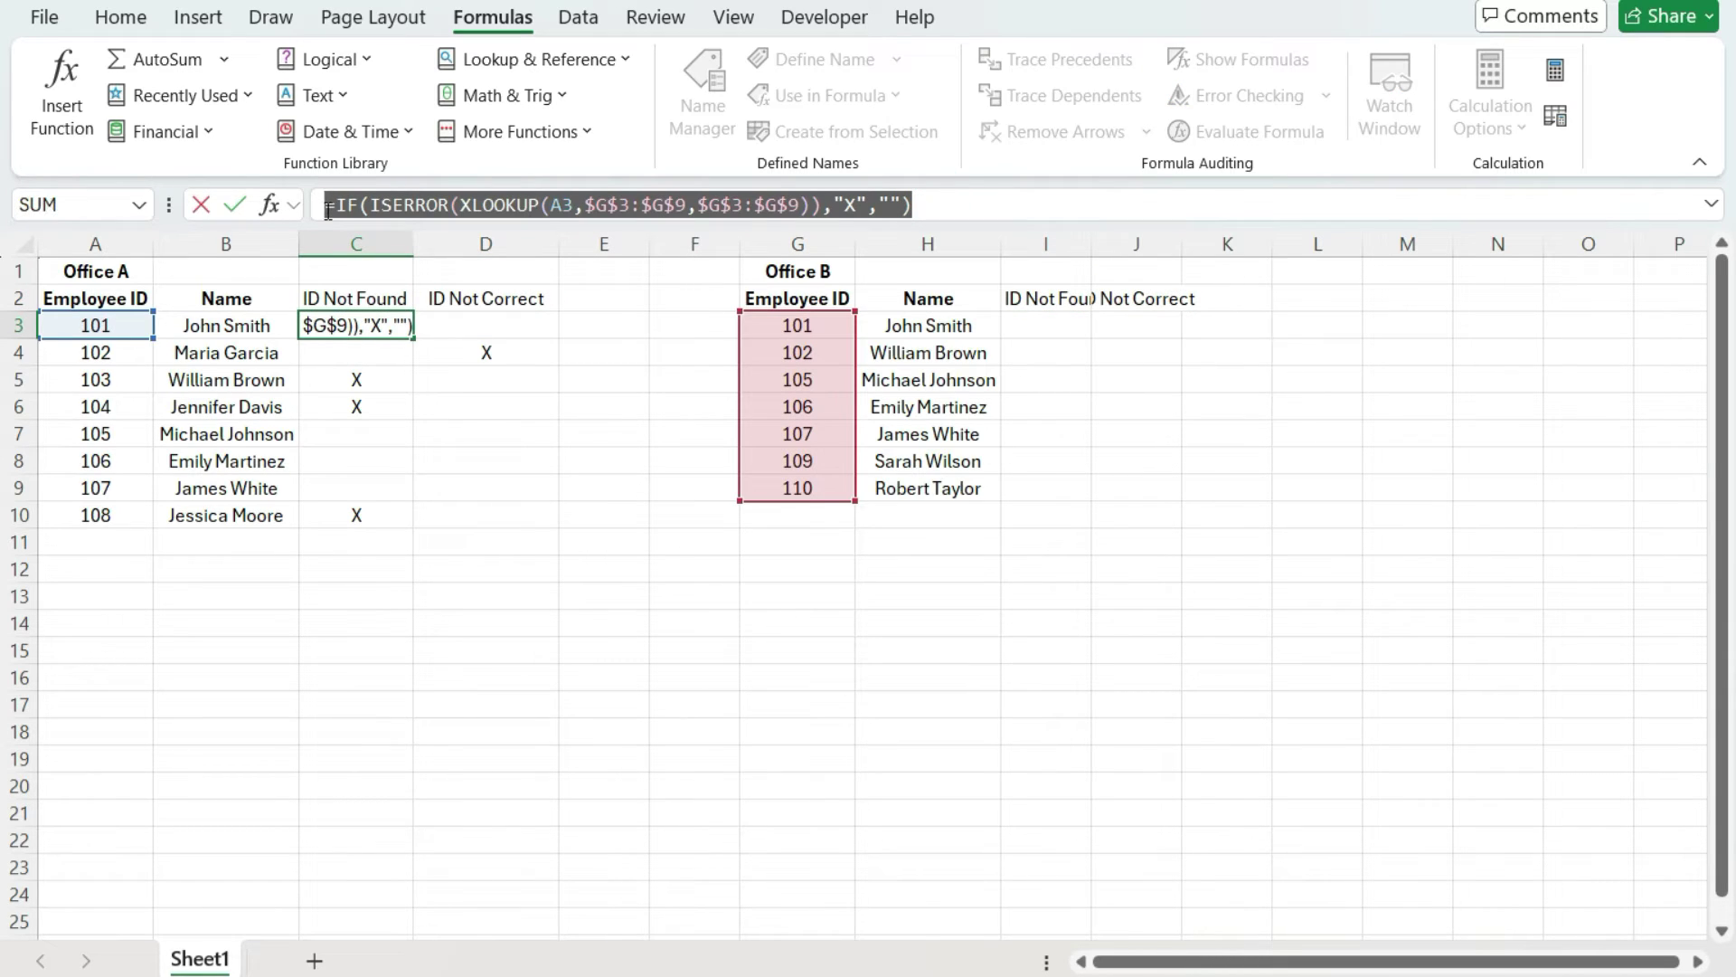
{"action": "key", "text": "Escape"}
{"action": "left_click", "coordinate": [1058, 327]}
{"action": "left_click", "coordinate": [945, 206]}
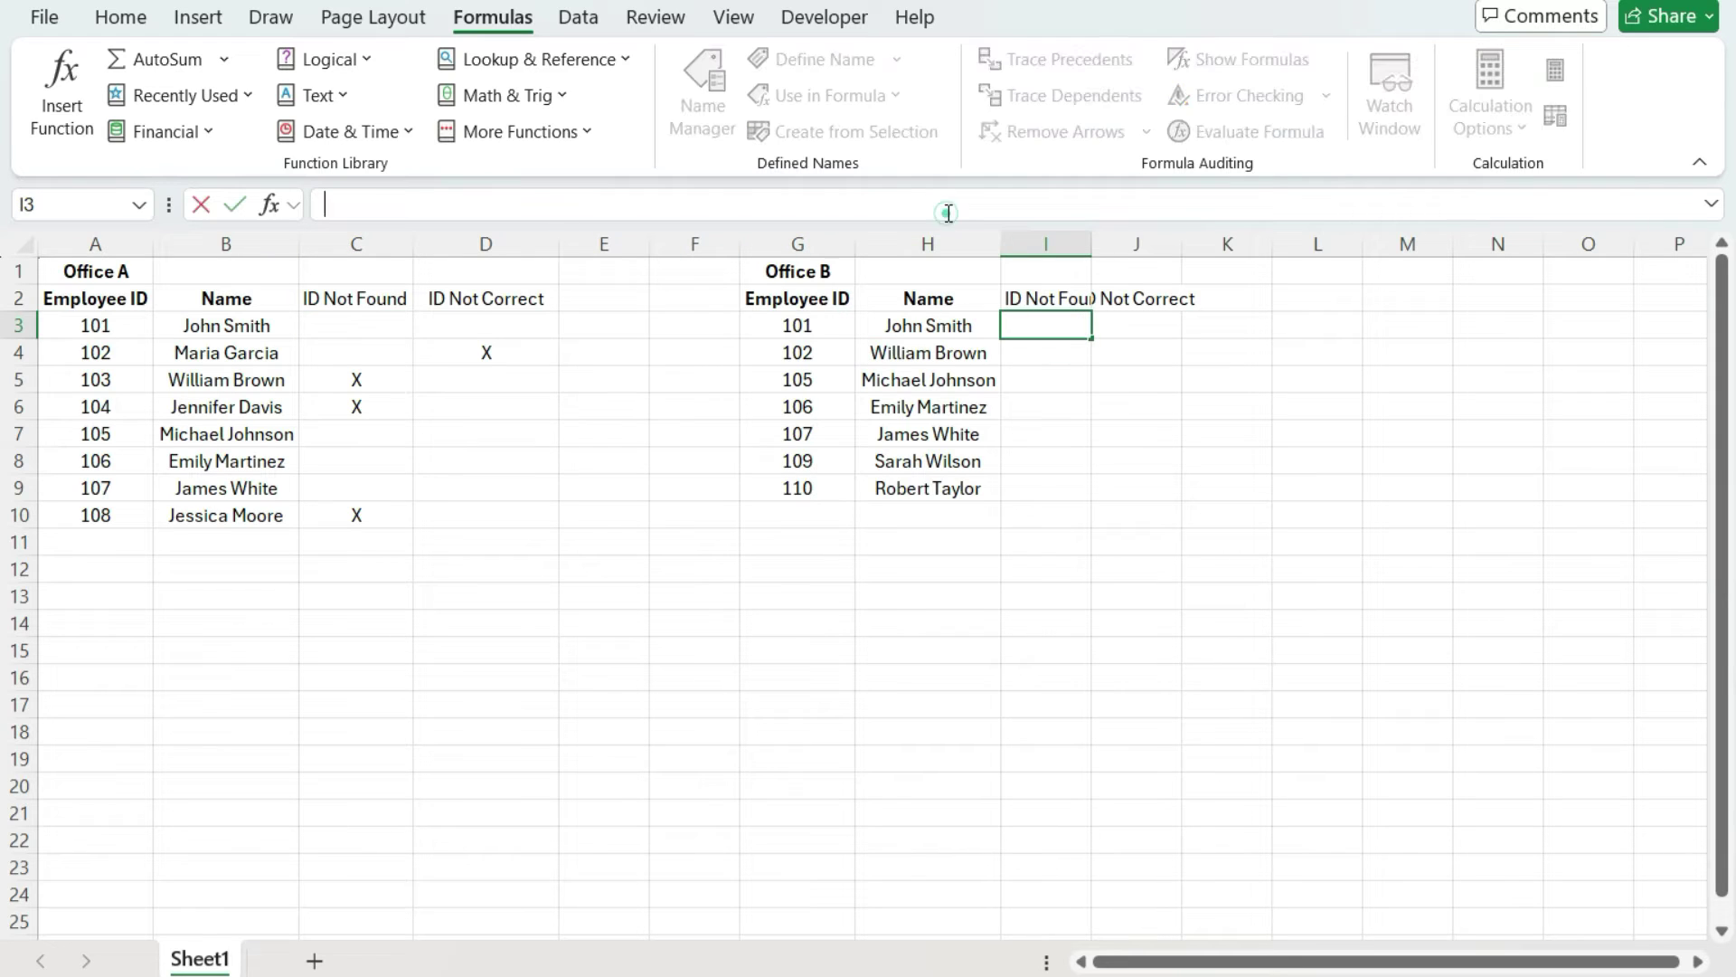
{"action": "key", "text": "ctrl+v"}
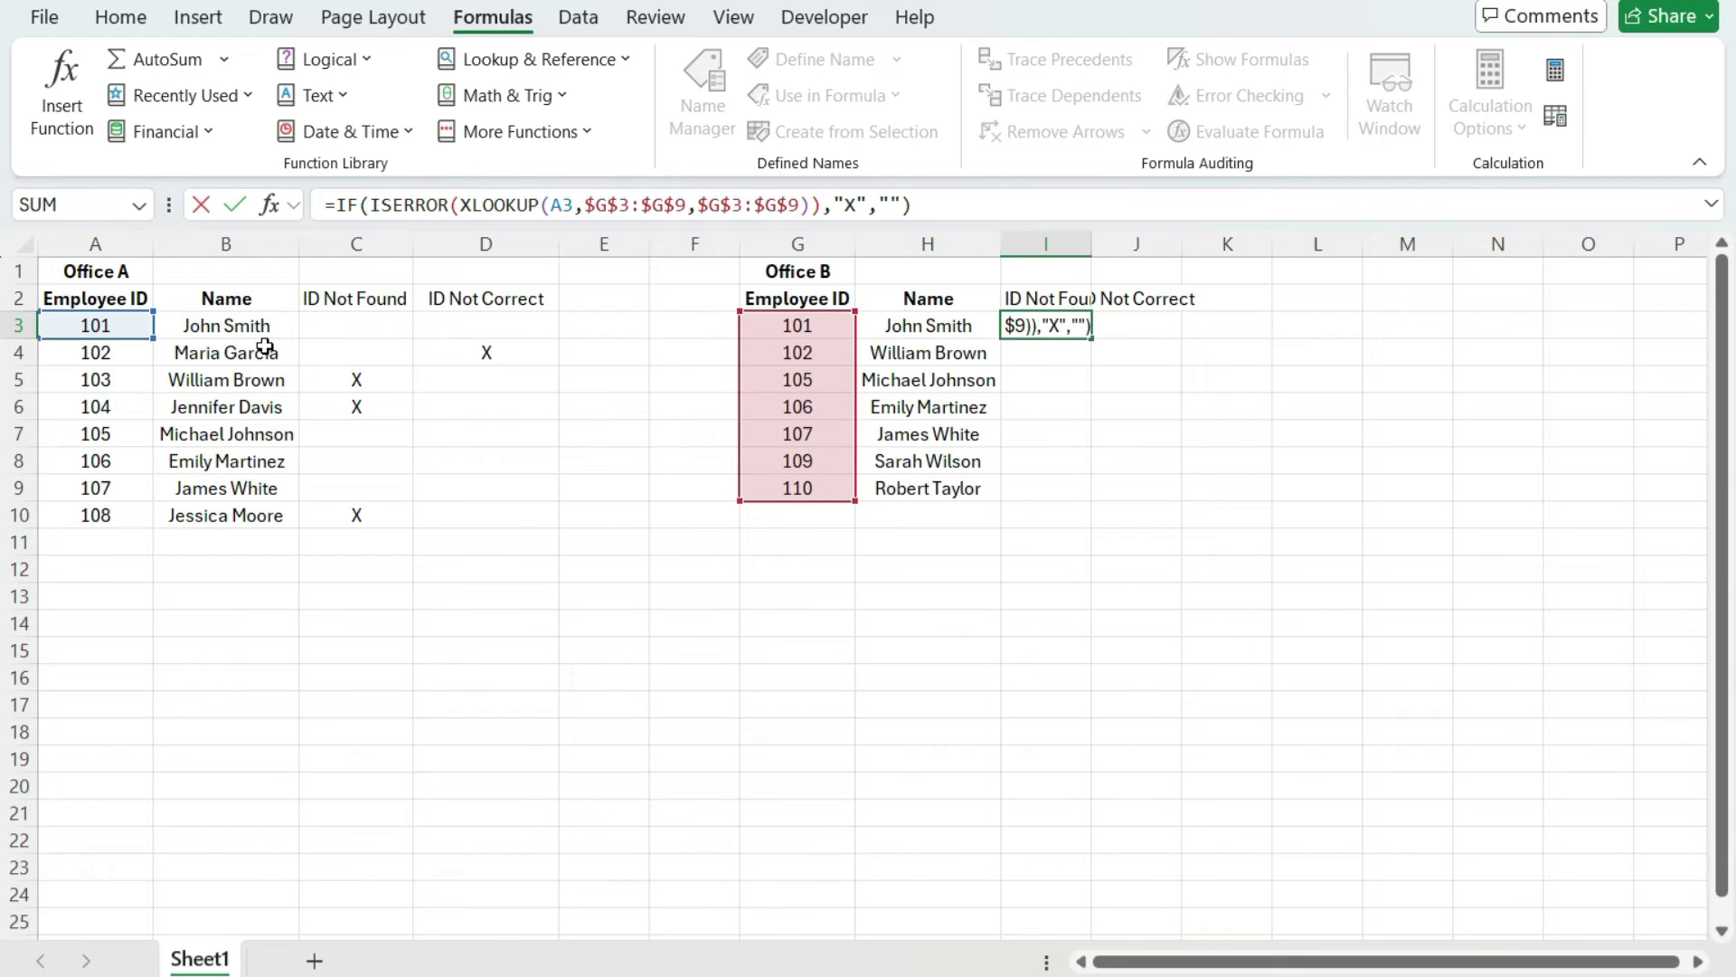
Step: Change the I3 formula to look up G3 with $A$3:$A$10 as both the lookup and return array, and enter it
{"action": "left_click_drag", "start_coordinate": [131, 338], "coordinate": [116, 425]}
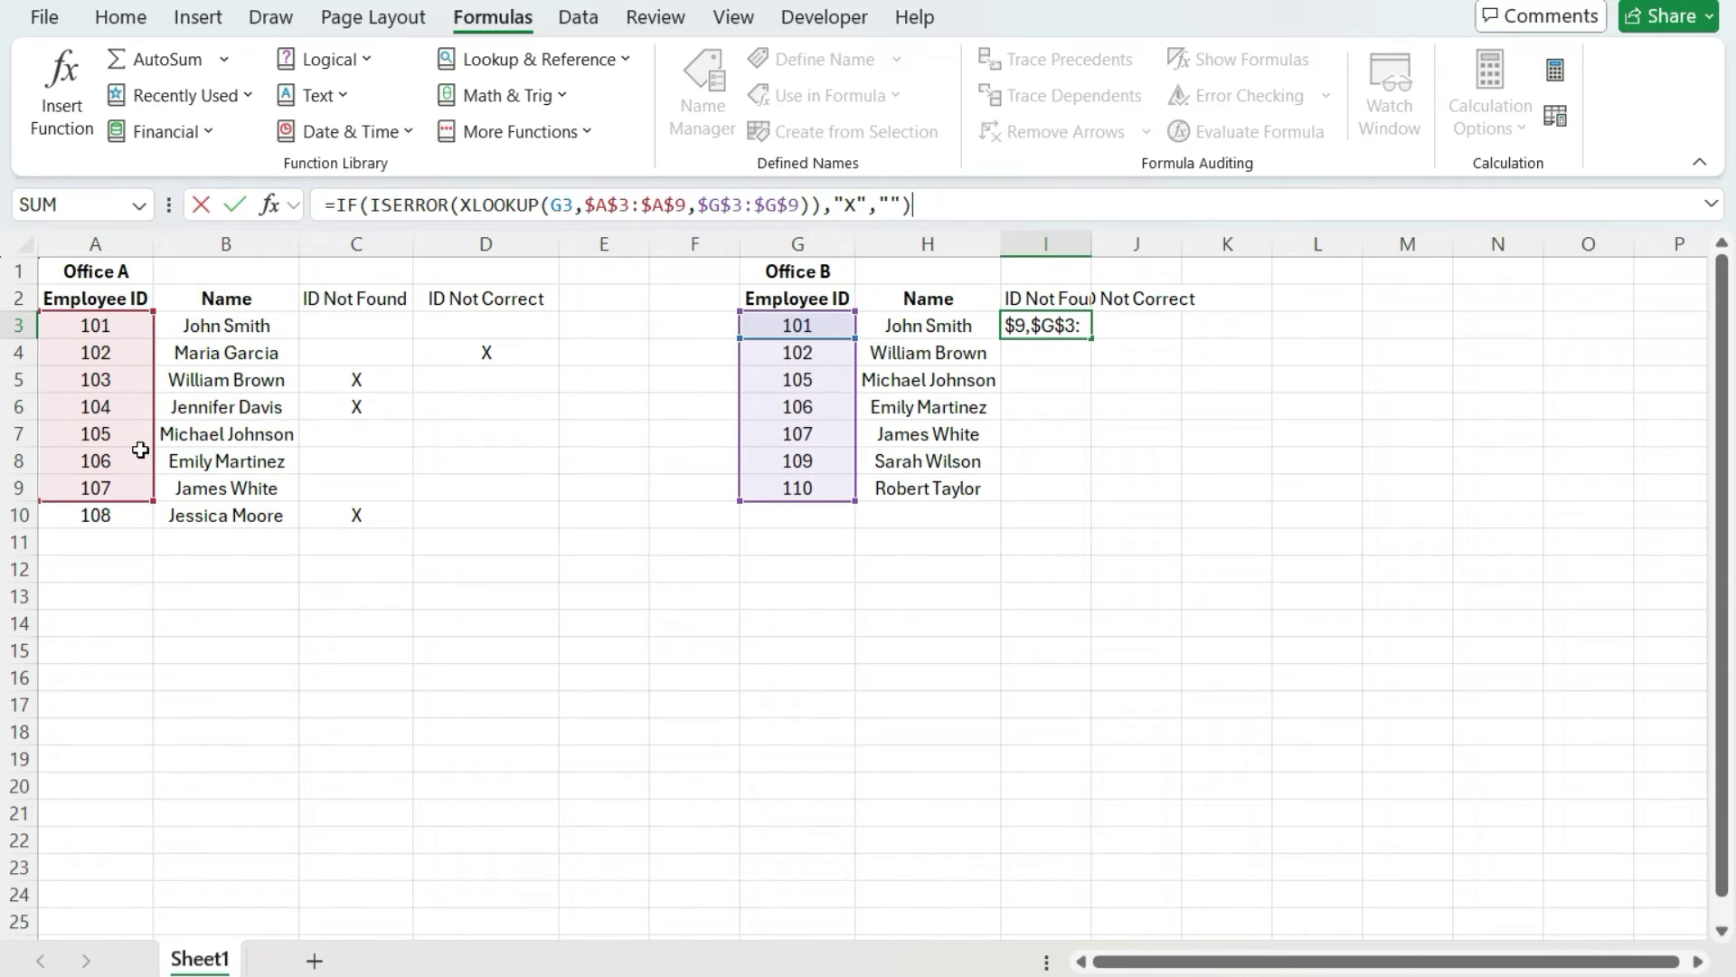
{"action": "left_click_drag", "start_coordinate": [153, 500], "coordinate": [153, 526]}
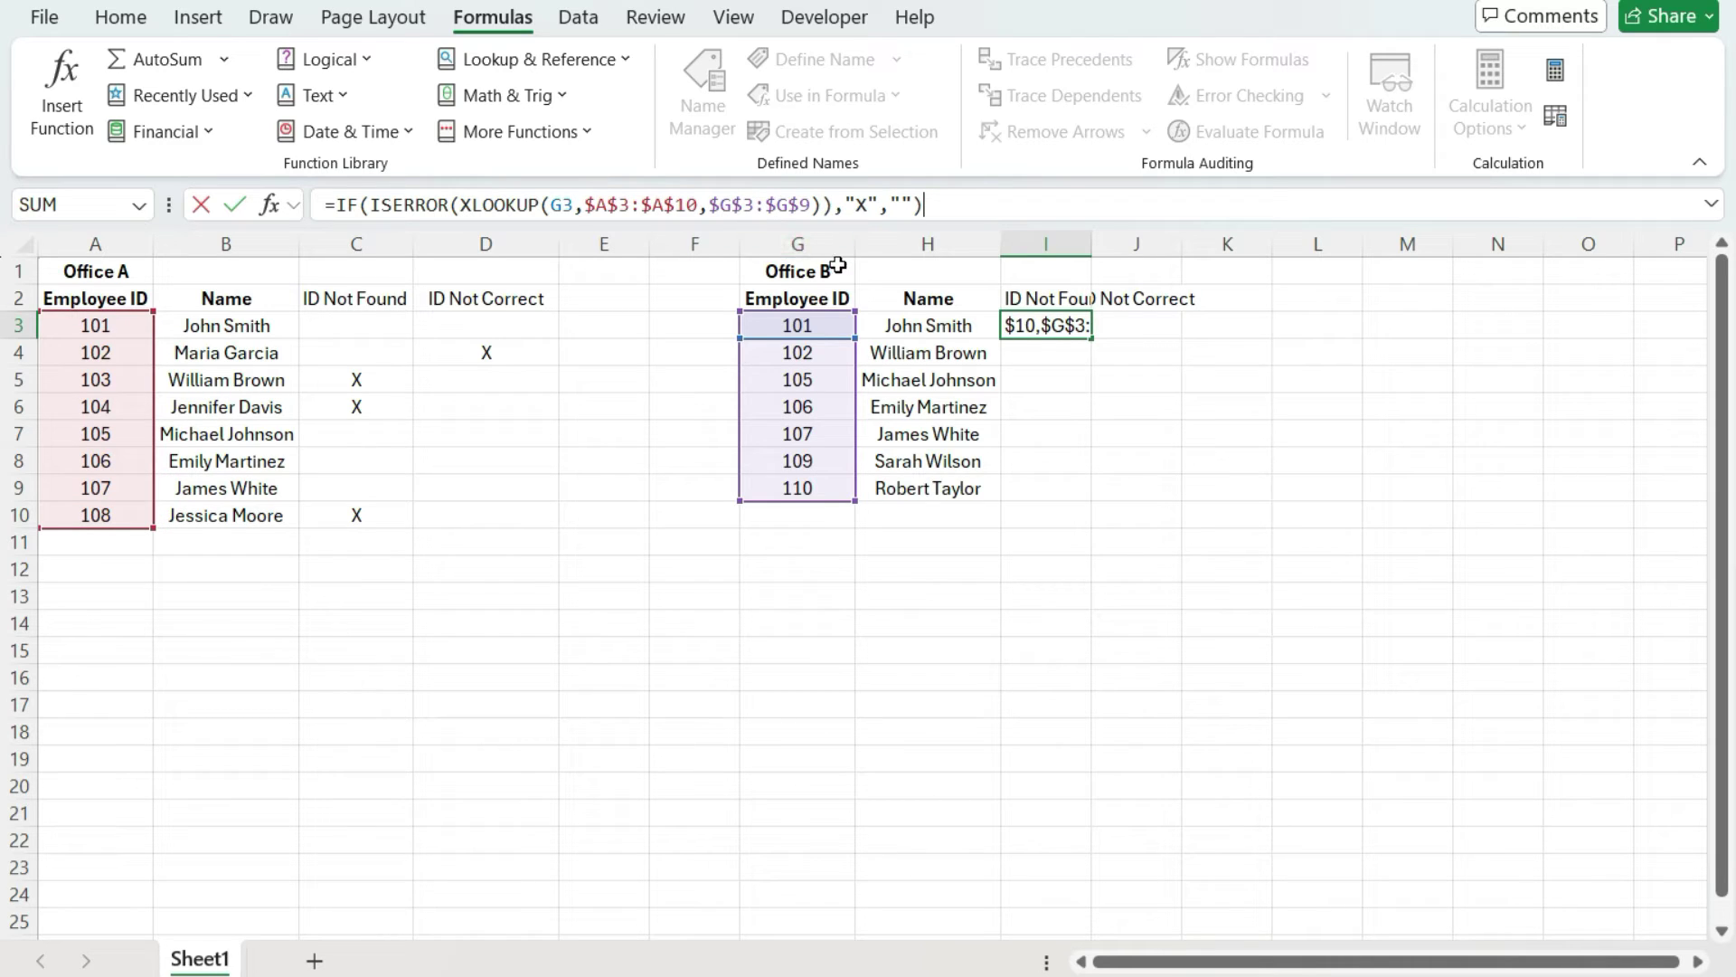
{"action": "left_click_drag", "start_coordinate": [854, 377], "coordinate": [124, 388]}
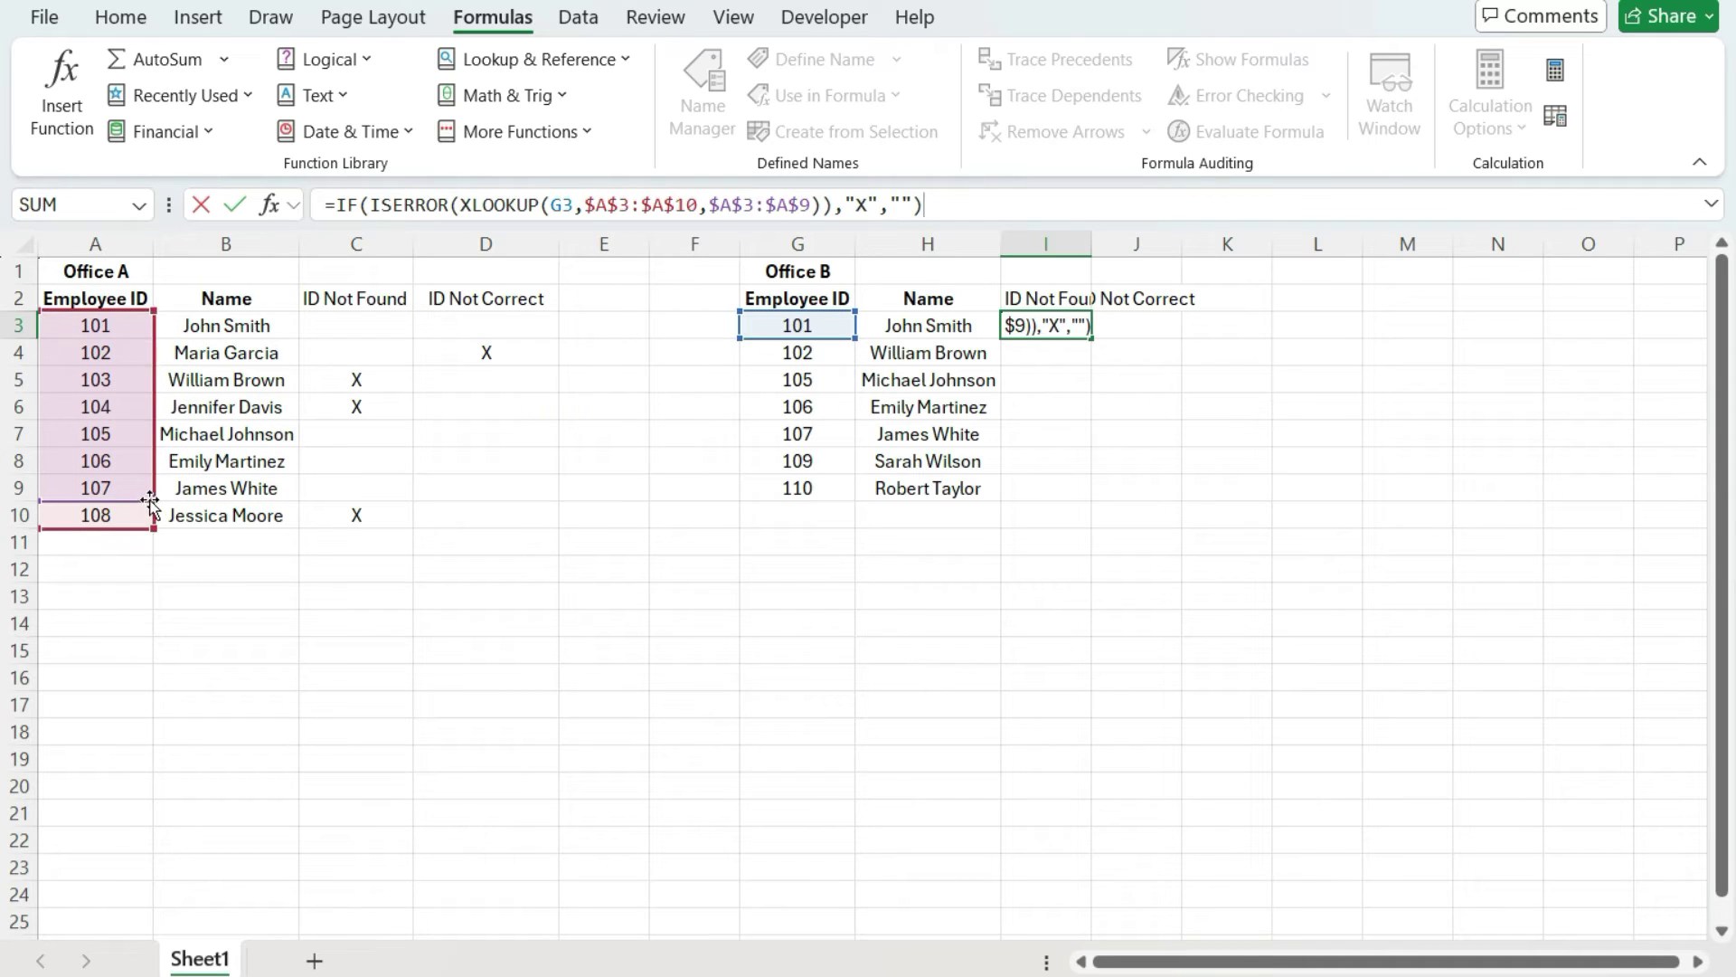
{"action": "left_click", "coordinate": [810, 204]}
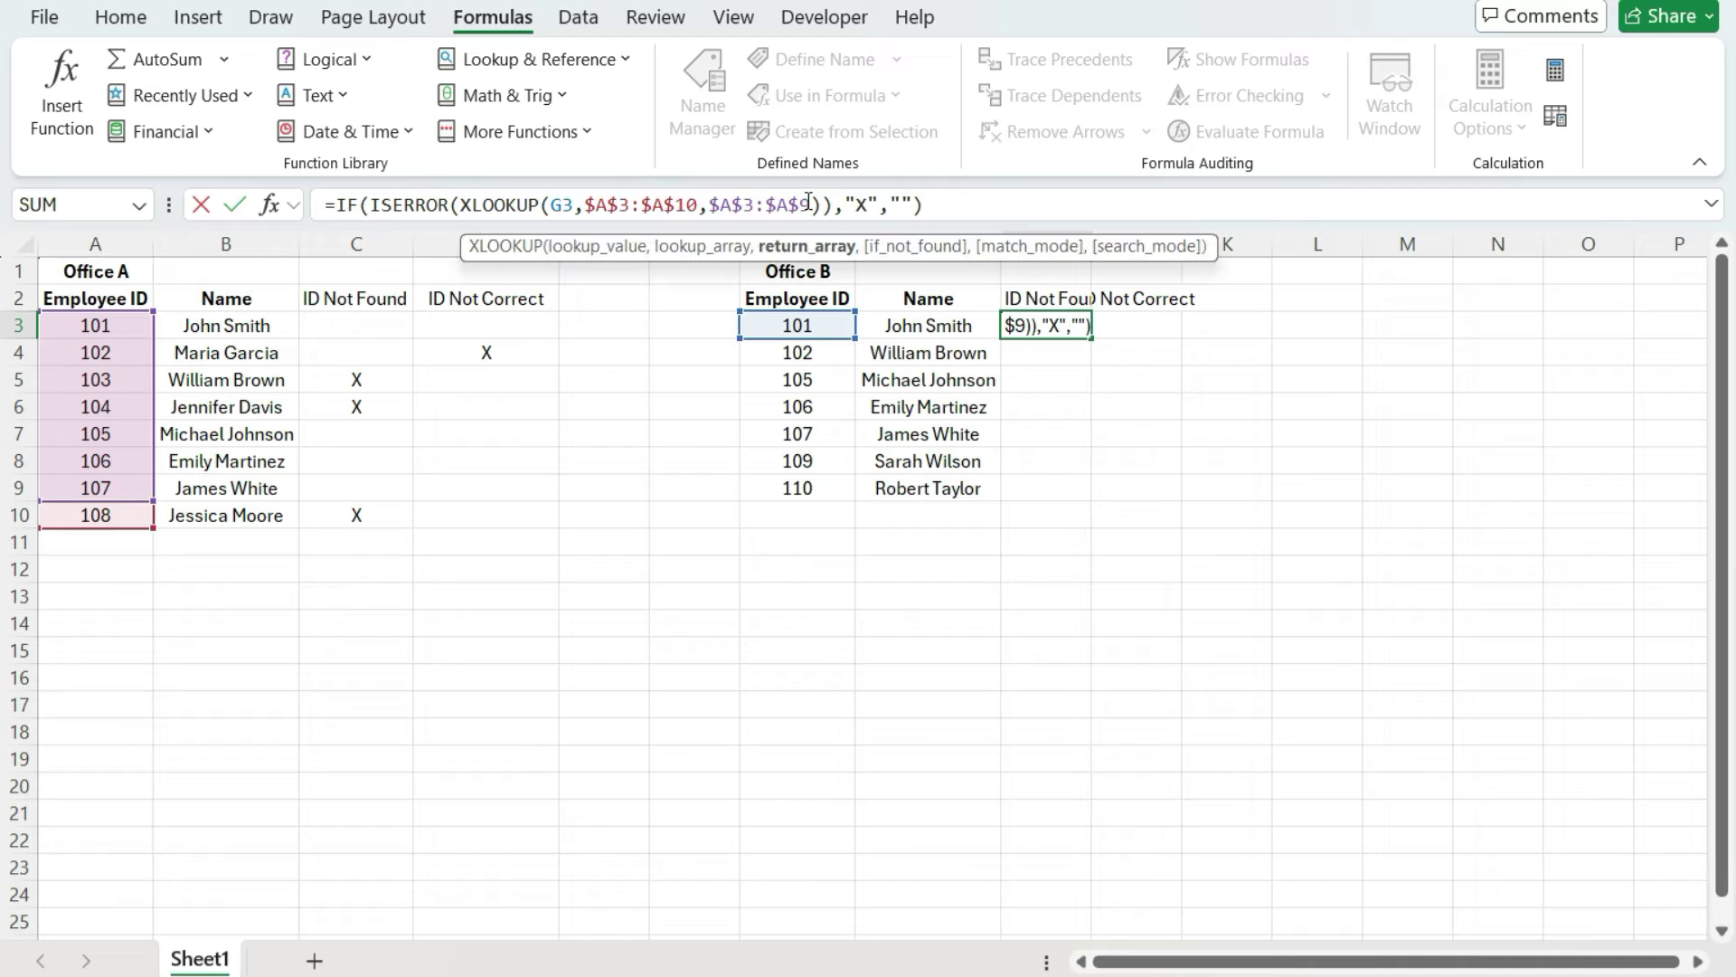
{"action": "key", "text": "BackSpace"}
{"action": "type", "text": "10"}
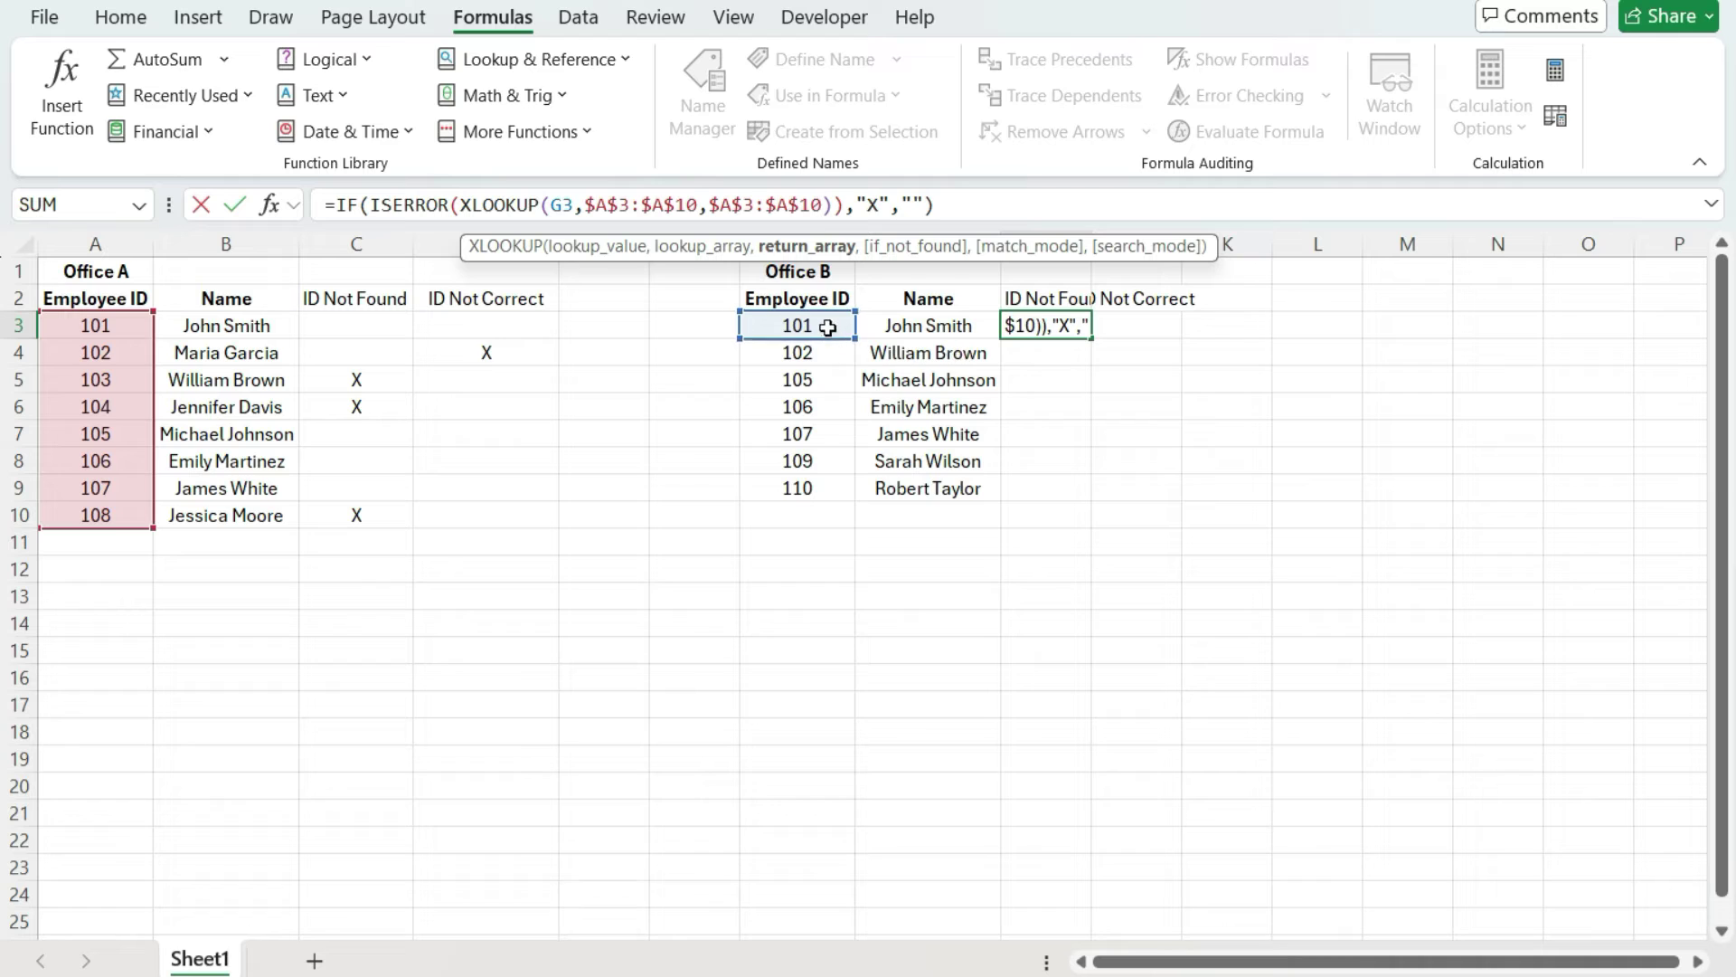
{"action": "key", "text": "Return"}
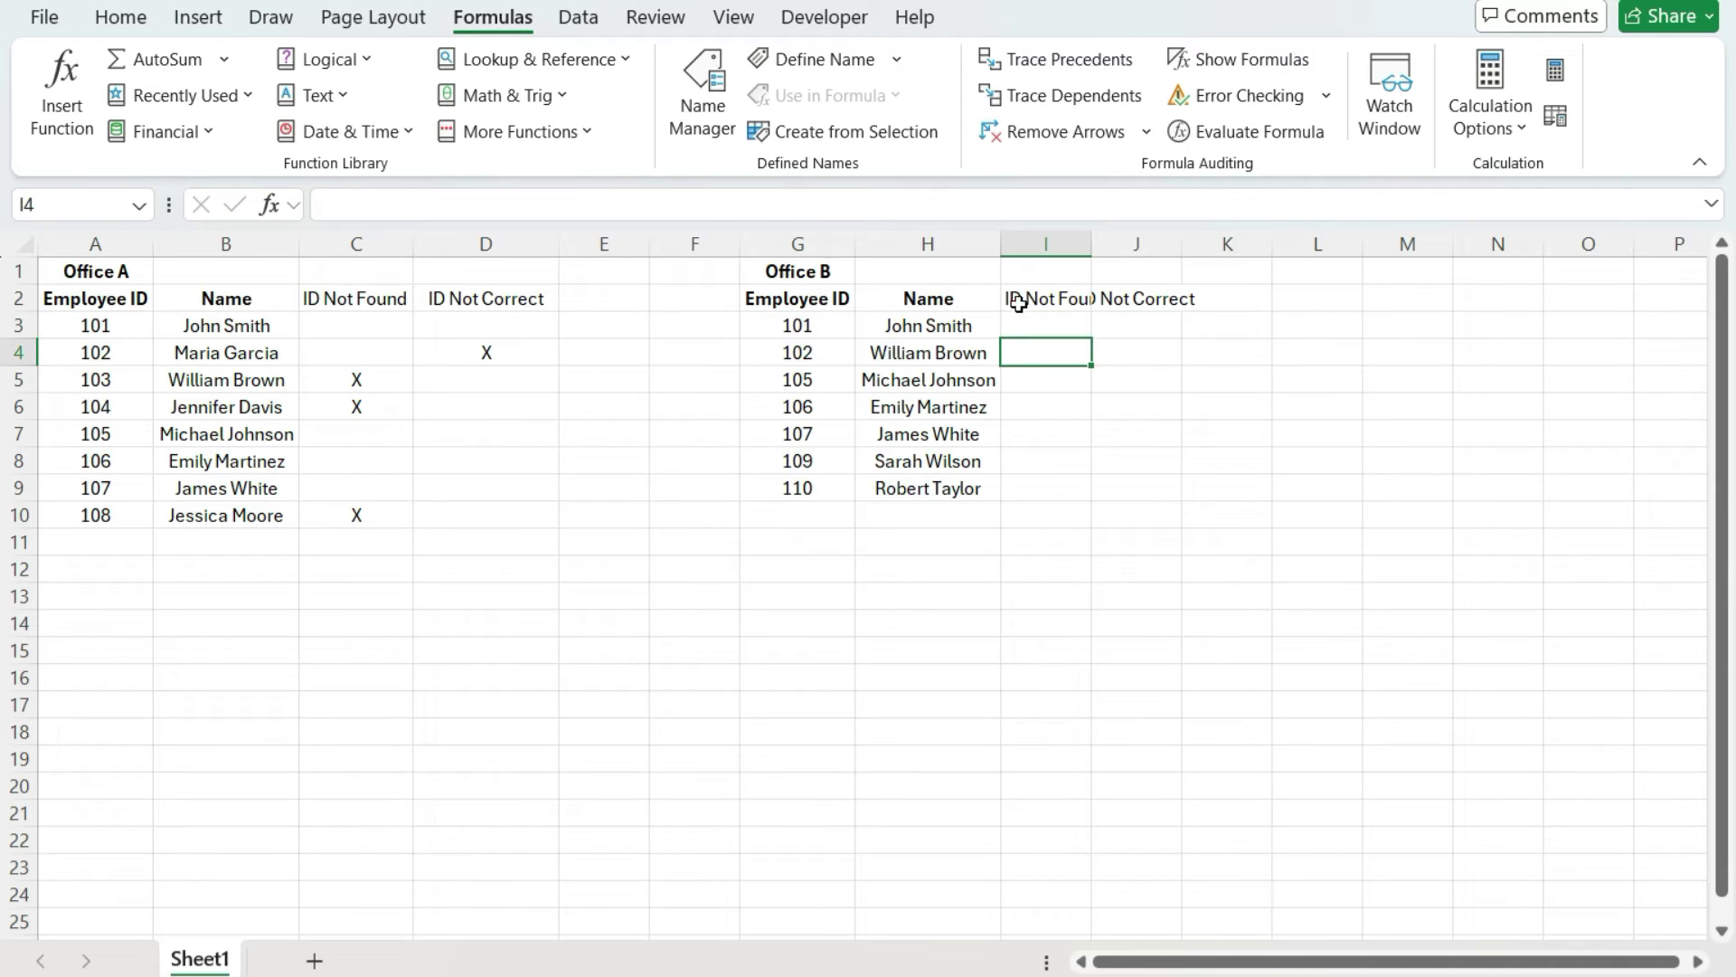
Step: Fill the "ID Not Found" formula from I3 down to I9 and check the flagged Office B rows
{"action": "left_click", "coordinate": [1073, 327]}
{"action": "double_click", "coordinate": [1092, 338]}
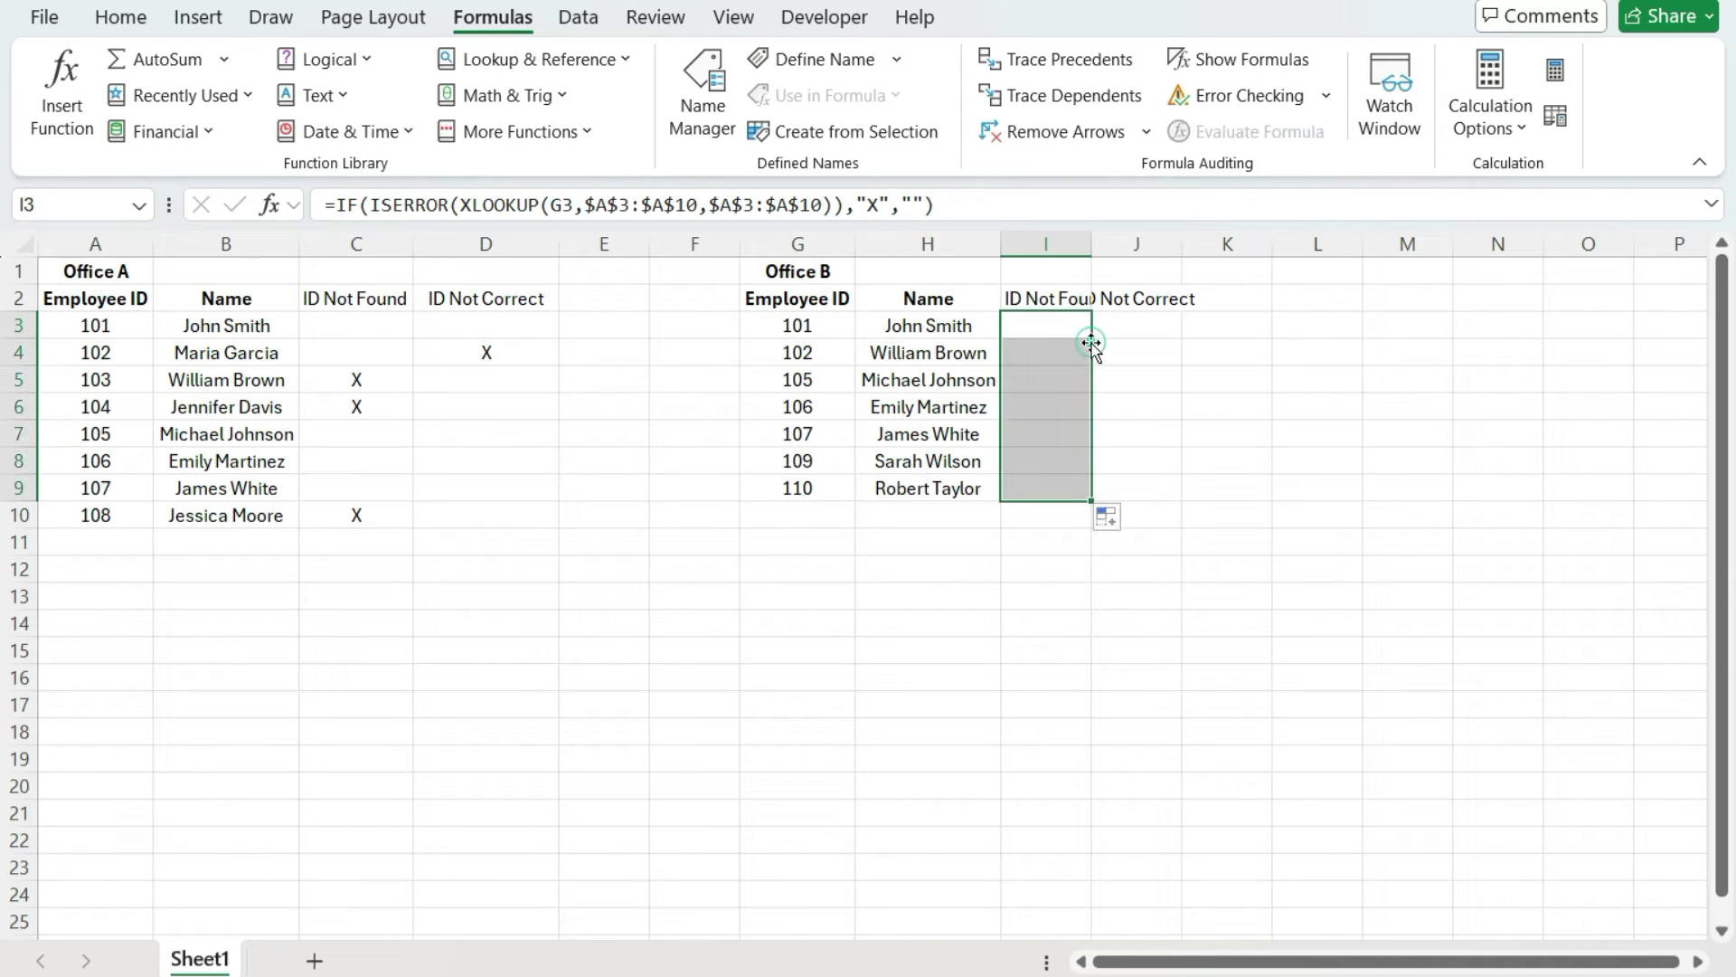
{"action": "left_click", "coordinate": [1029, 458]}
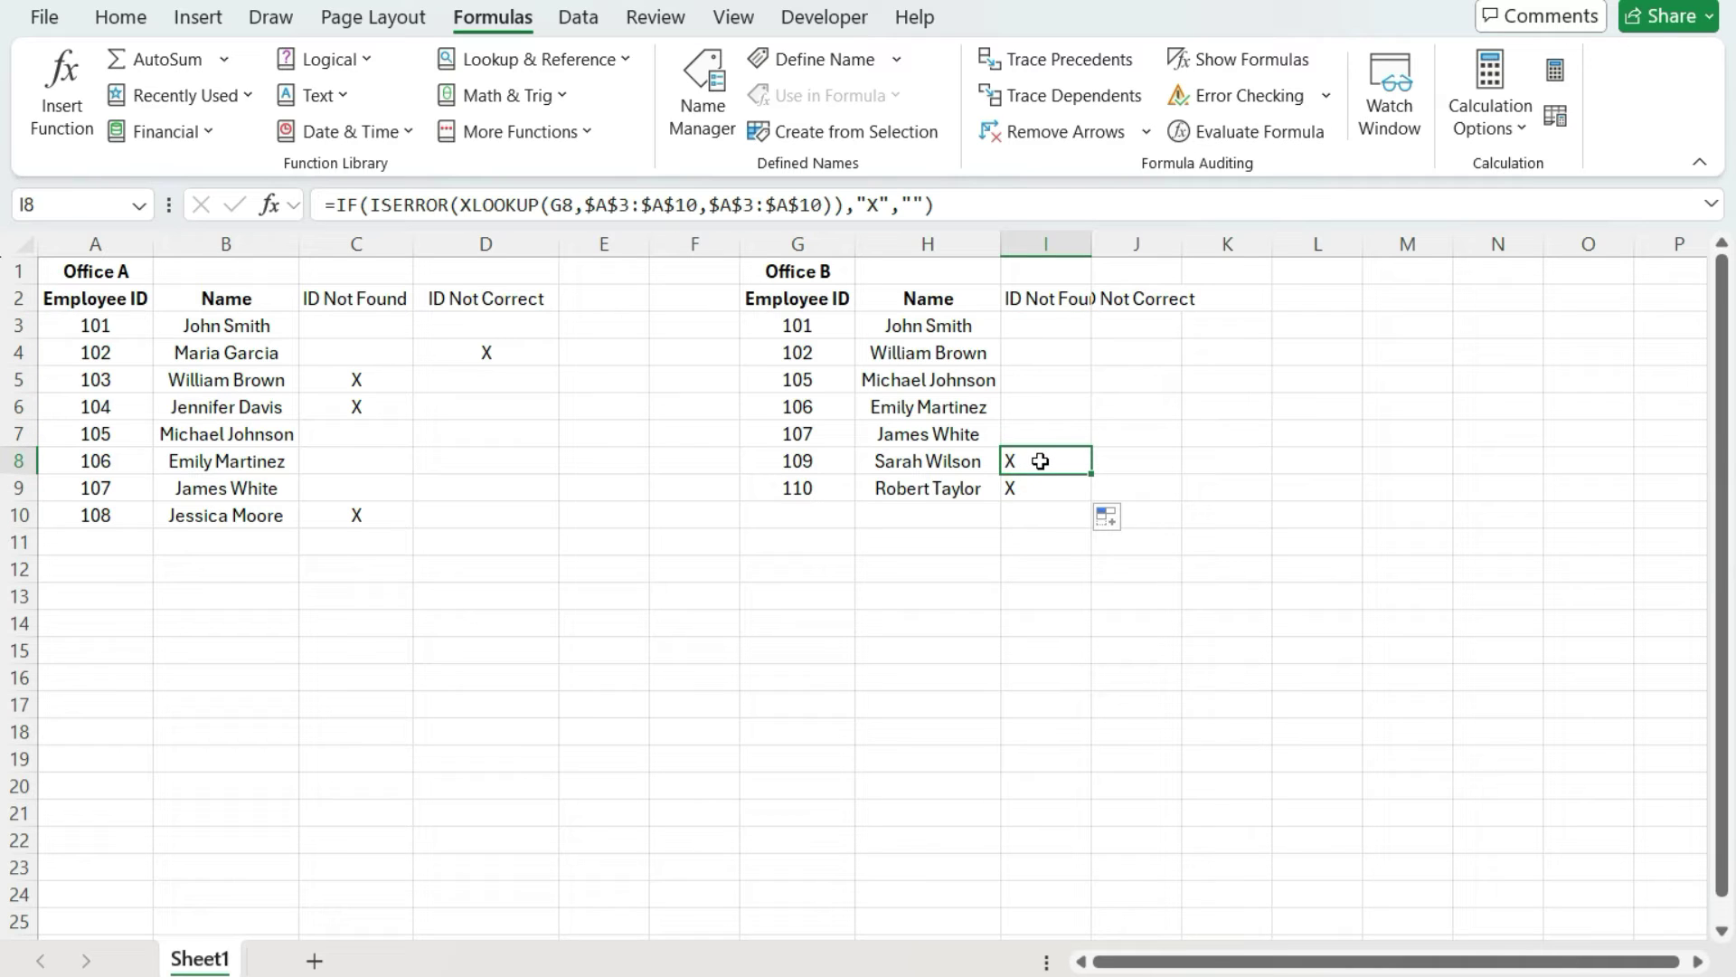
{"action": "left_click_drag", "start_coordinate": [1039, 460], "coordinate": [1043, 488]}
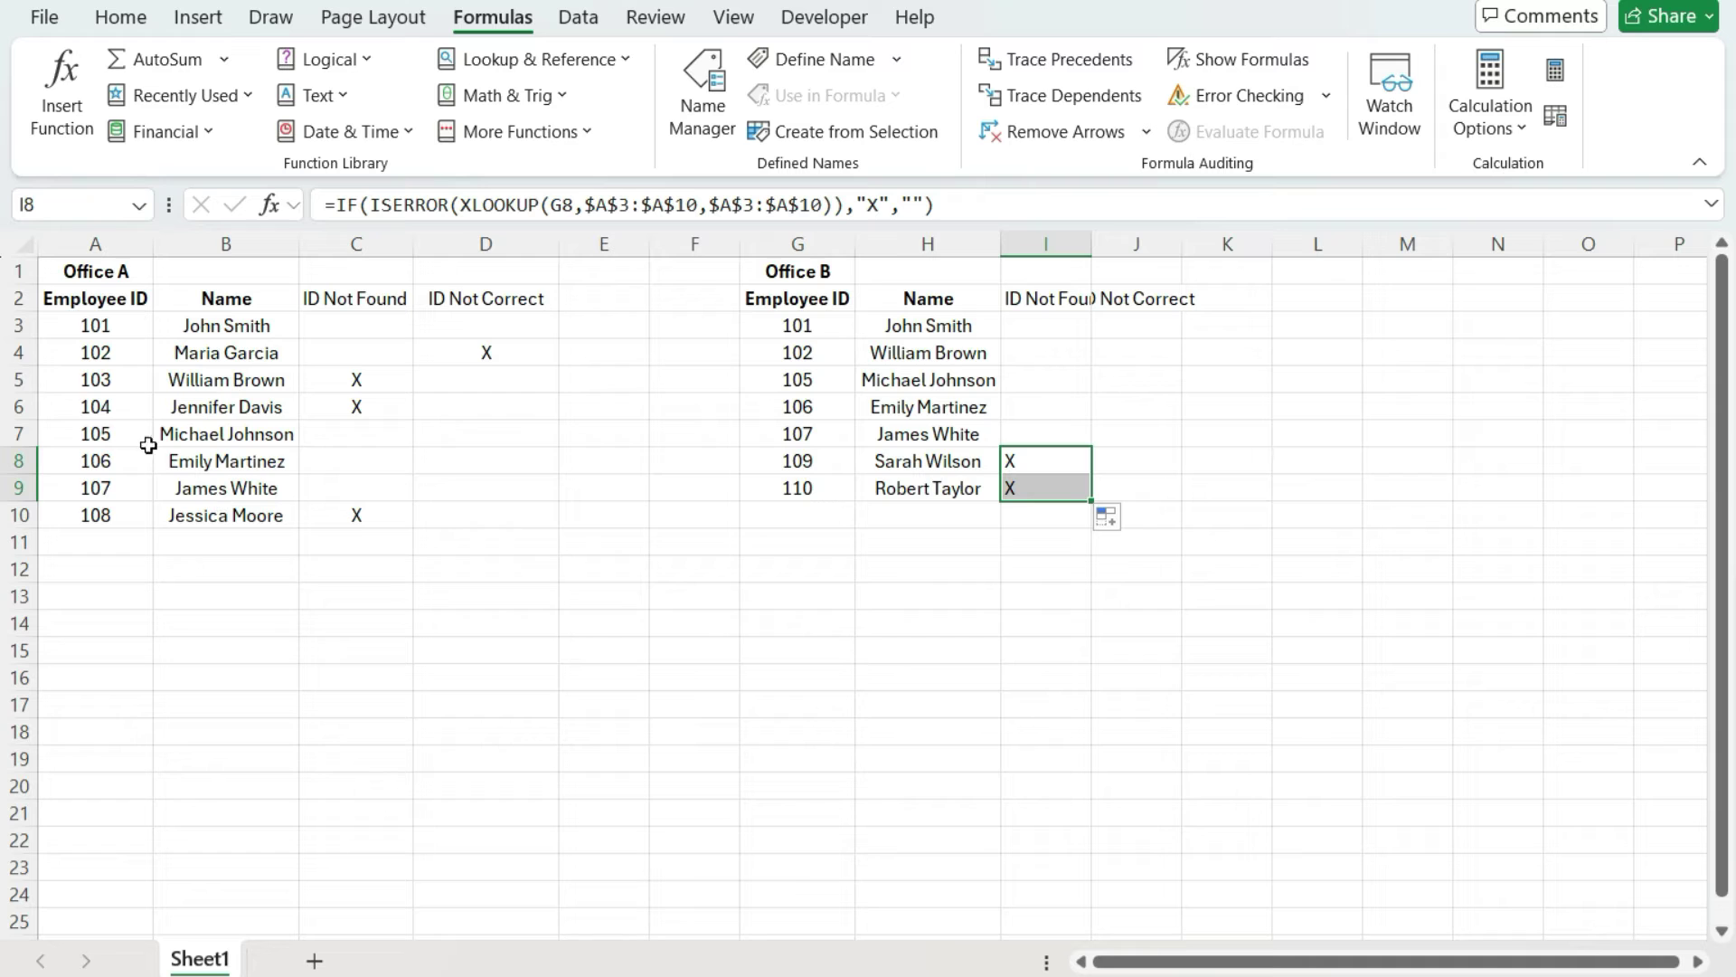
Step: Center column I horizontally and auto-fit its width to the "ID Not Found" header
{"action": "left_click", "coordinate": [1046, 244]}
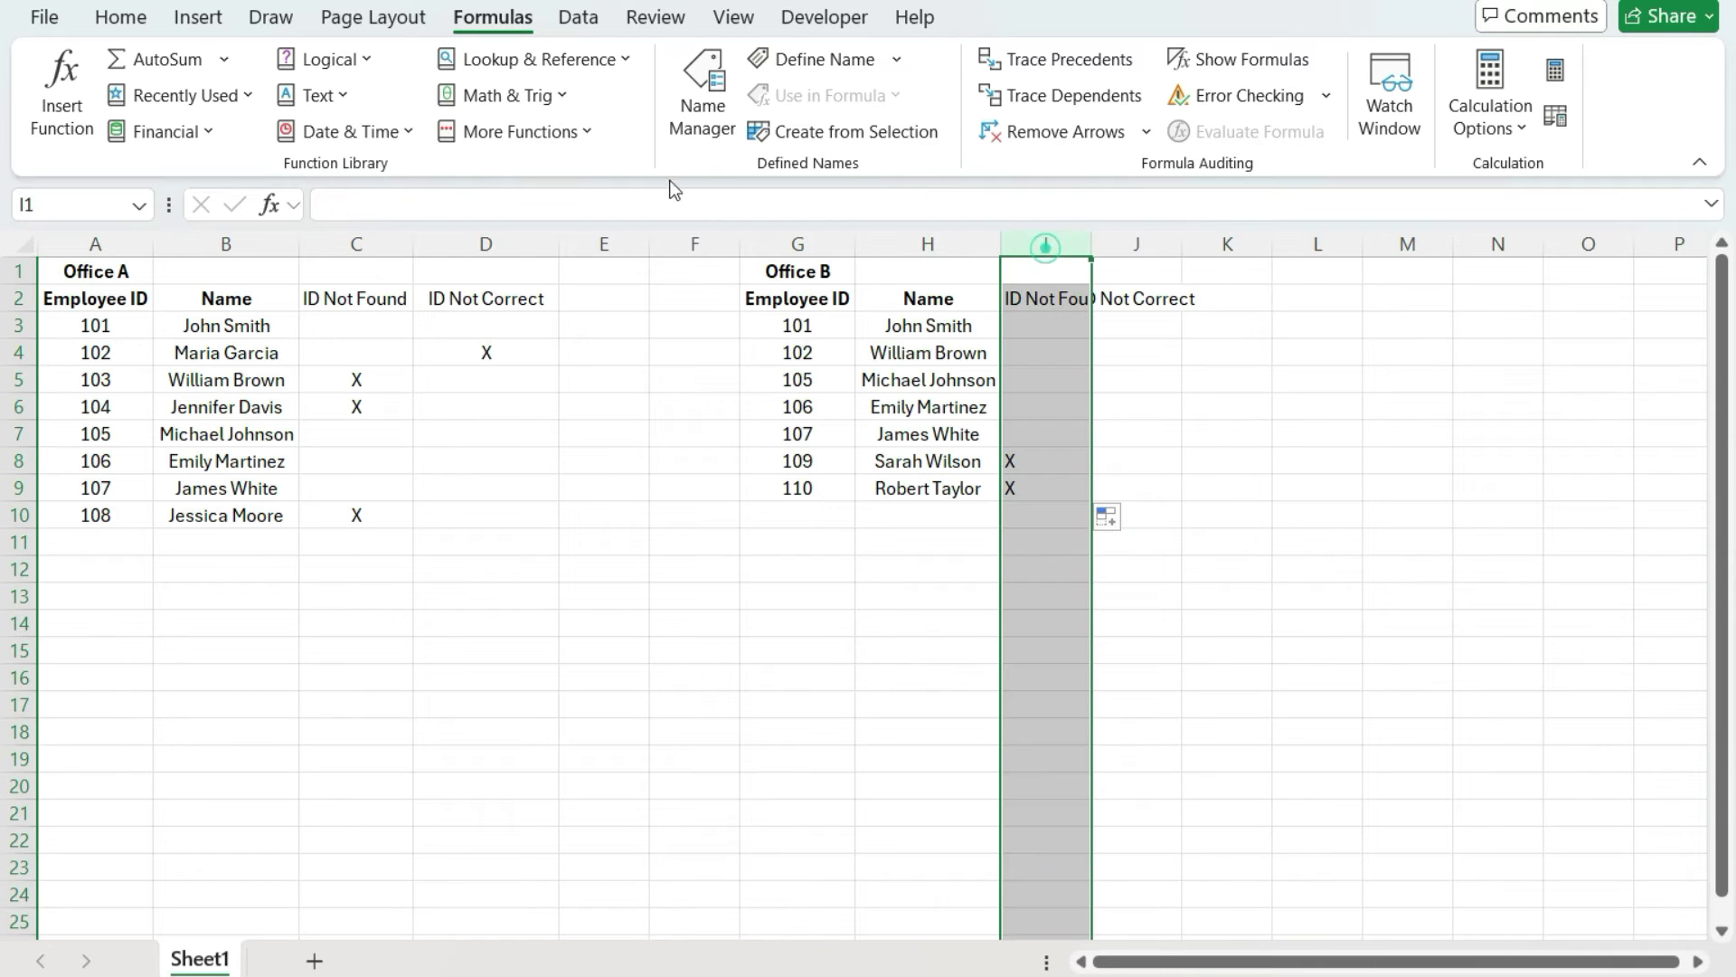
{"action": "left_click", "coordinate": [120, 17]}
{"action": "left_click", "coordinate": [554, 115]}
{"action": "double_click", "coordinate": [1092, 244]}
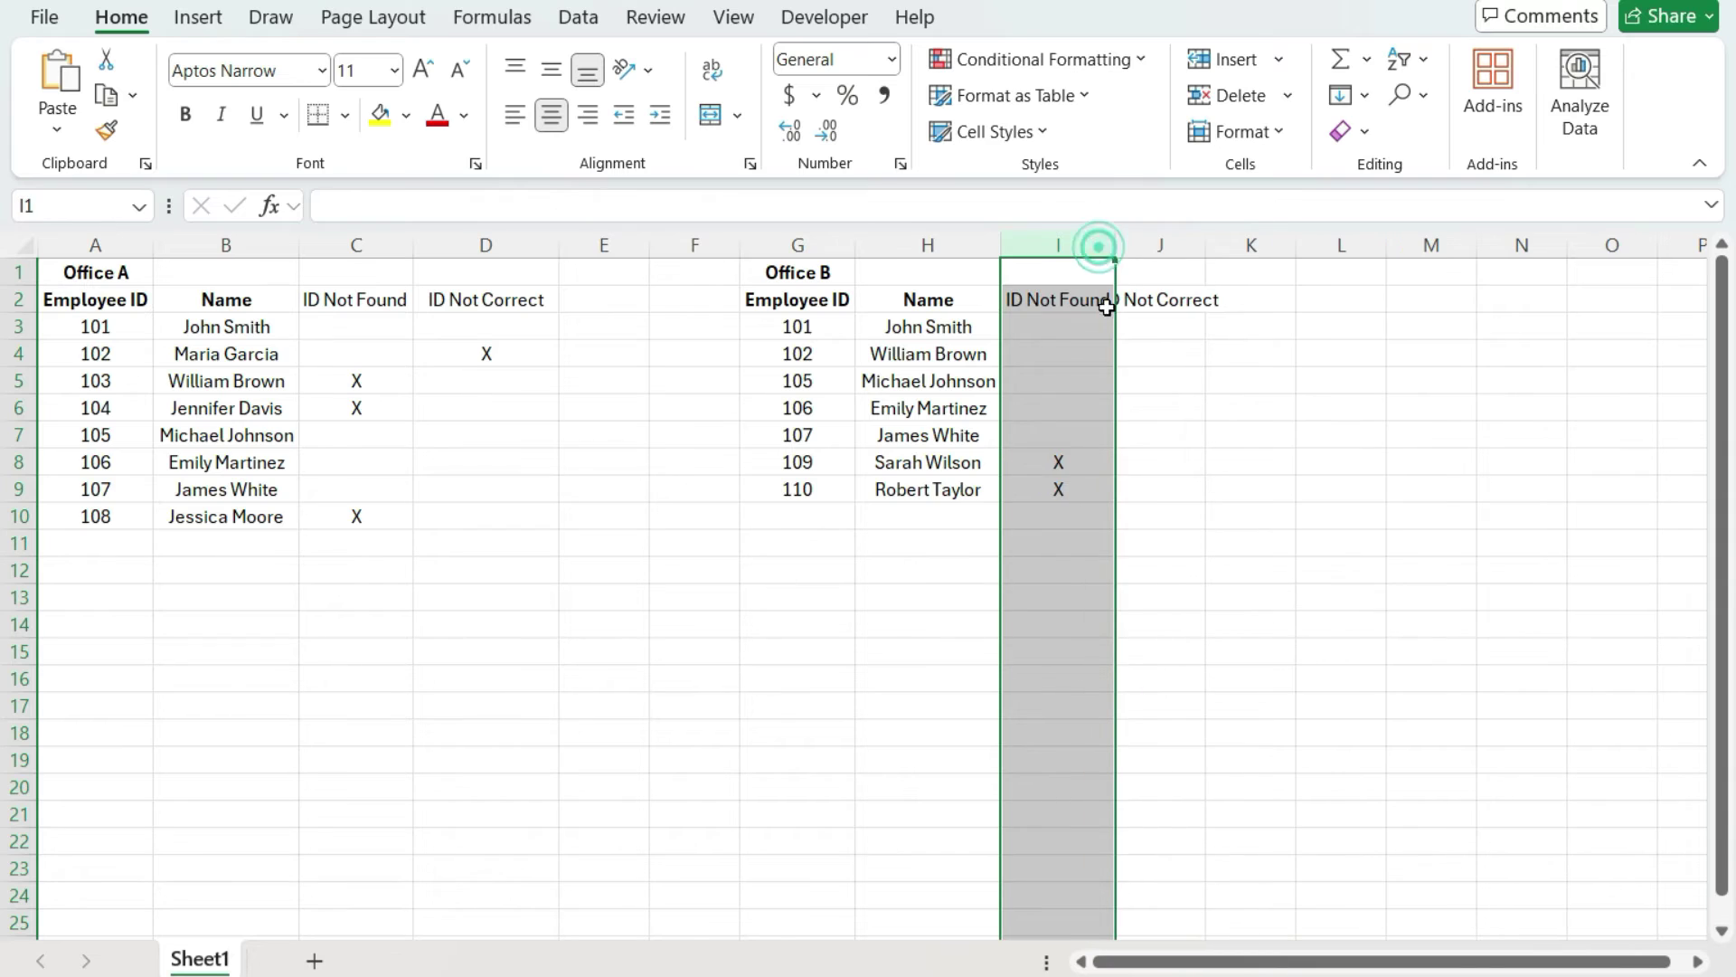
{"action": "left_click", "coordinate": [1084, 303]}
{"action": "left_click", "coordinate": [1084, 303]}
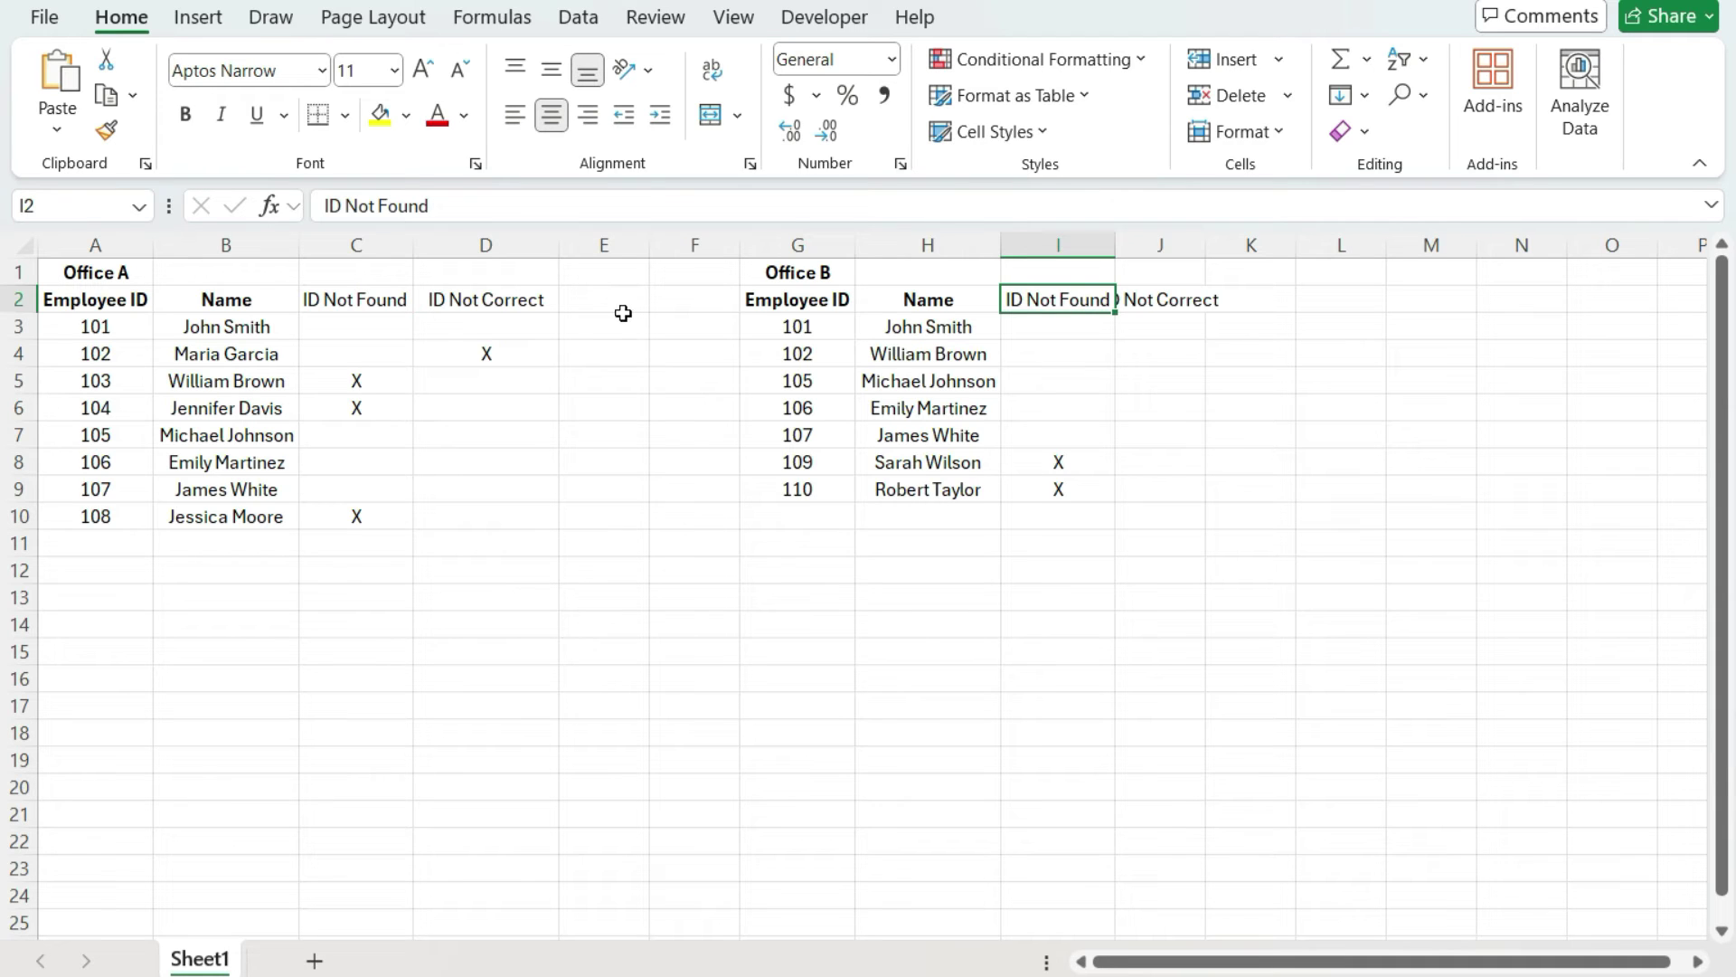
Step: Copy the "ID Not Correct" formula from D3 to J3 and auto-fit the width of column J
{"action": "left_click", "coordinate": [526, 298]}
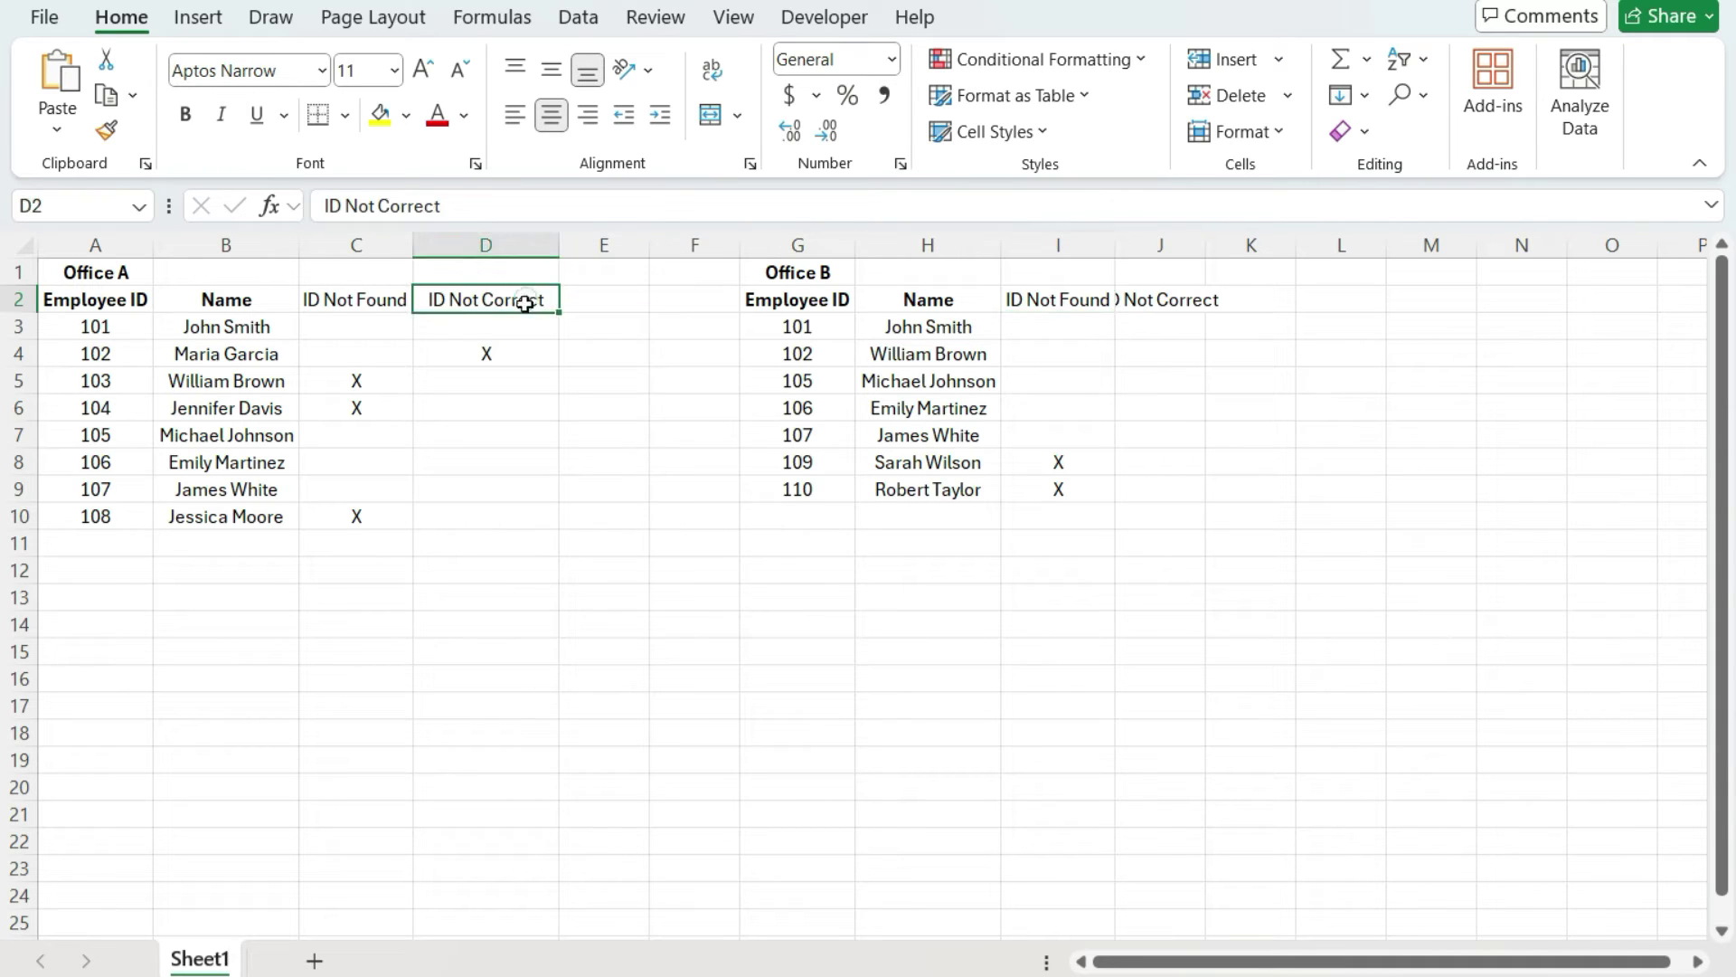
{"action": "left_click", "coordinate": [520, 325]}
{"action": "key", "text": "ctrl+c"}
{"action": "left_click", "coordinate": [1169, 321]}
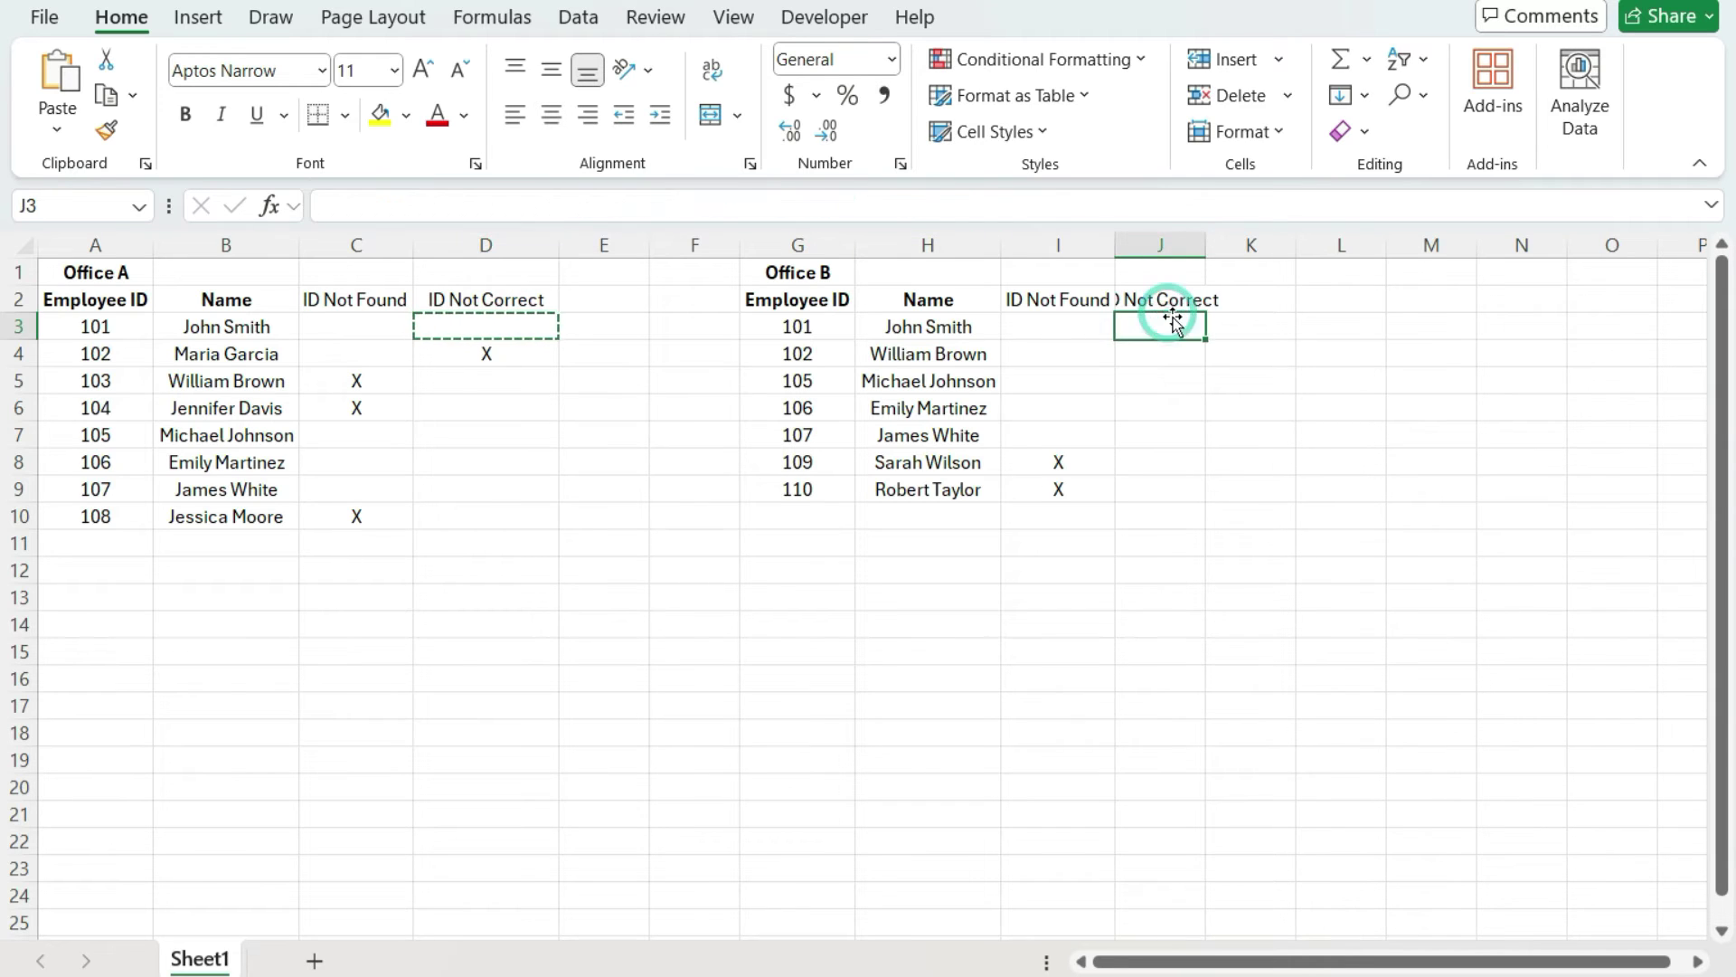
{"action": "key", "text": "ctrl+v"}
{"action": "double_click", "coordinate": [1205, 244]}
Step: Change the J3 formula's VLOOKUP table range to $A$3:$B$10 and enter it
{"action": "left_click", "coordinate": [1068, 215]}
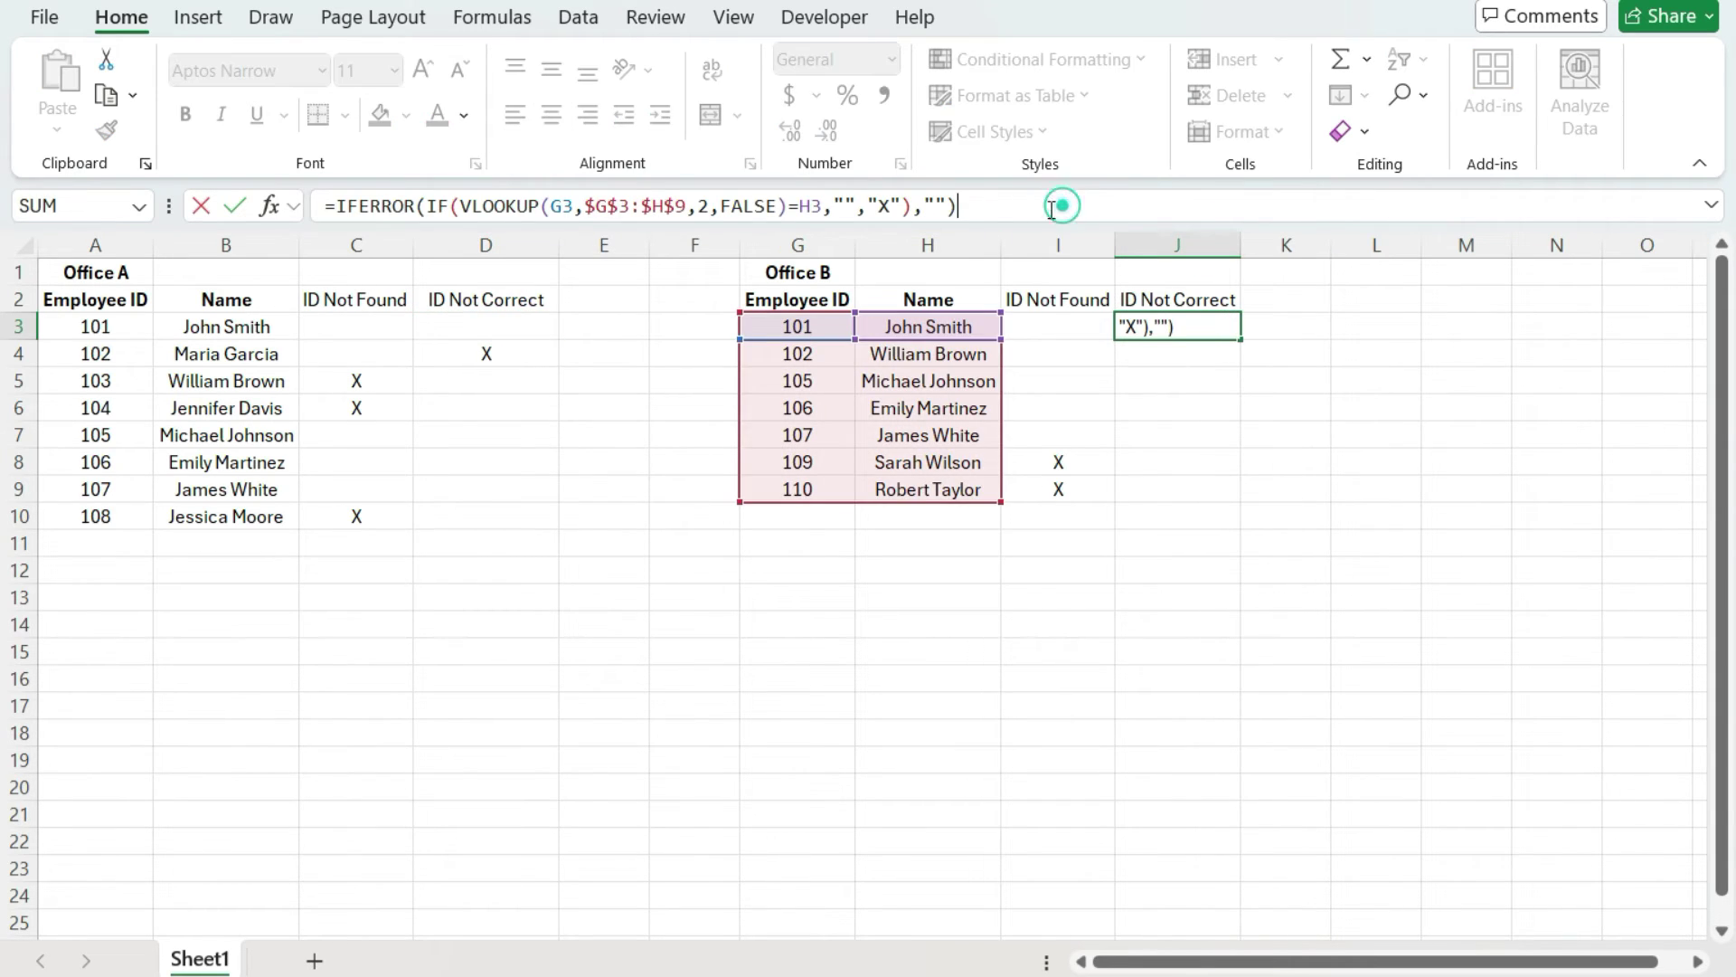
{"action": "left_click_drag", "start_coordinate": [999, 382], "coordinate": [208, 382]}
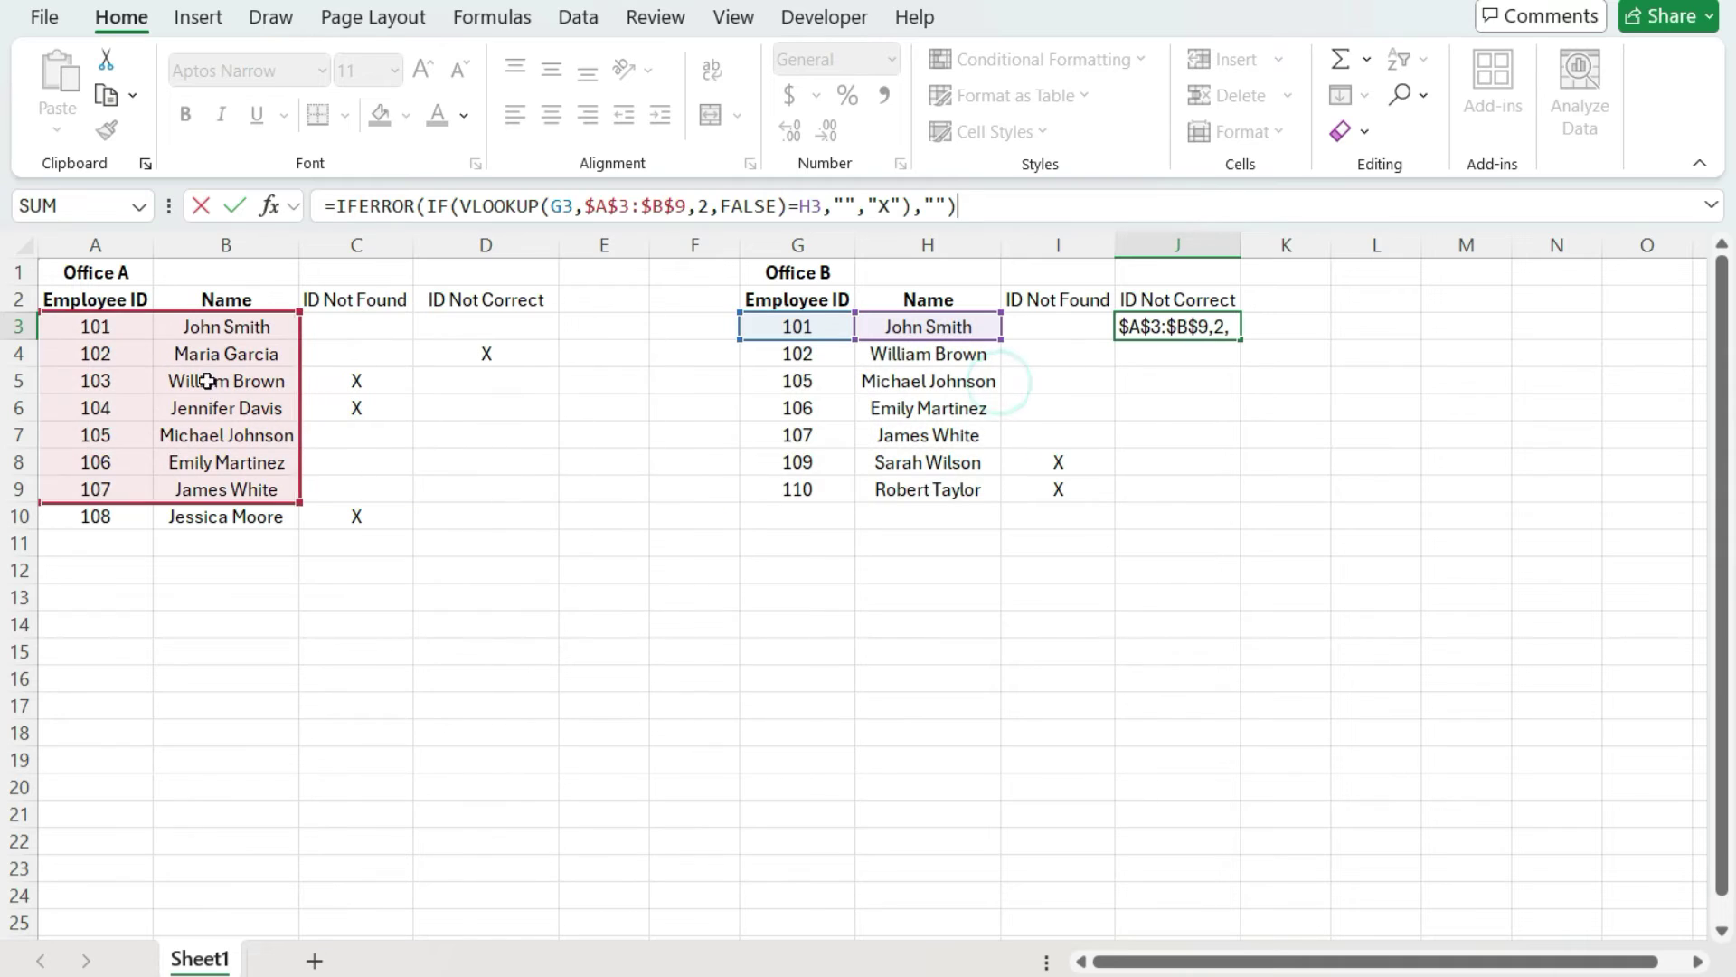
{"action": "left_click_drag", "start_coordinate": [291, 538], "coordinate": [295, 526]}
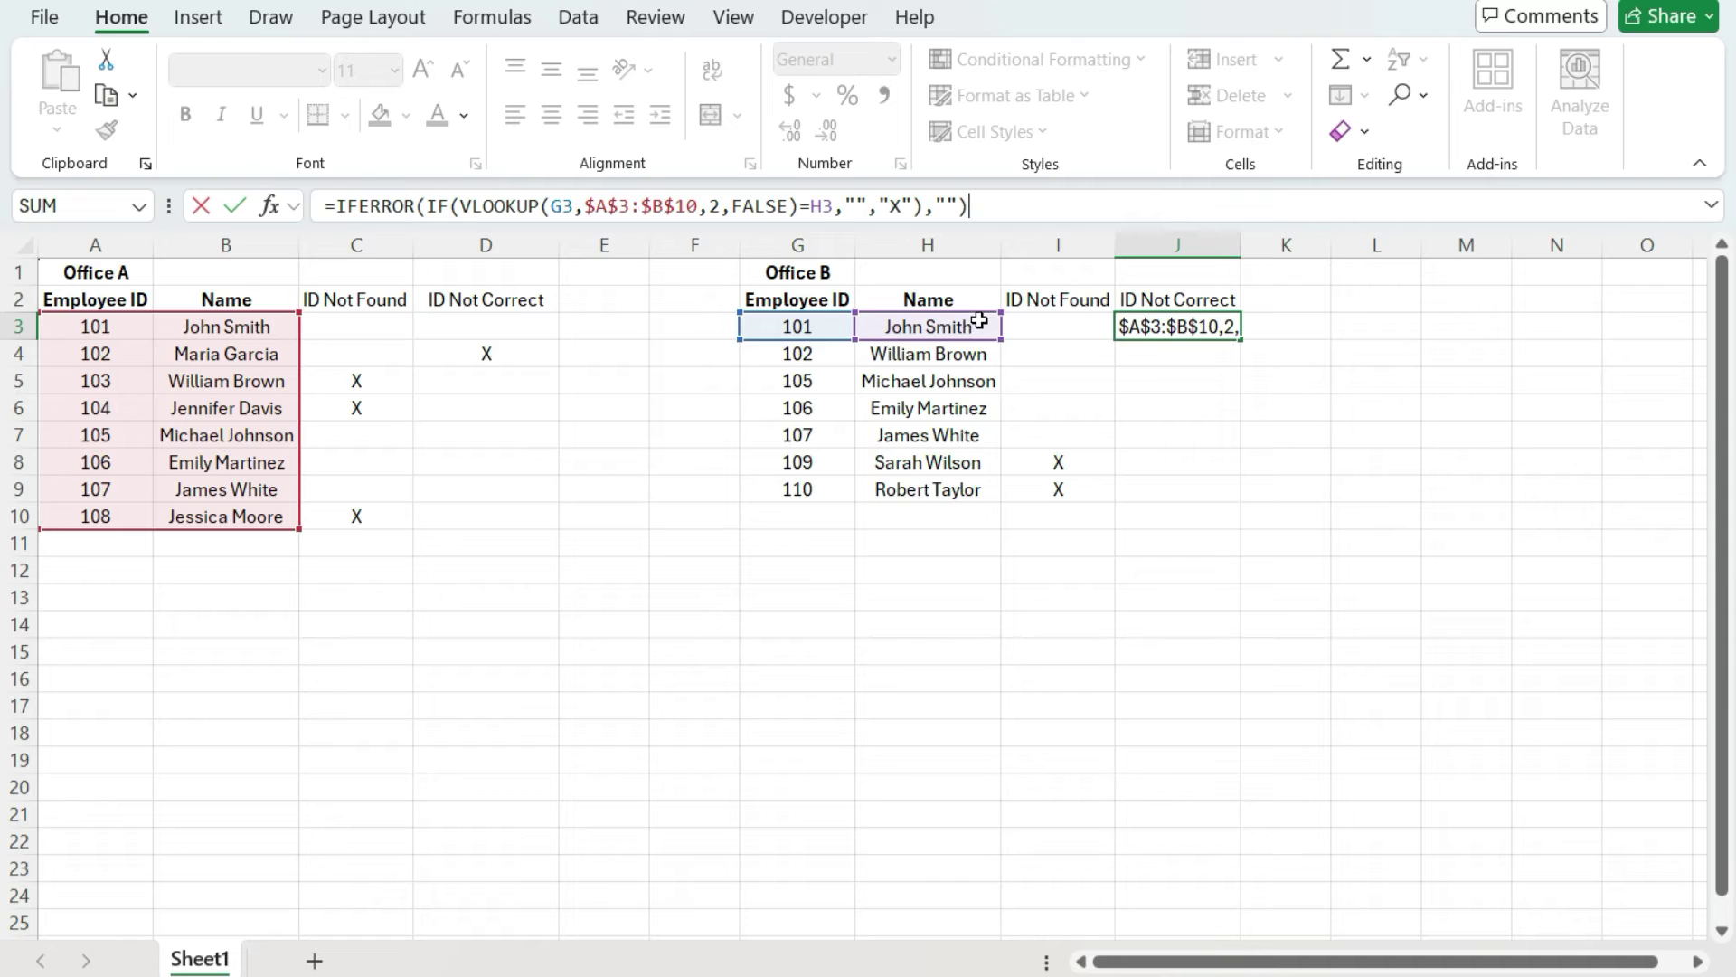
{"action": "key", "text": "Return"}
Step: Fill the "ID Not Correct" formula from J3 down to J9 and check the flagged Office B row
{"action": "left_click", "coordinate": [1229, 332]}
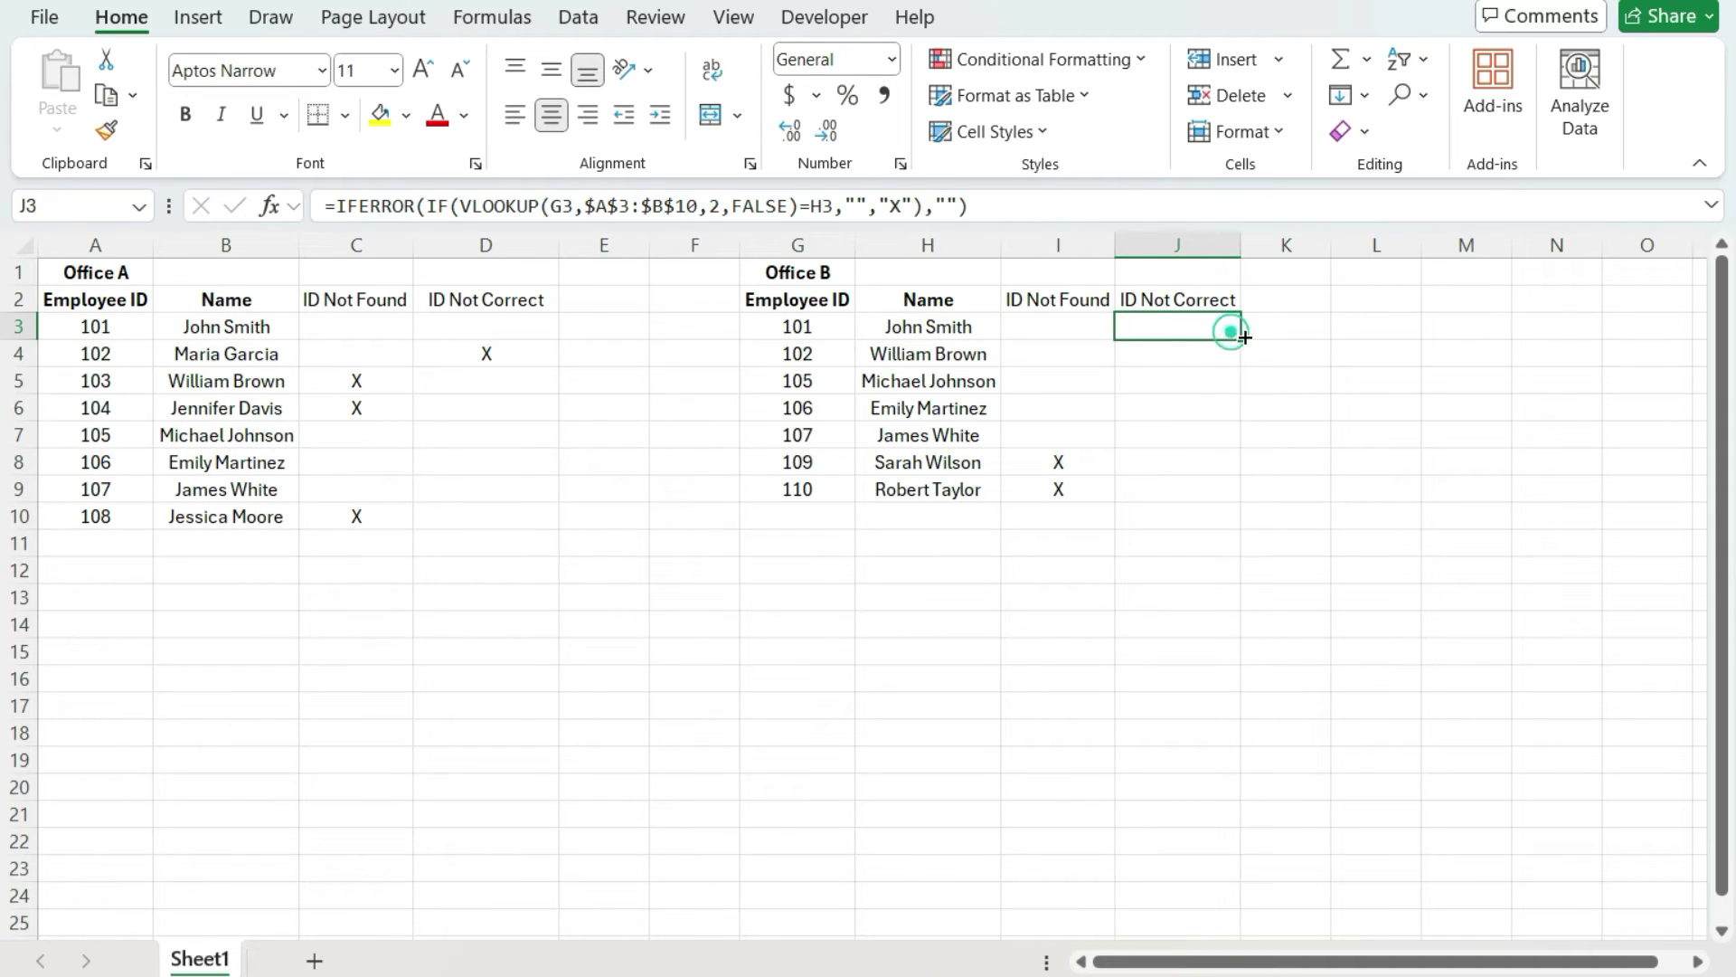
{"action": "double_click", "coordinate": [1245, 336]}
{"action": "left_click", "coordinate": [1185, 353]}
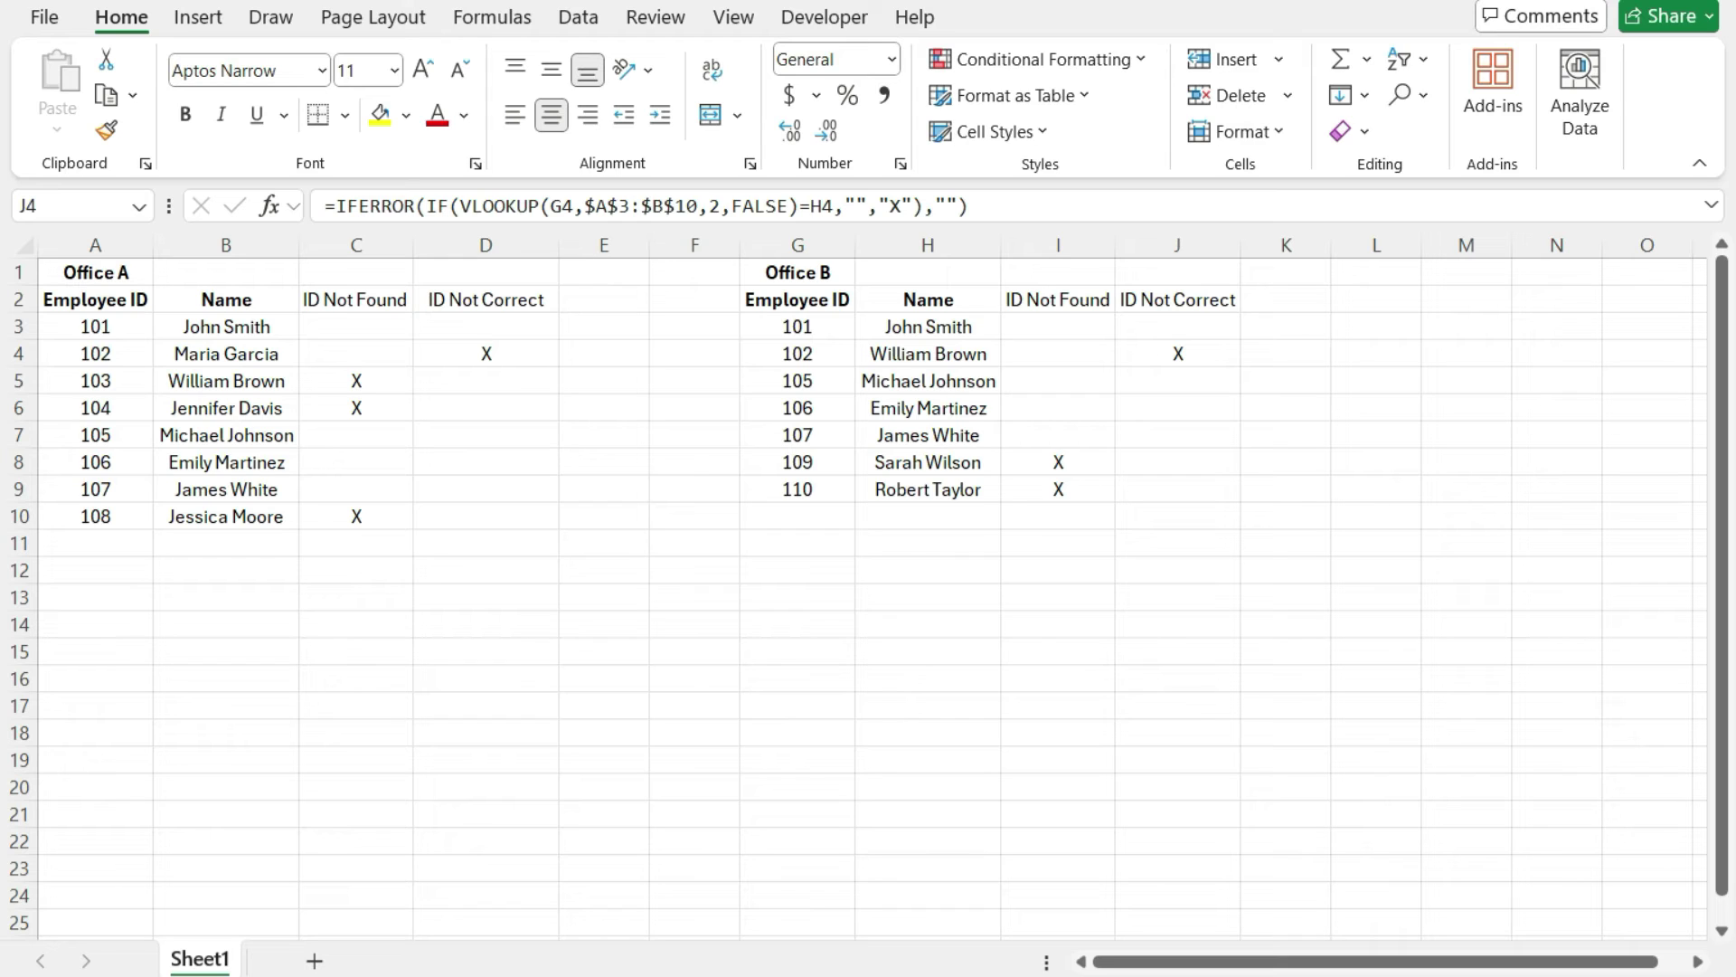
Step: Stack both employee ID lists in A13 with =VSTACK(A3:A10,G3:G9) and review the combined list
{"action": "left_click", "coordinate": [113, 597]}
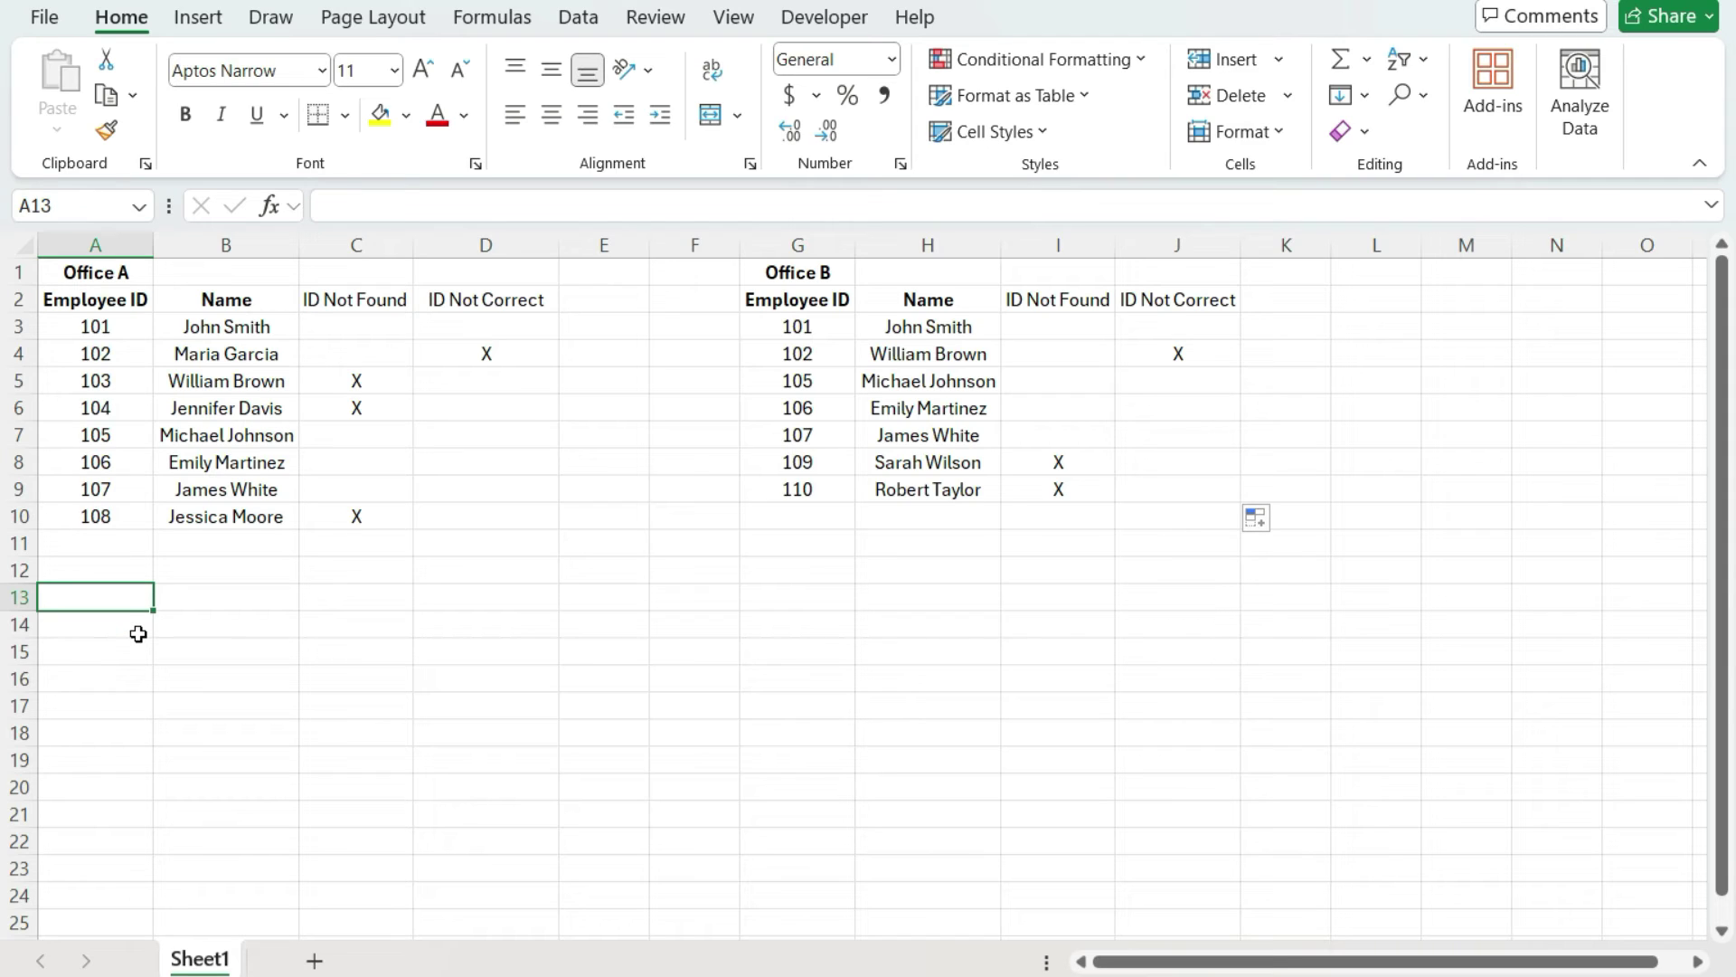
{"action": "type", "text": "=vst"}
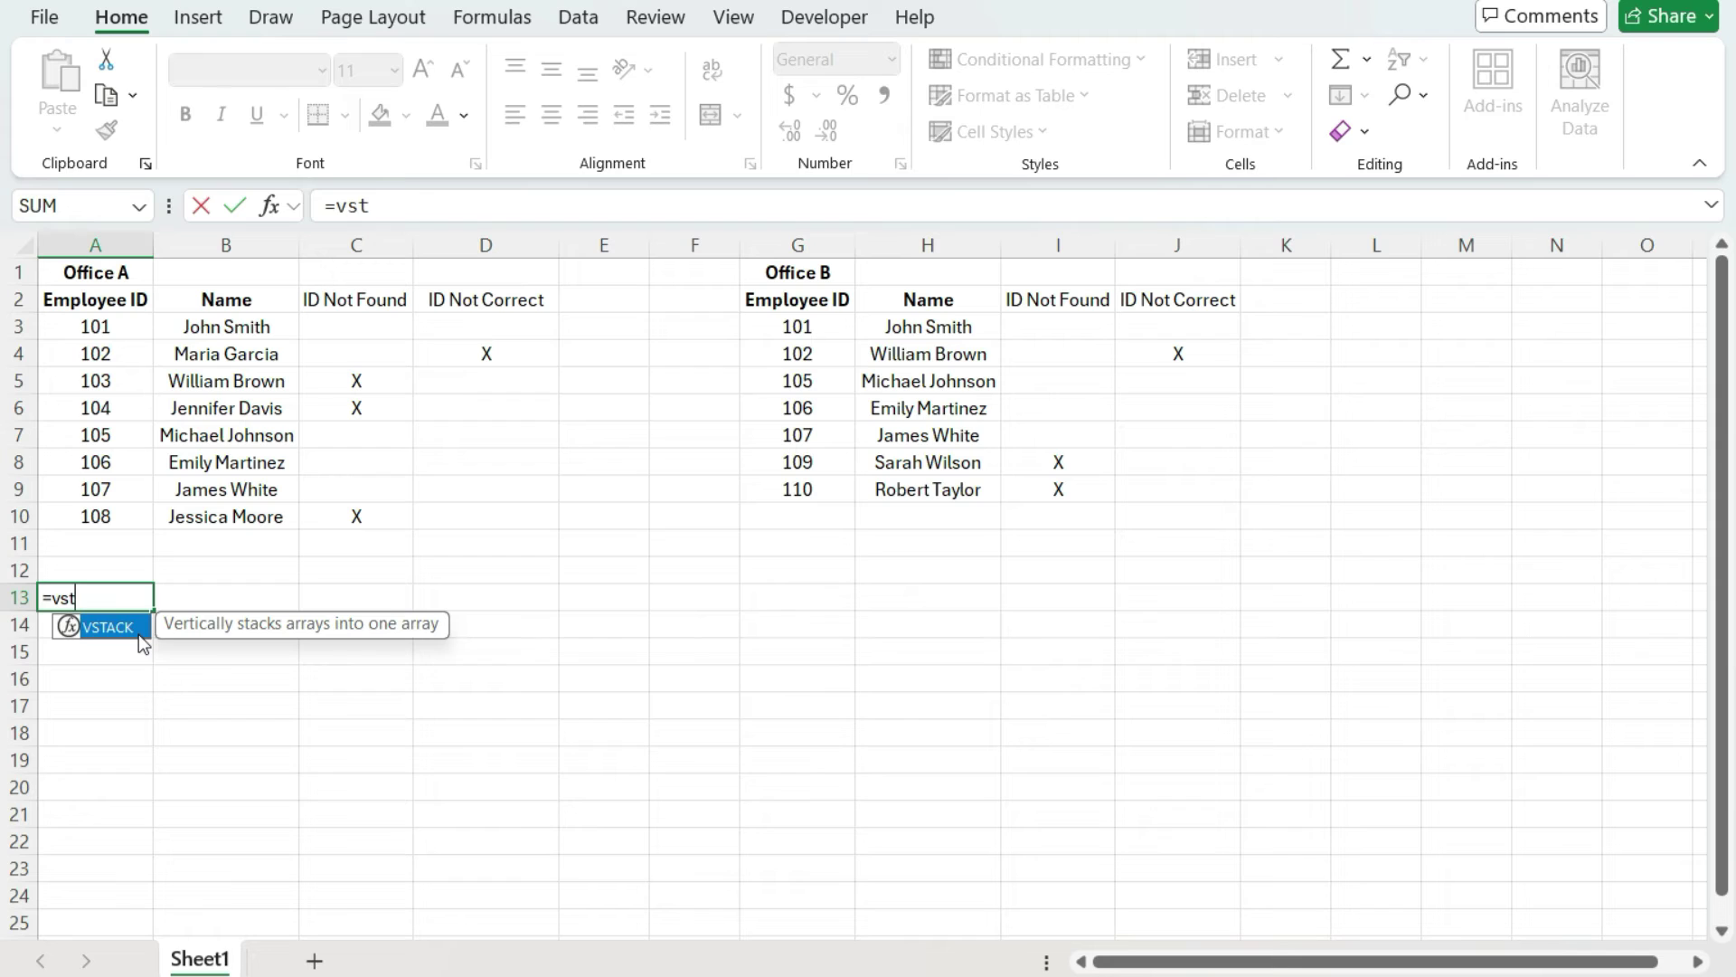
{"action": "double_click", "coordinate": [138, 628]}
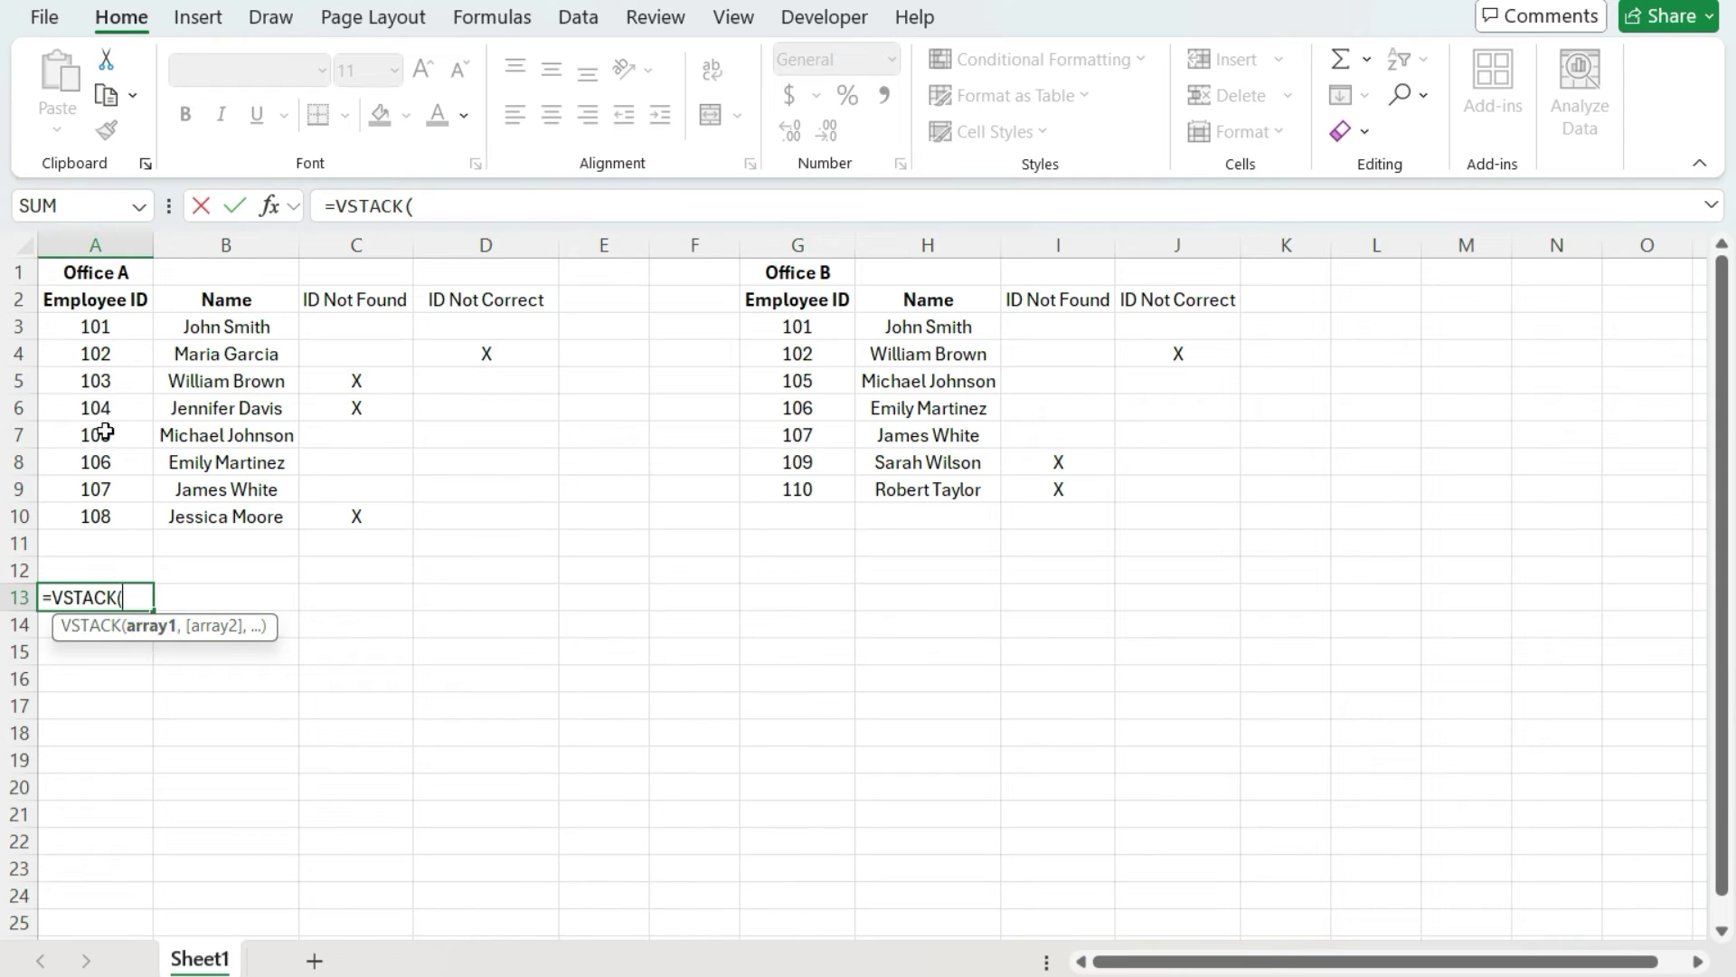
{"action": "left_click_drag", "start_coordinate": [98, 327], "coordinate": [95, 516]}
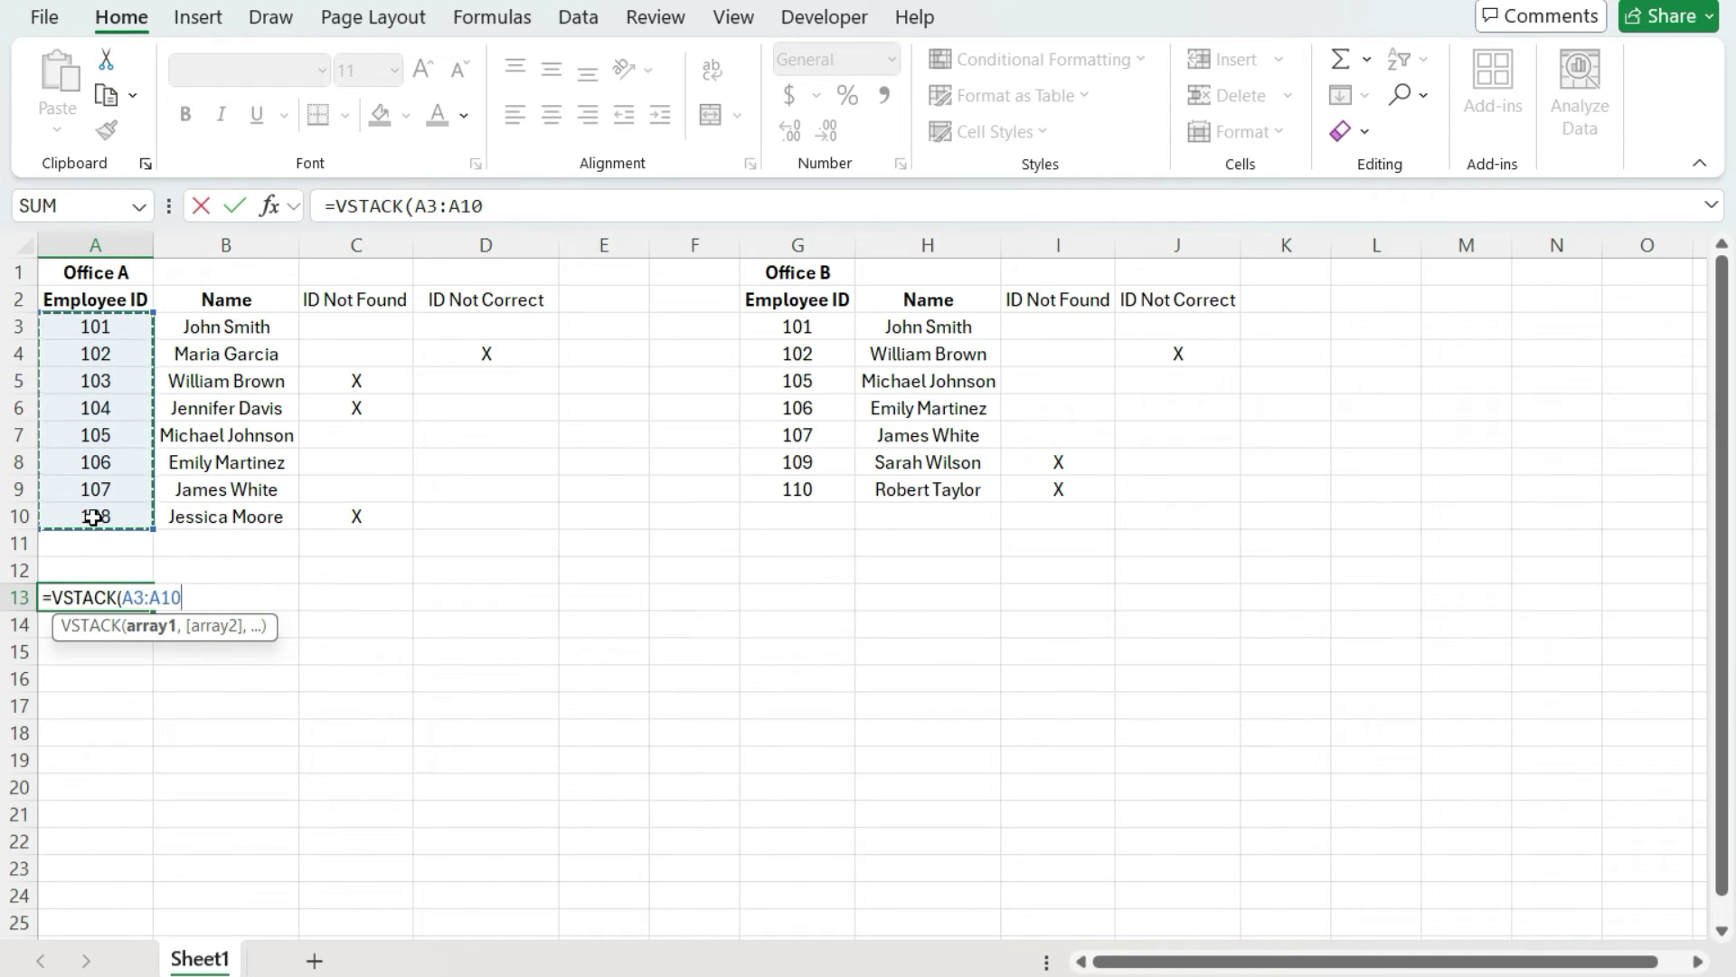
{"action": "type", "text": ","}
{"action": "left_click_drag", "start_coordinate": [798, 326], "coordinate": [823, 489]}
{"action": "key", "text": "Return"}
{"action": "scroll", "coordinate": [341, 636], "scroll_direction": "down", "scroll_amount": 2}
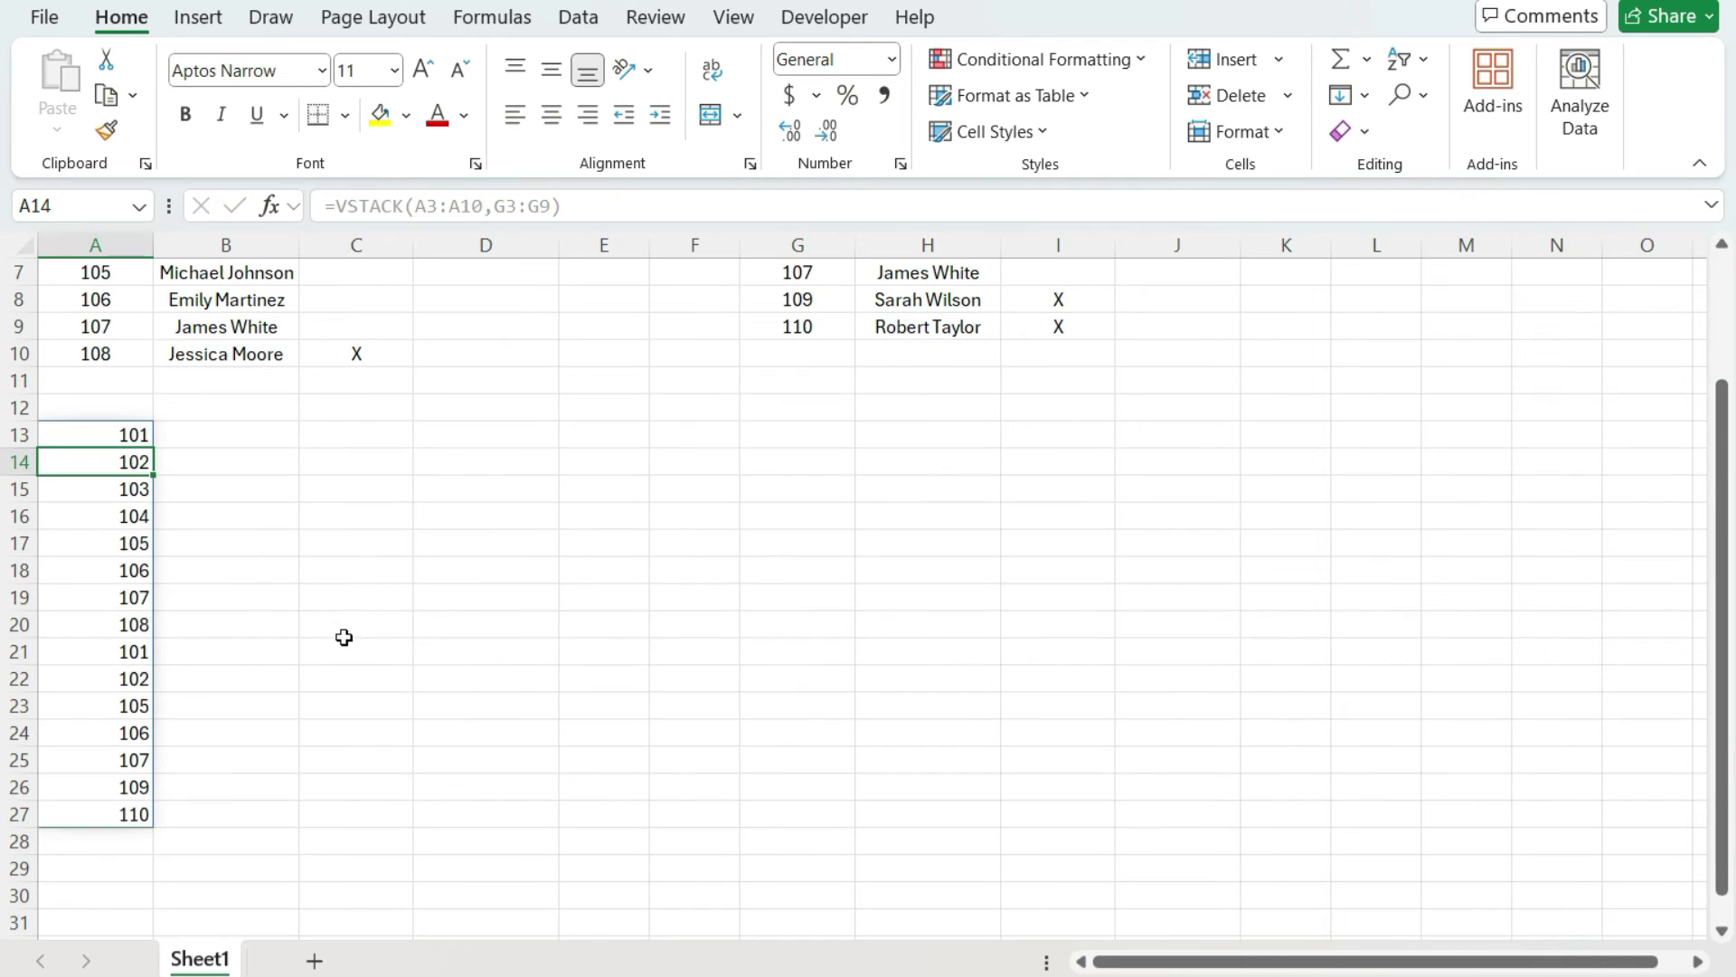
Step: Wrap the A13 VSTACK formula in UNIQUE to remove duplicate IDs from the combined list
{"action": "left_click", "coordinate": [116, 435]}
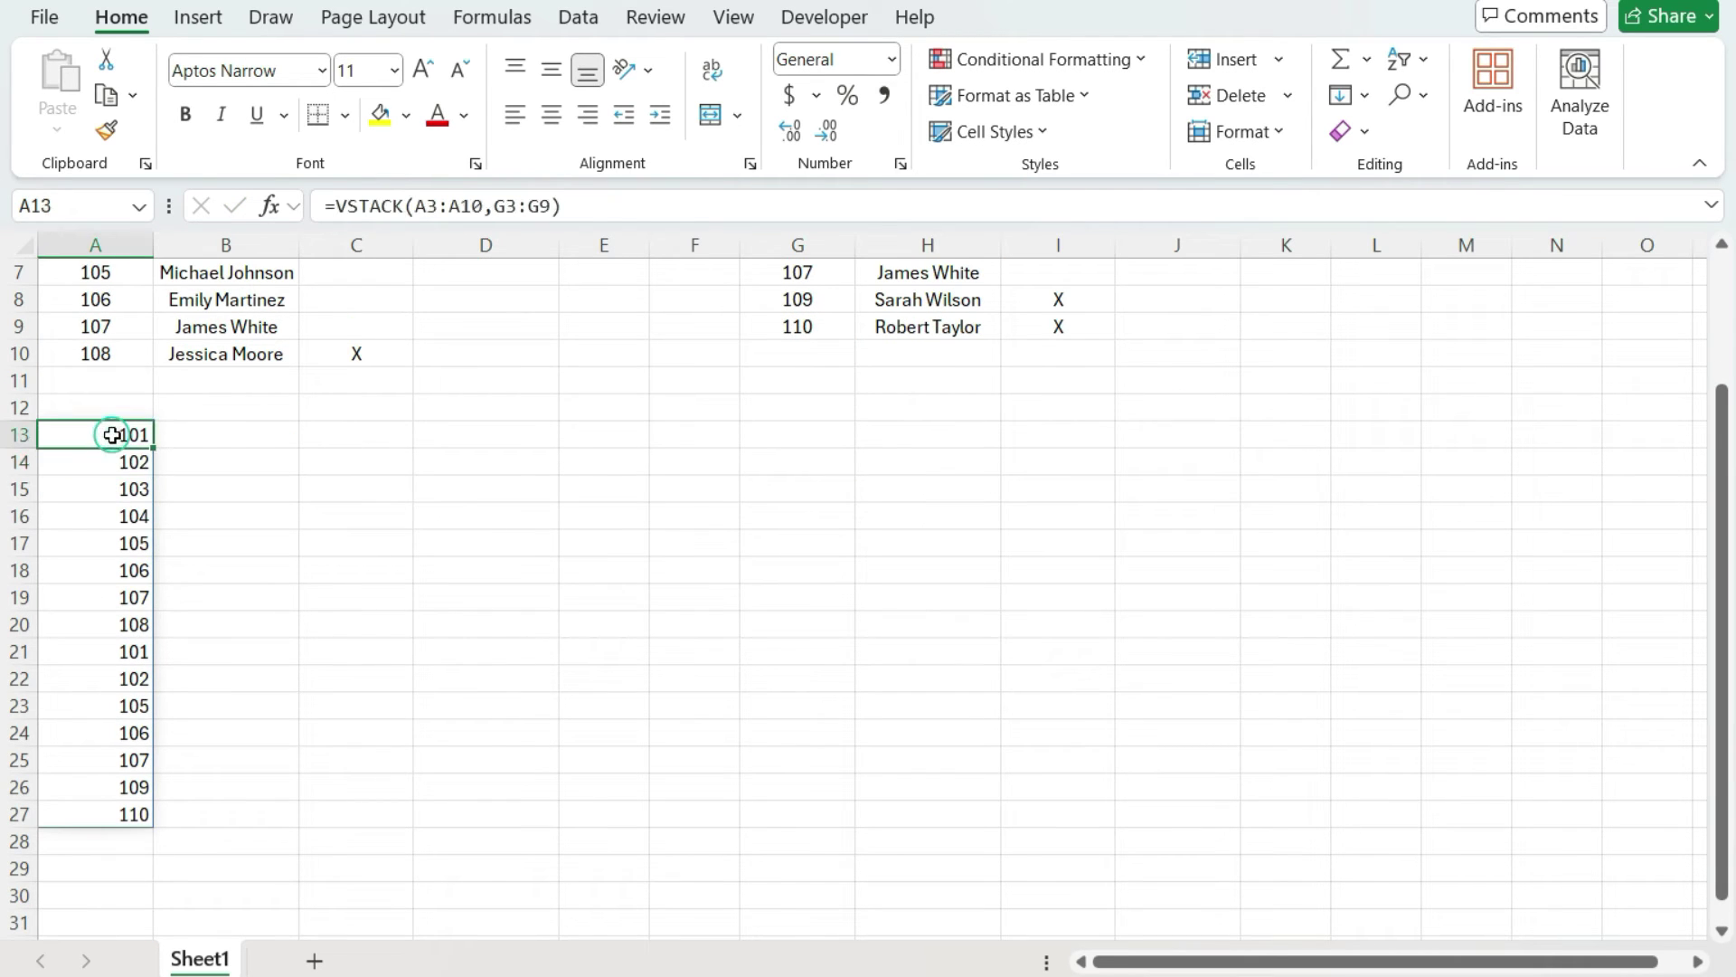
{"action": "left_click", "coordinate": [336, 204]}
{"action": "type", "text": "unique"}
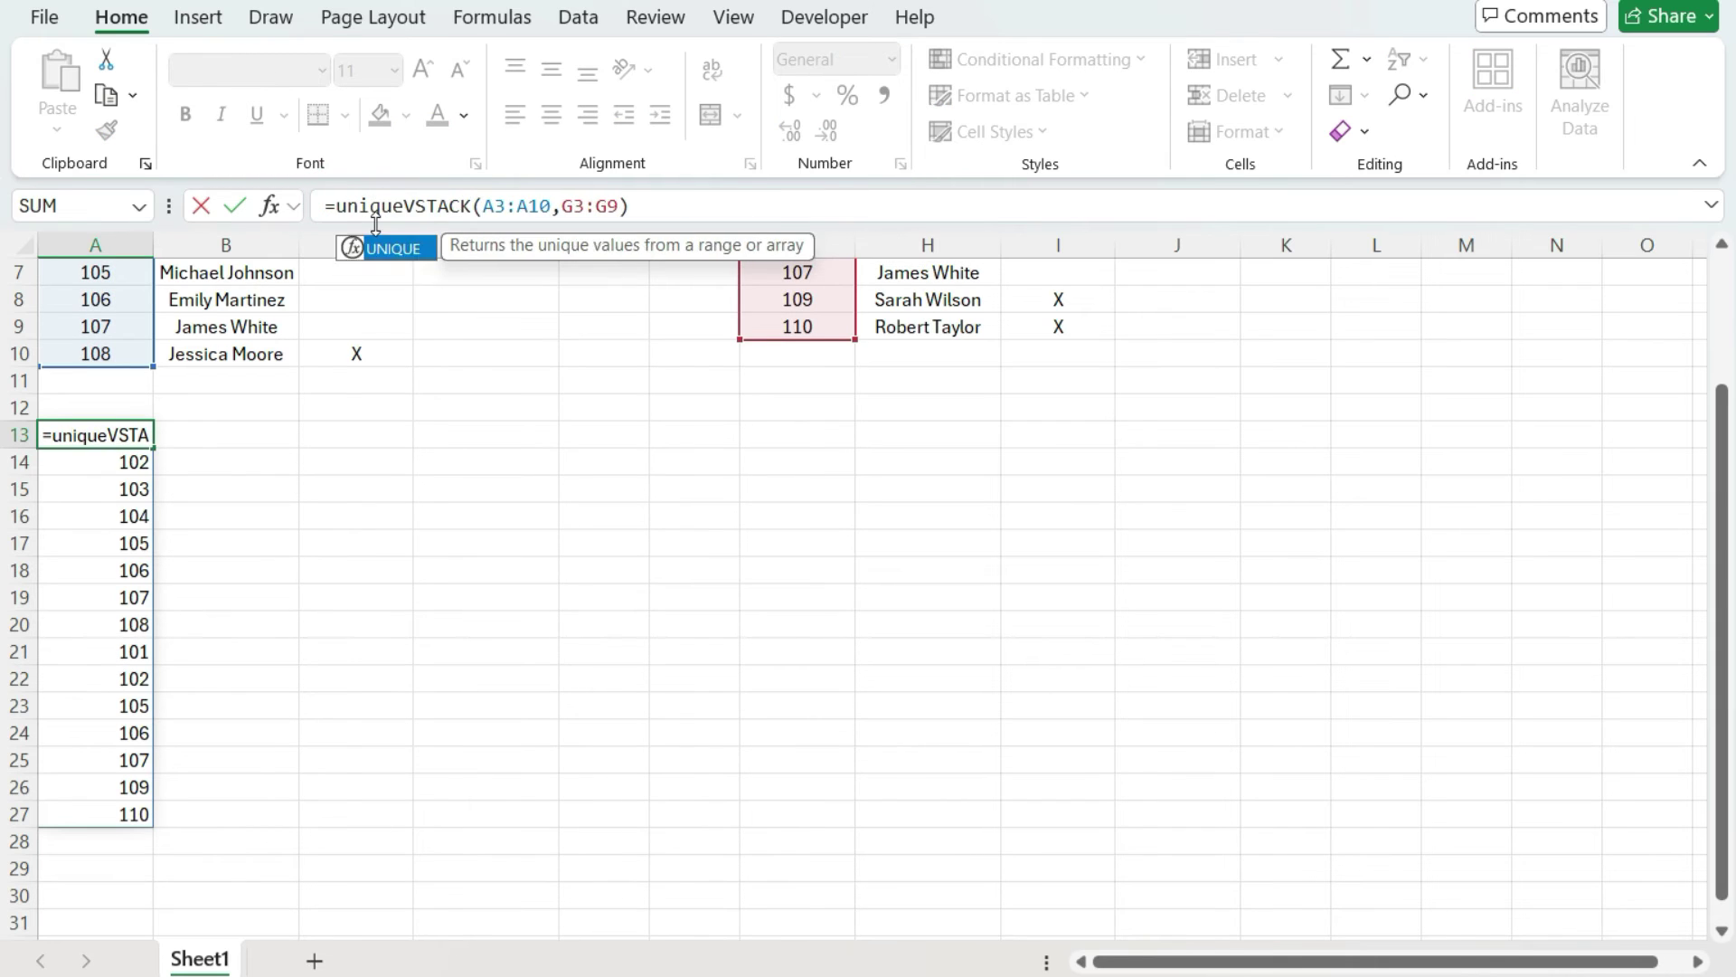
{"action": "type", "text": "("}
{"action": "left_click", "coordinate": [685, 212]}
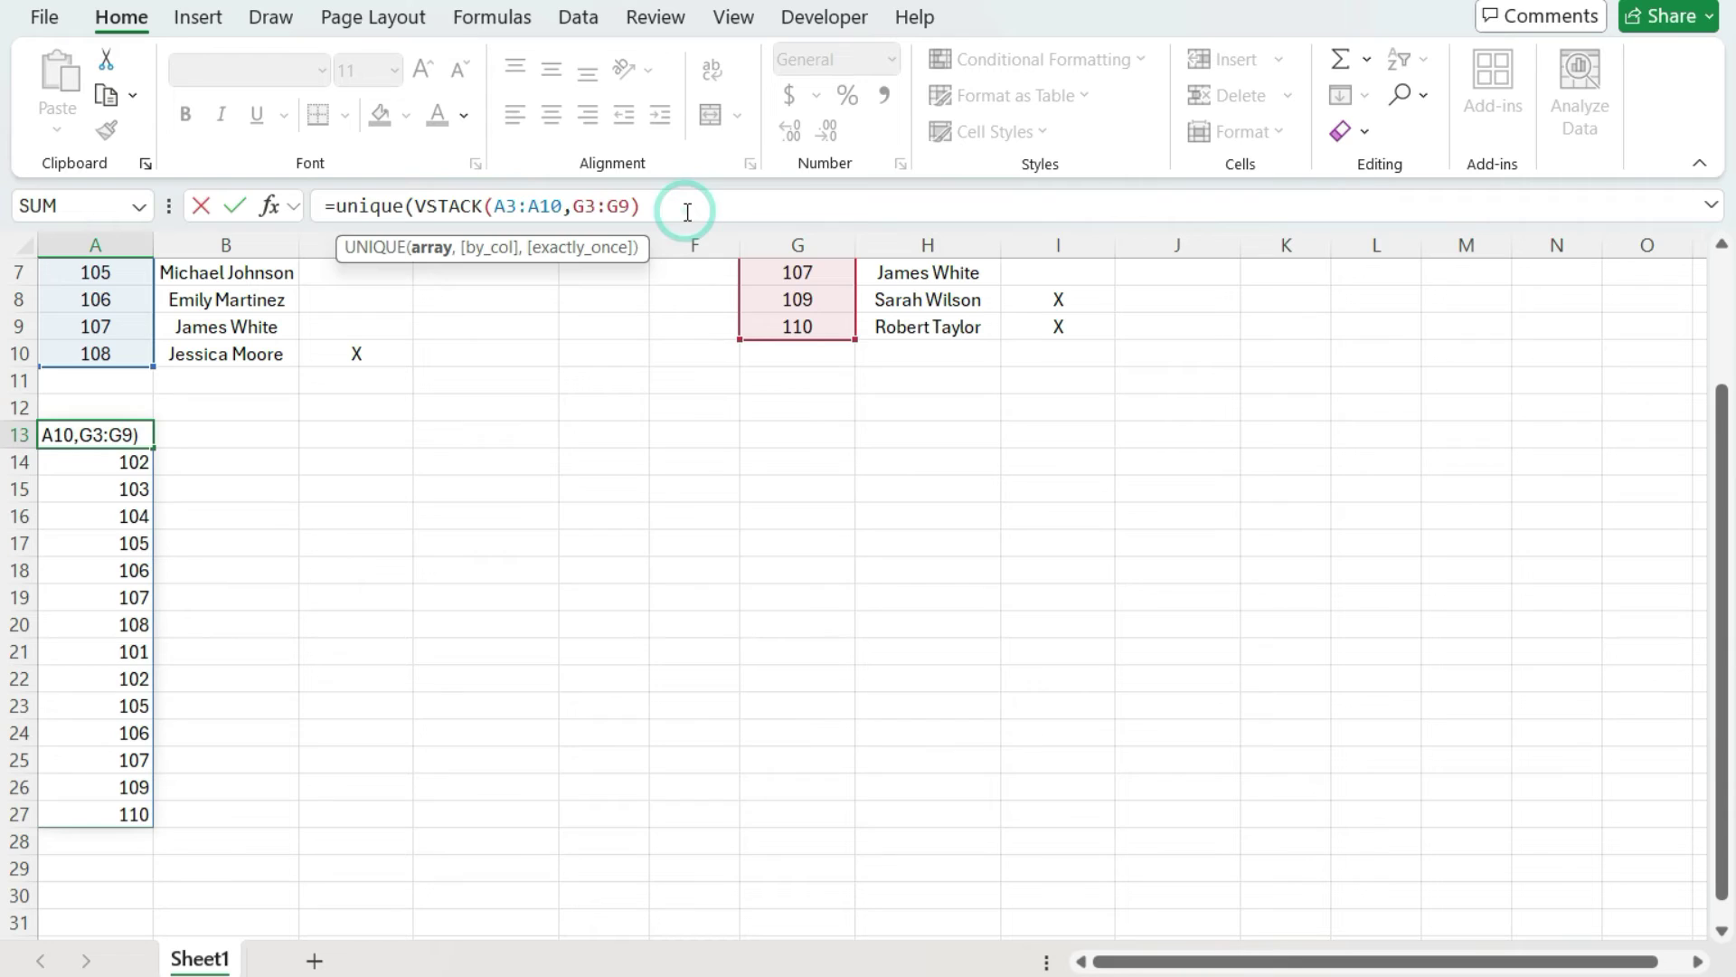
{"action": "type", "text": ")"}
{"action": "key", "text": "Return"}
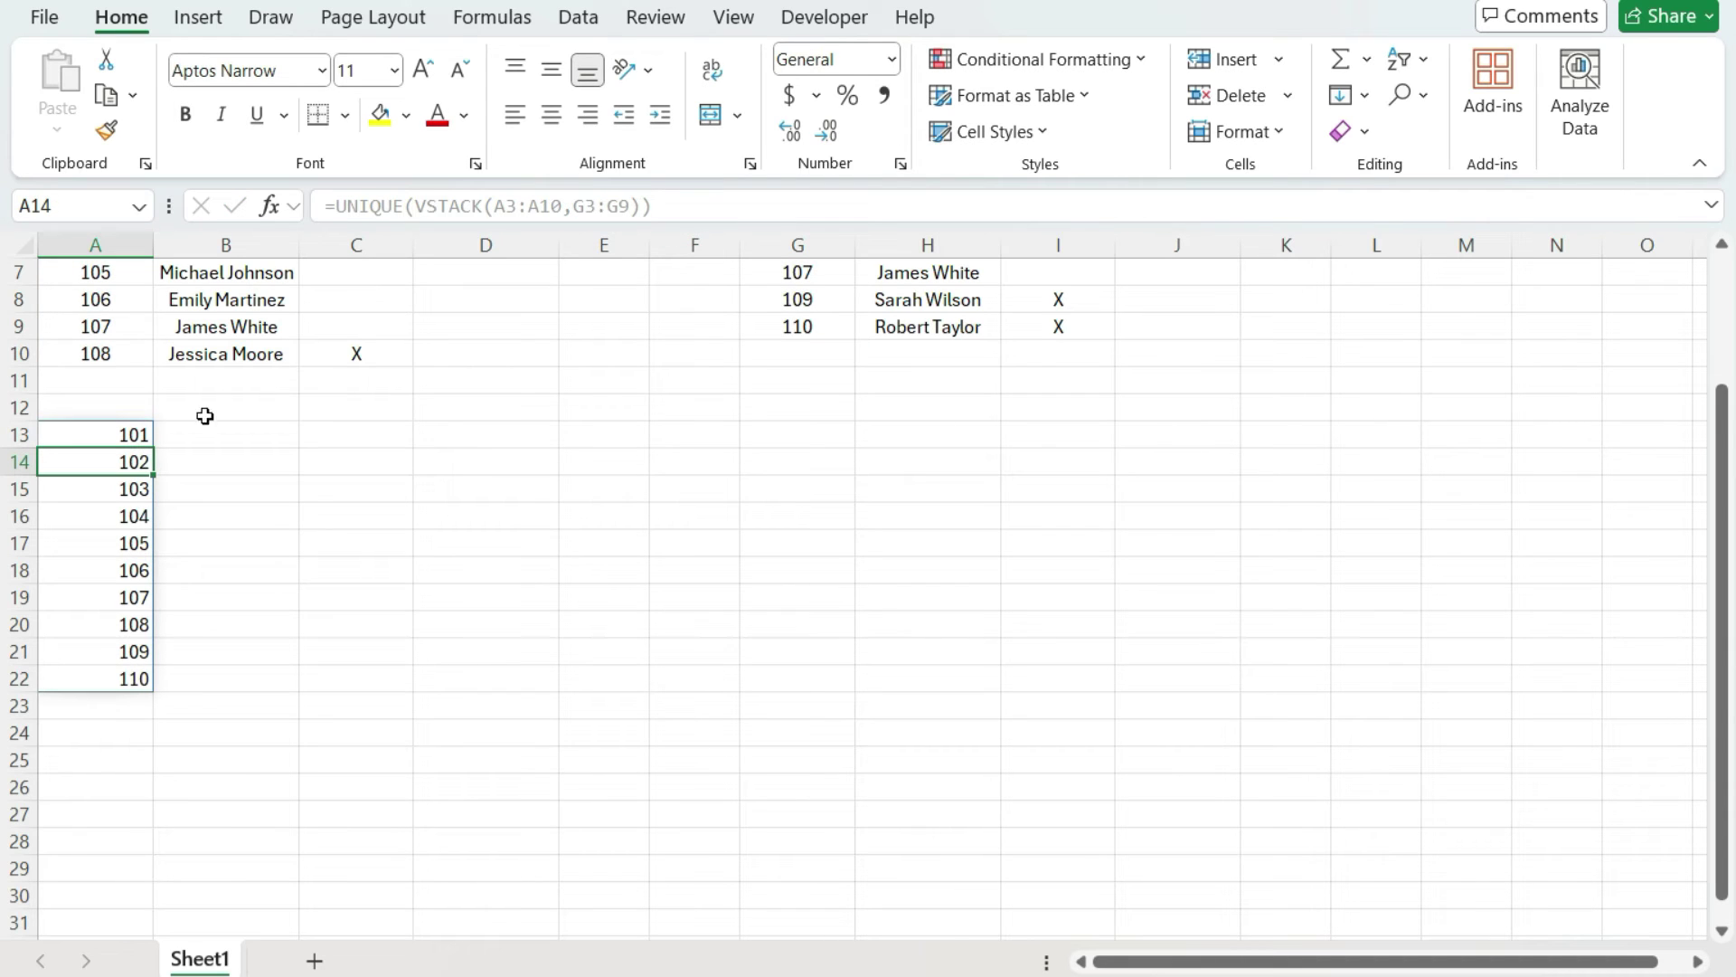
Step: Wrap the A13 formula in SORT so it reads =SORT(UNIQUE(VSTACK(A3:A10,G3:G9)))
{"action": "key", "text": "Up"}
{"action": "left_click", "coordinate": [129, 432]}
{"action": "left_click", "coordinate": [334, 205]}
{"action": "type", "text": "SORT("}
{"action": "left_click", "coordinate": [733, 203]}
{"action": "type", "text": ")"}
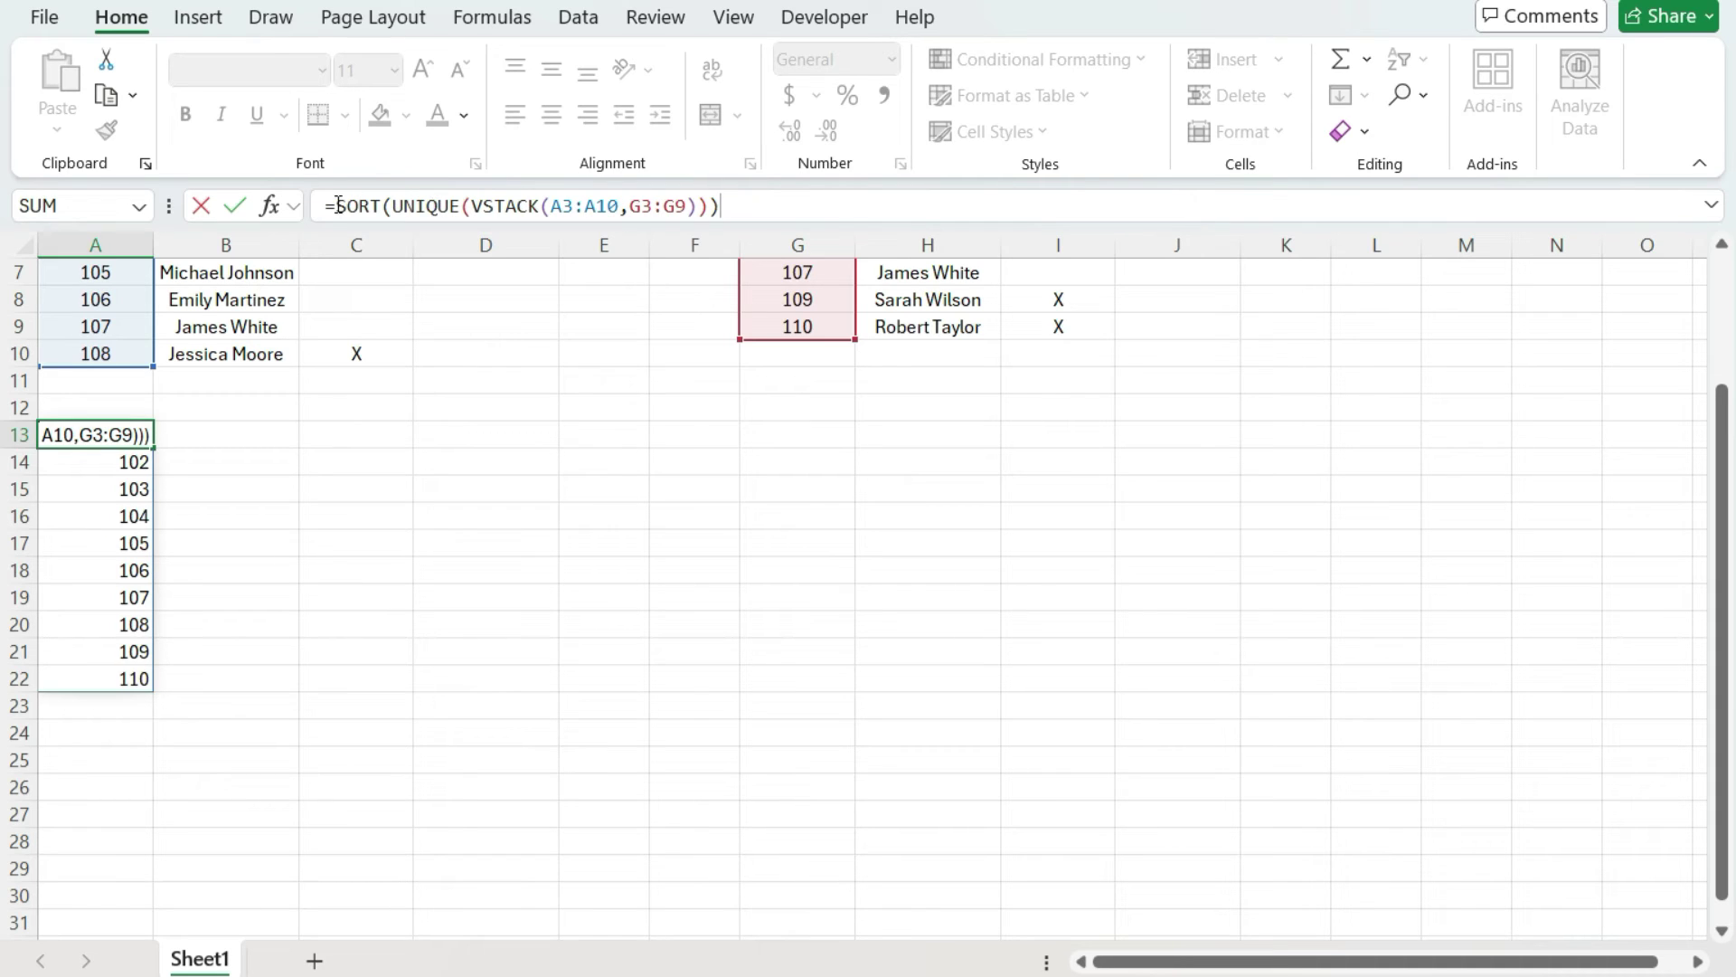
{"action": "key", "text": "Return"}
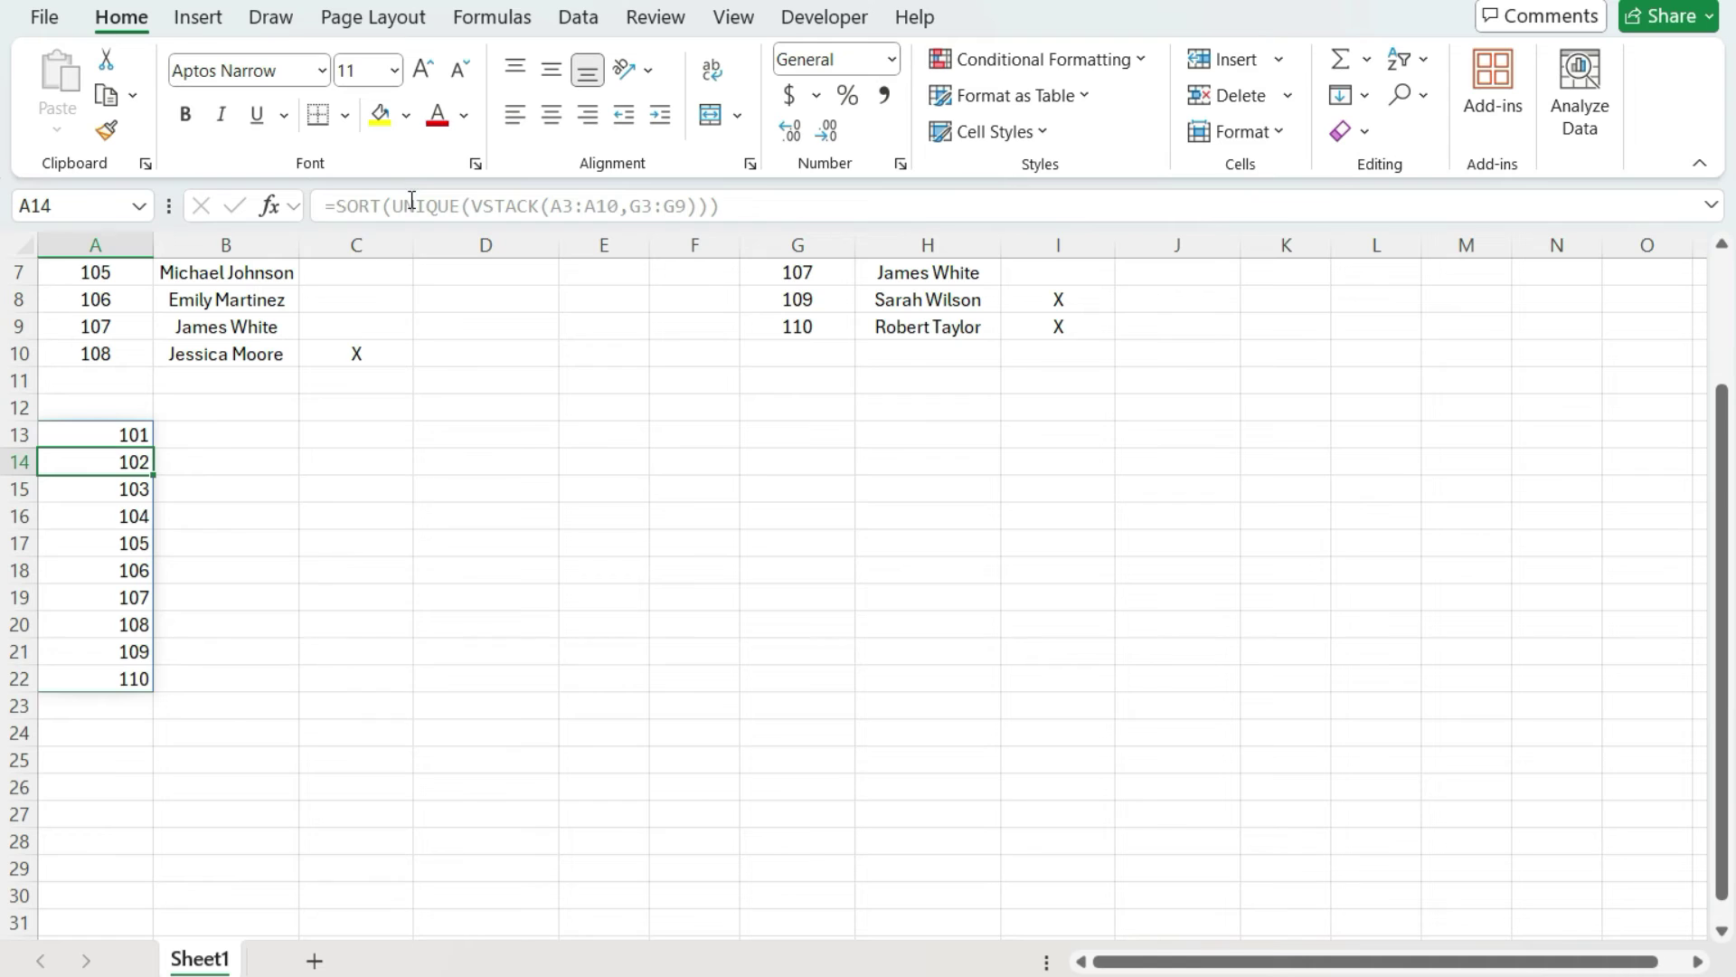
Step: Add the headers "Office A" in B12 and "Office B" in C12 above the combined ID list
{"action": "left_click", "coordinate": [228, 432]}
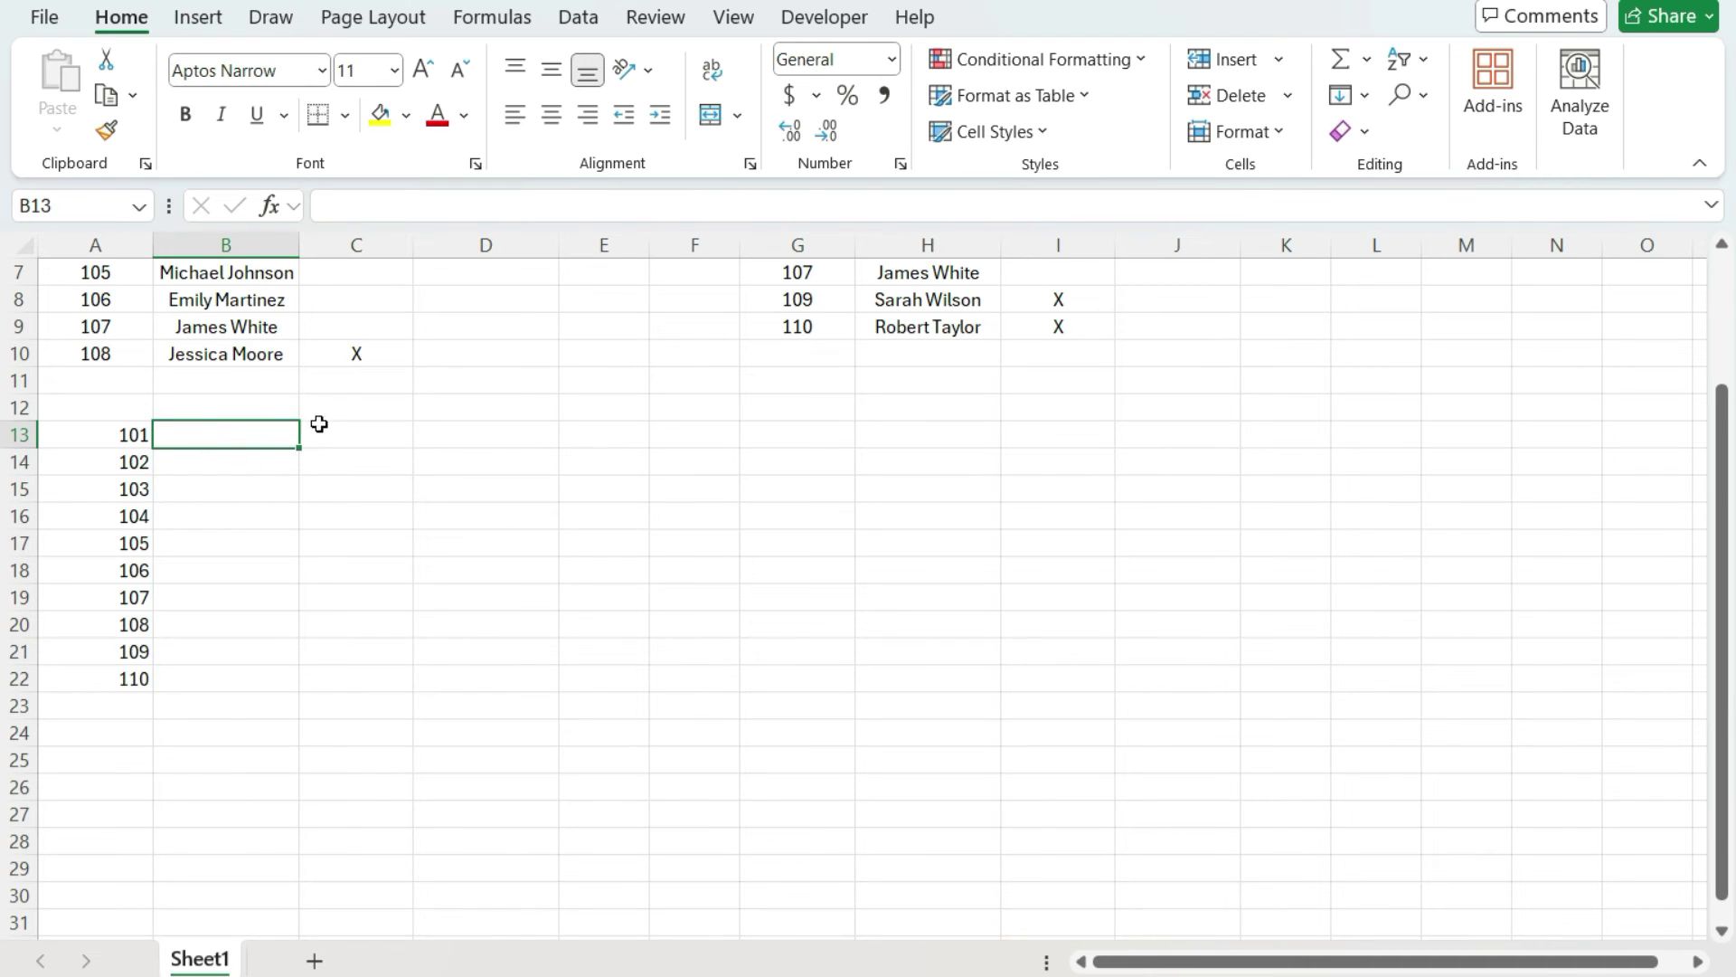
{"action": "scroll", "coordinate": [325, 428], "scroll_direction": "up", "scroll_amount": 2}
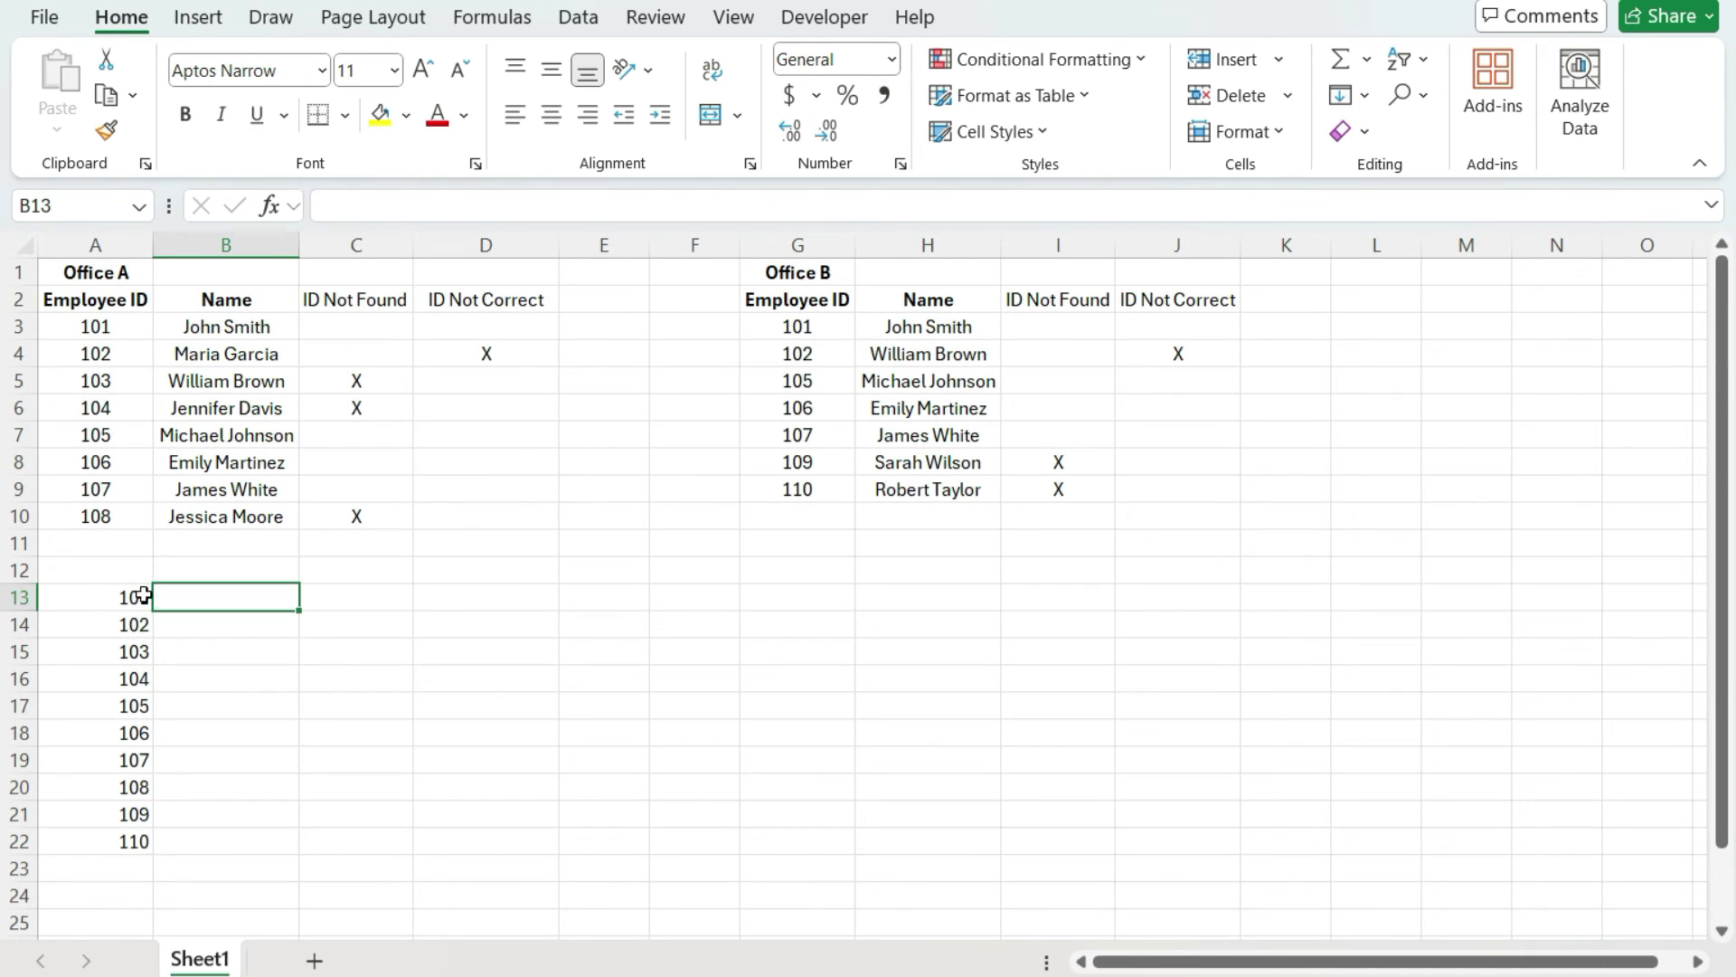
{"action": "left_click", "coordinate": [144, 594]}
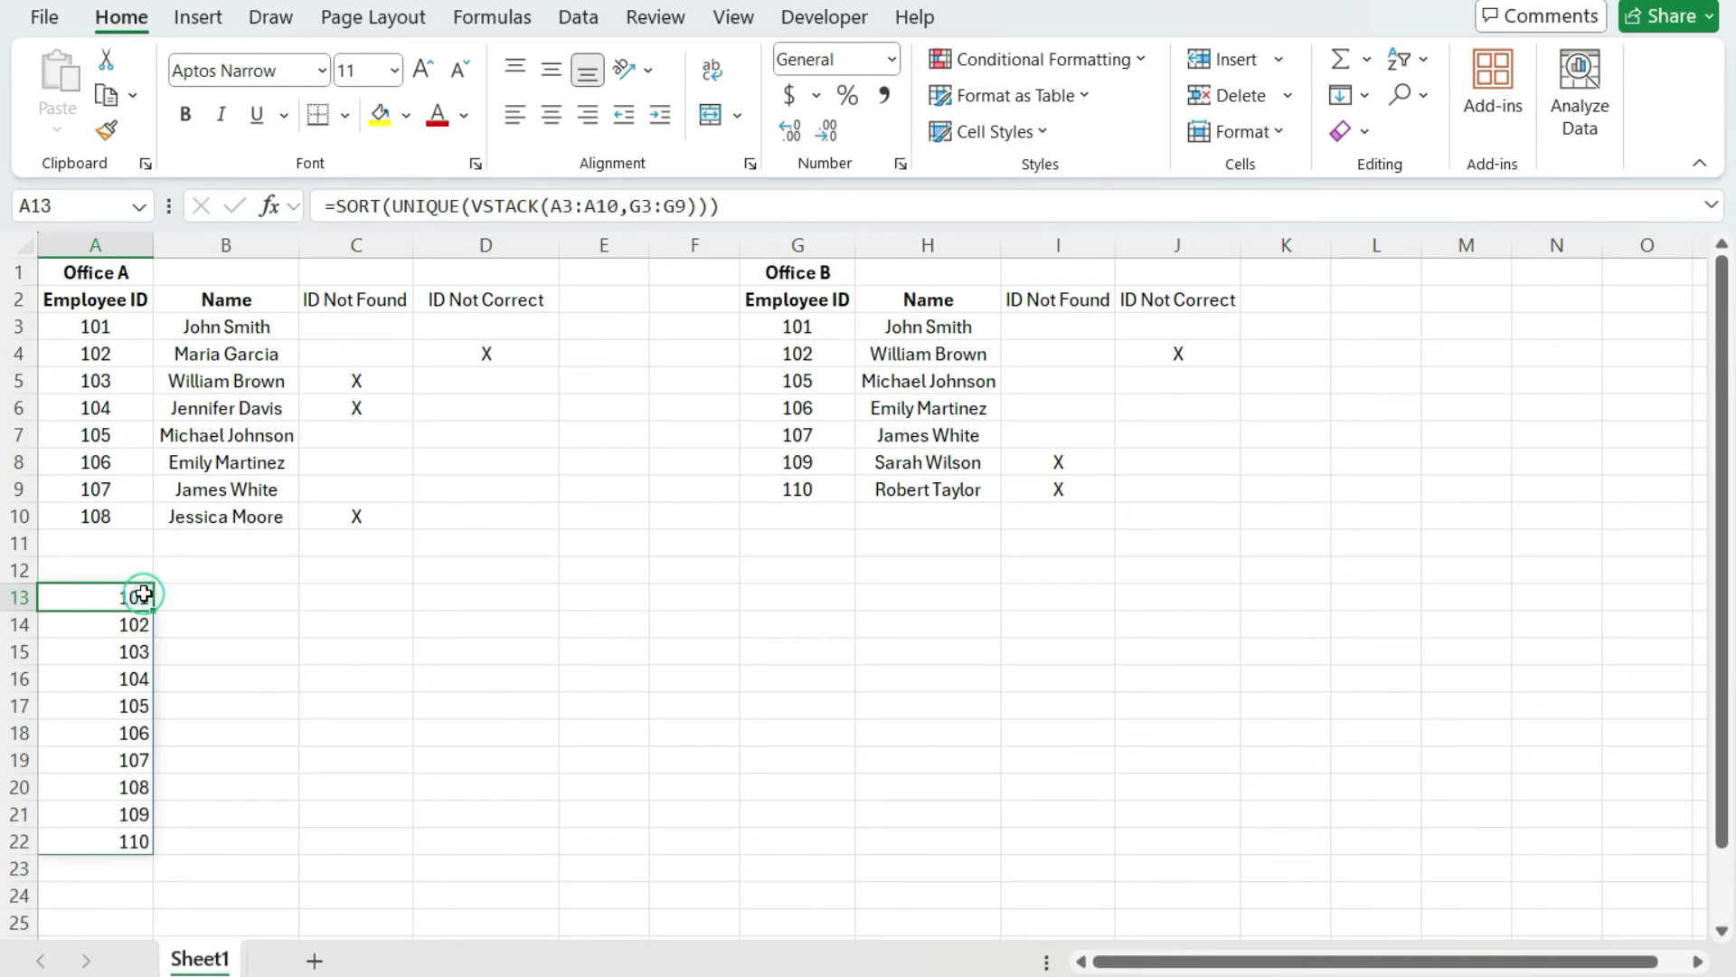
{"action": "left_click", "coordinate": [218, 565]}
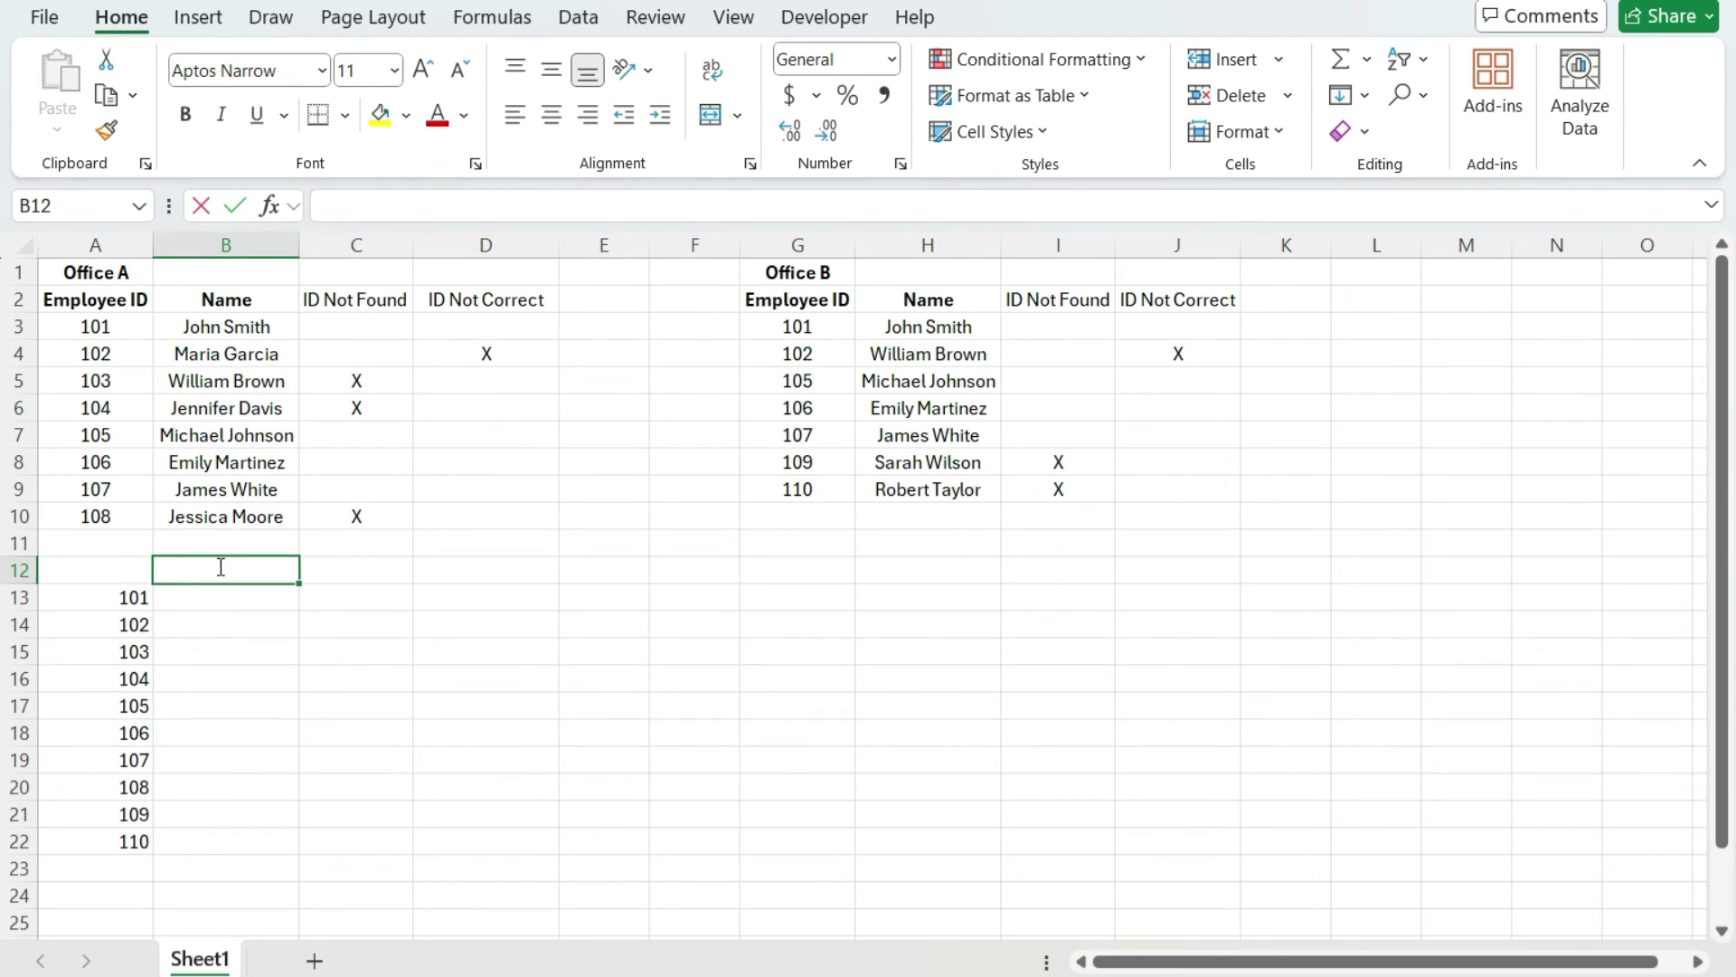
{"action": "type", "text": "Office A"}
{"action": "key", "text": "Tab"}
{"action": "type", "text": "Office B"}
{"action": "key", "text": "Return"}
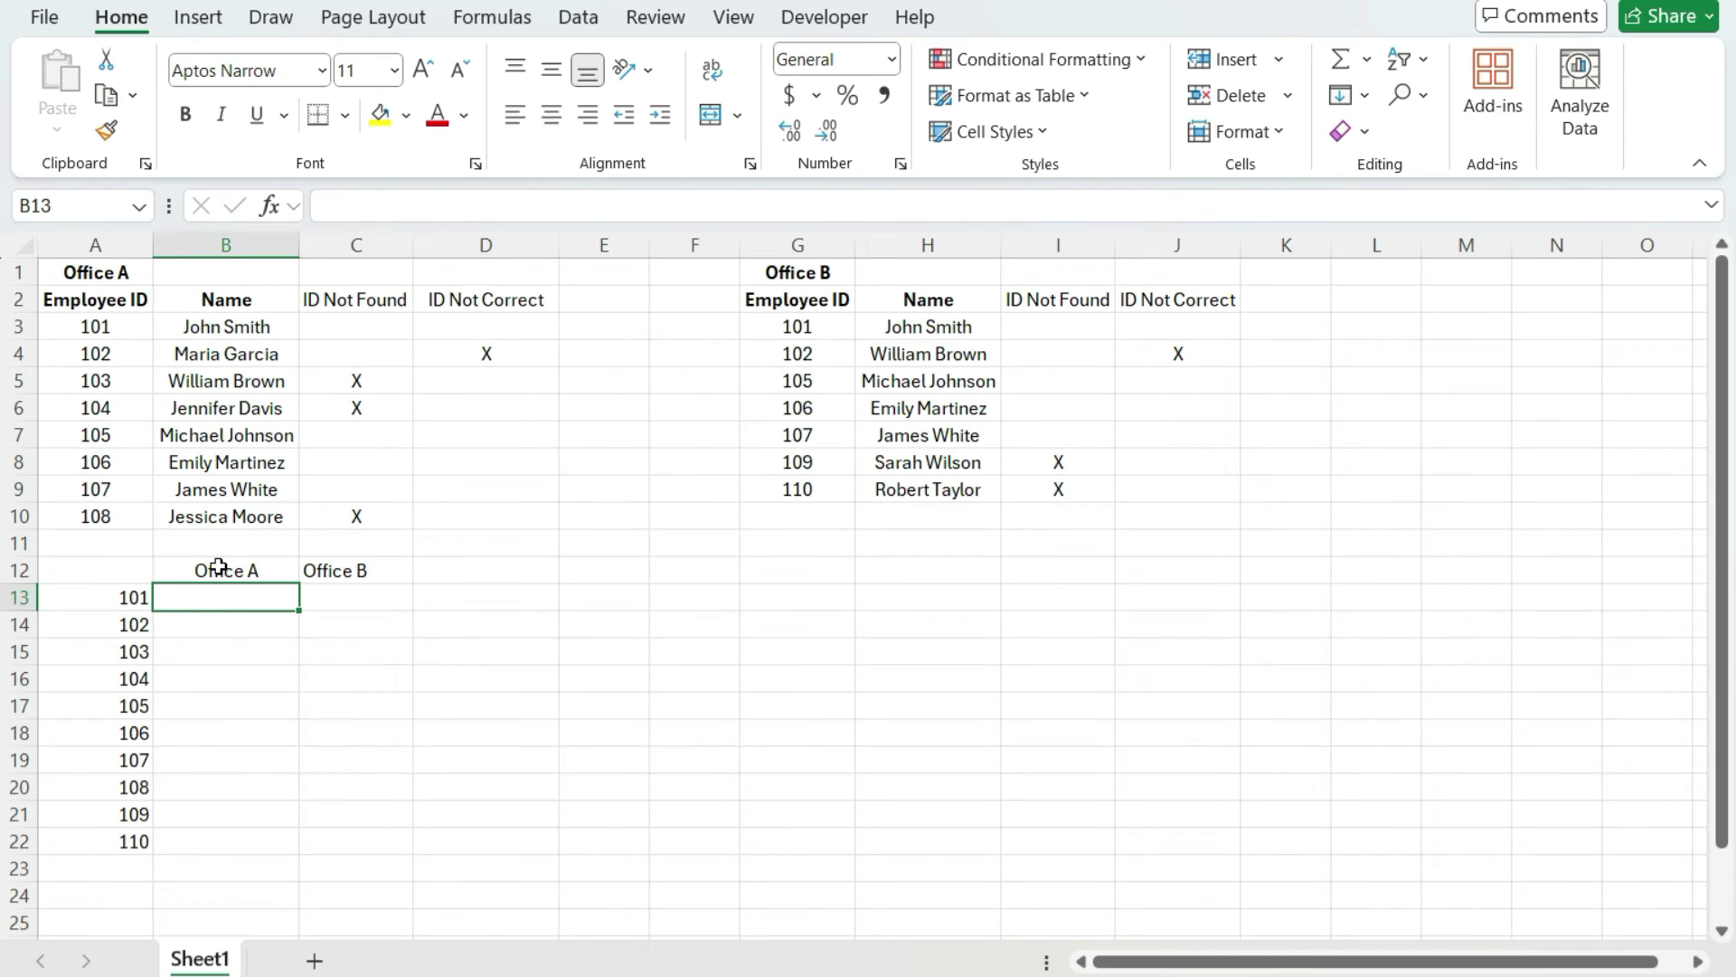
{"action": "type", "text": "=vl"}
{"action": "key", "text": "Tab"}
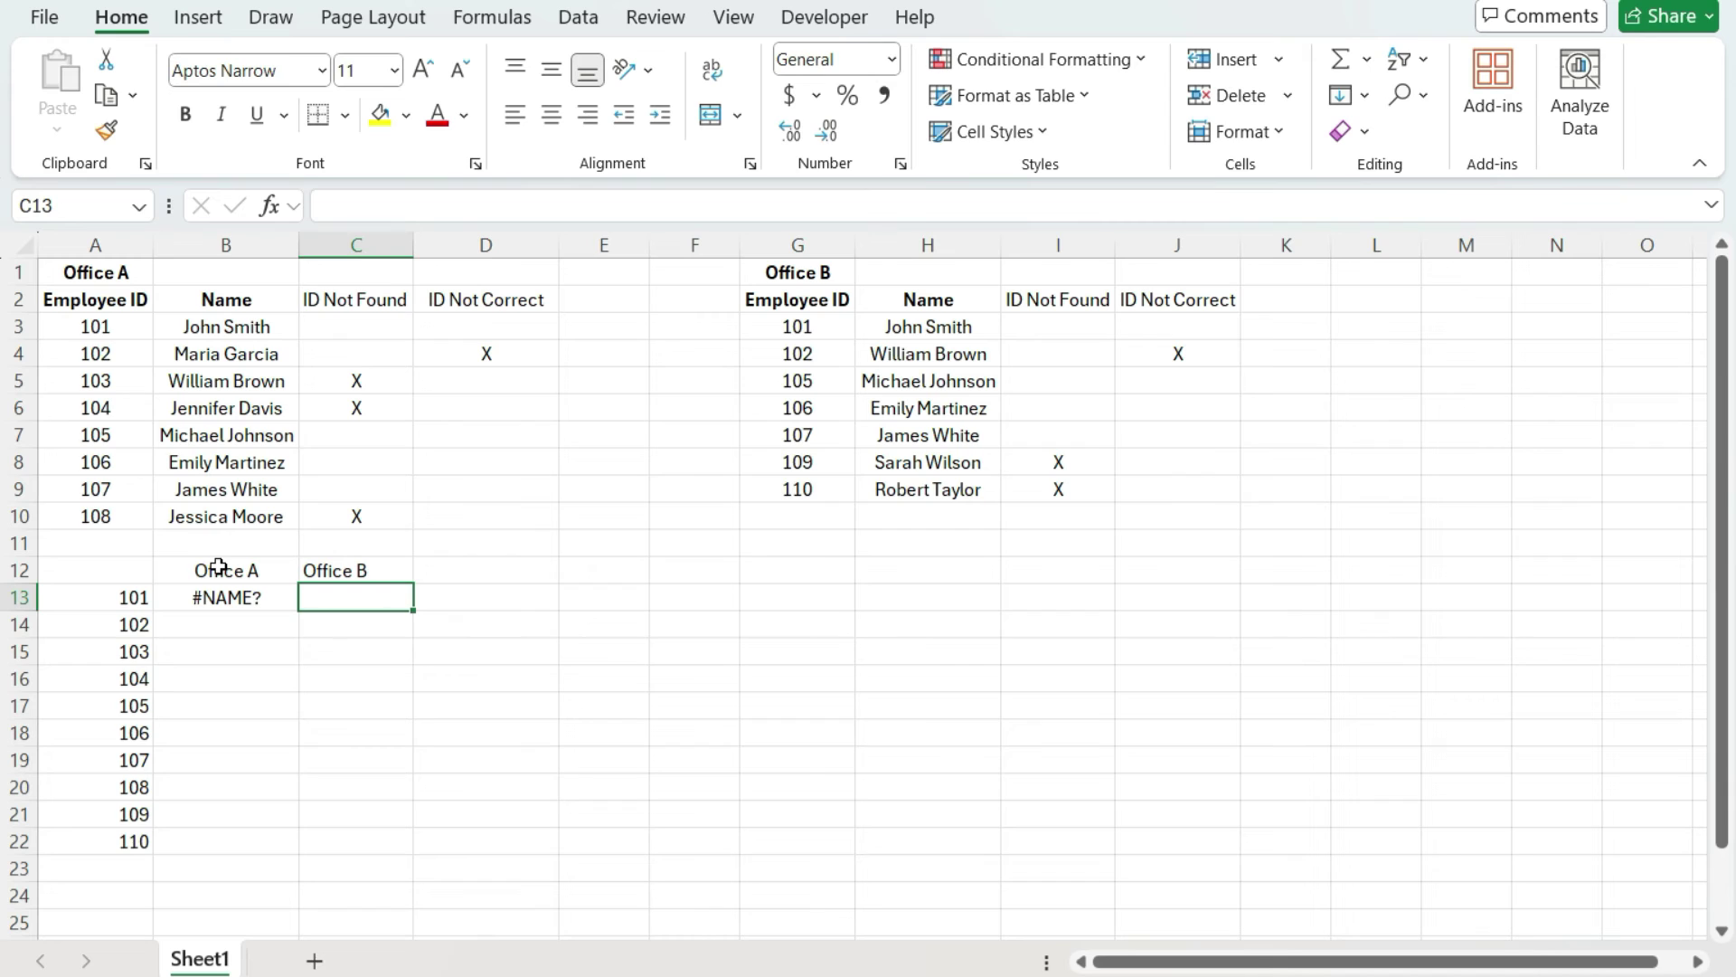
{"action": "left_click", "coordinate": [254, 592]}
{"action": "key", "text": "Delete"}
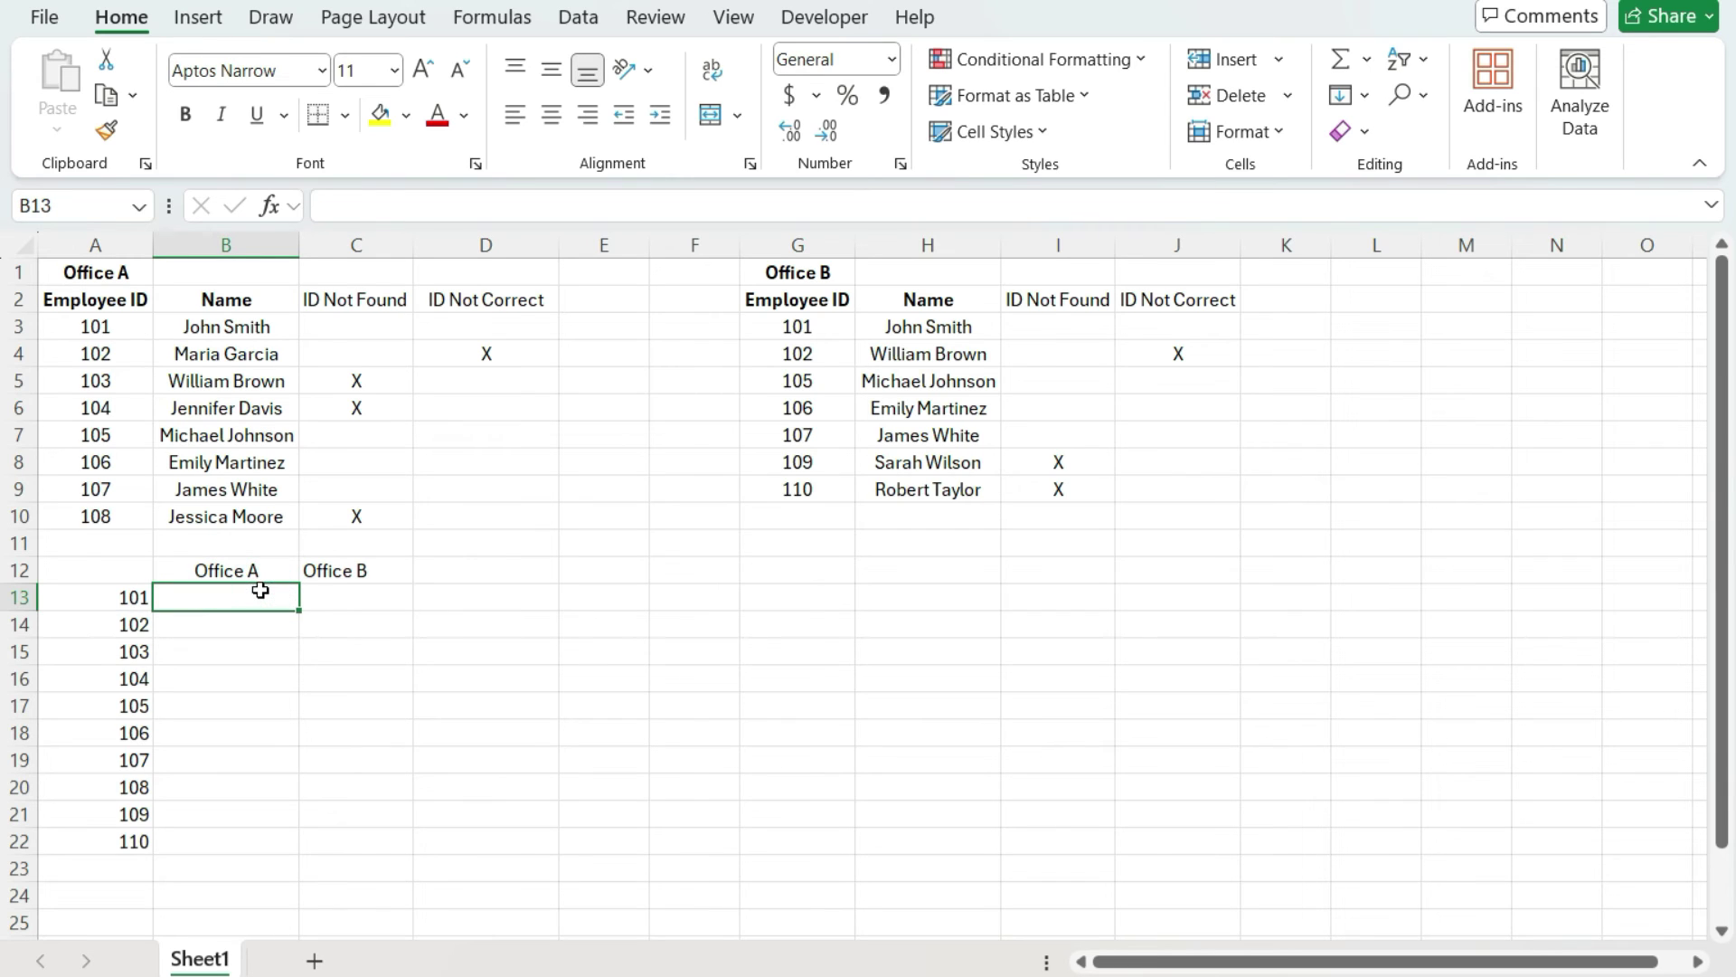
Step: Write a VLOOKUP in B13 that finds A13 in A3:B10 and returns column 2 with FALSE for exact match
{"action": "type", "text": "=vl"}
{"action": "key", "text": "Tab"}
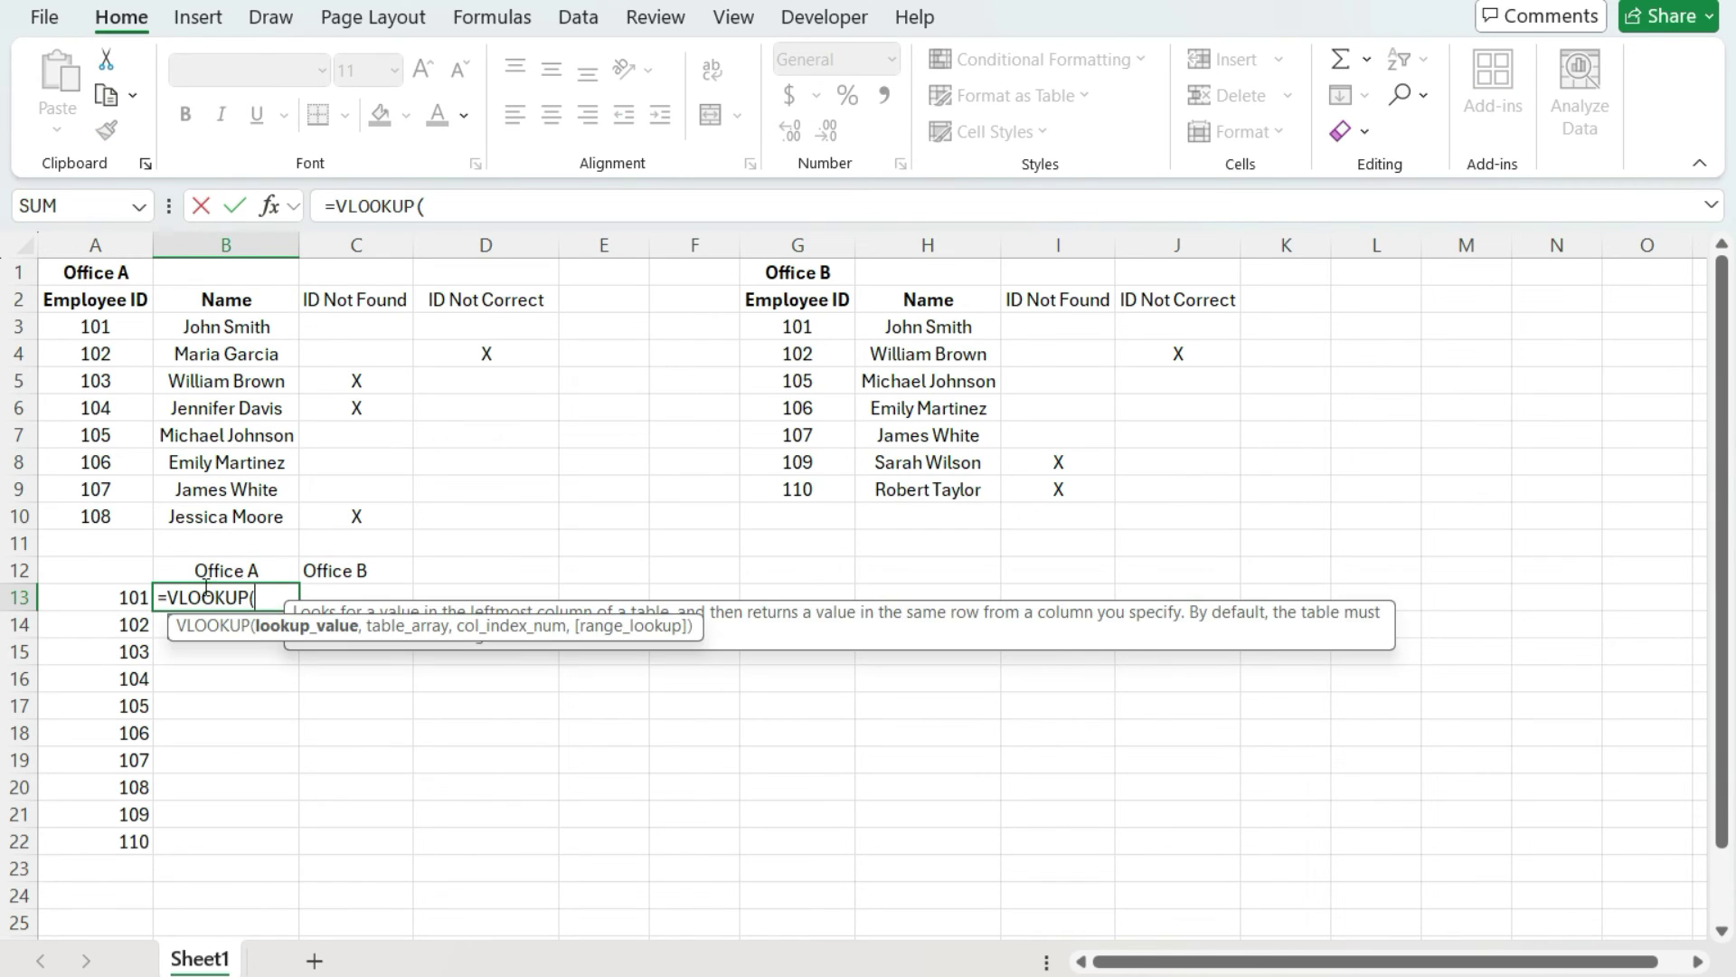
{"action": "left_click", "coordinate": [120, 602]}
{"action": "type", "text": ","}
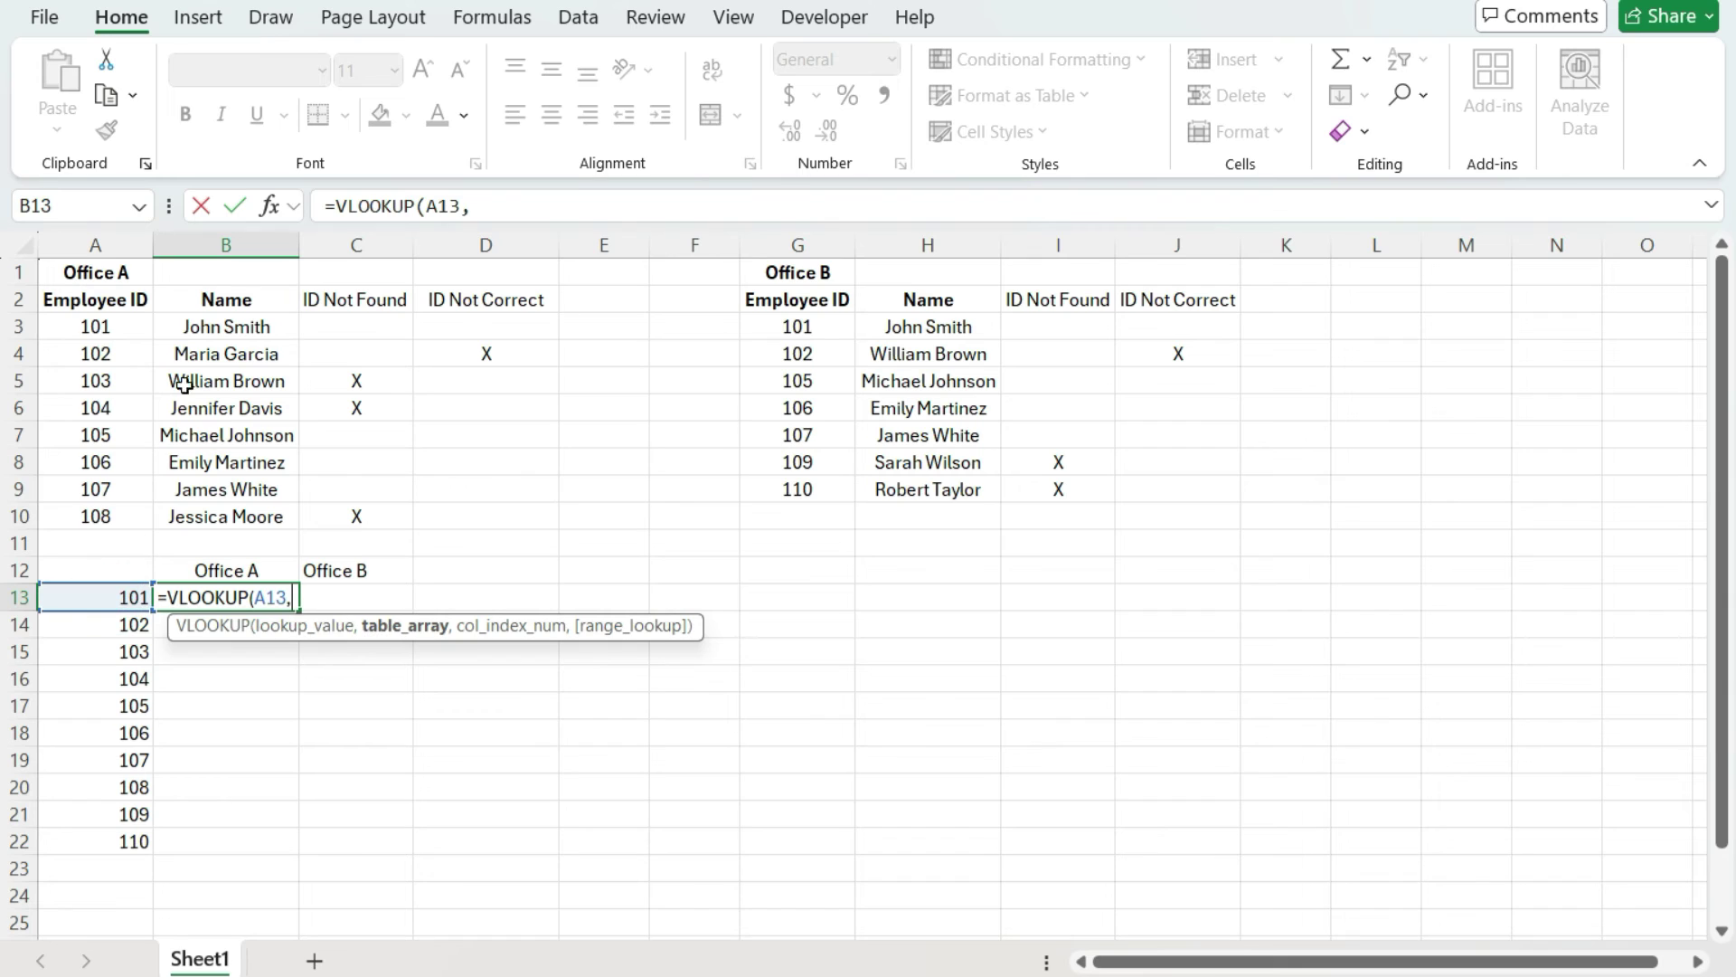
{"action": "left_click_drag", "start_coordinate": [133, 327], "coordinate": [192, 510]}
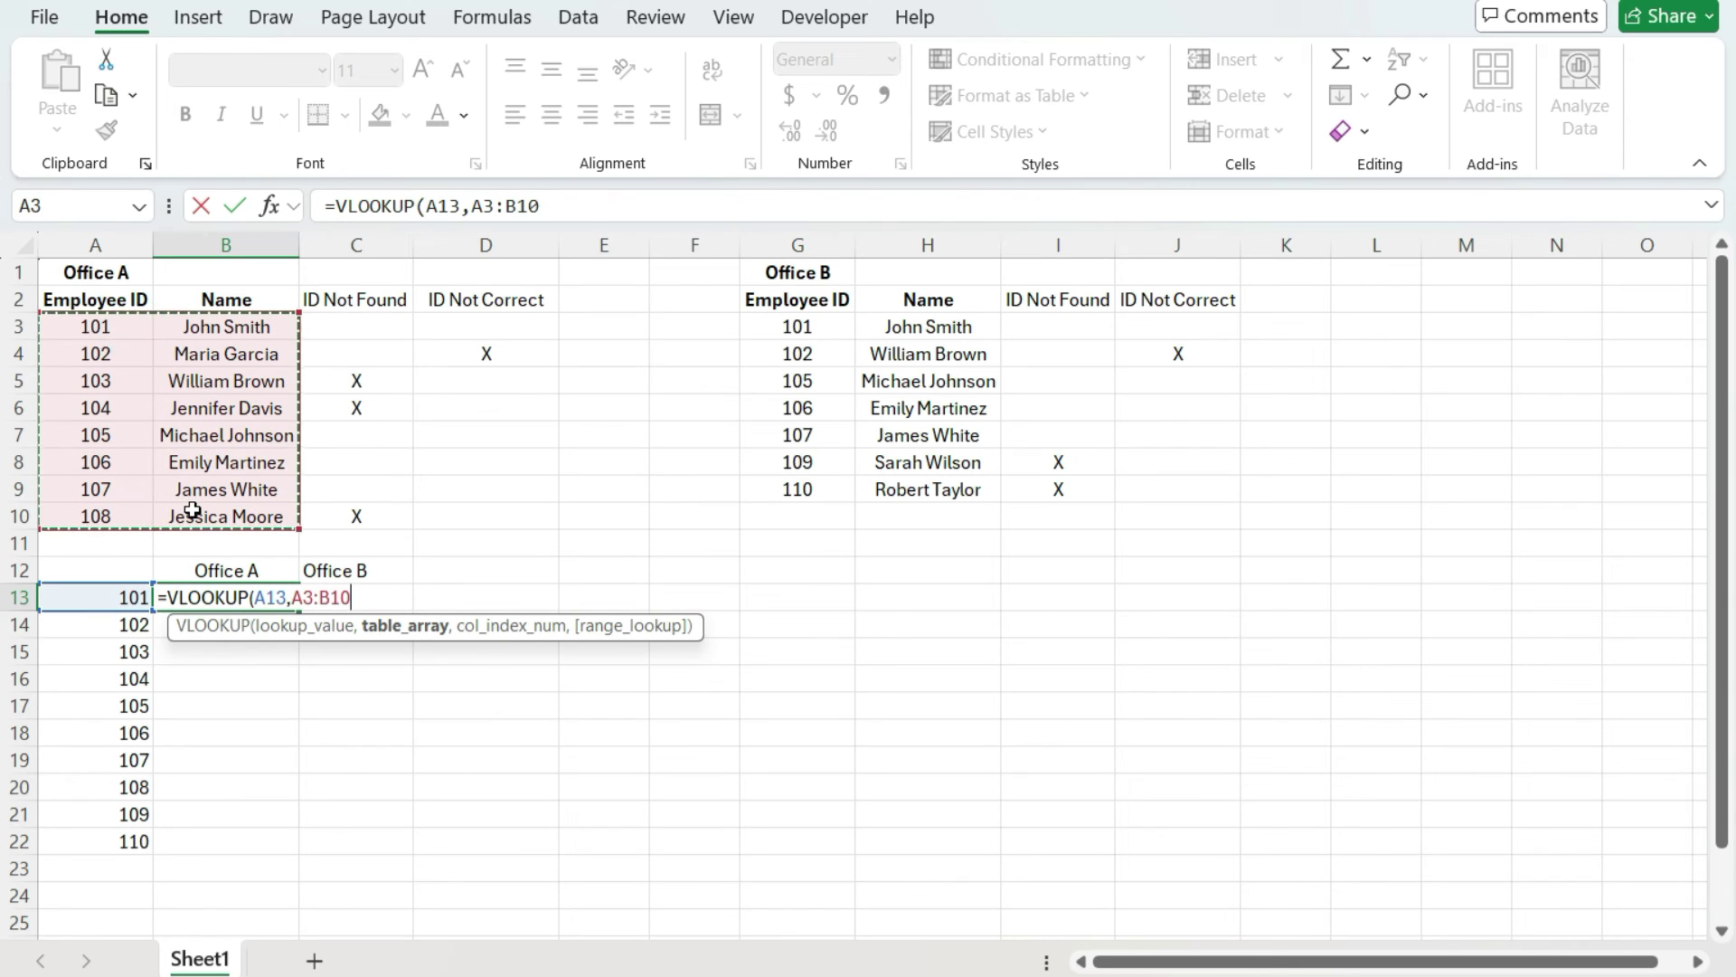
{"action": "type", "text": ",2,false)"}
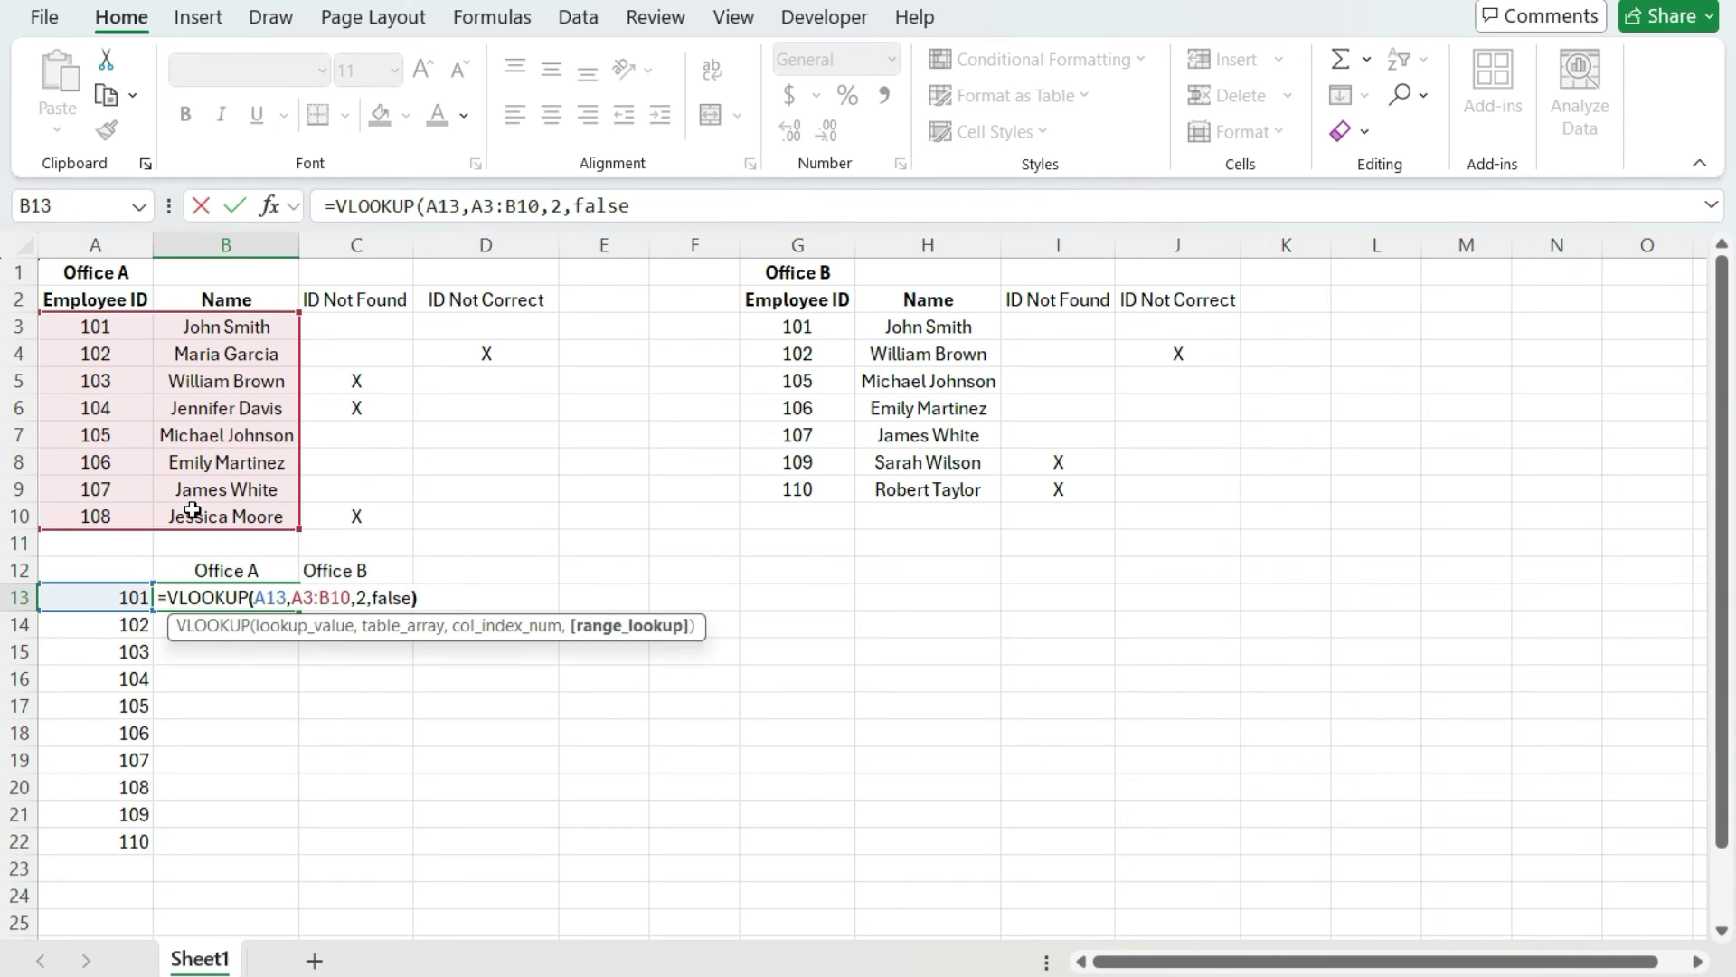
Step: Make the table range in the B13 formula absolute as $A$3:$B$10 and enter the formula
{"action": "left_click", "coordinate": [487, 205]}
{"action": "key", "text": "F4"}
{"action": "left_click", "coordinate": [549, 206]}
{"action": "key", "text": "F4"}
{"action": "key", "text": "Return"}
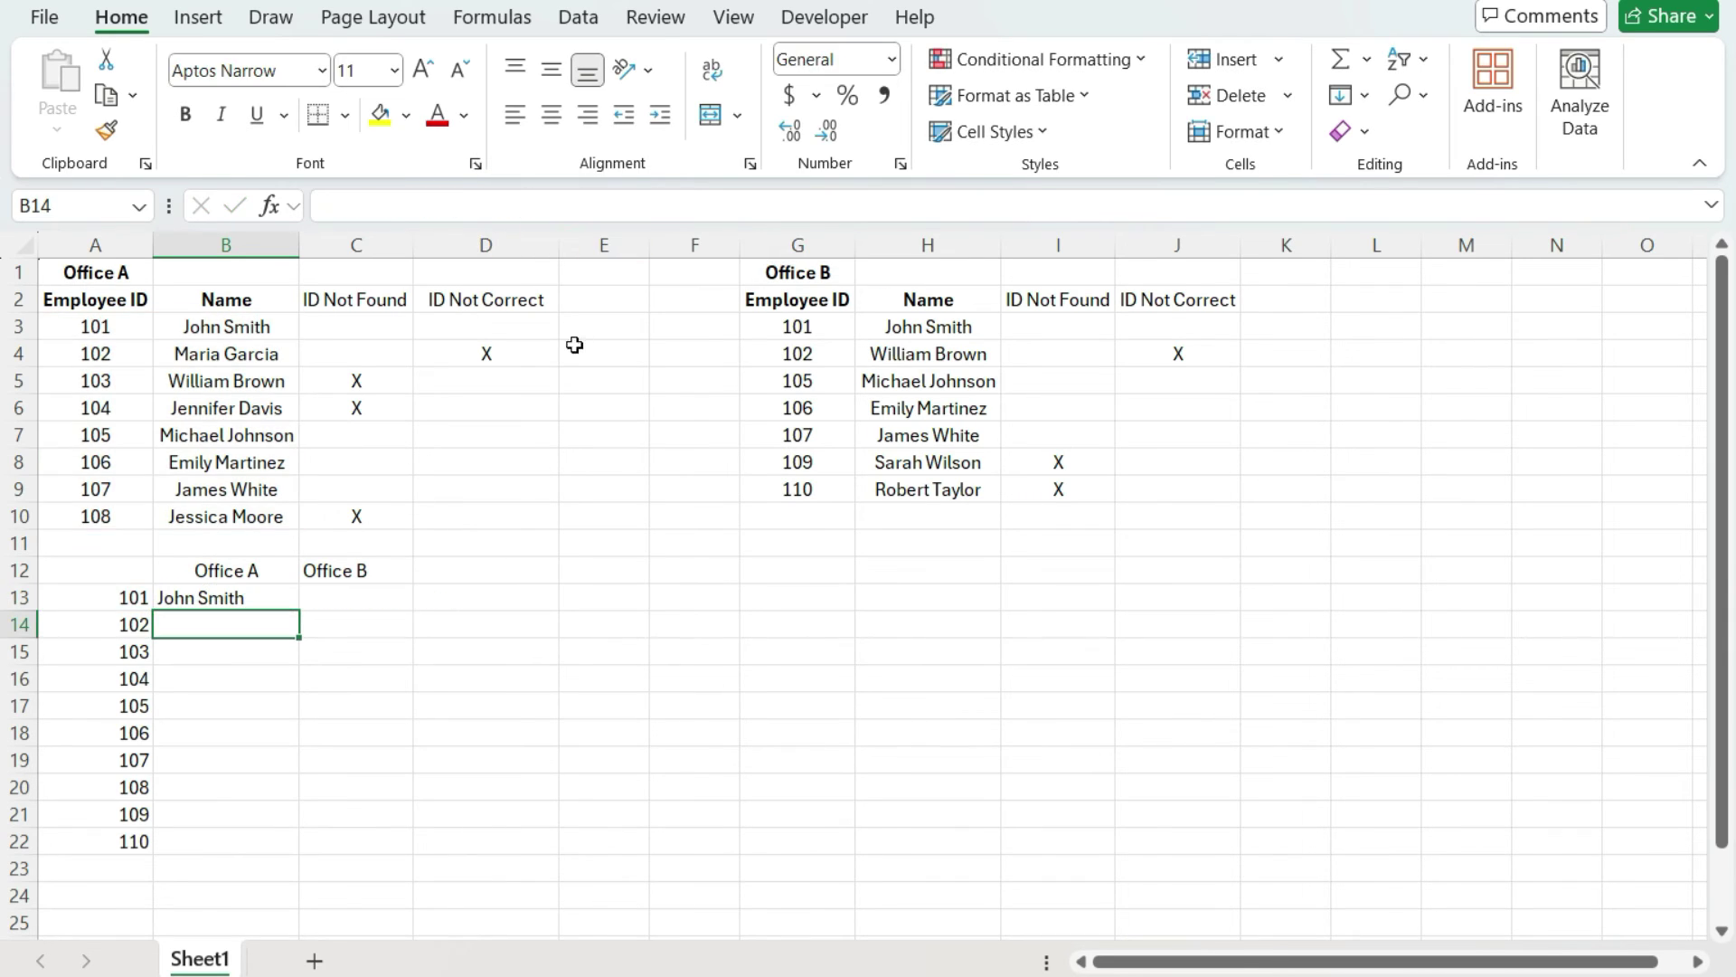
Step: Fill the Office A lookup from B13 down to B22 and center the results horizontally
{"action": "left_click", "coordinate": [283, 598]}
{"action": "double_click", "coordinate": [299, 610]}
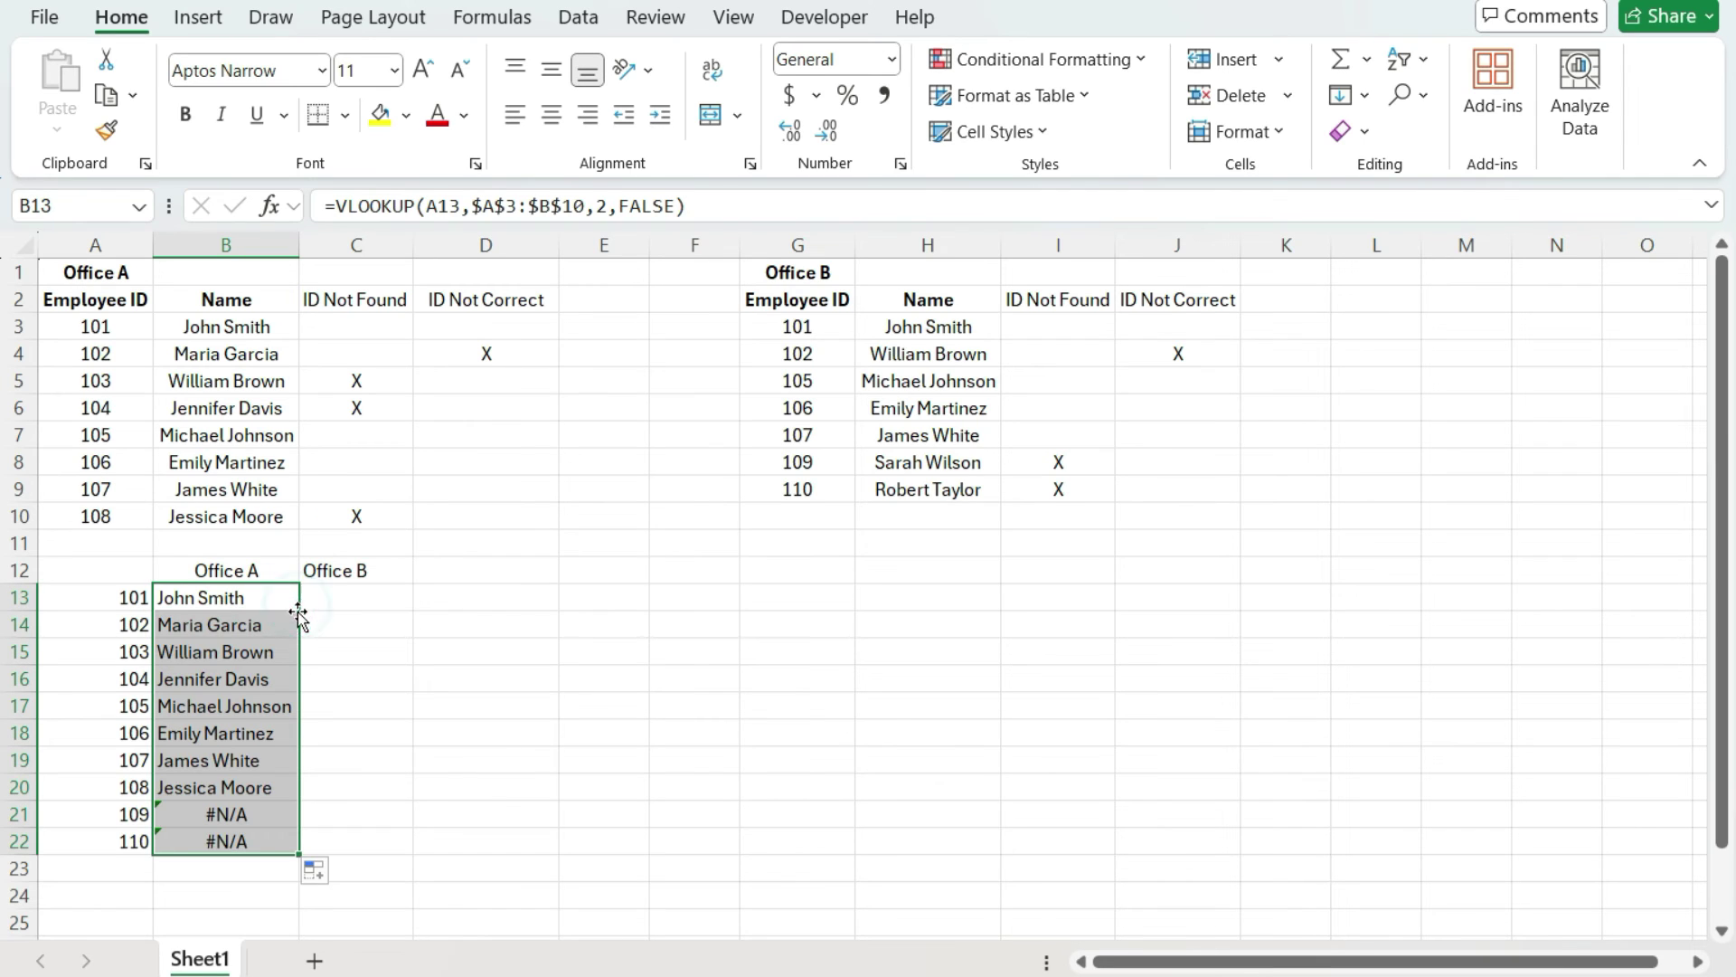
{"action": "left_click", "coordinate": [564, 116]}
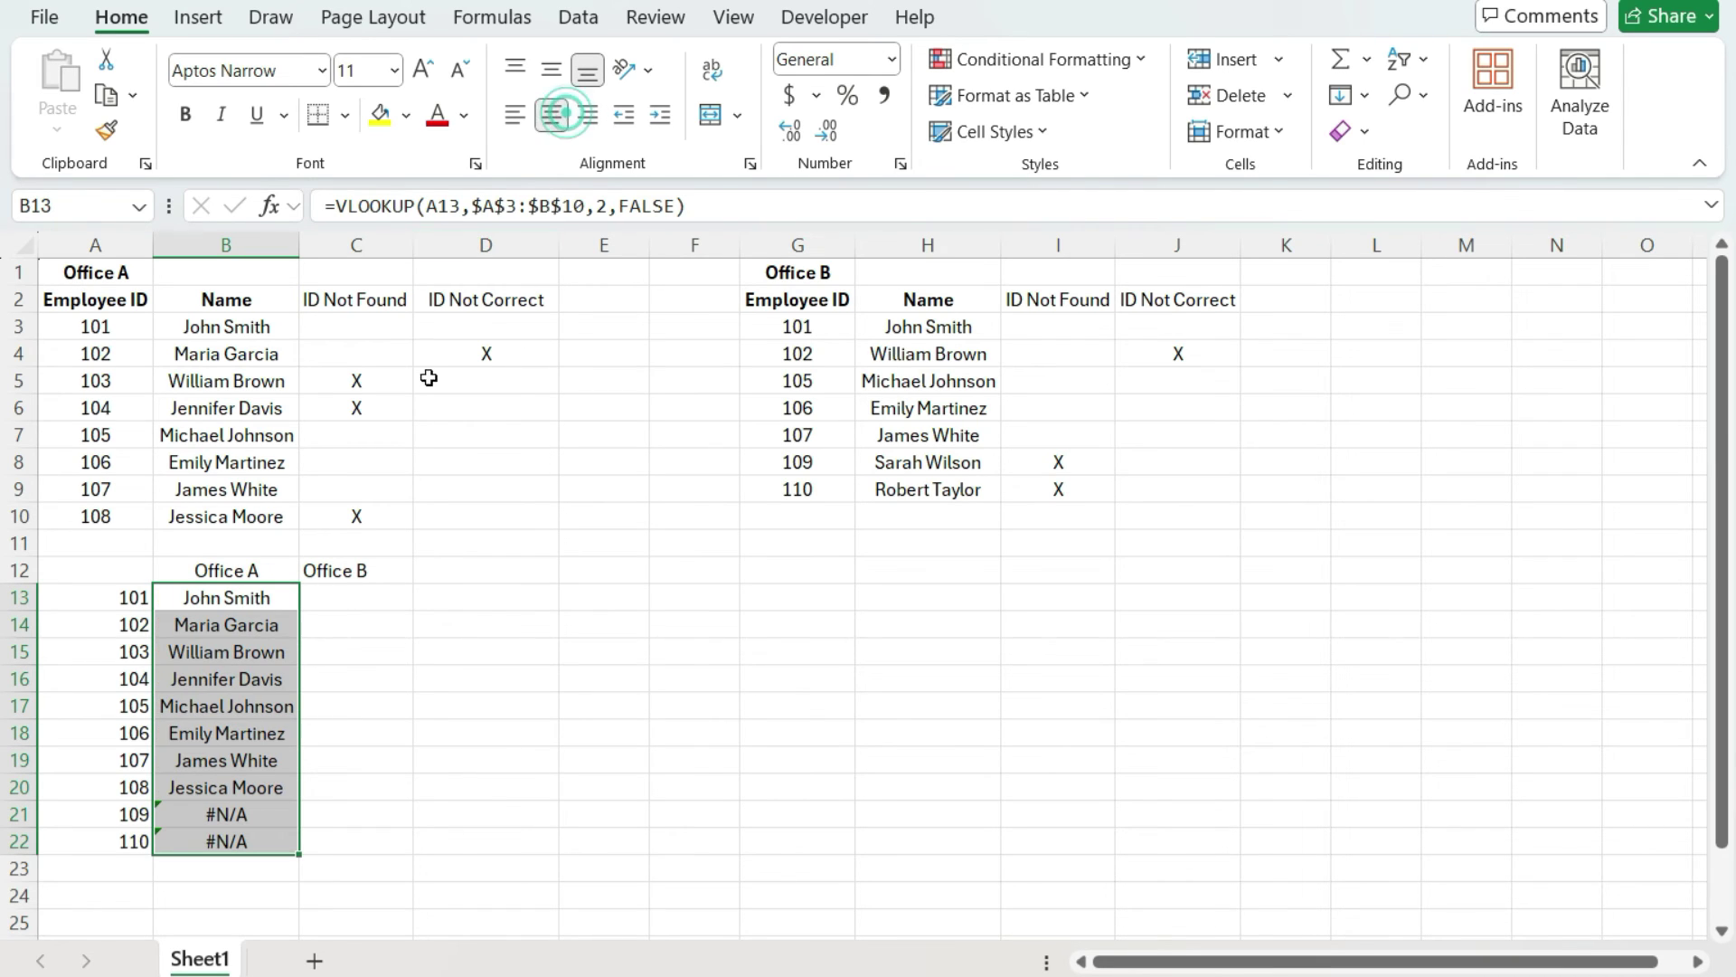
Step: Start an XLOOKUP in C13 with A13 as lookup value, G3:G9 as lookup array and H3:H9 as return array
{"action": "left_click", "coordinate": [346, 597]}
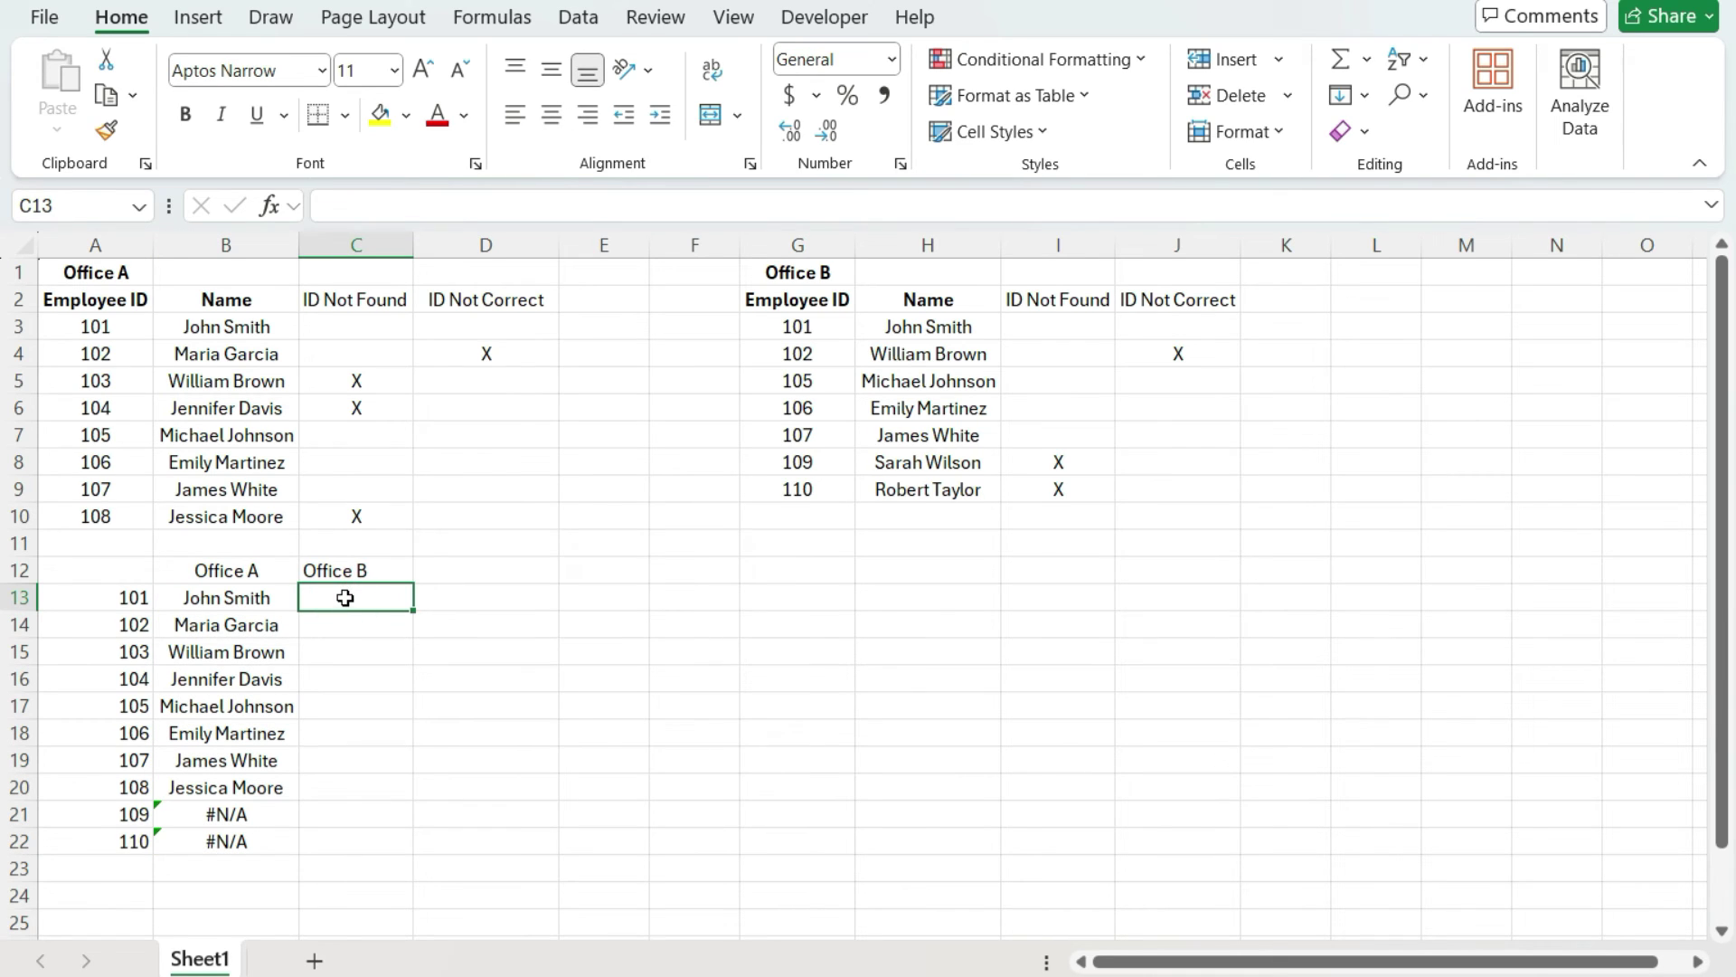
{"action": "type", "text": "=xl"}
{"action": "key", "text": "Tab"}
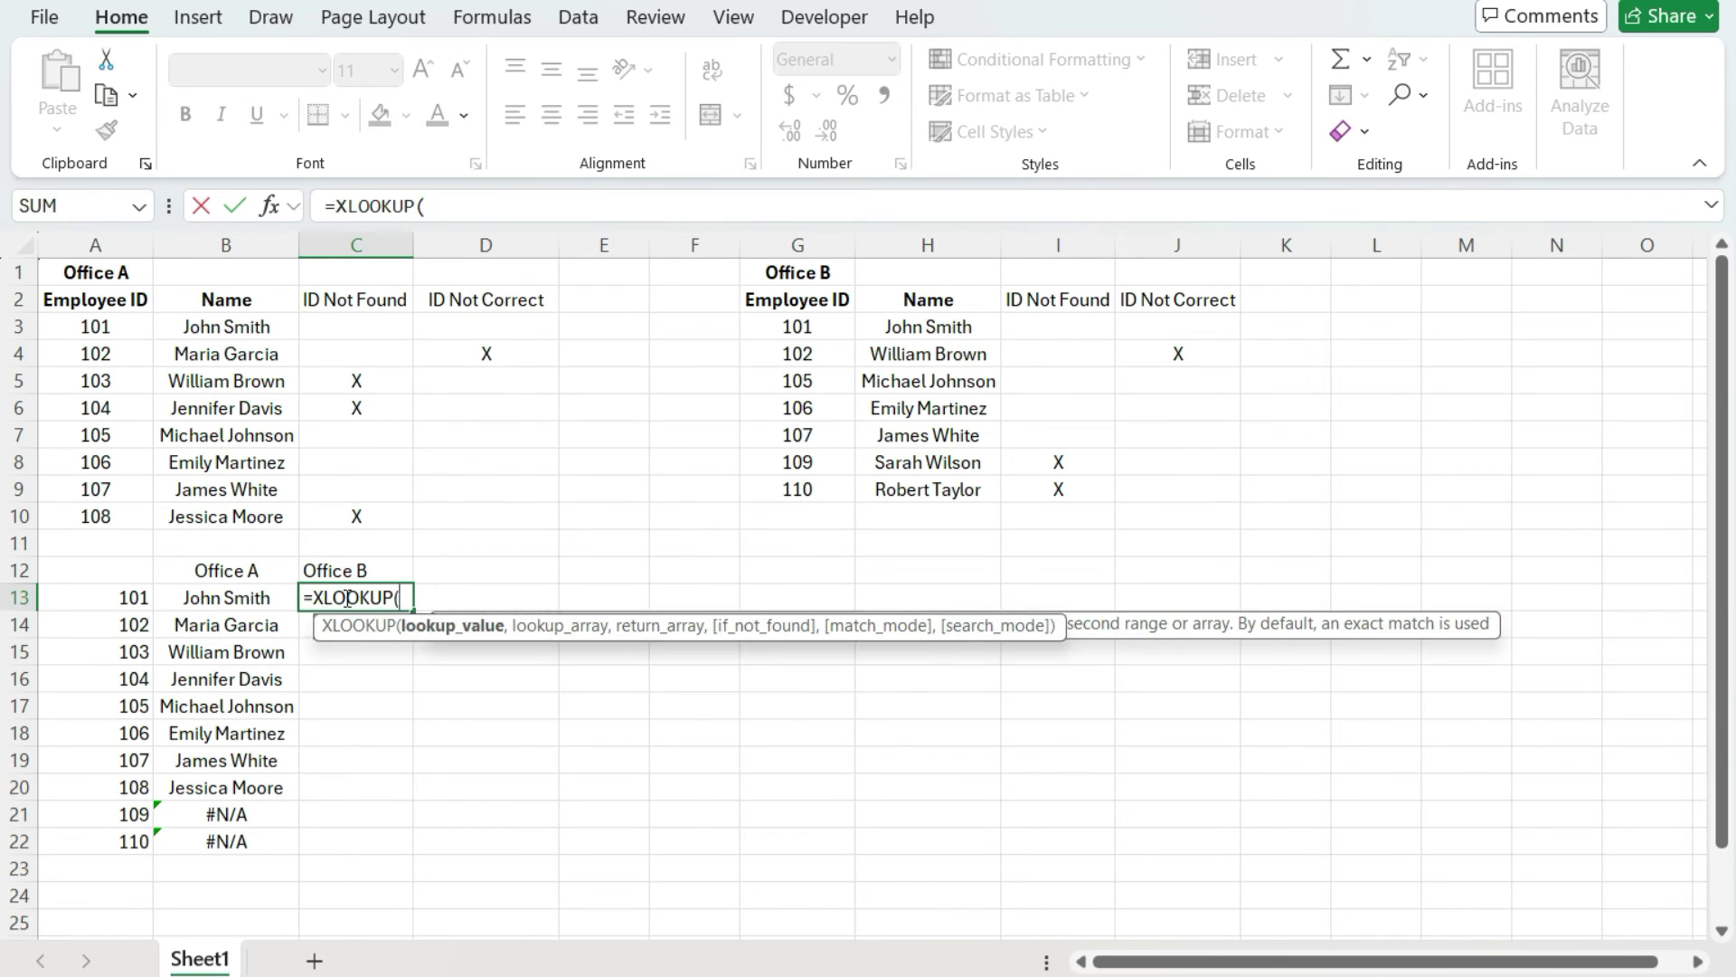
{"action": "left_click", "coordinate": [141, 598]}
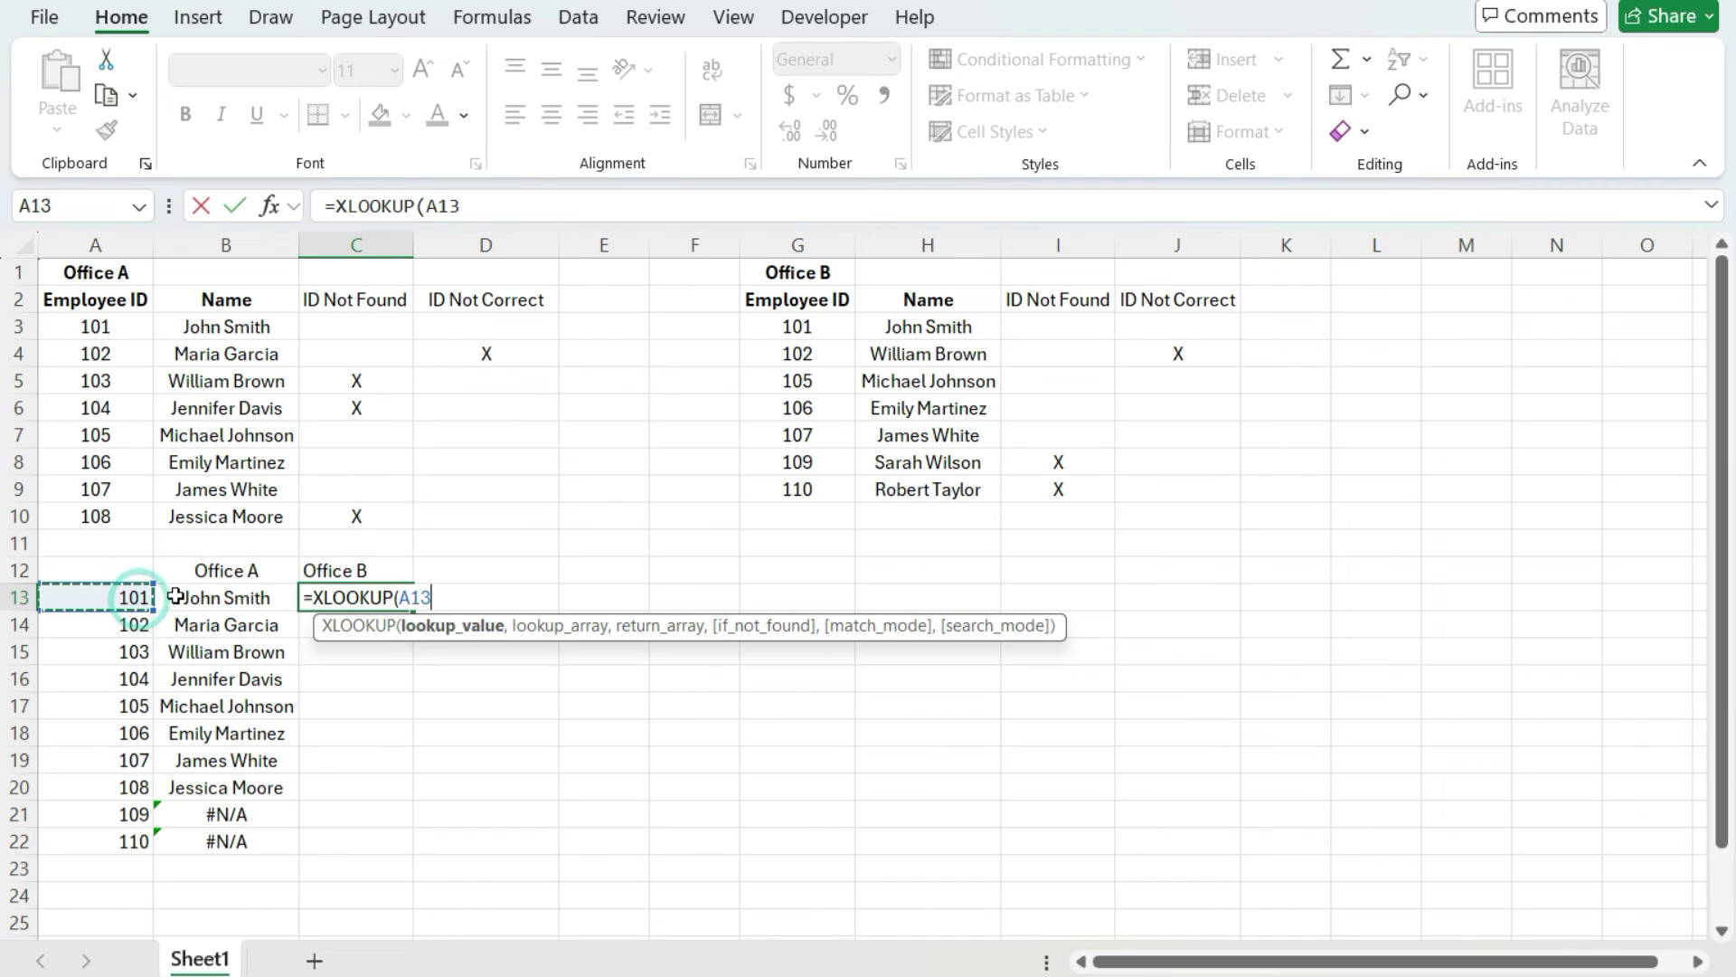
{"action": "type", "text": ","}
{"action": "left_click_drag", "start_coordinate": [818, 327], "coordinate": [816, 482]}
{"action": "type", "text": ","}
{"action": "left_click_drag", "start_coordinate": [930, 328], "coordinate": [917, 495]}
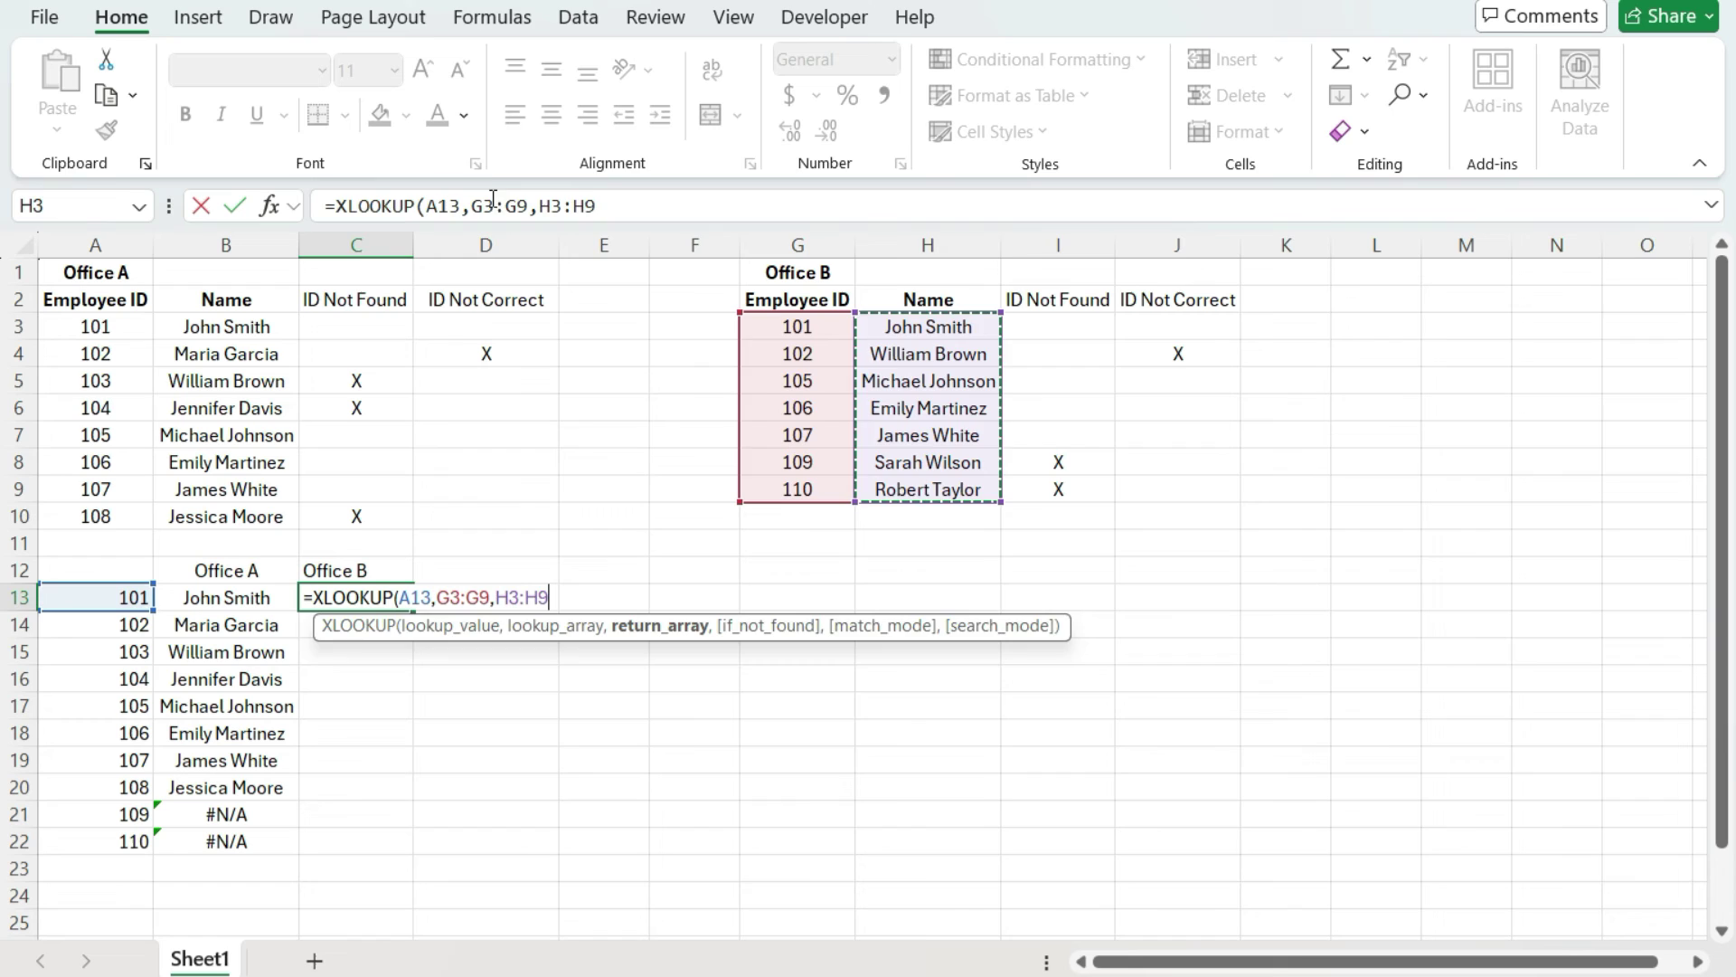
Step: Make both ranges in the C13 XLOOKUP absolute as $G$3:$G$9 and $H$3:$H$9
{"action": "left_click", "coordinate": [492, 197]}
{"action": "key", "text": "F4"}
{"action": "left_click", "coordinate": [539, 201]}
{"action": "key", "text": "F4"}
{"action": "left_click", "coordinate": [604, 204]}
{"action": "key", "text": "F4"}
{"action": "left_click", "coordinate": [638, 203]}
{"action": "key", "text": "F4"}
{"action": "left_click", "coordinate": [705, 204]}
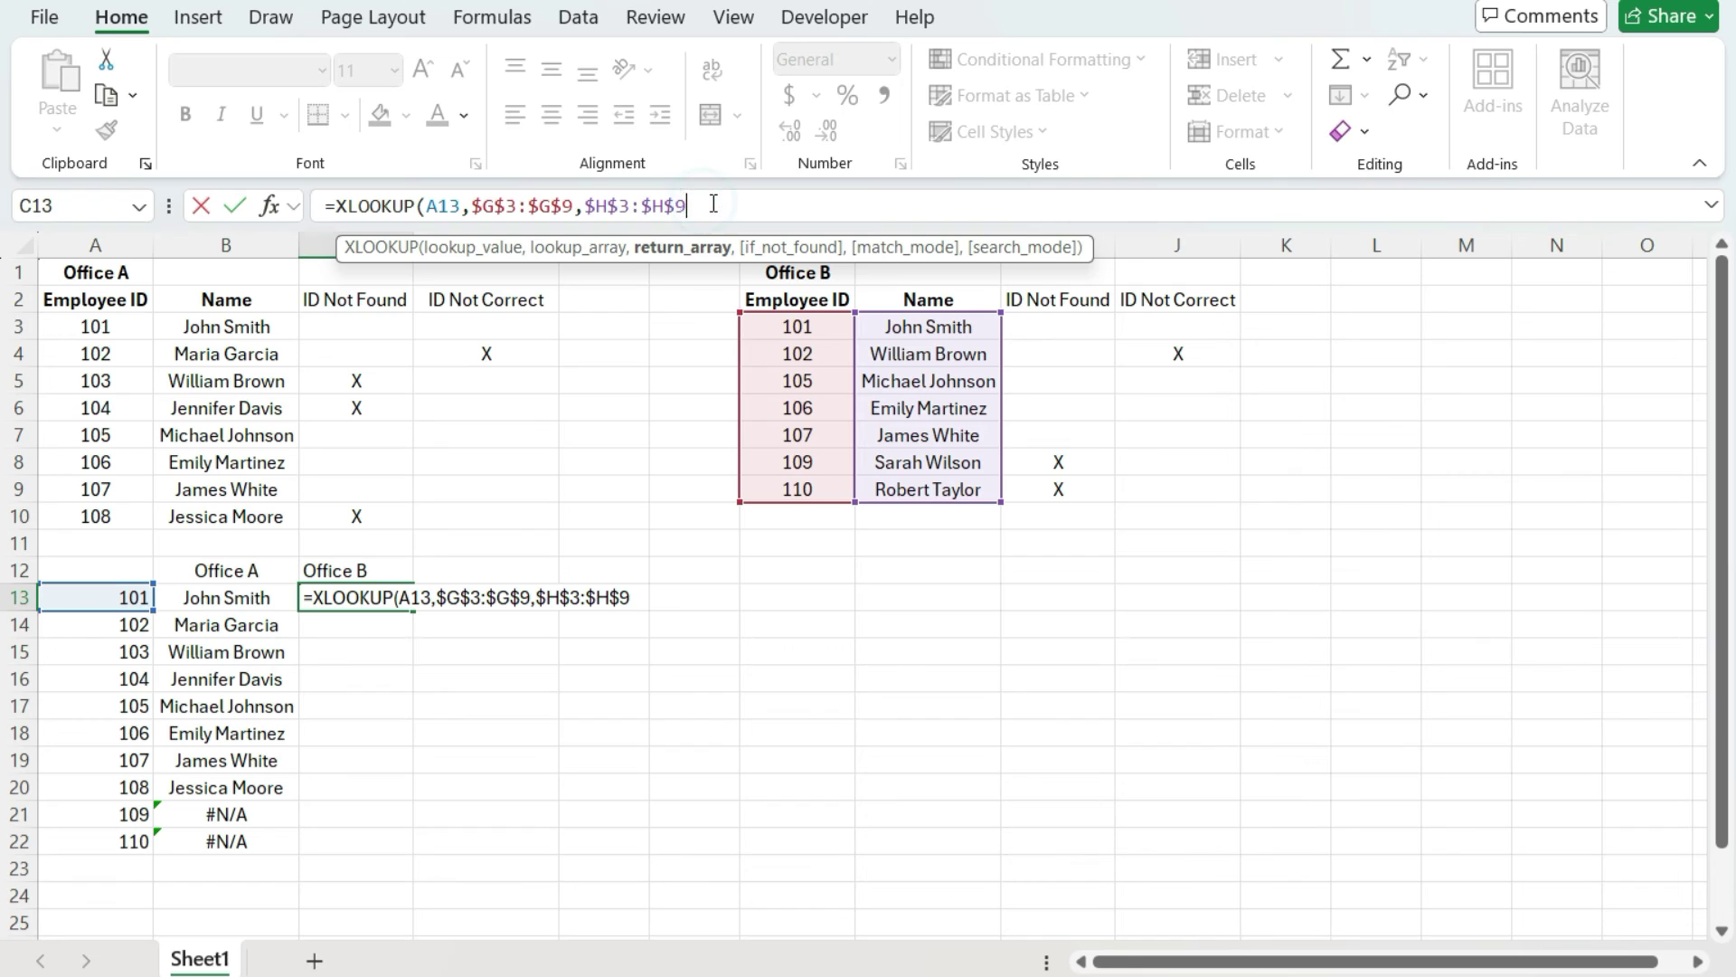
Step: Close and enter the C13 XLOOKUP formula, and fill it down to C22
{"action": "type", "text": ")"}
{"action": "key", "text": "Return"}
{"action": "left_click", "coordinate": [386, 599]}
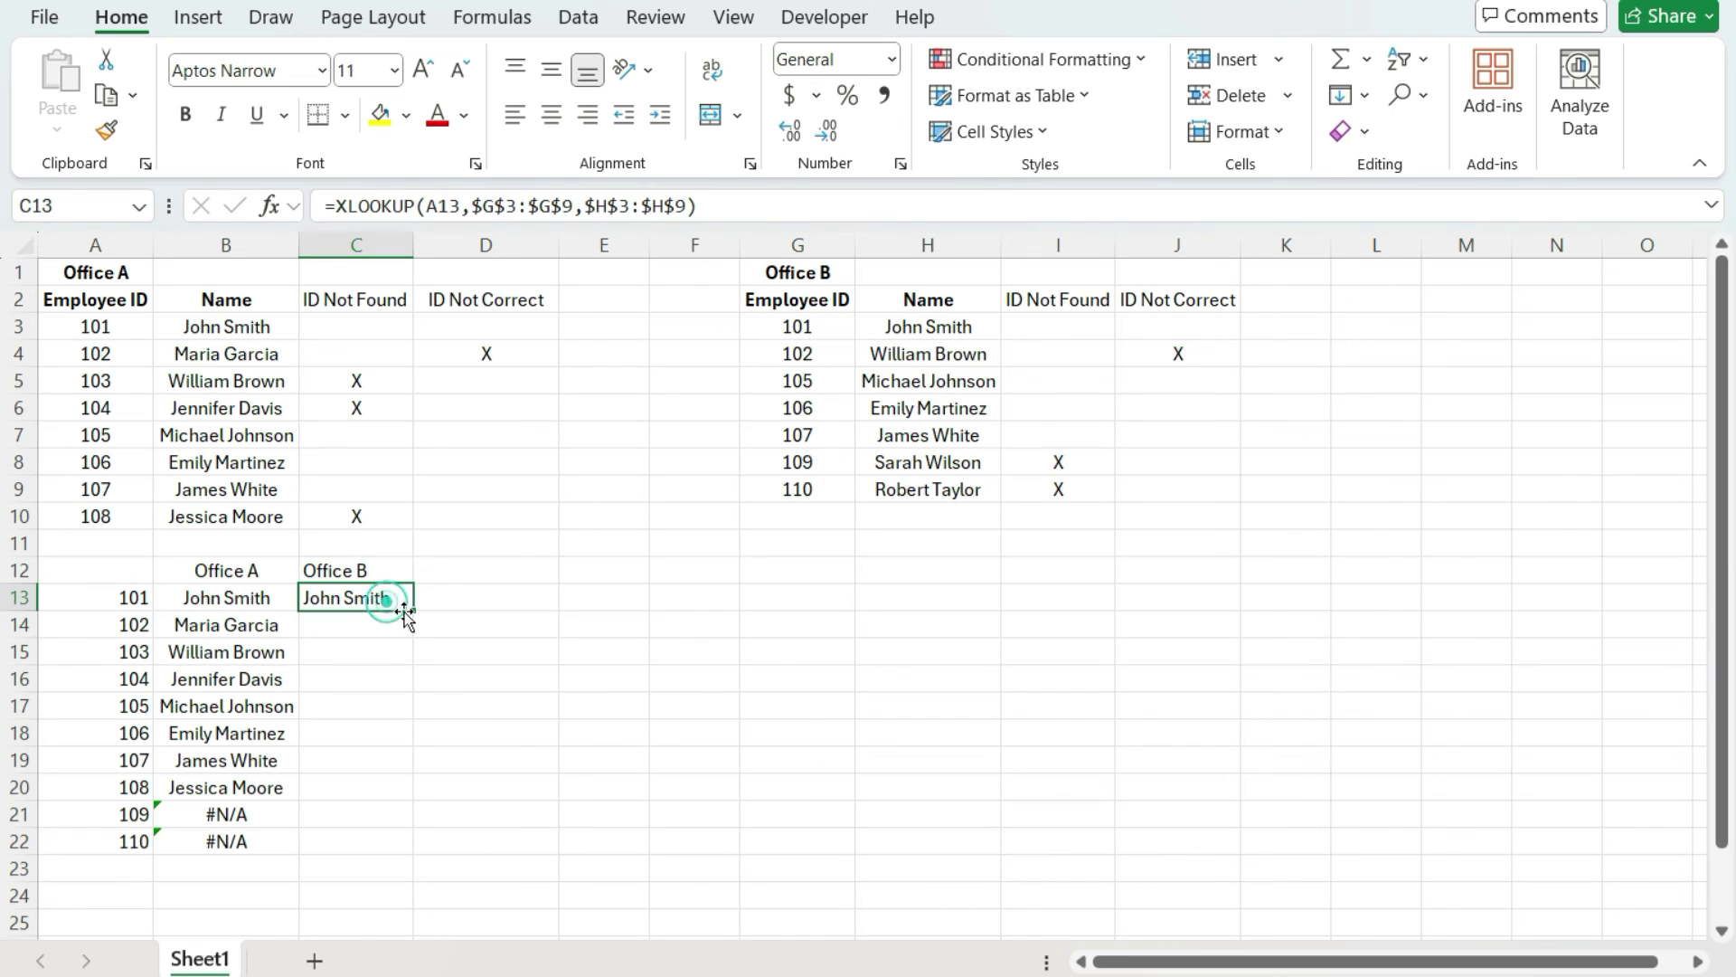
{"action": "double_click", "coordinate": [412, 611]}
Step: Widen column C slightly and center the Office B header in C12 horizontally
{"action": "left_click_drag", "start_coordinate": [413, 245], "coordinate": [426, 245]}
{"action": "left_click", "coordinate": [373, 568]}
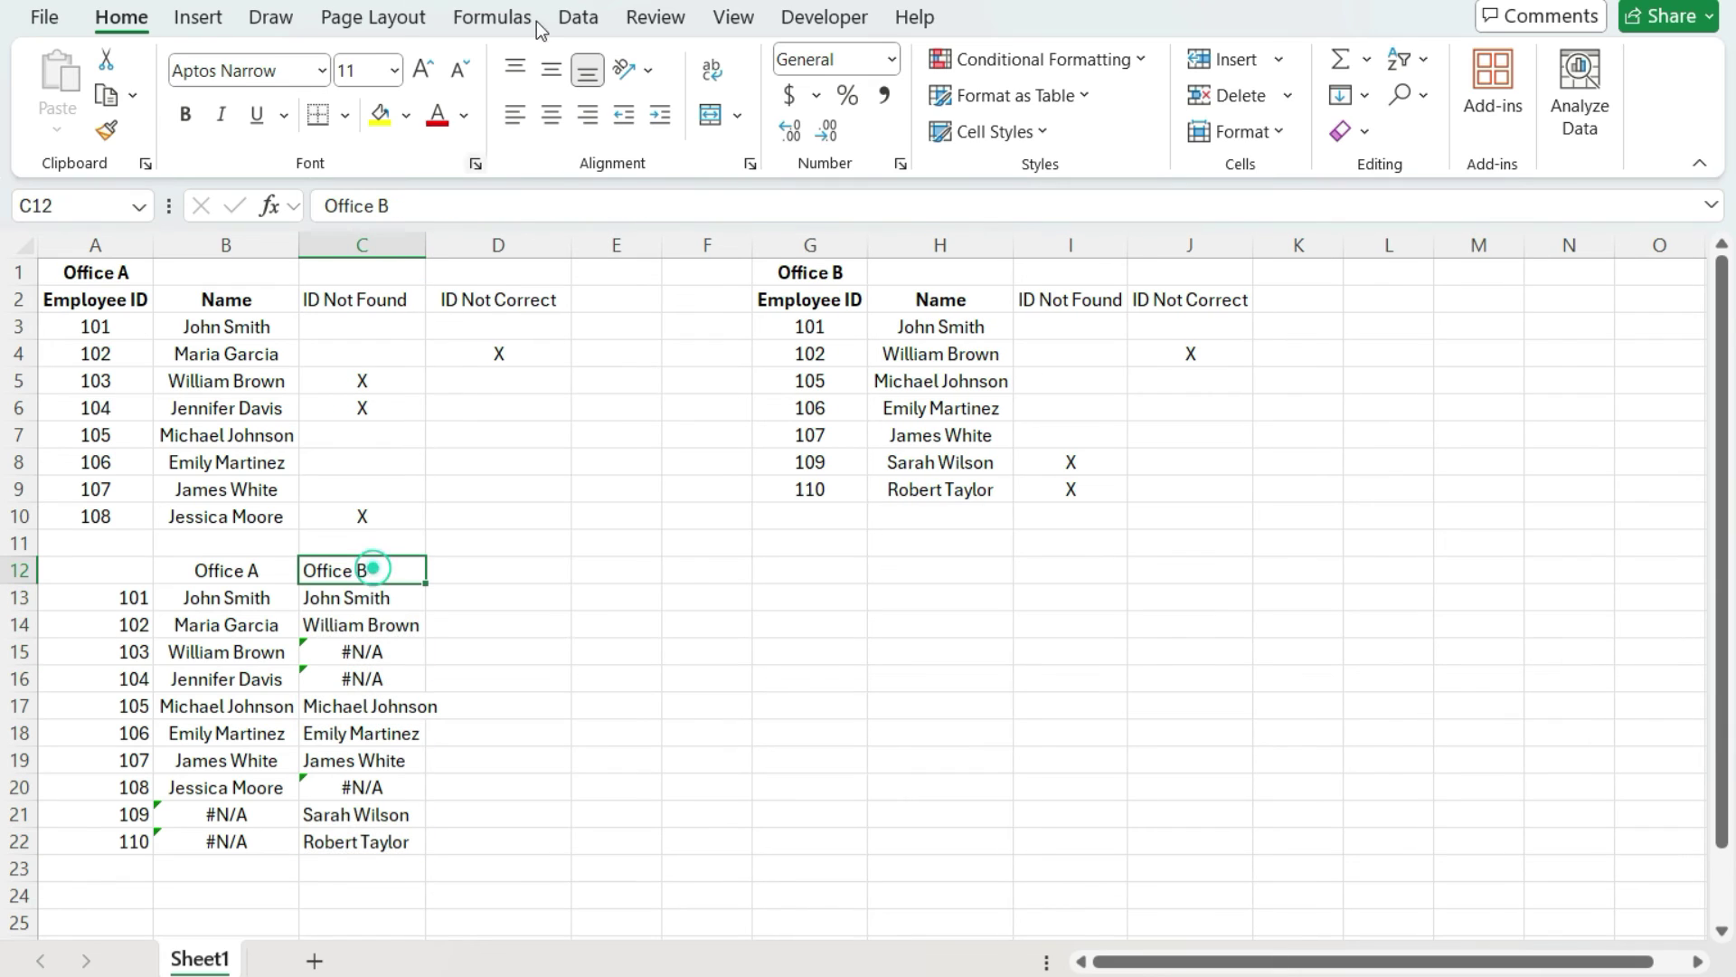
{"action": "left_click", "coordinate": [551, 115]}
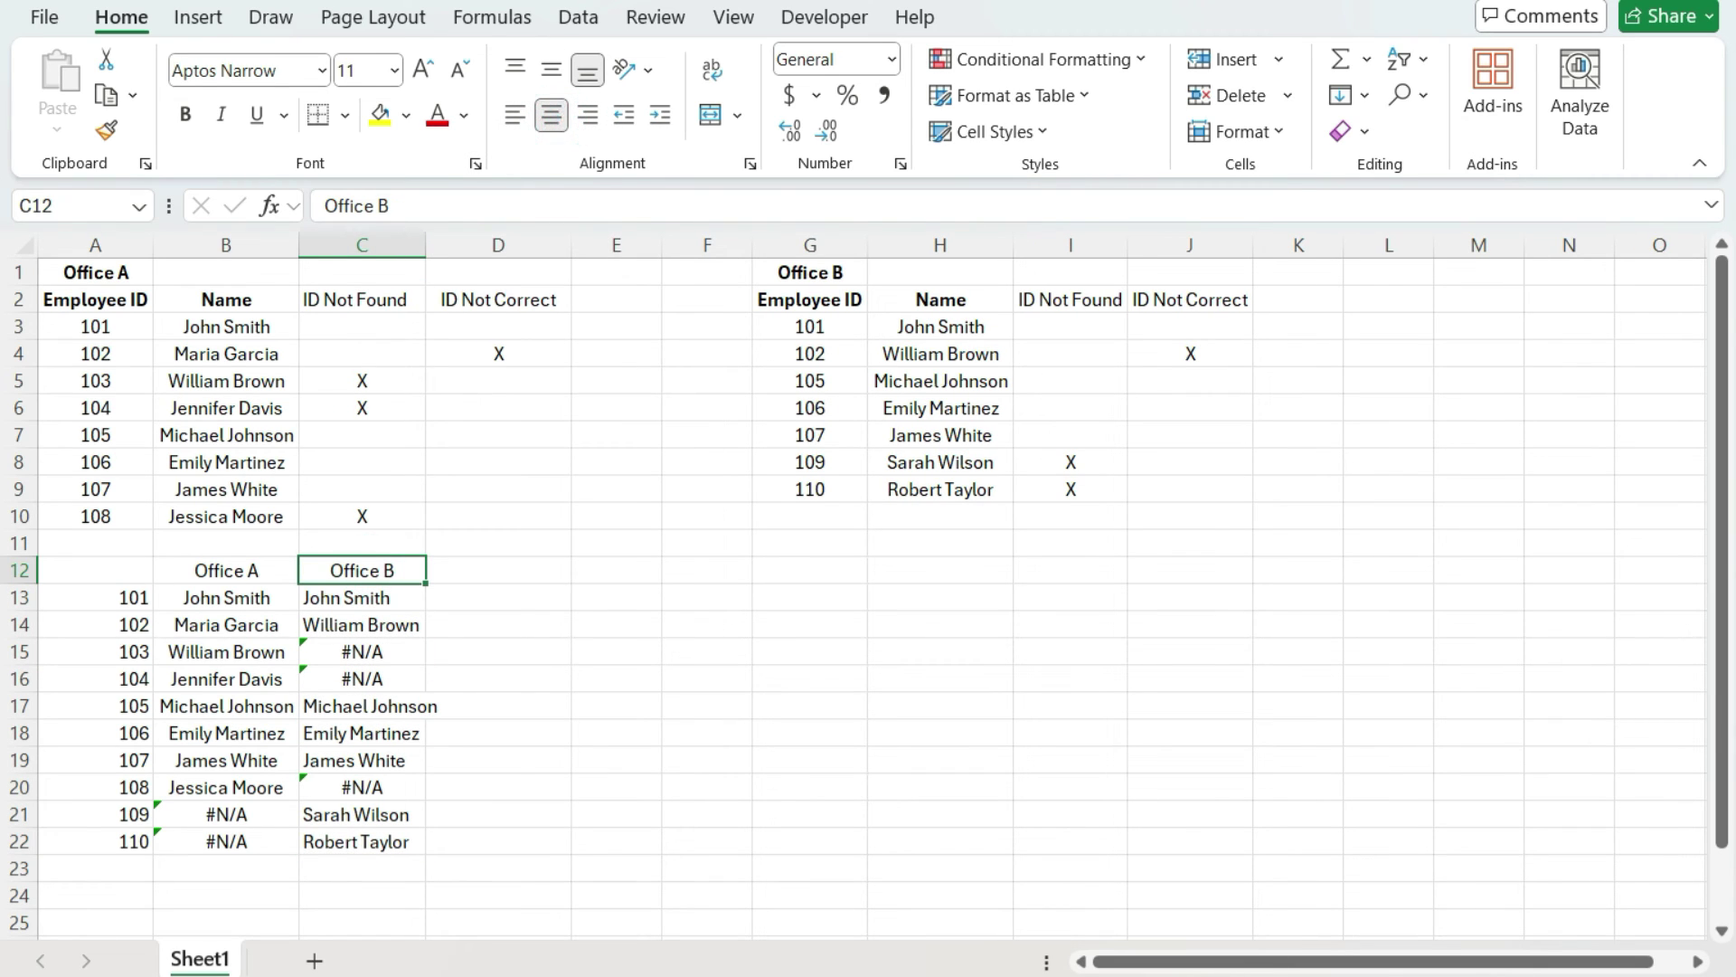
Step: Add the header "Match?" in D12 beside the Office B header
{"action": "left_click", "coordinate": [538, 570]}
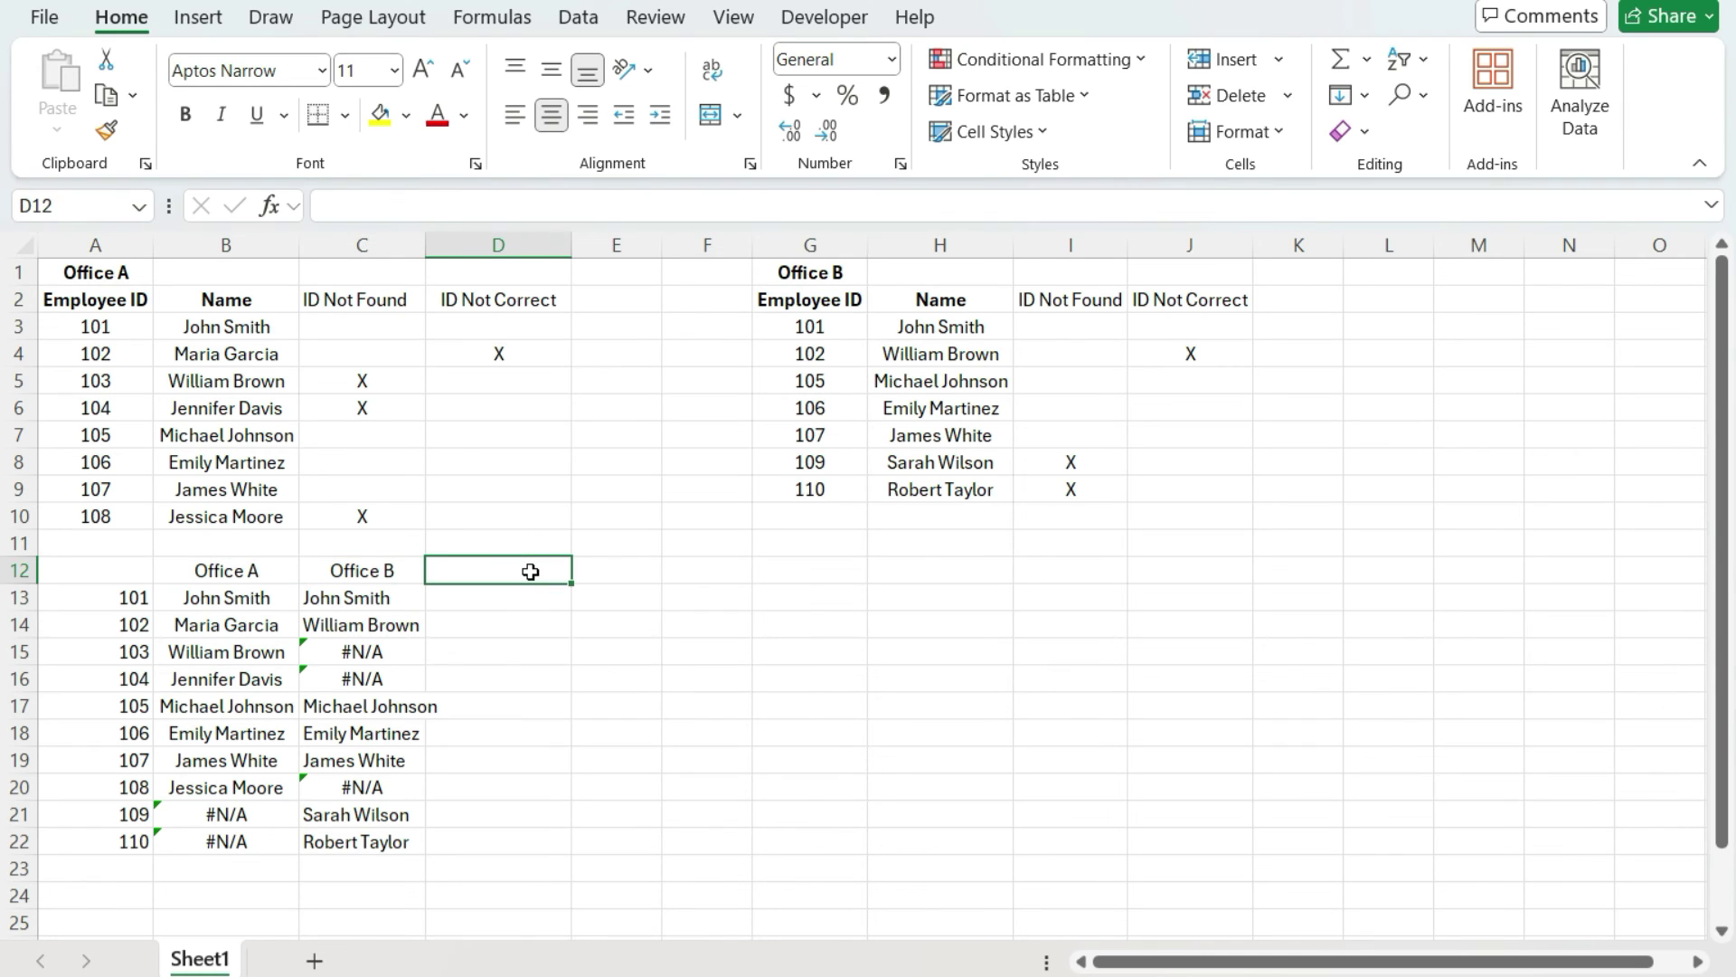
{"action": "type", "text": "Match"}
{"action": "key", "text": "Return"}
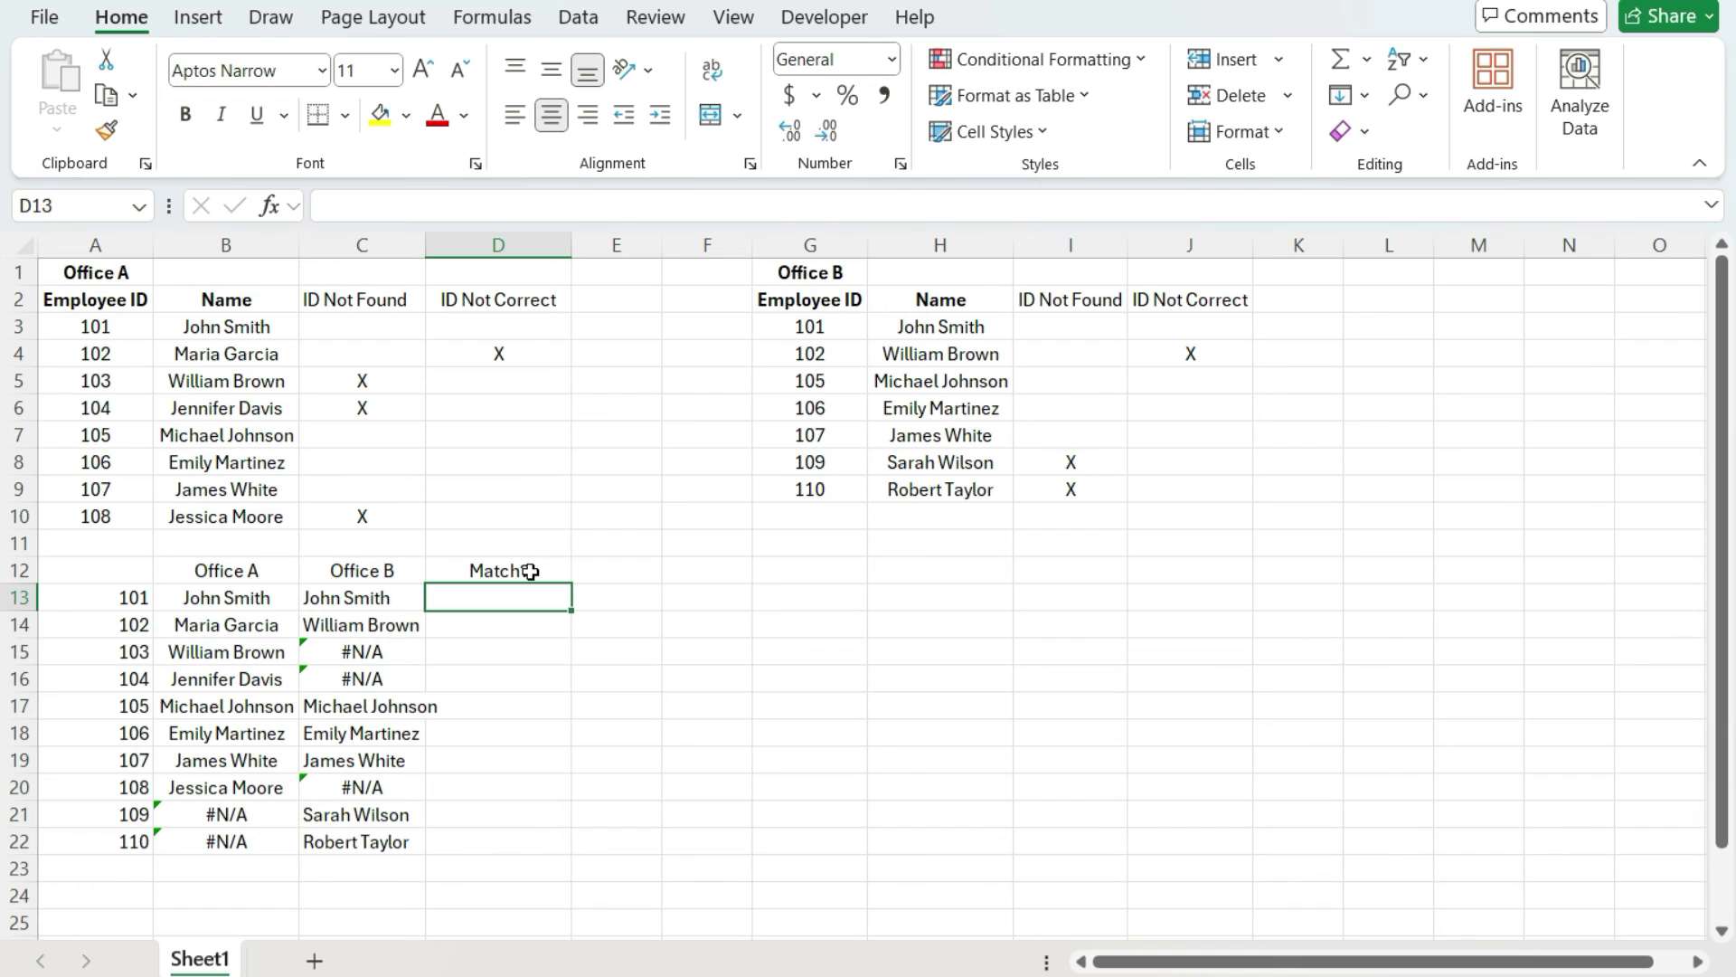
Step: Enter =IF(B13=C13,"X","Not a Match") in D13 and fill it down to D22
{"action": "type", "text": "=if("}
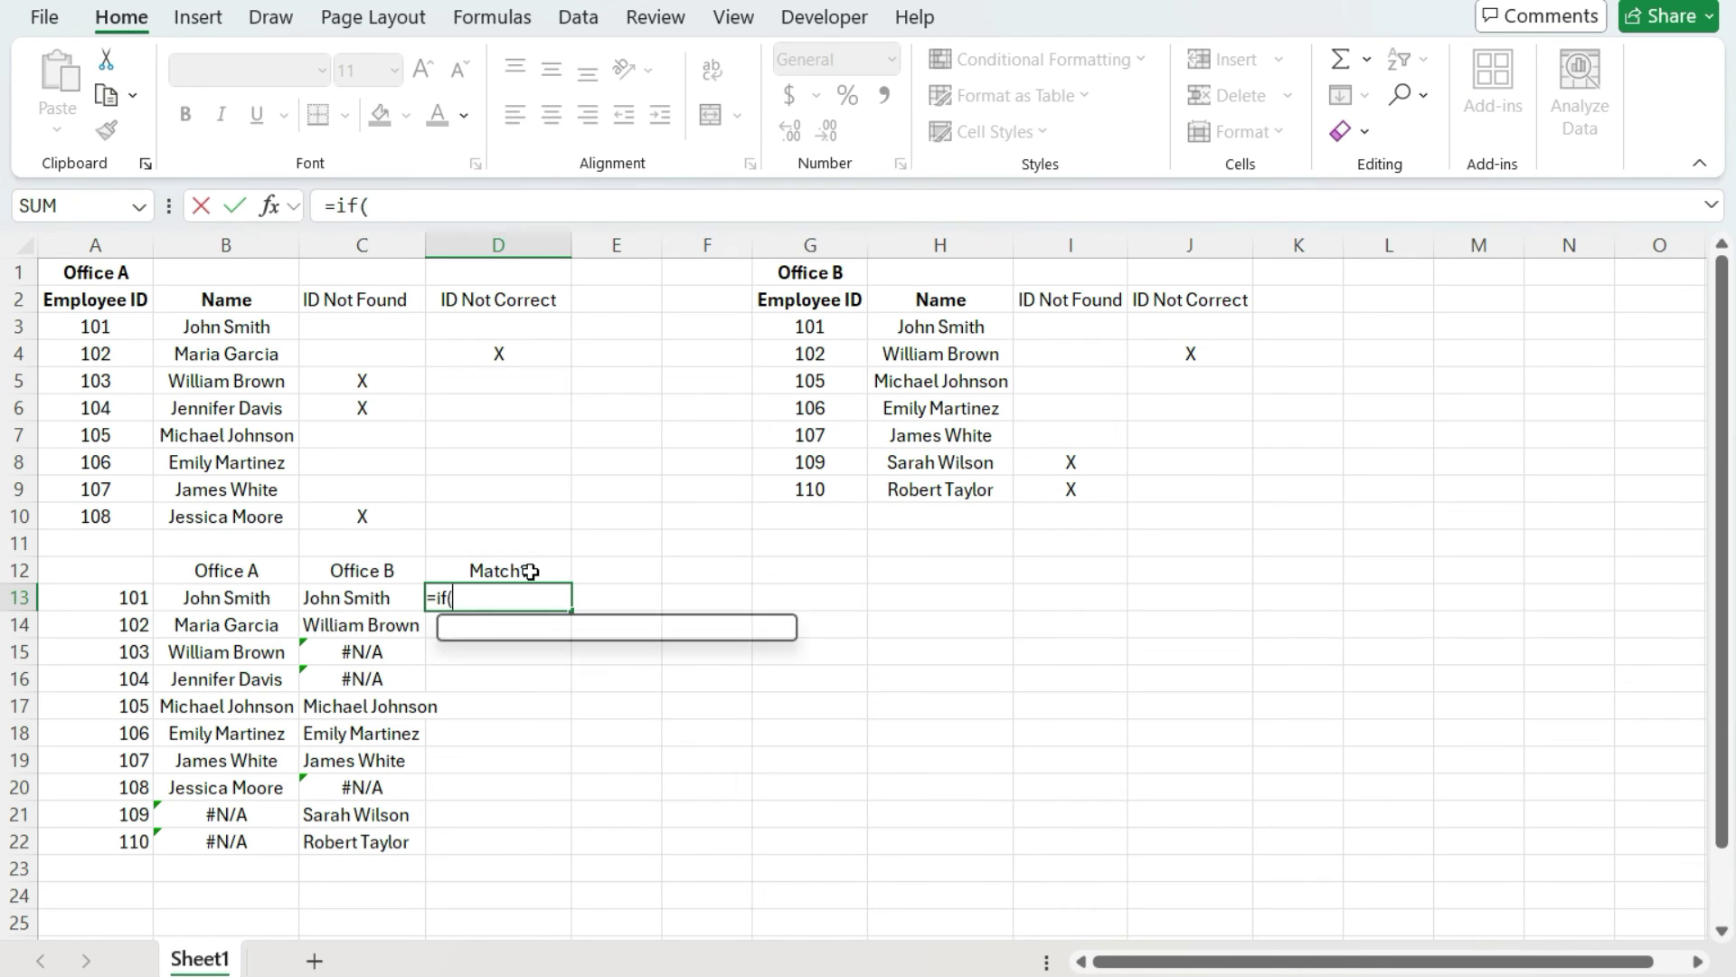
{"action": "left_click", "coordinate": [262, 597]}
{"action": "type", "text": "="}
{"action": "left_click", "coordinate": [348, 598]}
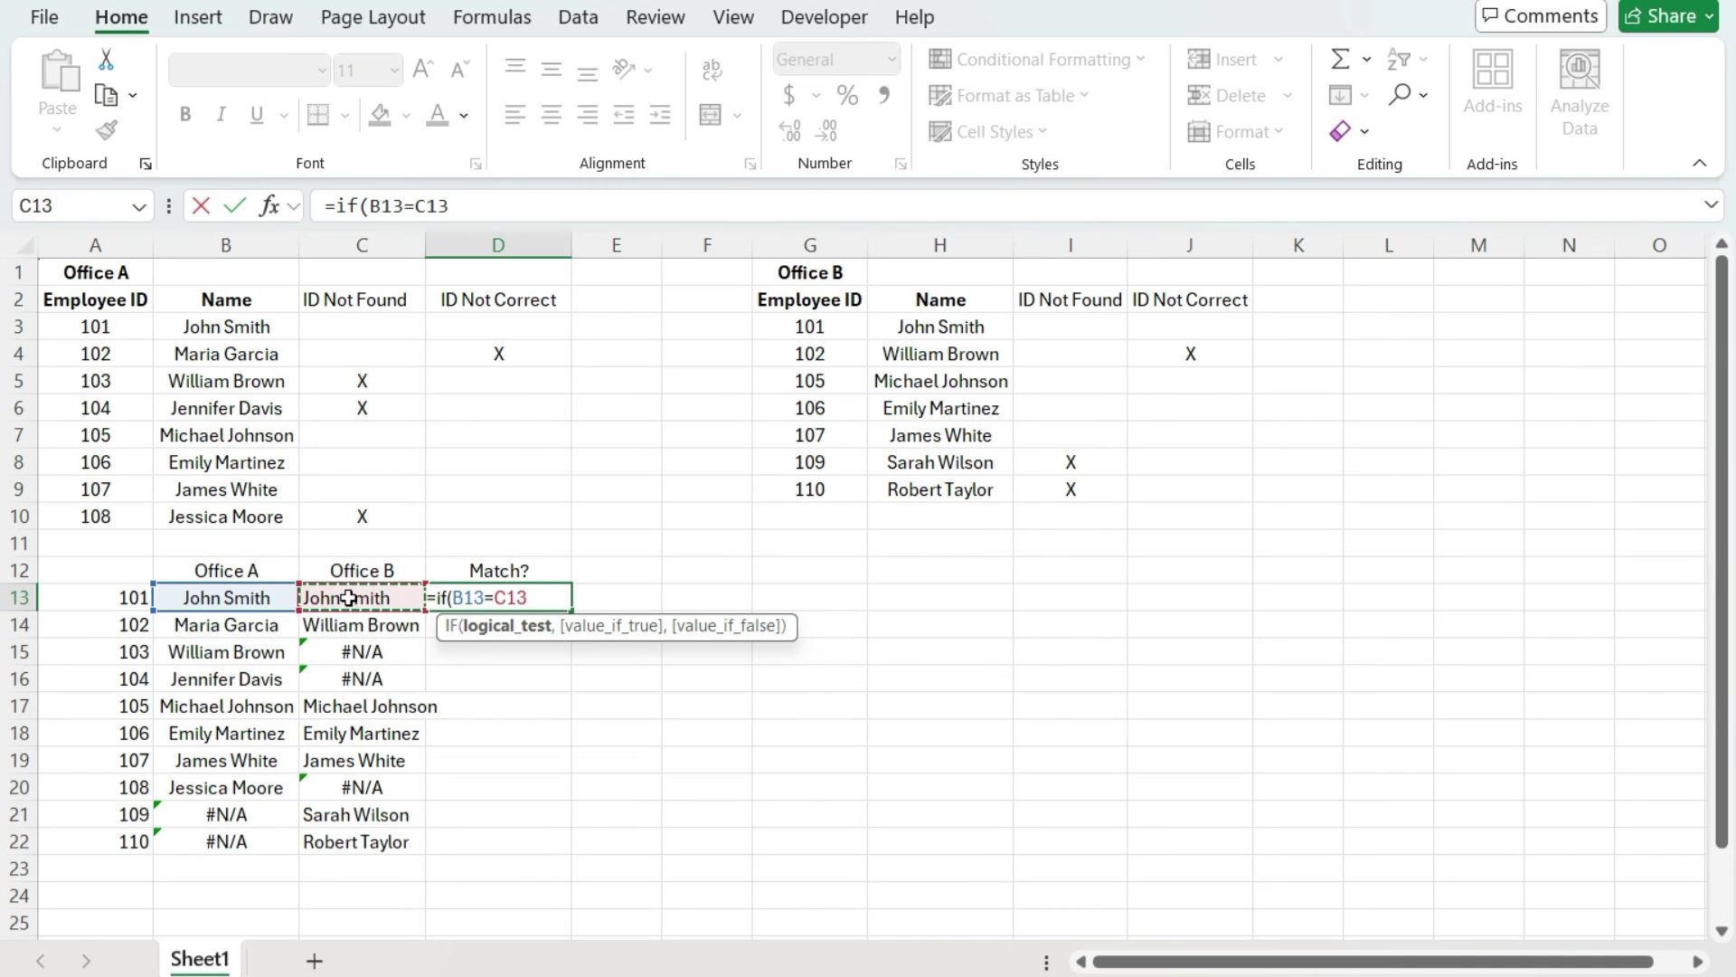
{"action": "type", "text": ",\"X\",\"Not a Match\")"}
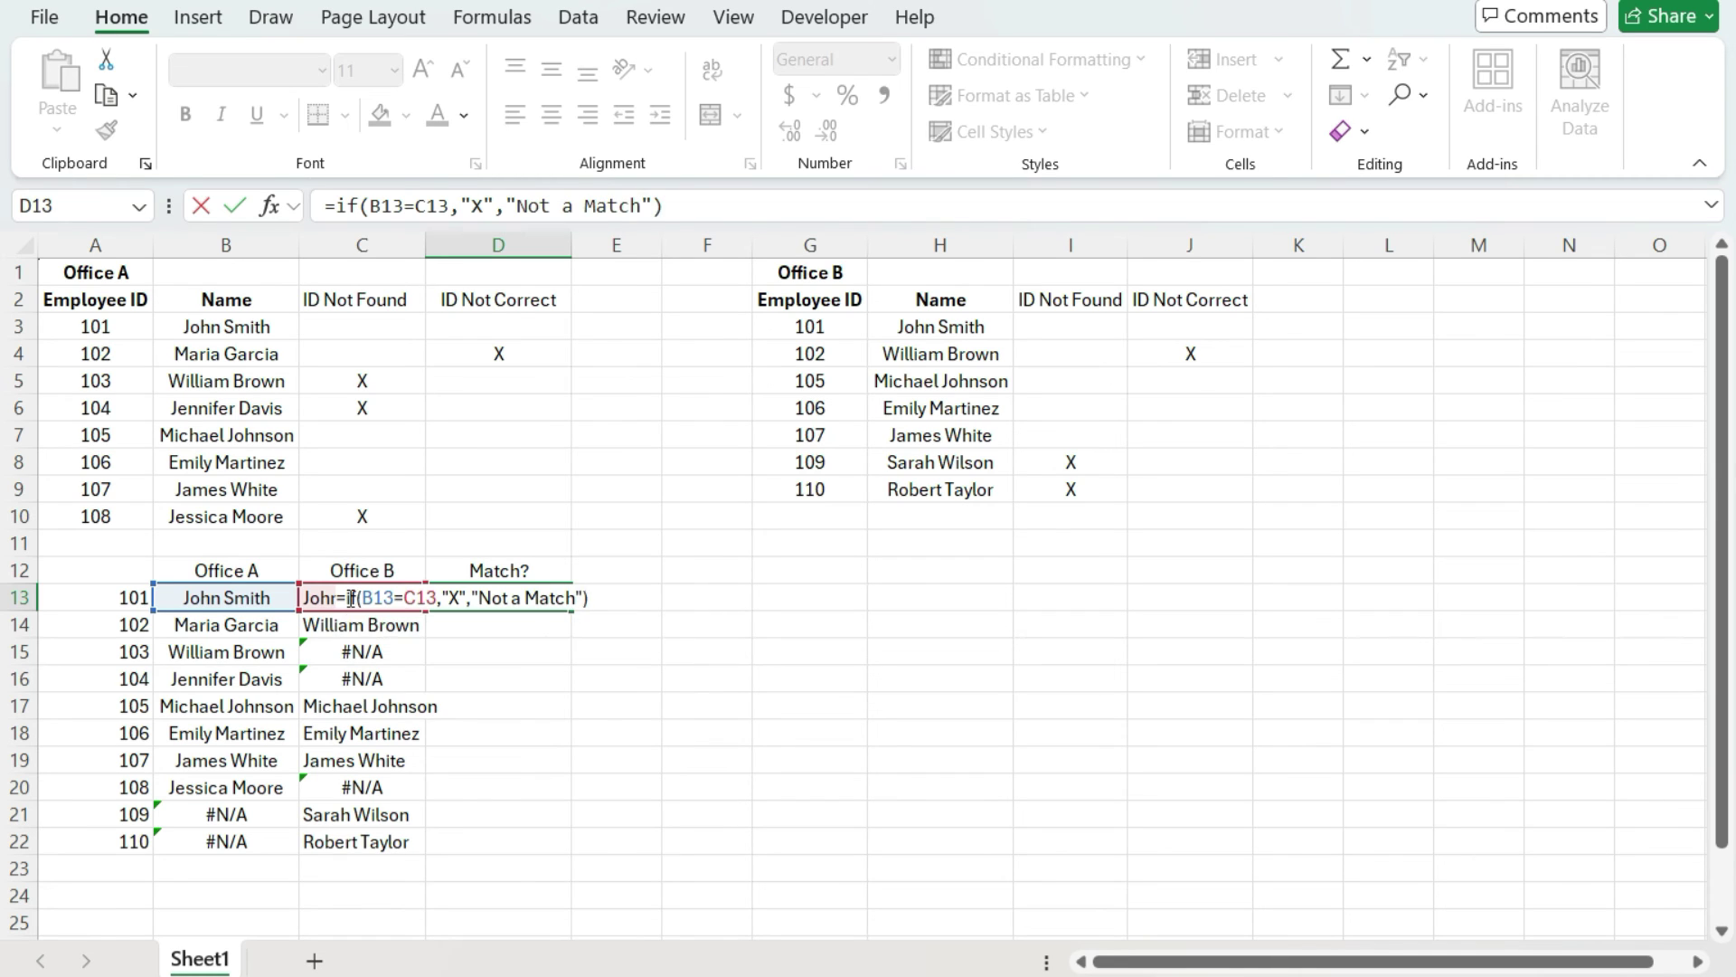
{"action": "key", "text": "Return"}
{"action": "left_click", "coordinate": [554, 596]}
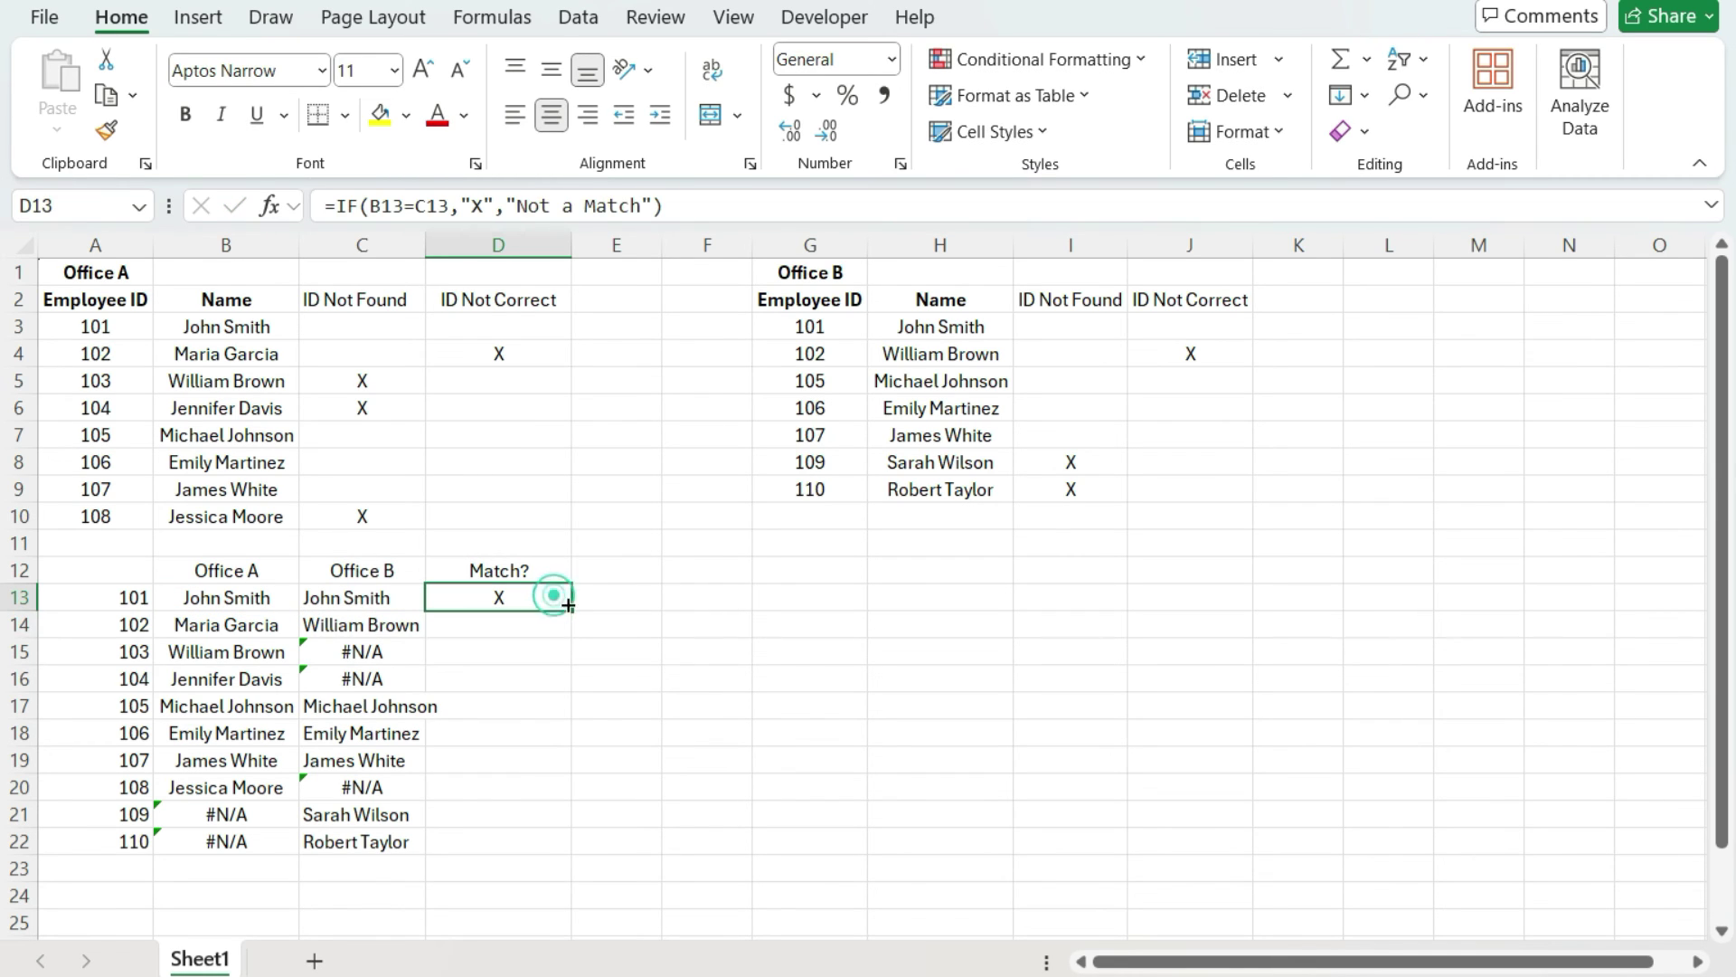
{"action": "double_click", "coordinate": [571, 609]}
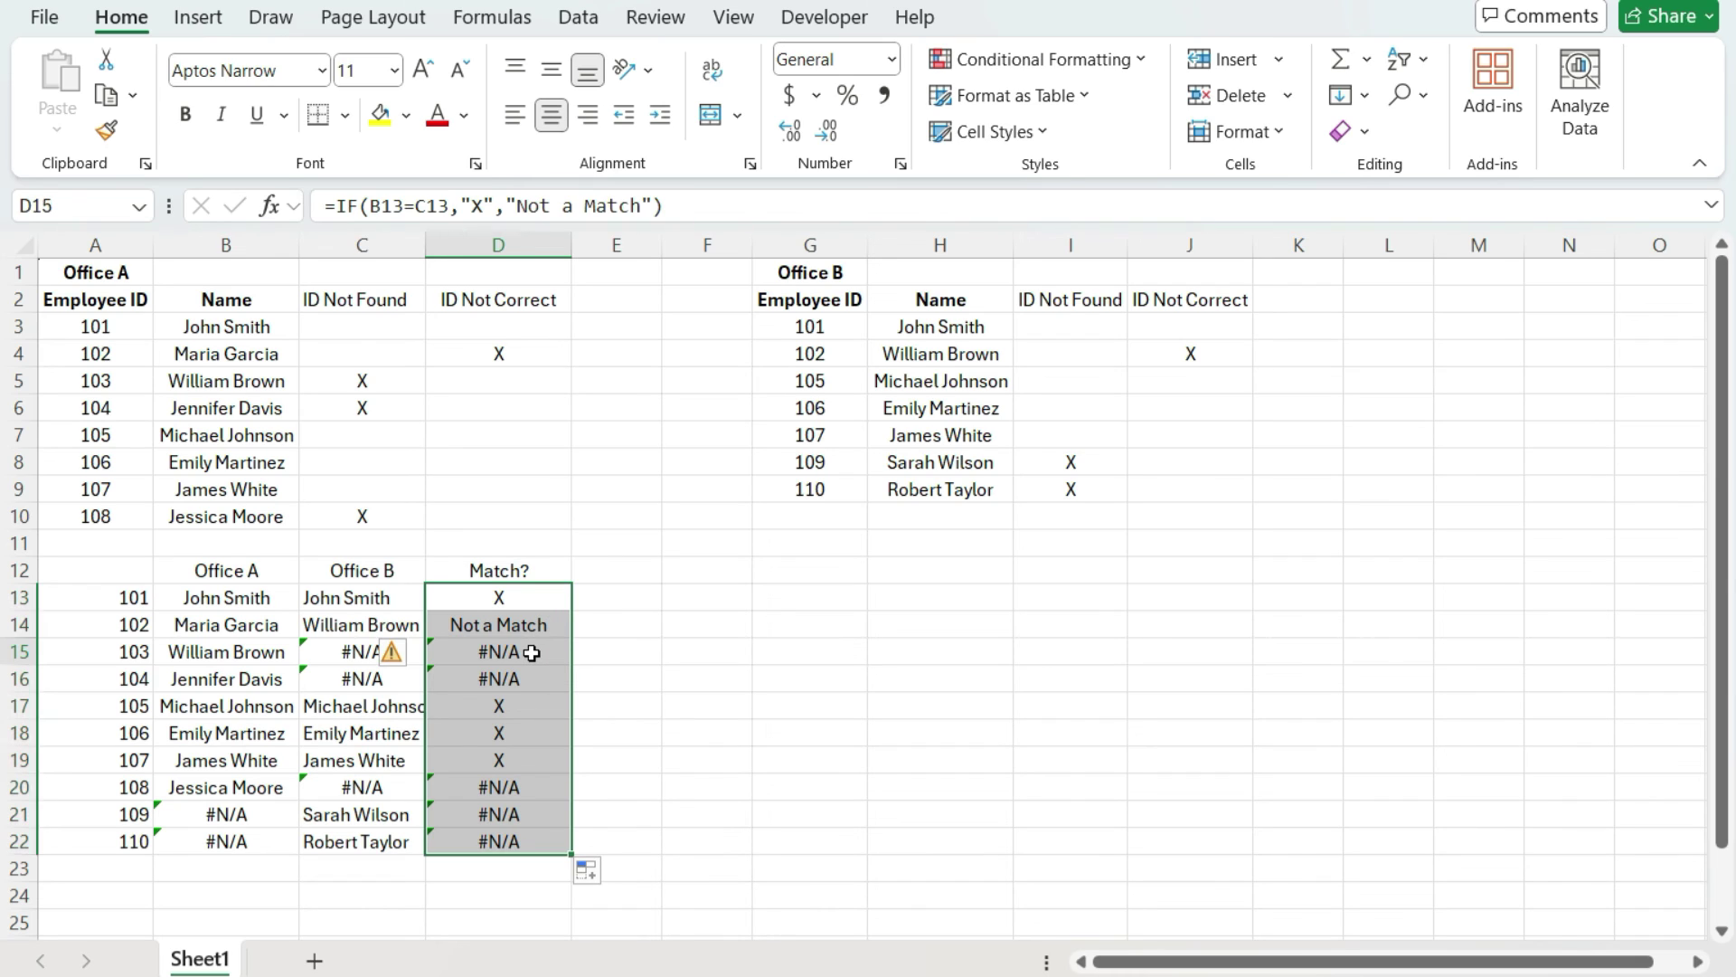
Step: Wrap the IF formula in D15 in IFERROR with "Not Found" as the error value
{"action": "left_click", "coordinate": [532, 652]}
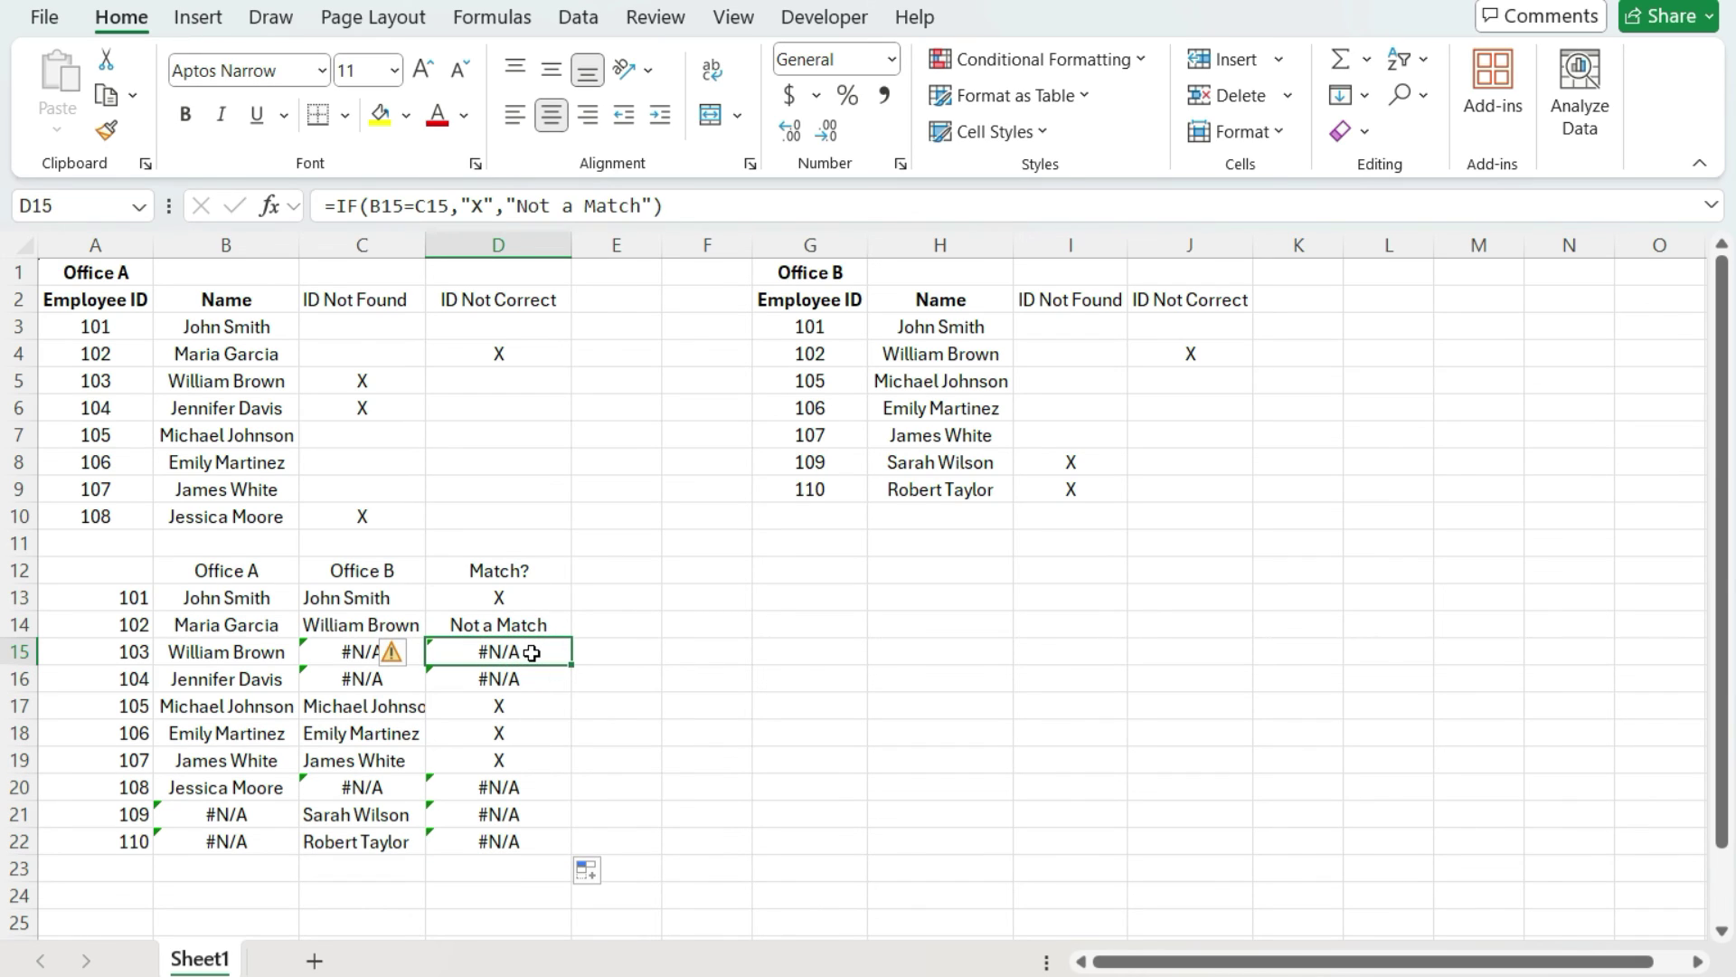
{"action": "left_click", "coordinate": [347, 207]}
{"action": "type", "text": "IFERROR("}
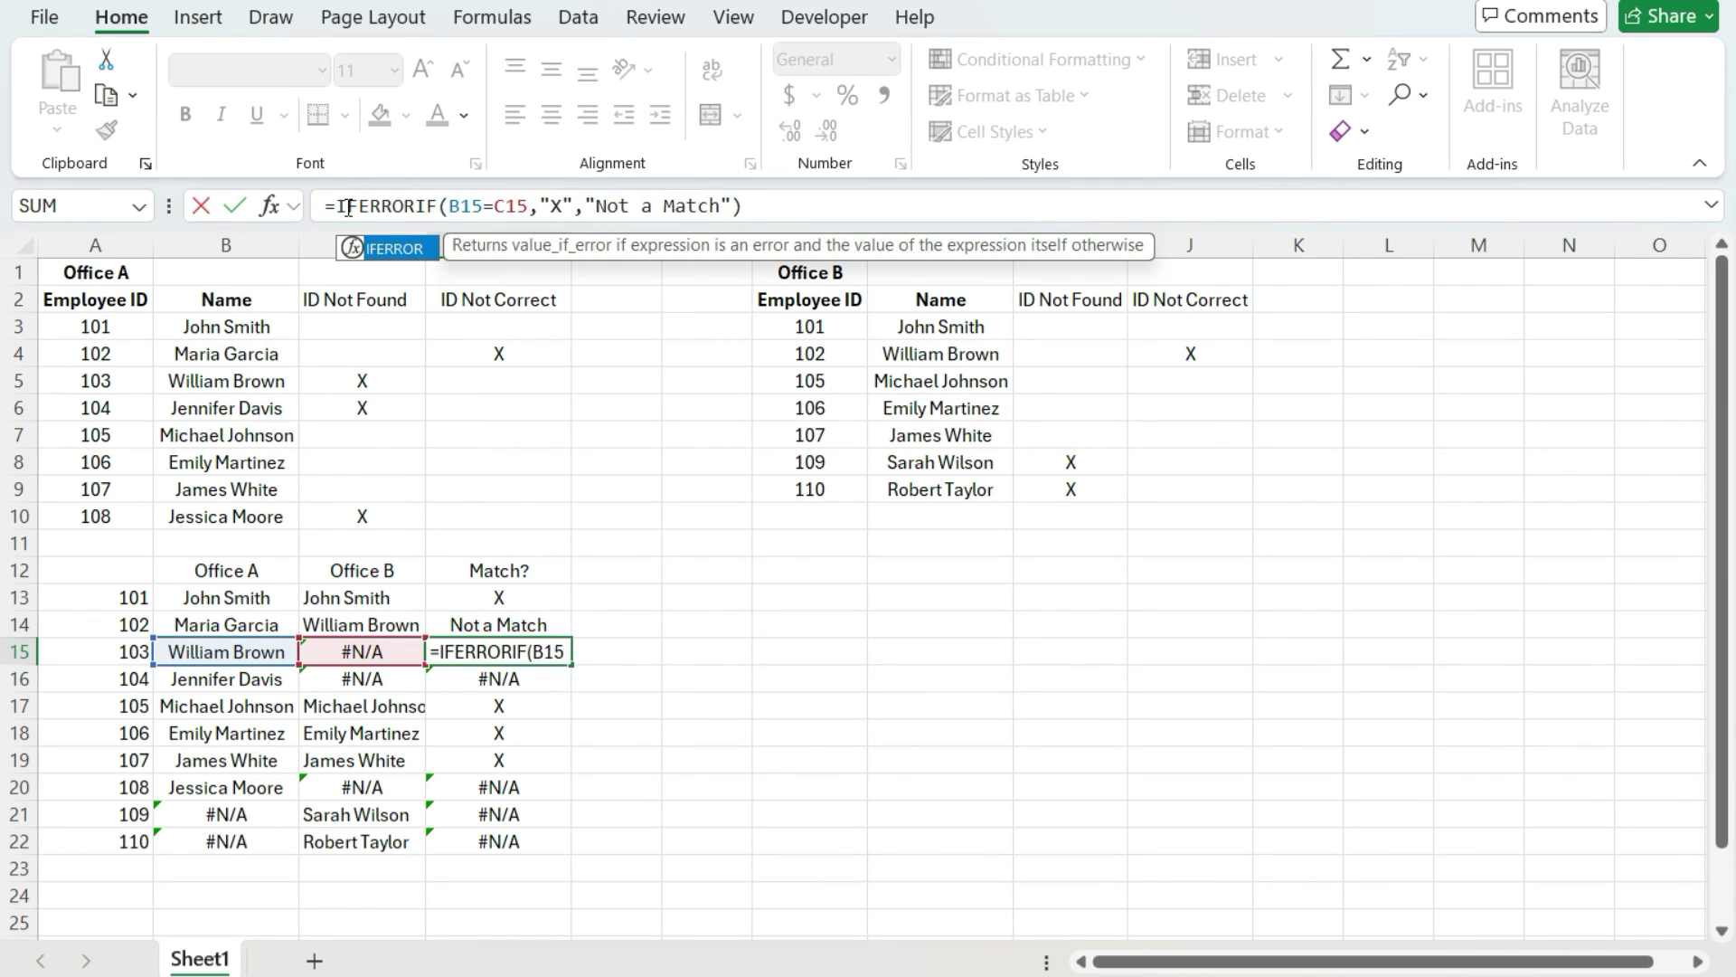
{"action": "left_click", "coordinate": [818, 195]}
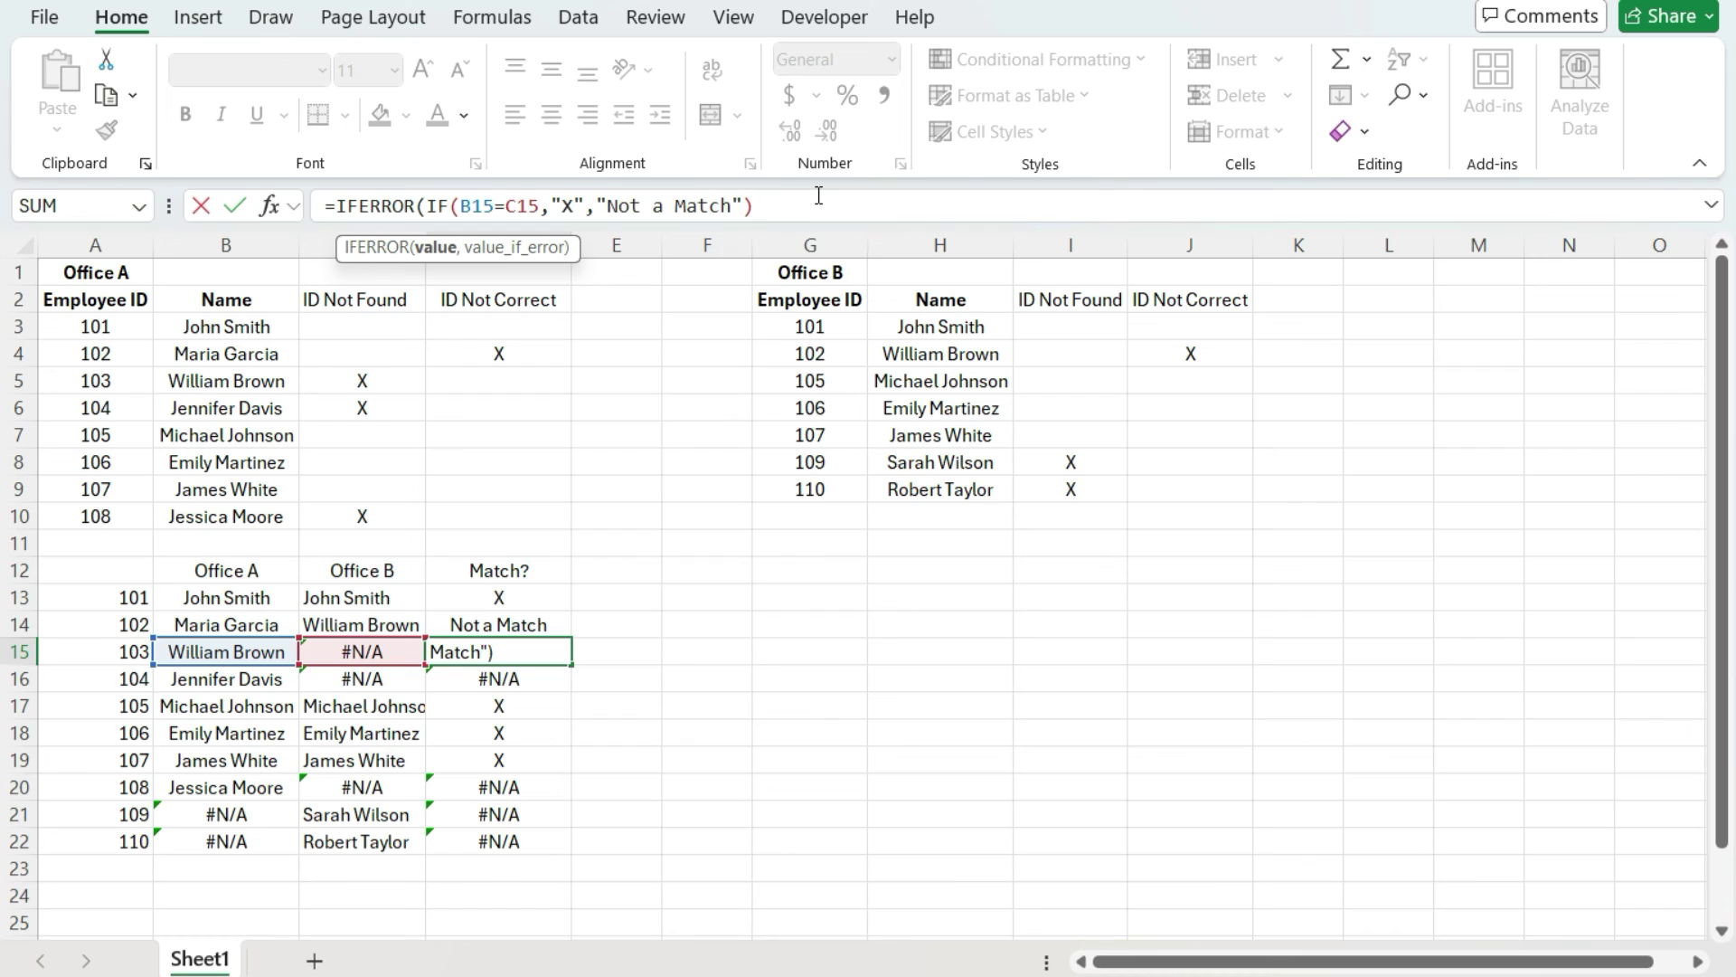
{"action": "type", "text": ",\"Not Found\")"}
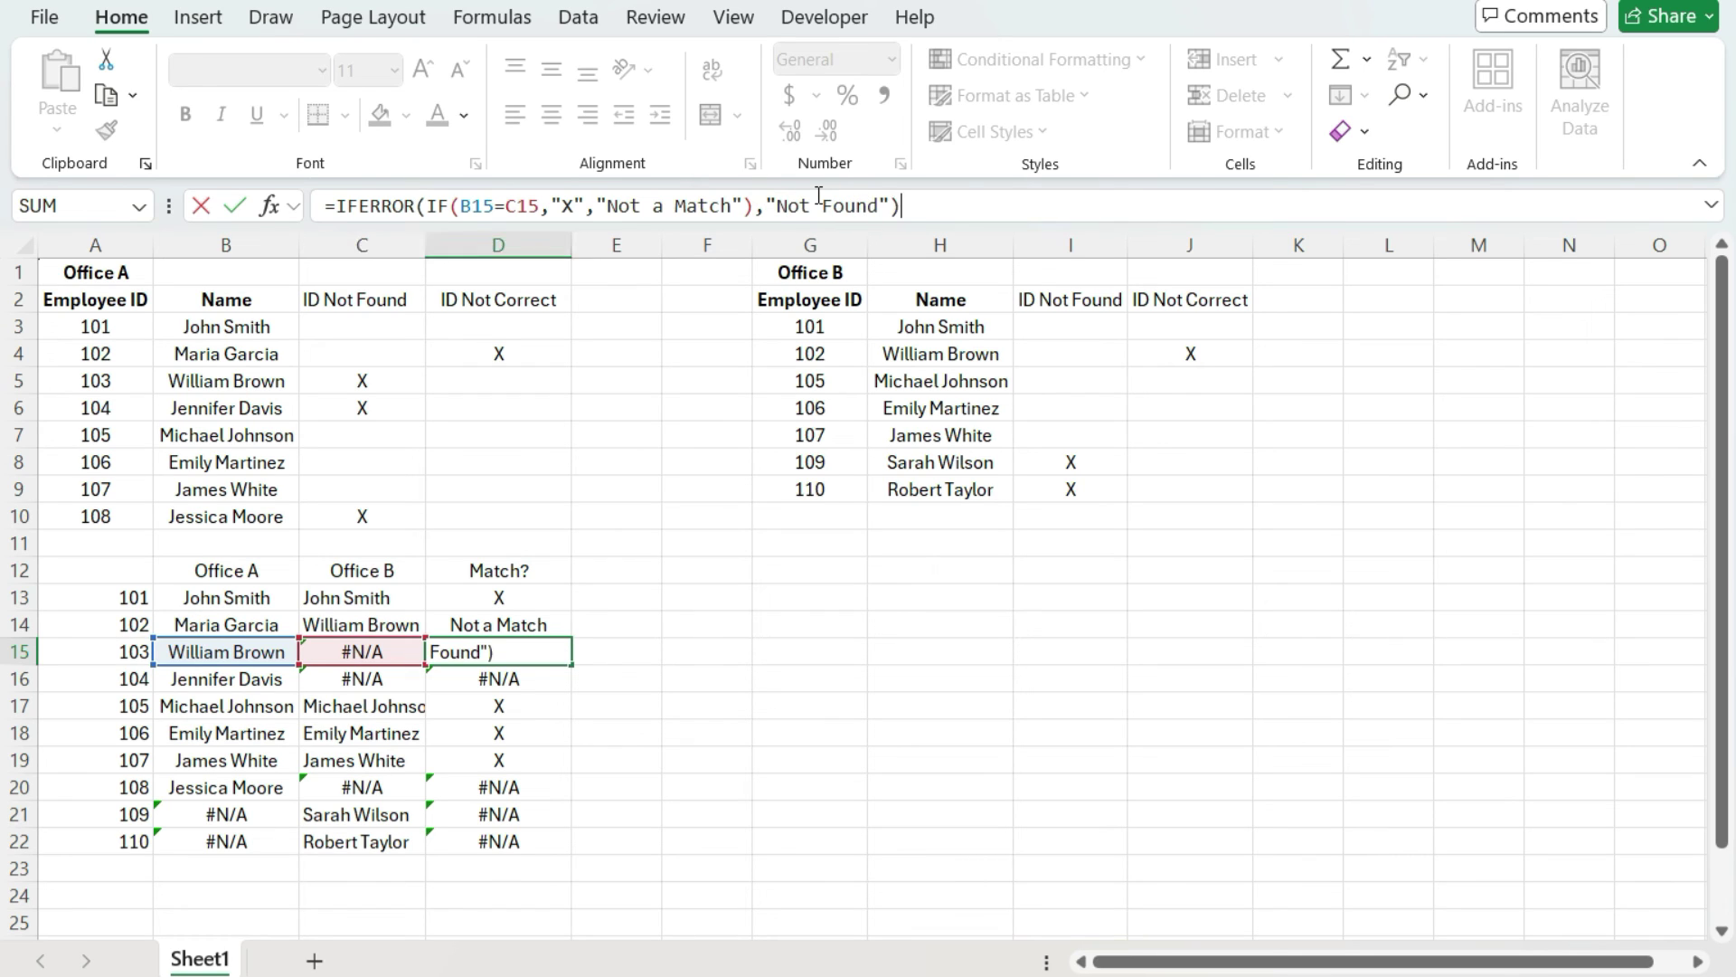
{"action": "key", "text": "Return"}
Step: Copy the D15 IFERROR formula down to D22 and up to D13
{"action": "left_click", "coordinate": [546, 649]}
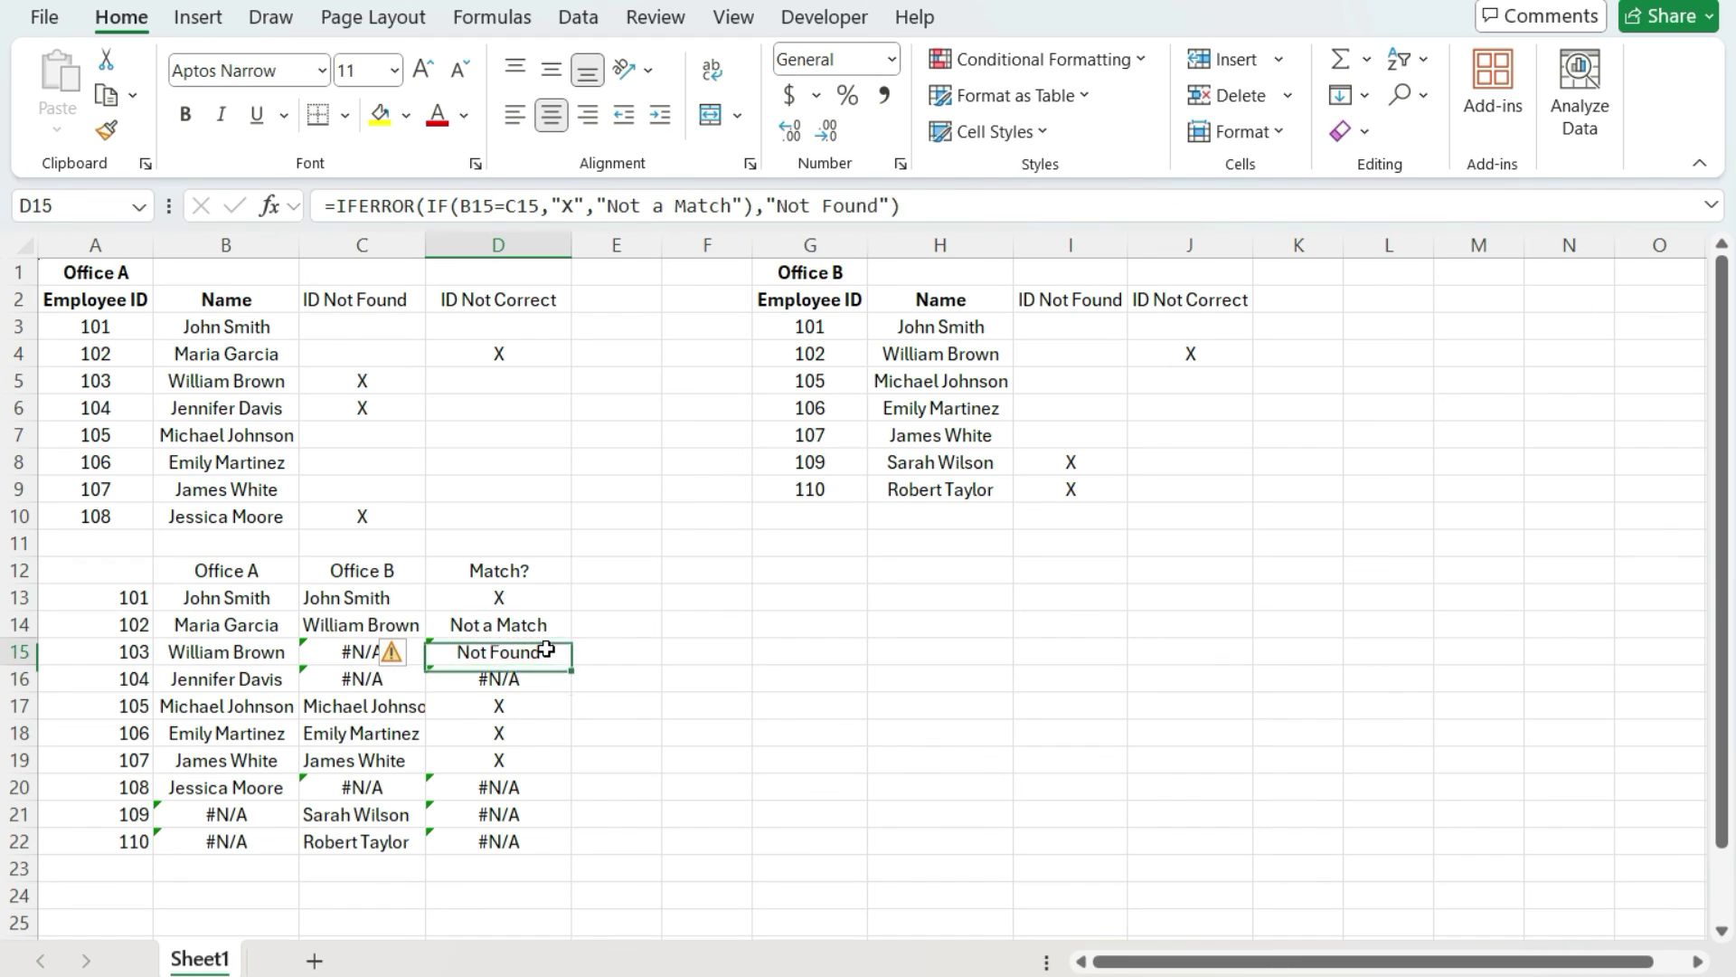
{"action": "double_click", "coordinate": [571, 665]}
{"action": "left_click", "coordinate": [552, 654]}
{"action": "left_click_drag", "start_coordinate": [573, 662], "coordinate": [562, 596]}
Step: Check the Match? results against the Office A and Office B names for IDs 101 to 103
{"action": "left_click", "coordinate": [544, 597]}
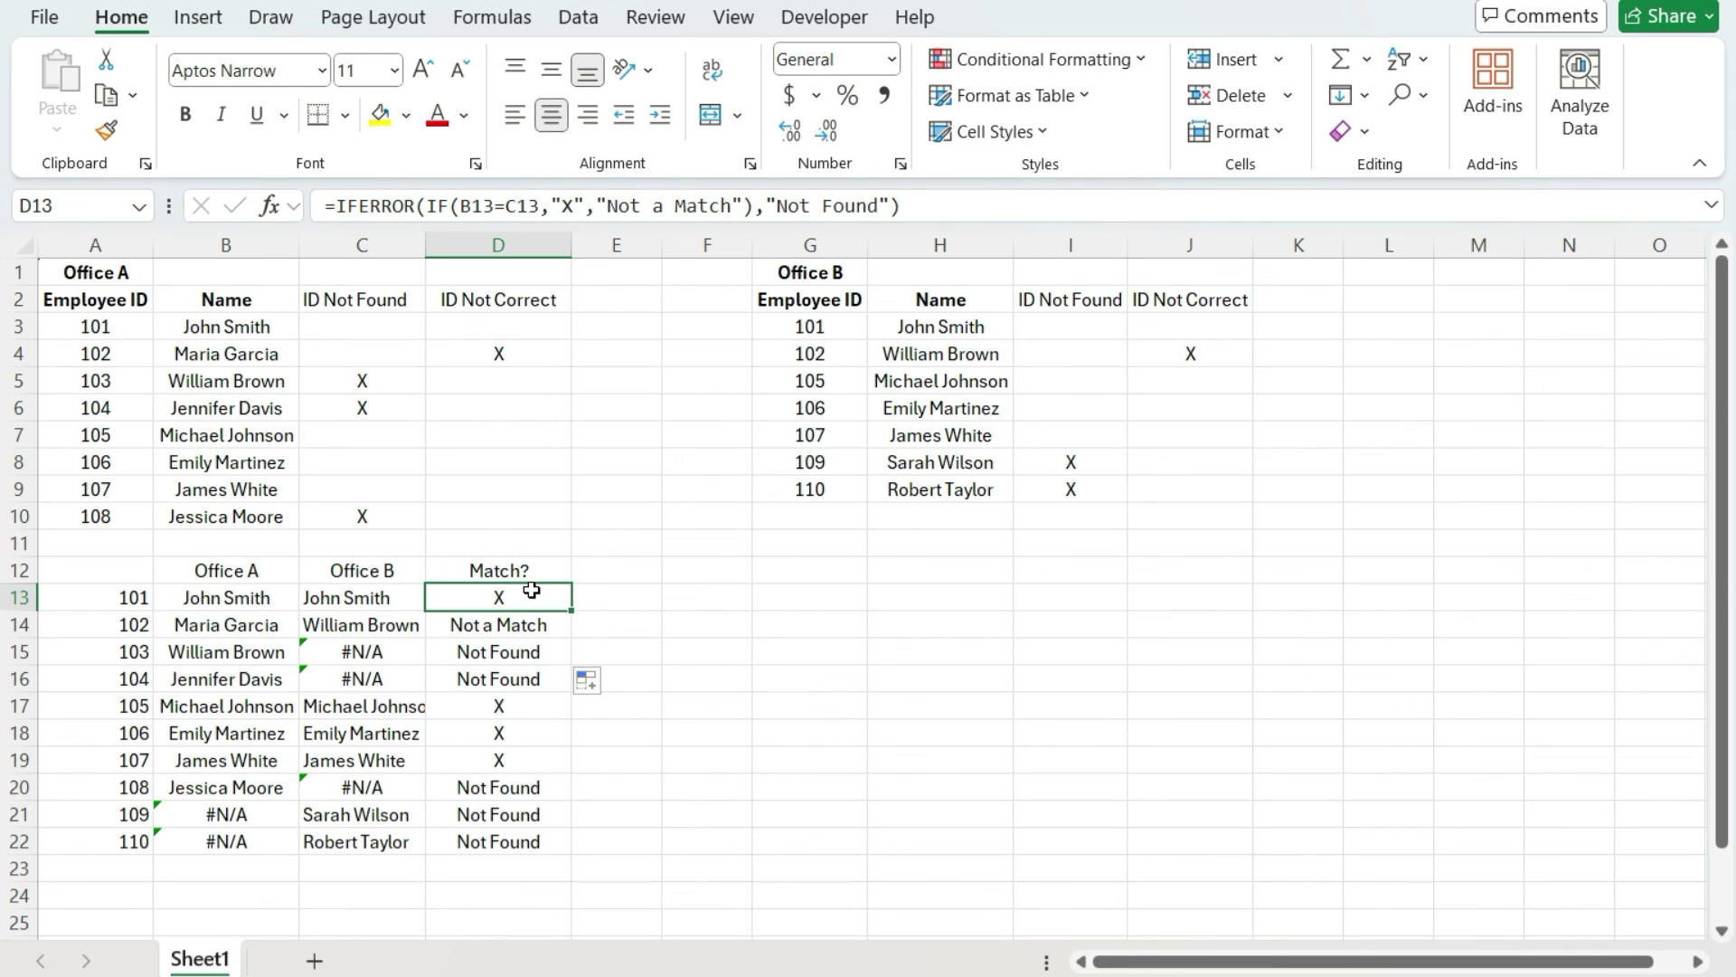
{"action": "left_click", "coordinate": [380, 604]}
{"action": "left_click", "coordinate": [246, 597]}
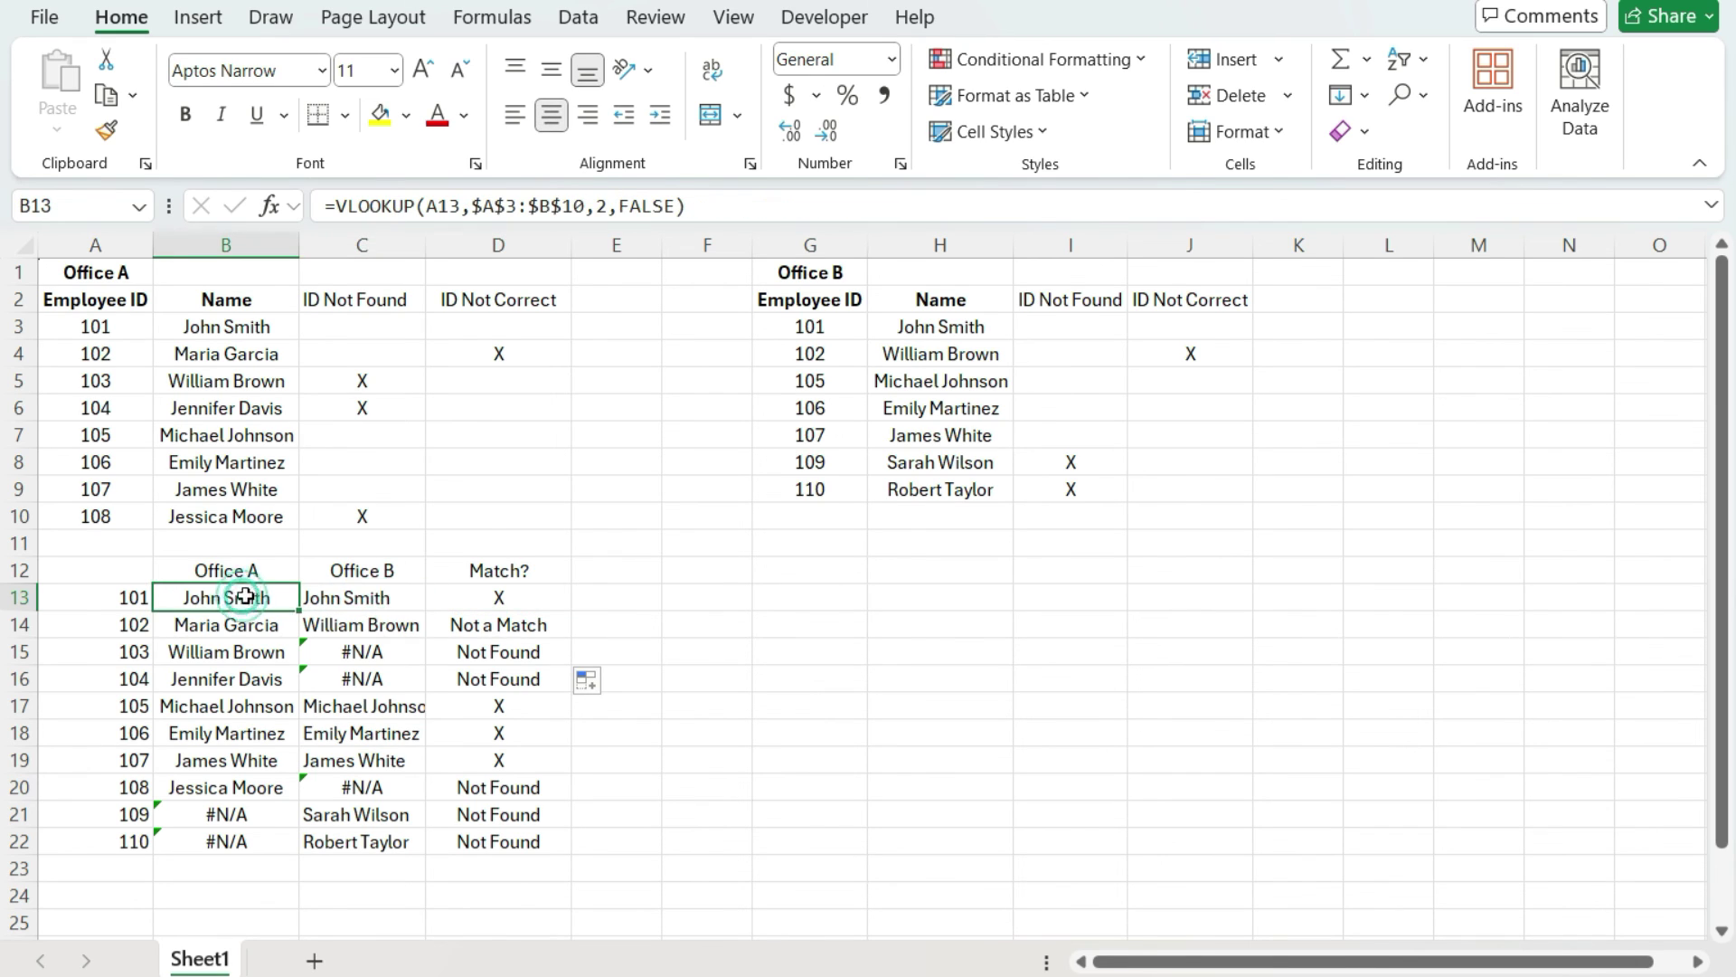
{"action": "left_click", "coordinate": [481, 626]}
{"action": "left_click", "coordinate": [380, 624]}
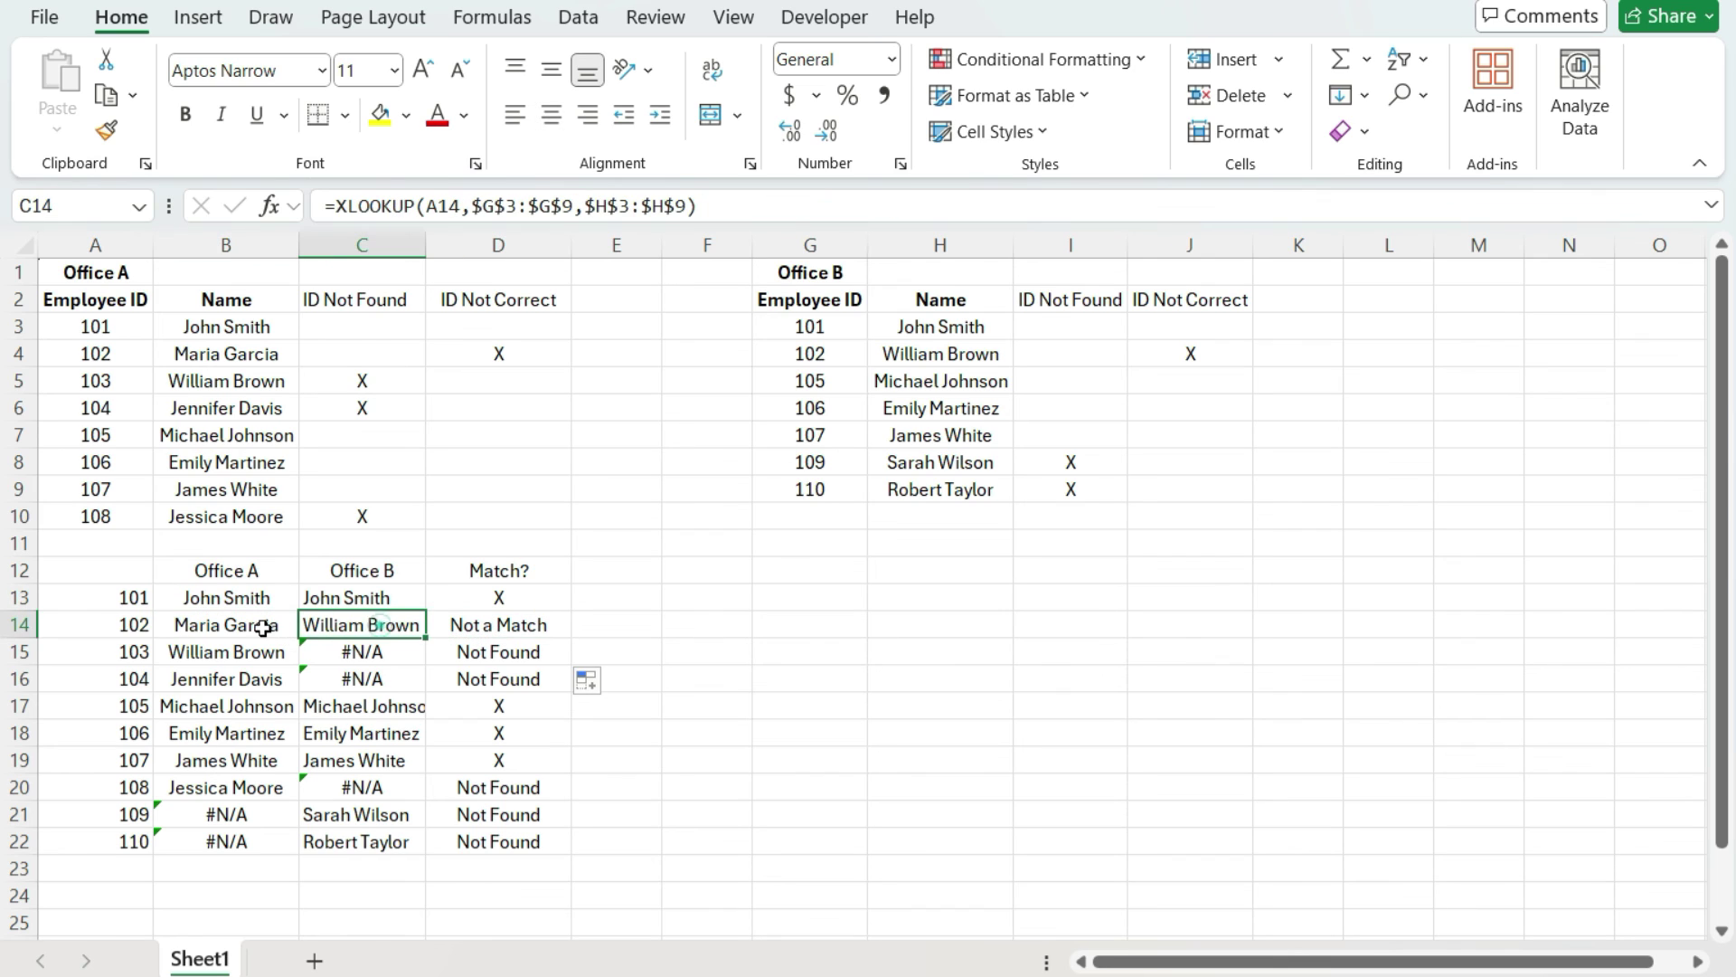
{"action": "left_click", "coordinate": [252, 625]}
{"action": "left_click", "coordinate": [500, 656]}
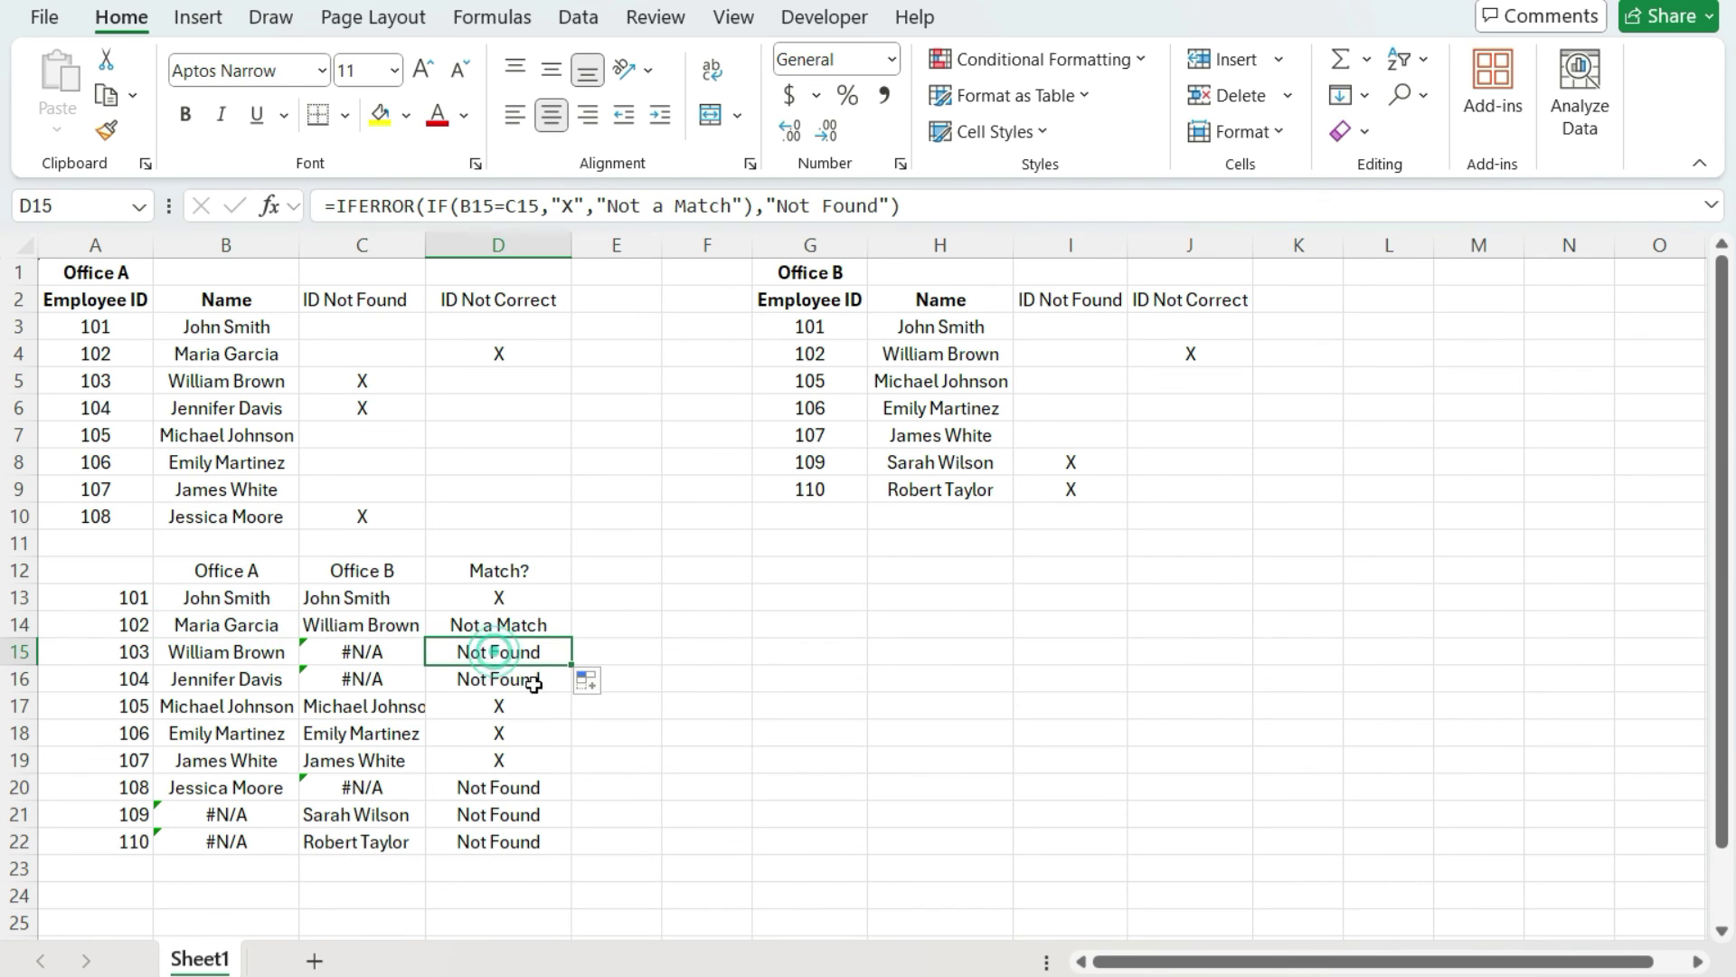